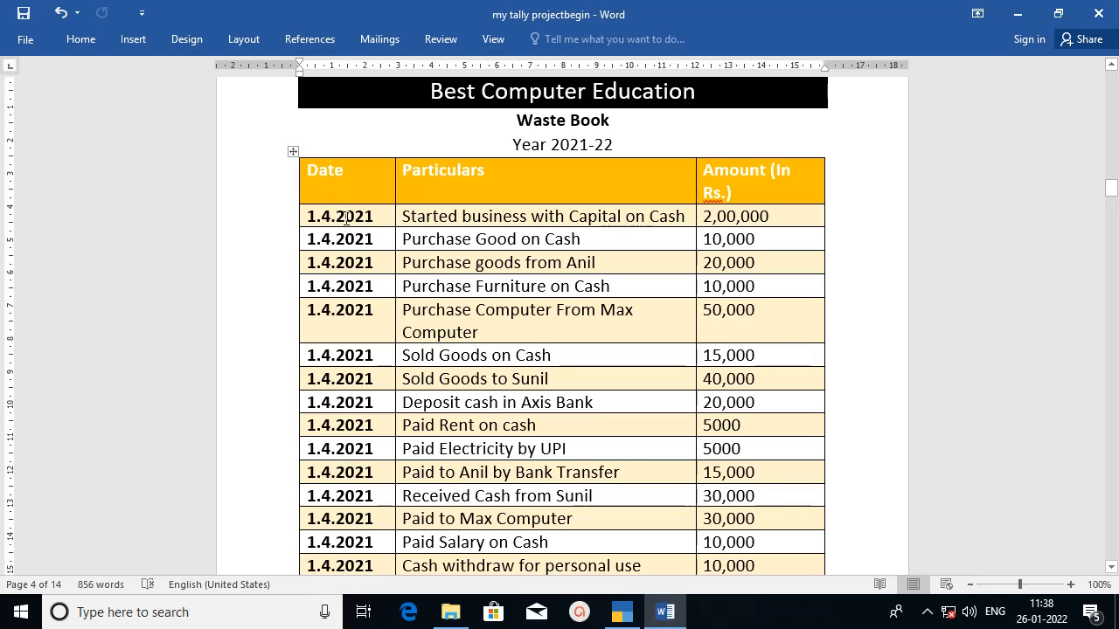
Review the dates, particulars and amounts in the plain Waste Book table, highlighting the opening words of the first entry
drag(347, 218, 350, 472)
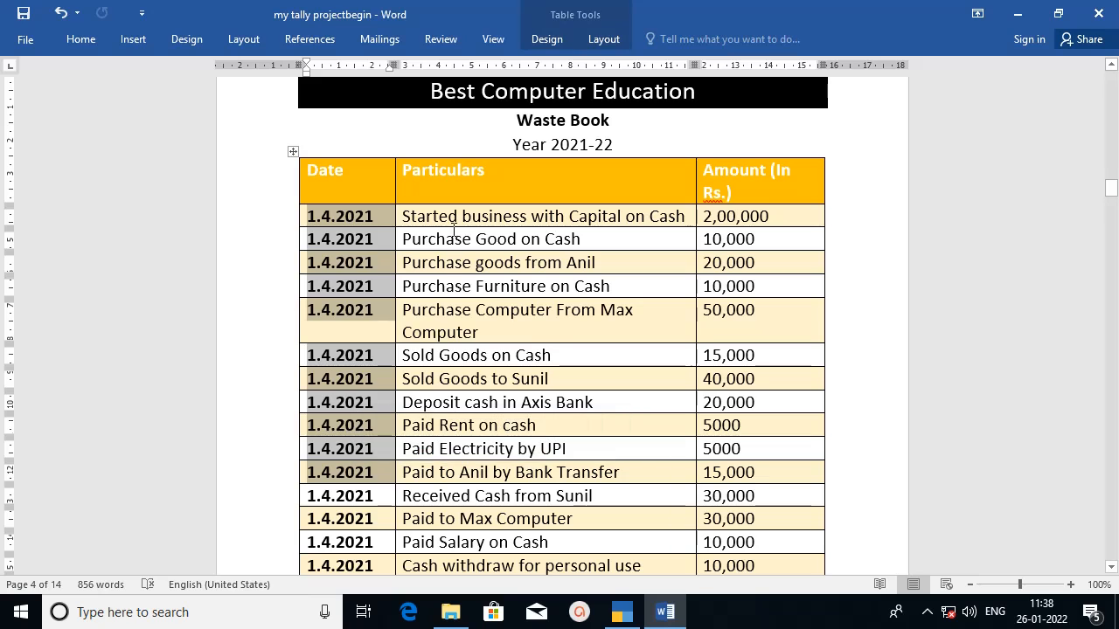
drag(454, 226, 465, 490)
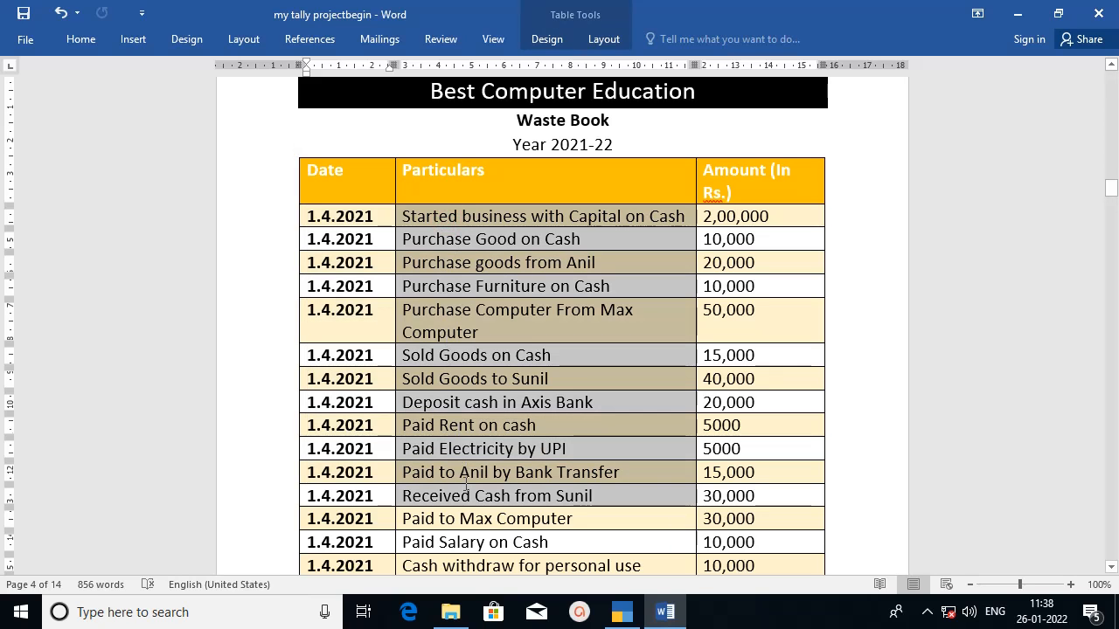
drag(728, 225, 748, 566)
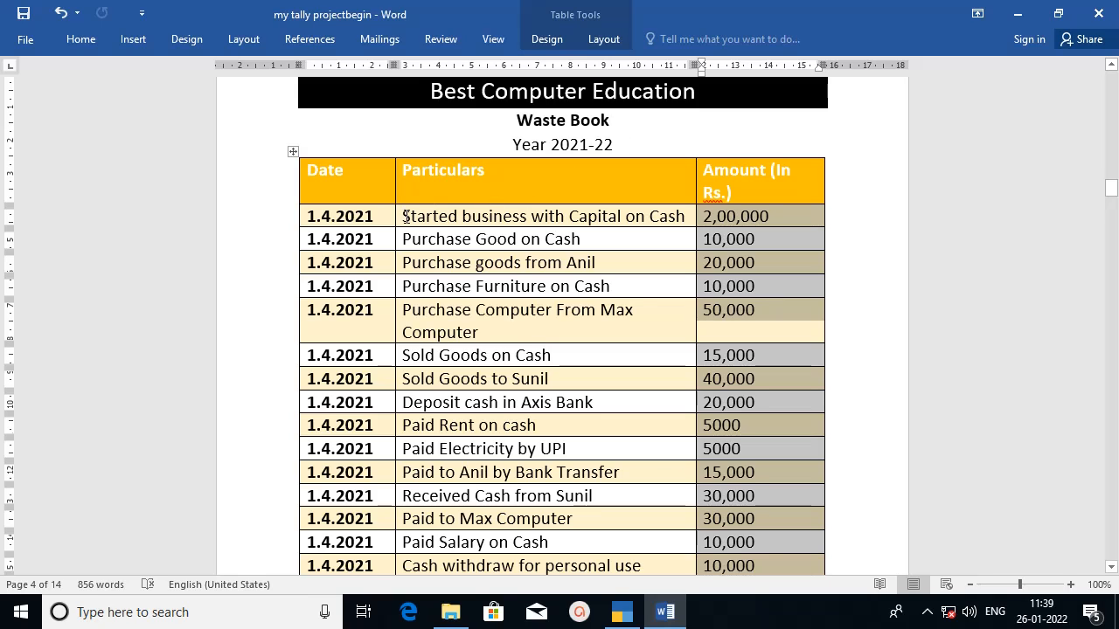
drag(405, 217, 531, 218)
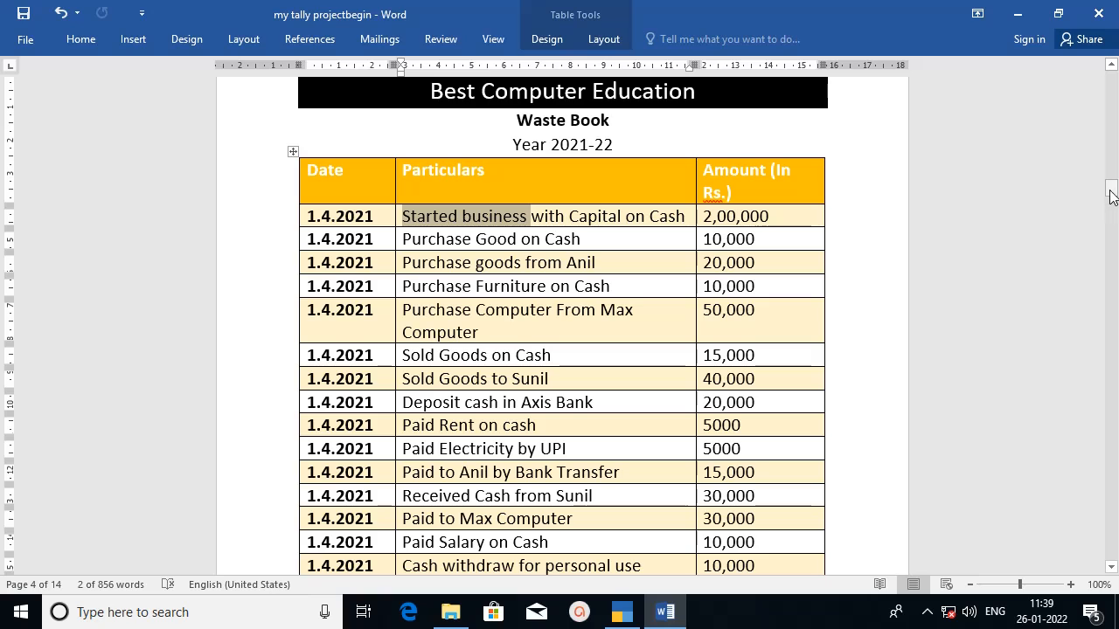
Examine the capital, cash and amount in the first entry of the colour-coded Waste Book table on page 5
drag(1112, 189, 1112, 192)
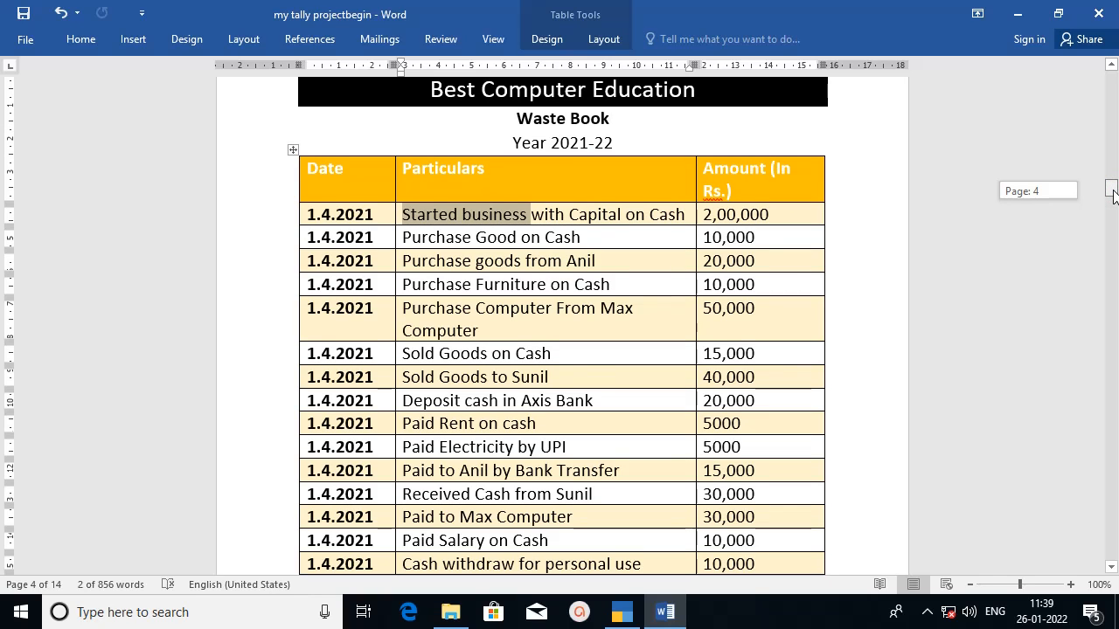
drag(1114, 194, 1113, 229)
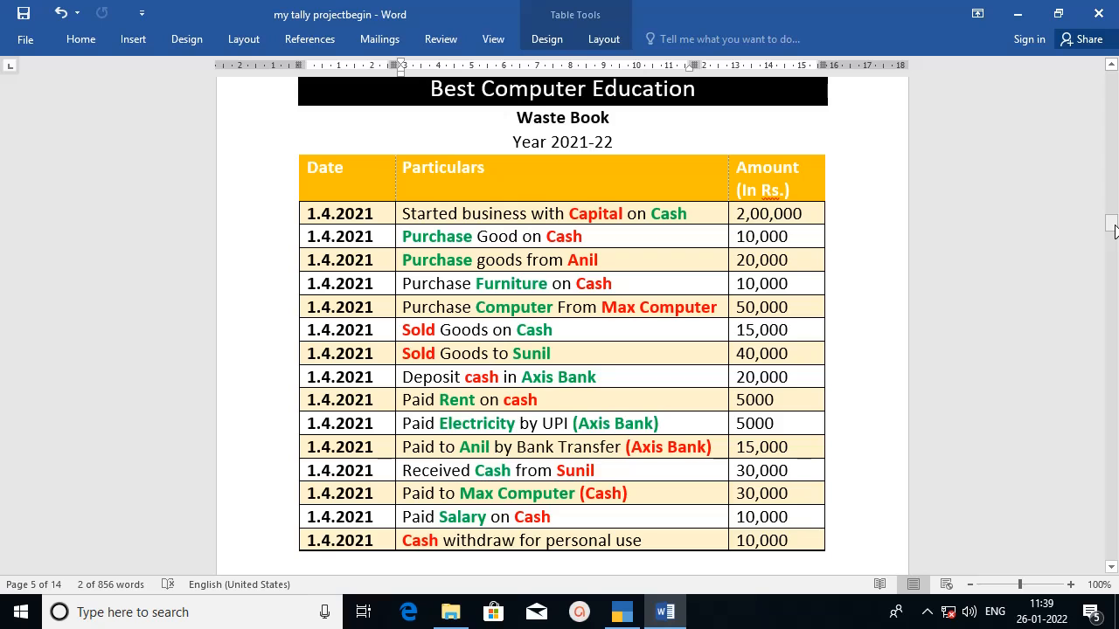
click(1114, 226)
drag(582, 214, 674, 213)
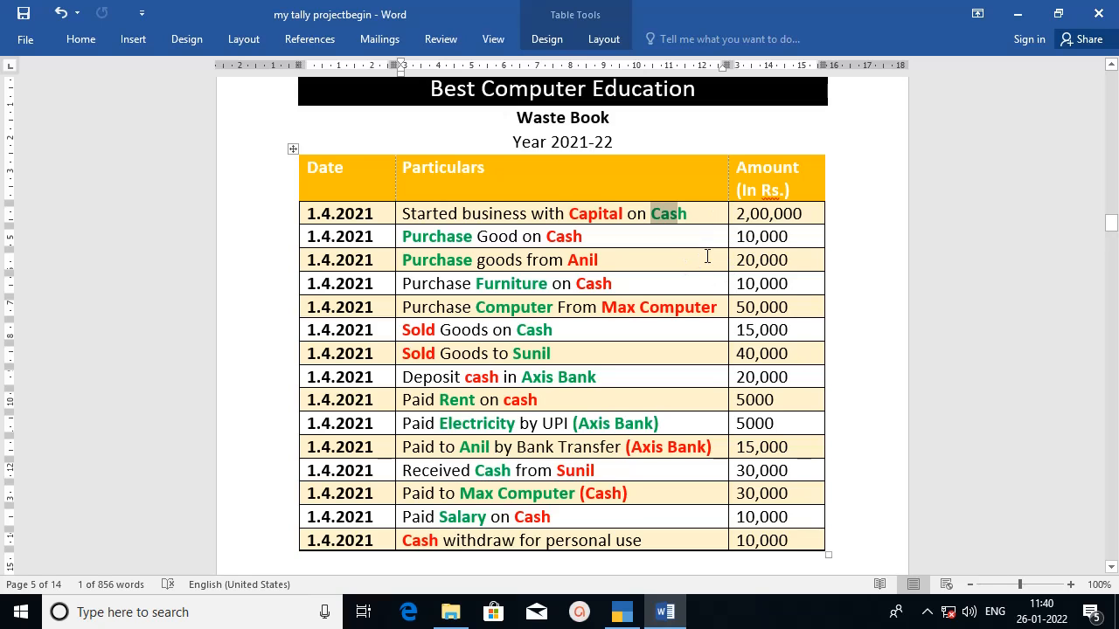
drag(735, 215, 799, 215)
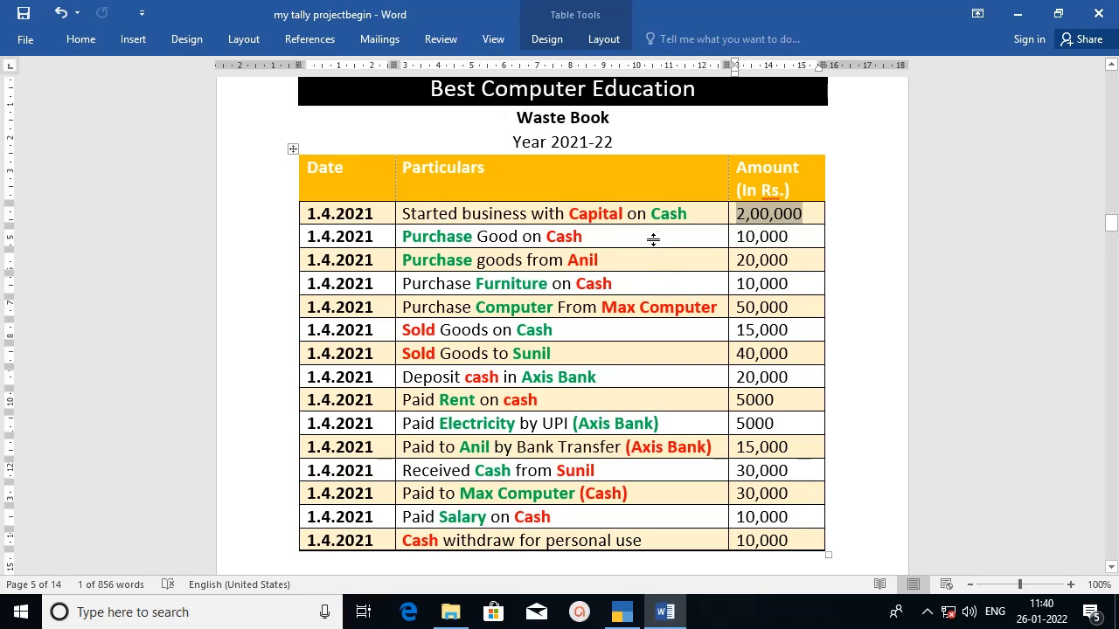
drag(651, 213, 686, 213)
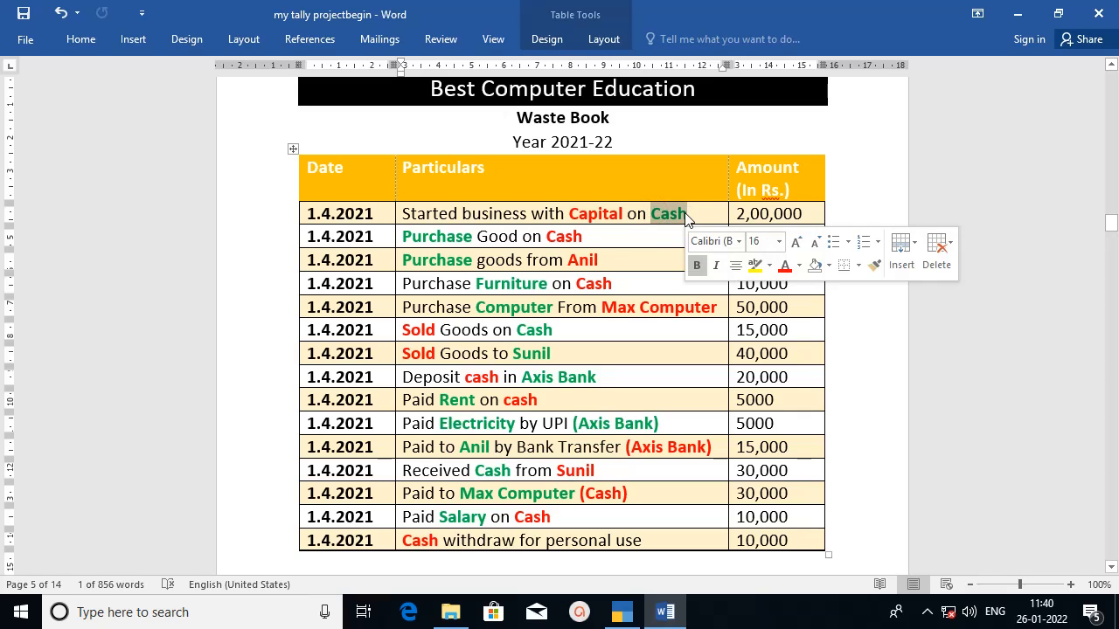
drag(570, 212, 623, 212)
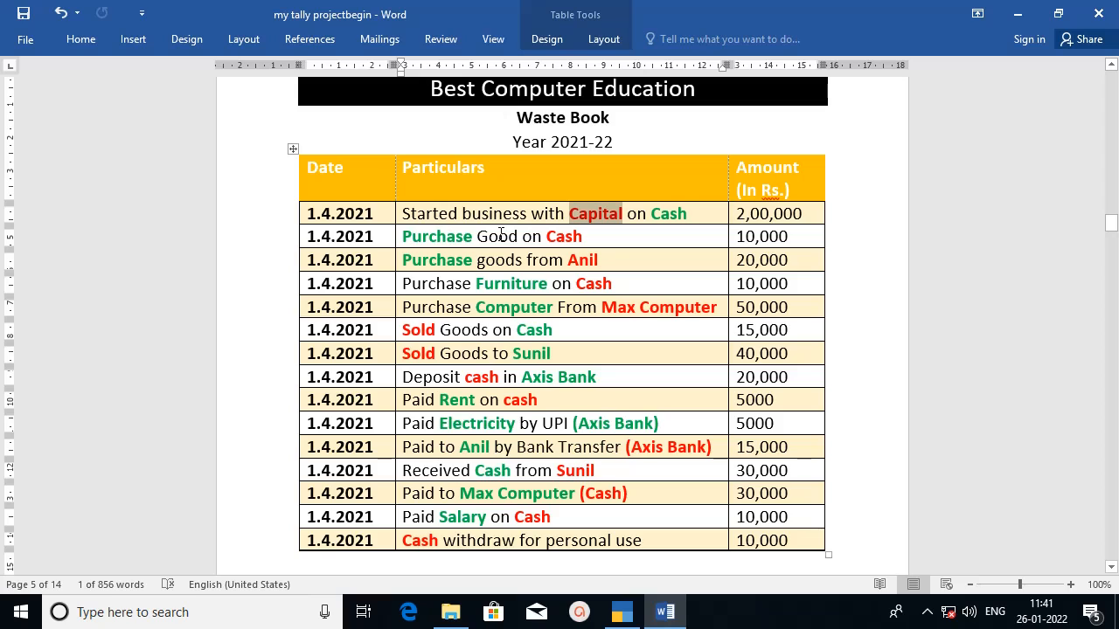
Examine the coloured account words in the two goods purchase entries, one on cash and one from a supplier
drag(405, 235, 472, 234)
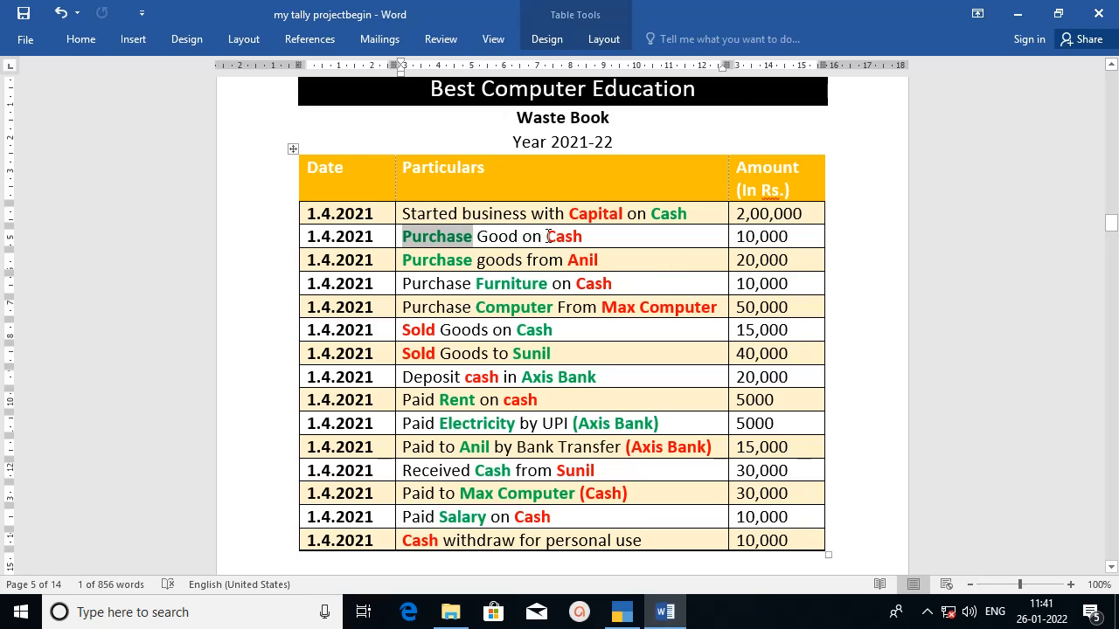
drag(546, 236, 583, 241)
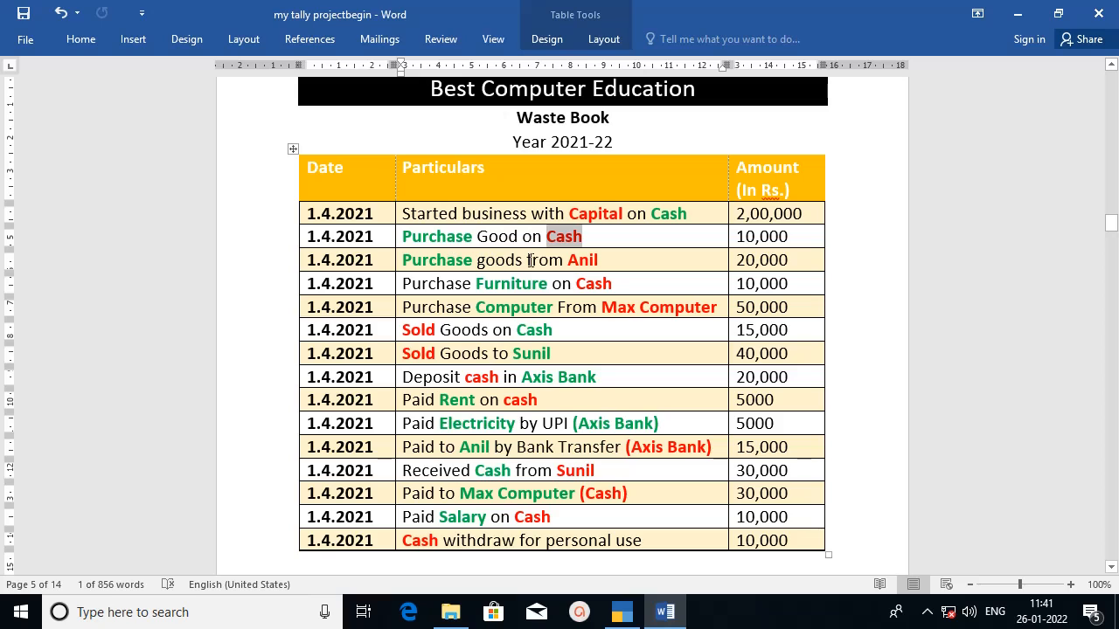
double_click(441, 260)
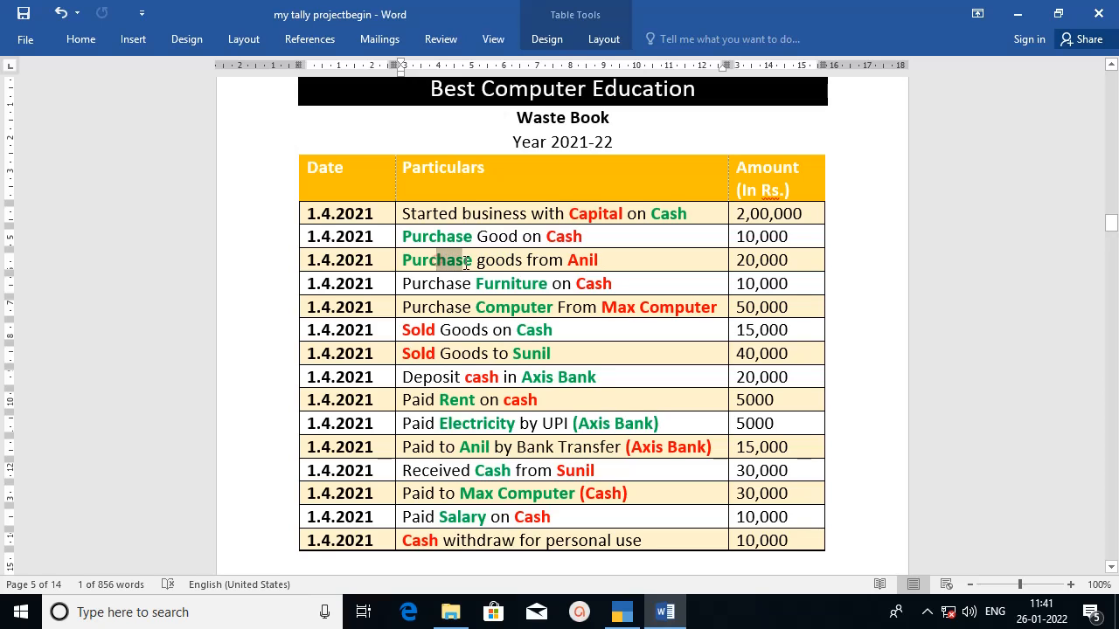
double_click(572, 260)
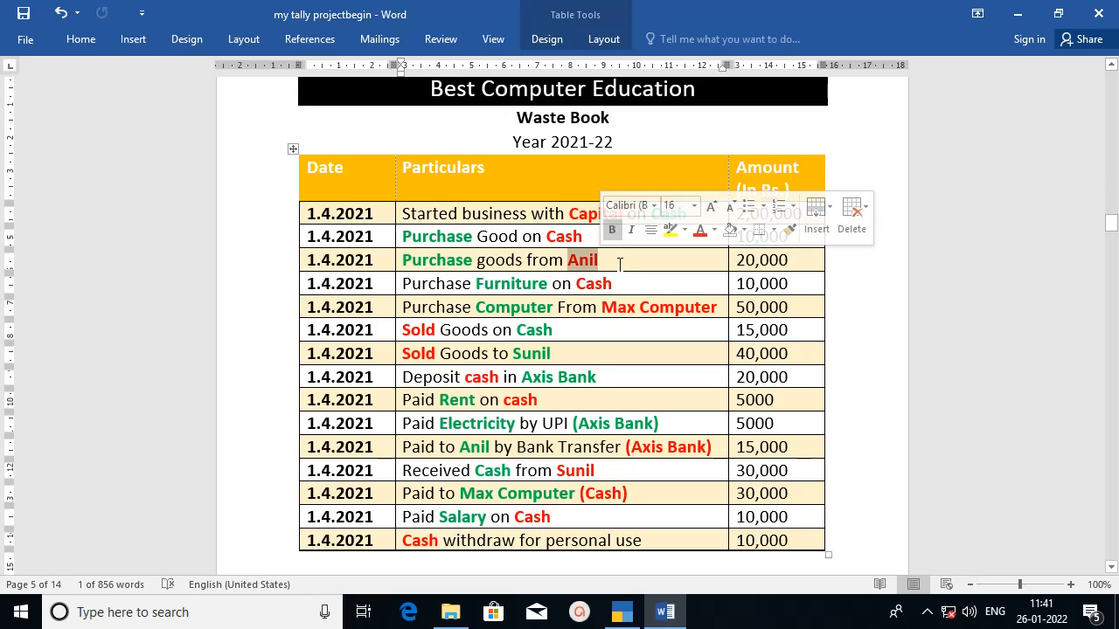
drag(431, 258, 465, 248)
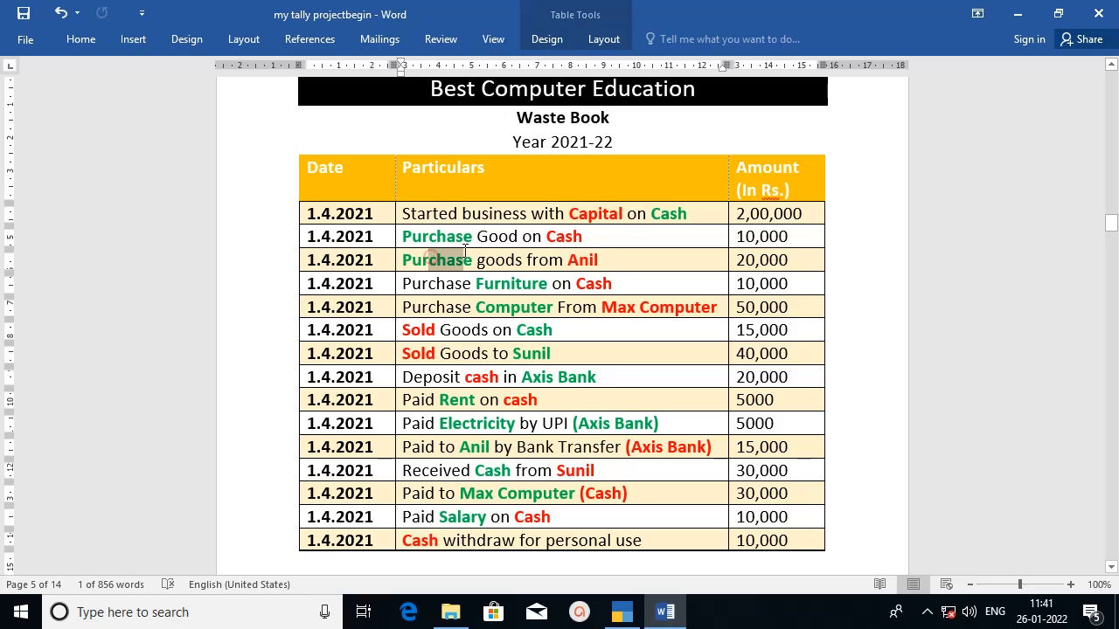
drag(577, 255, 599, 260)
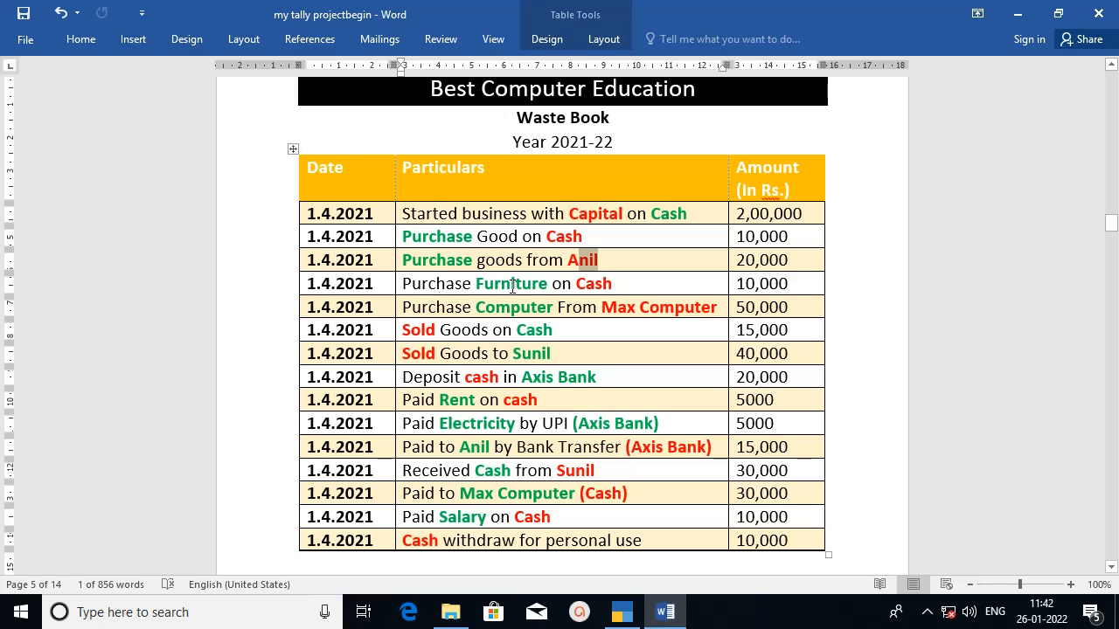
Examine the coloured account words in the furniture purchase on cash and the computer purchase from Max Computer
drag(500, 283, 548, 284)
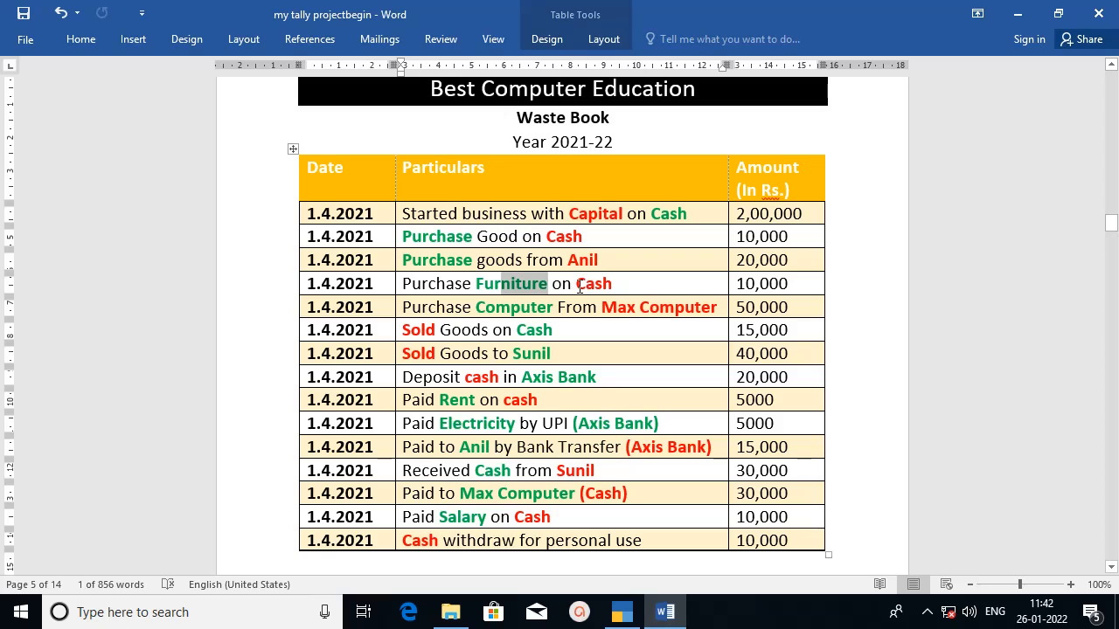
drag(577, 285, 603, 285)
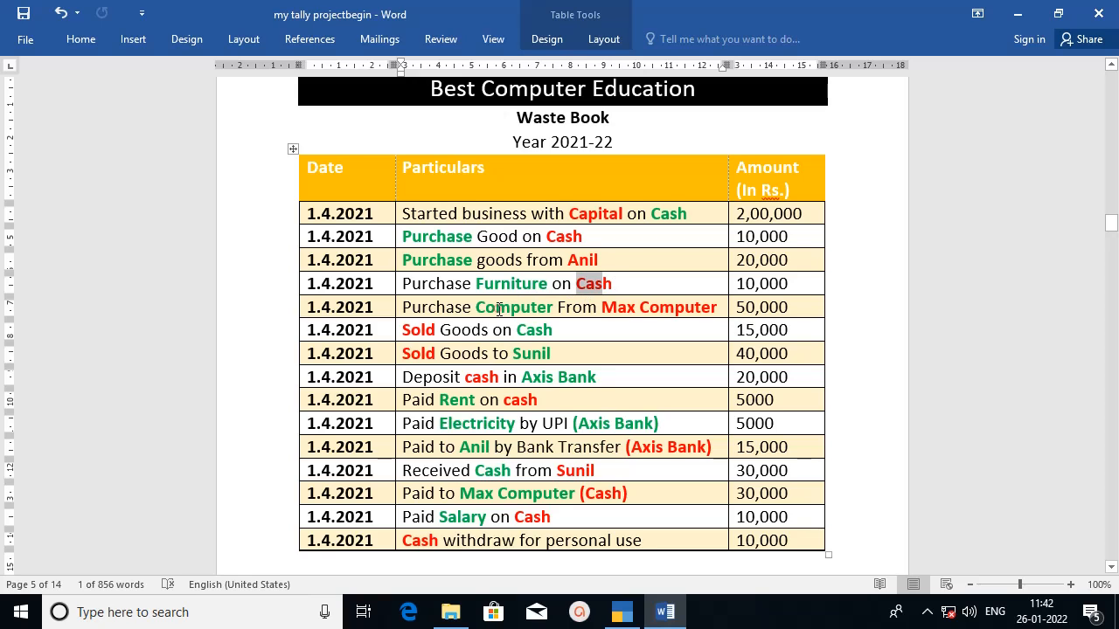
drag(499, 309, 524, 311)
mouse_move(630, 308)
mouse_down()
mouse_move(648, 308)
mouse_move(625, 306)
mouse_up()
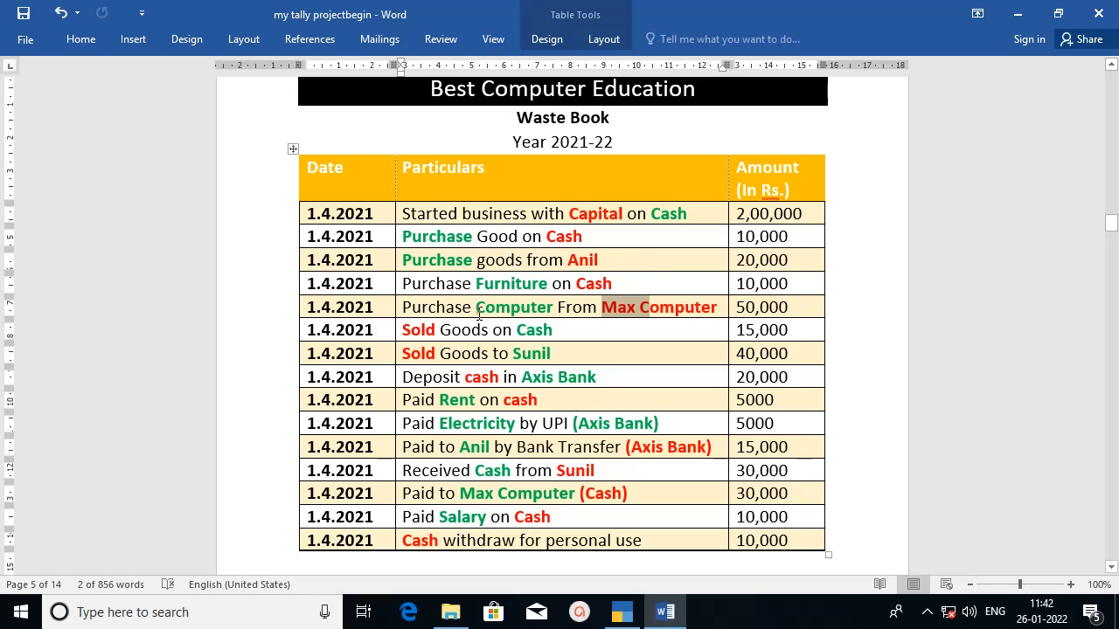
drag(478, 311, 717, 312)
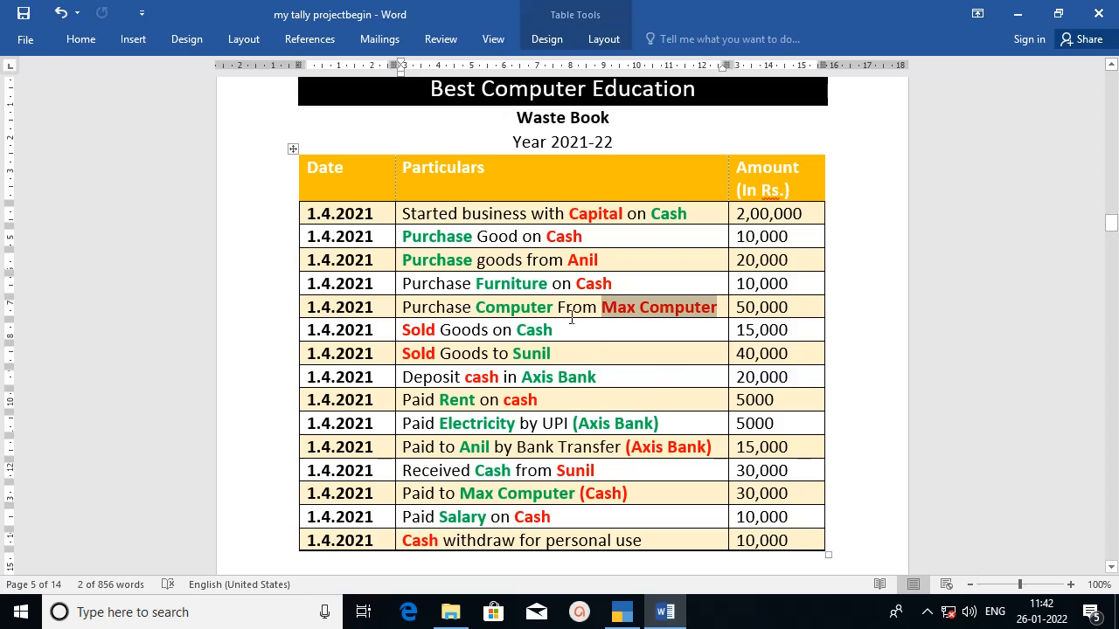
Examine the coloured account words in the two Sold Goods entries, the cash sale and the sale to a customer
drag(431, 325, 483, 360)
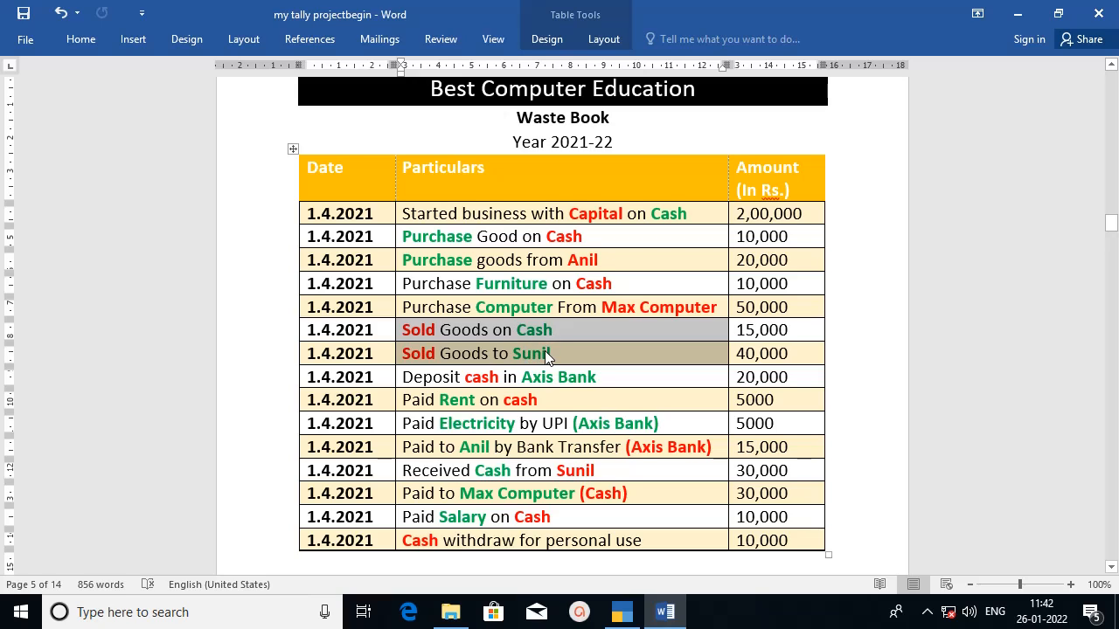
click(450, 340)
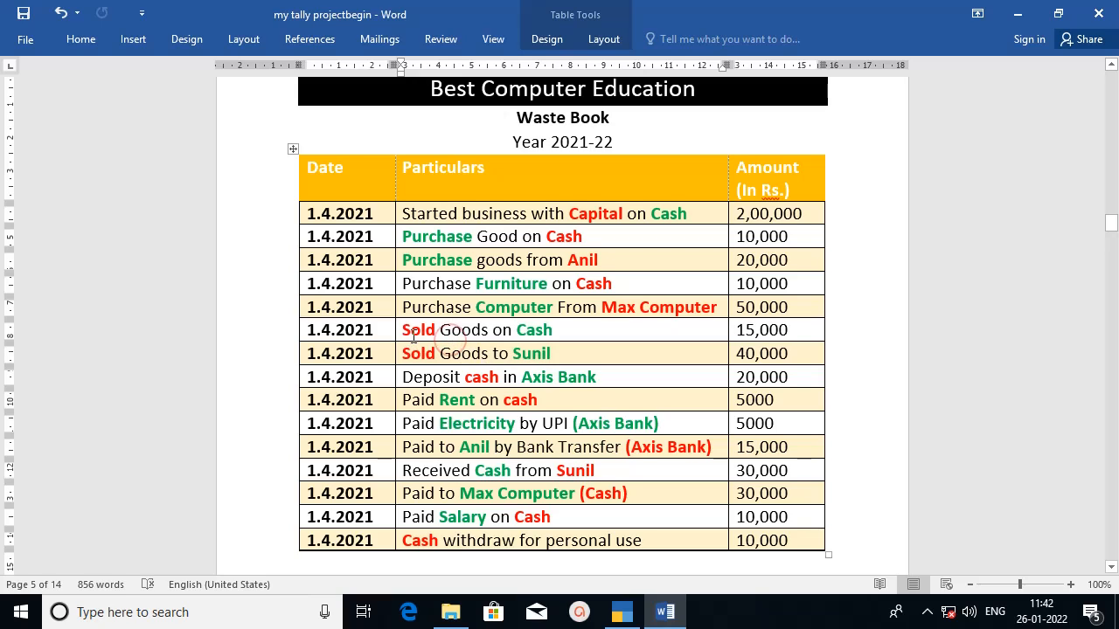
double_click(417, 331)
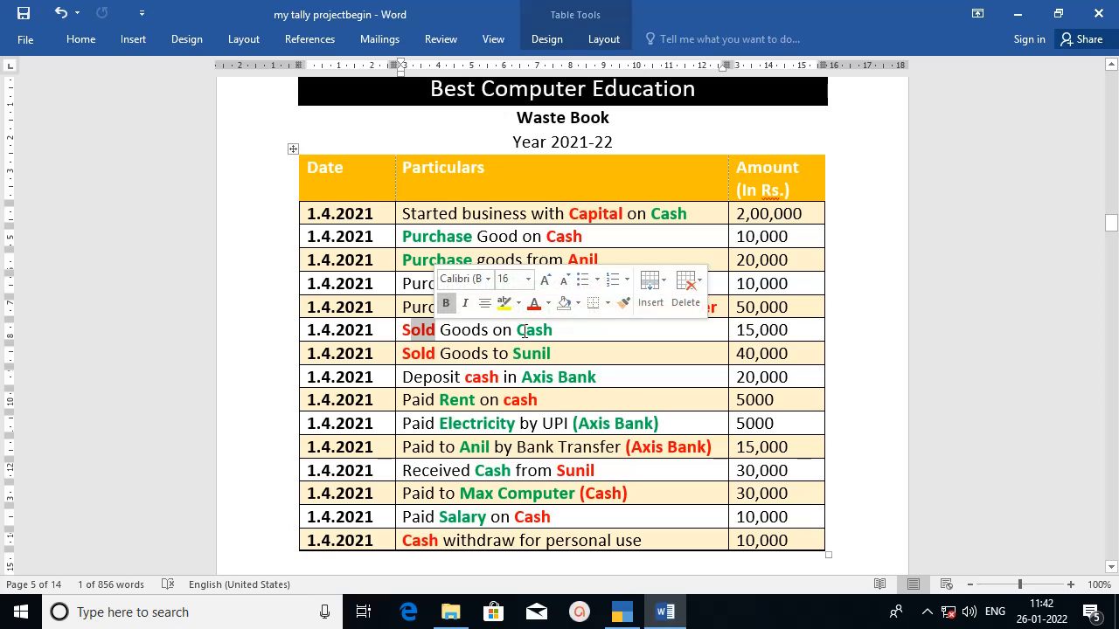
drag(517, 330, 552, 329)
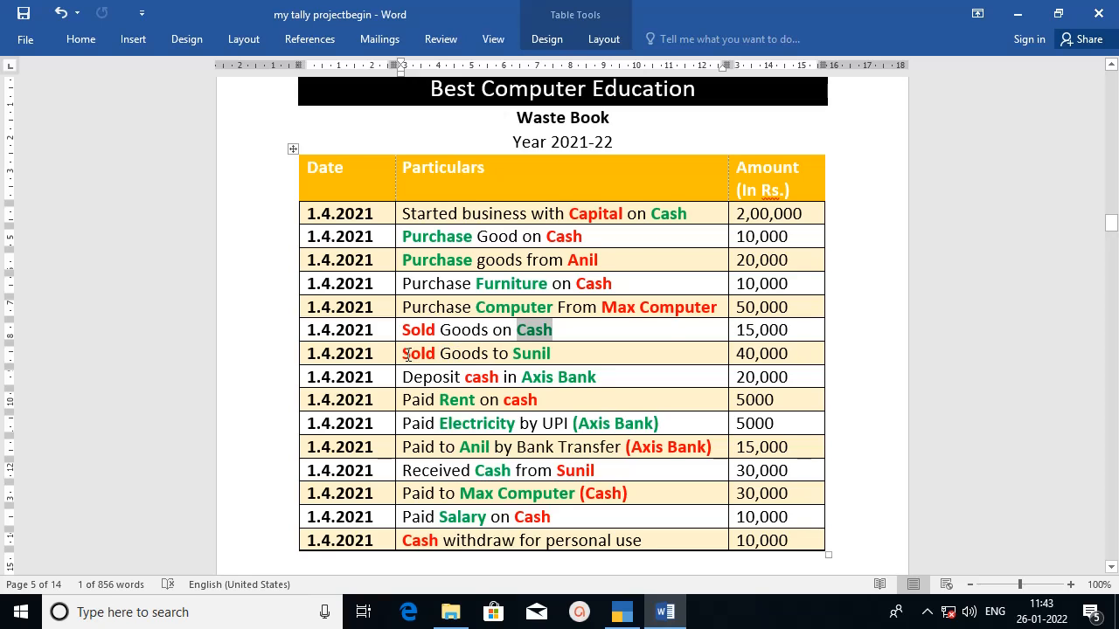
drag(403, 354, 551, 363)
click(596, 377)
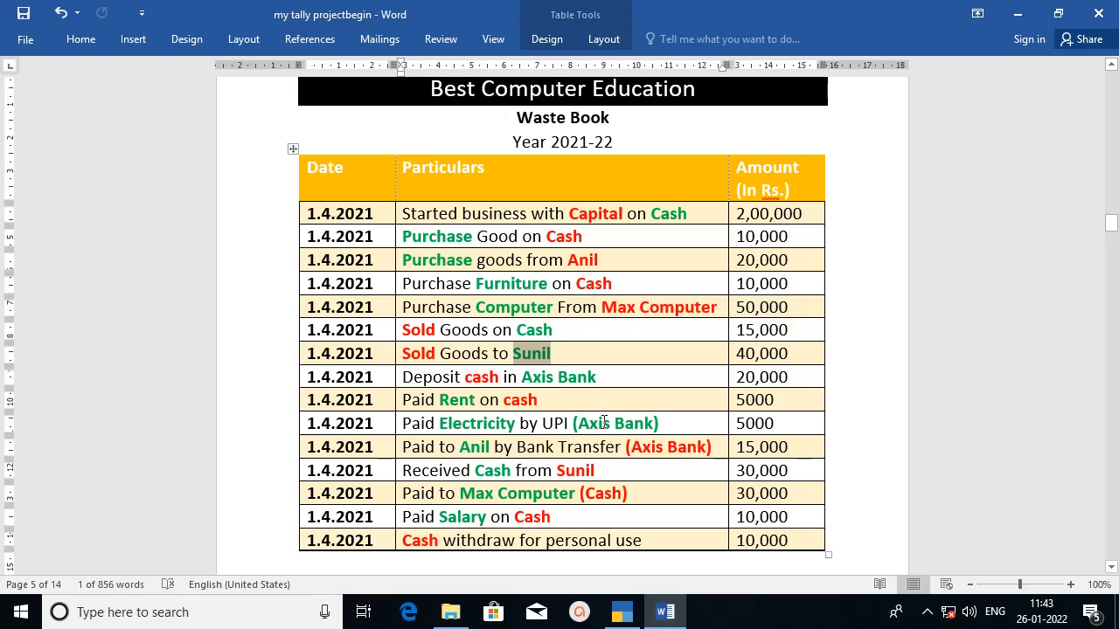
drag(403, 353, 436, 354)
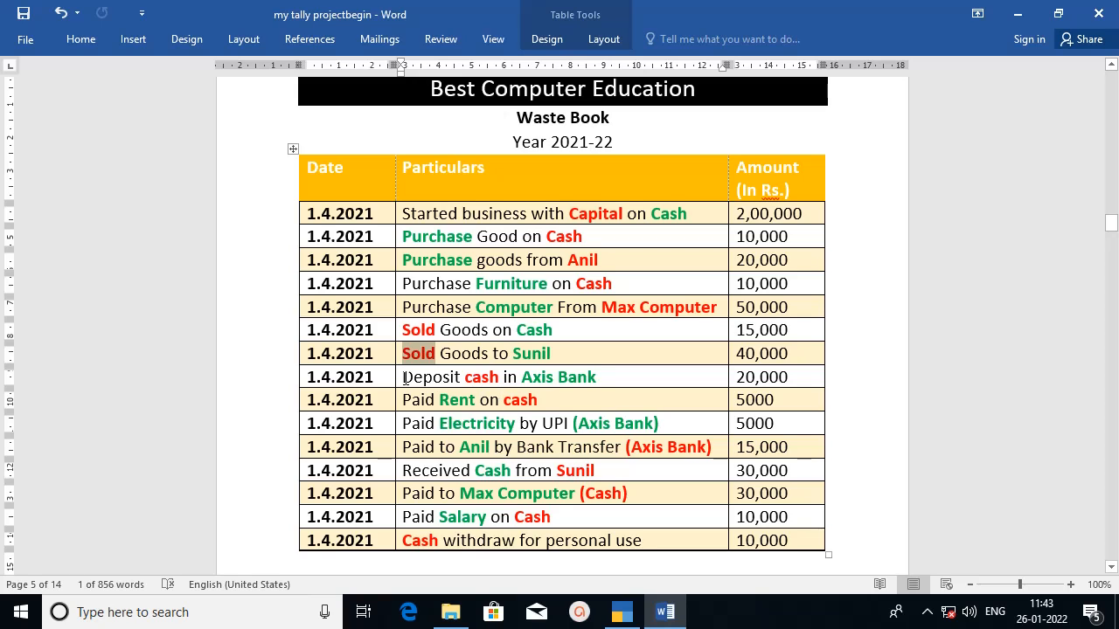
Examine the cash and Axis Bank accounts in the cash deposit entry
drag(405, 378, 580, 392)
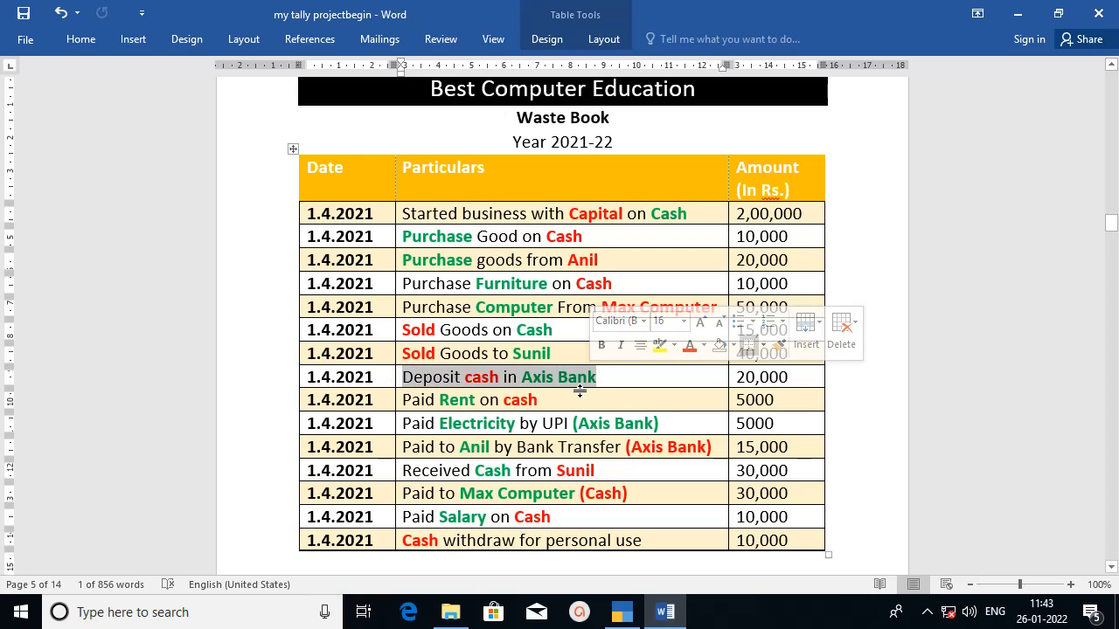
click(471, 380)
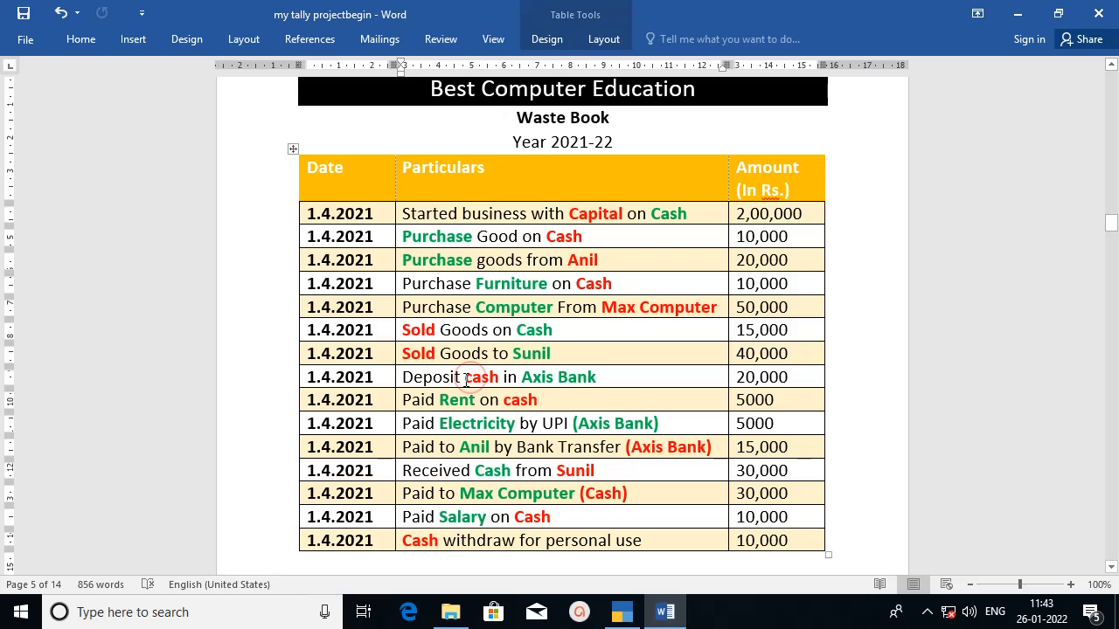
double_click(470, 378)
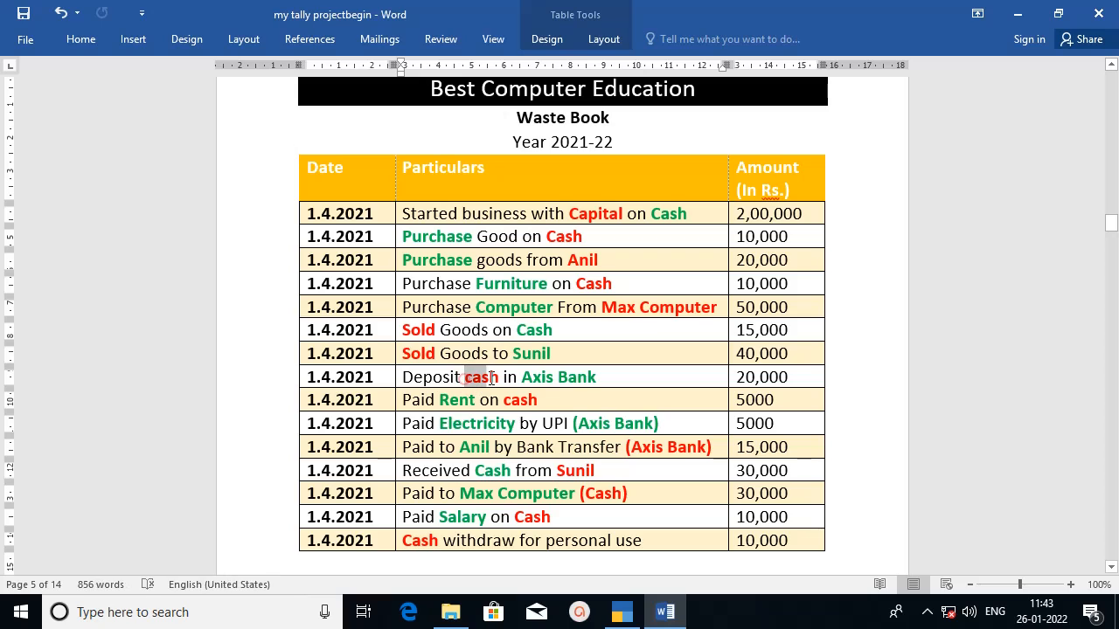
click(529, 423)
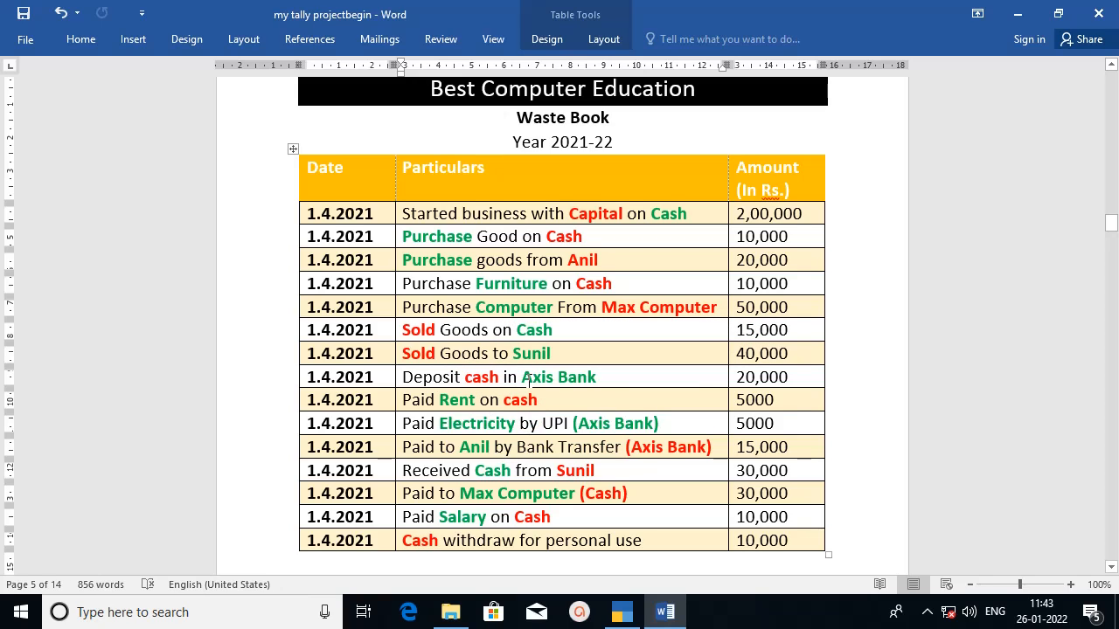
drag(521, 377, 596, 377)
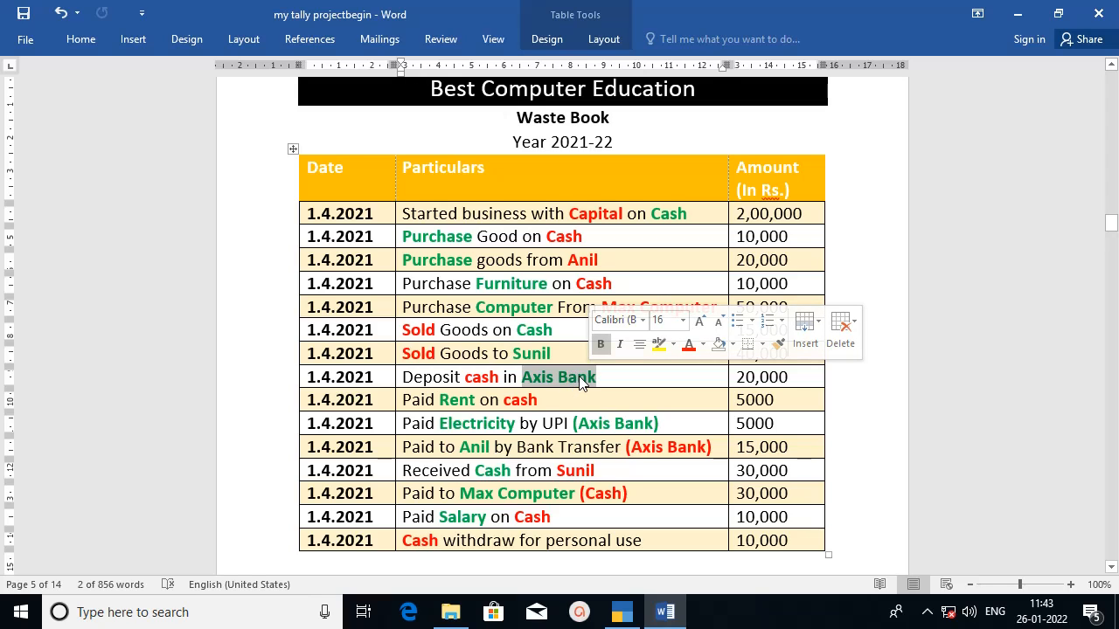
double_click(476, 377)
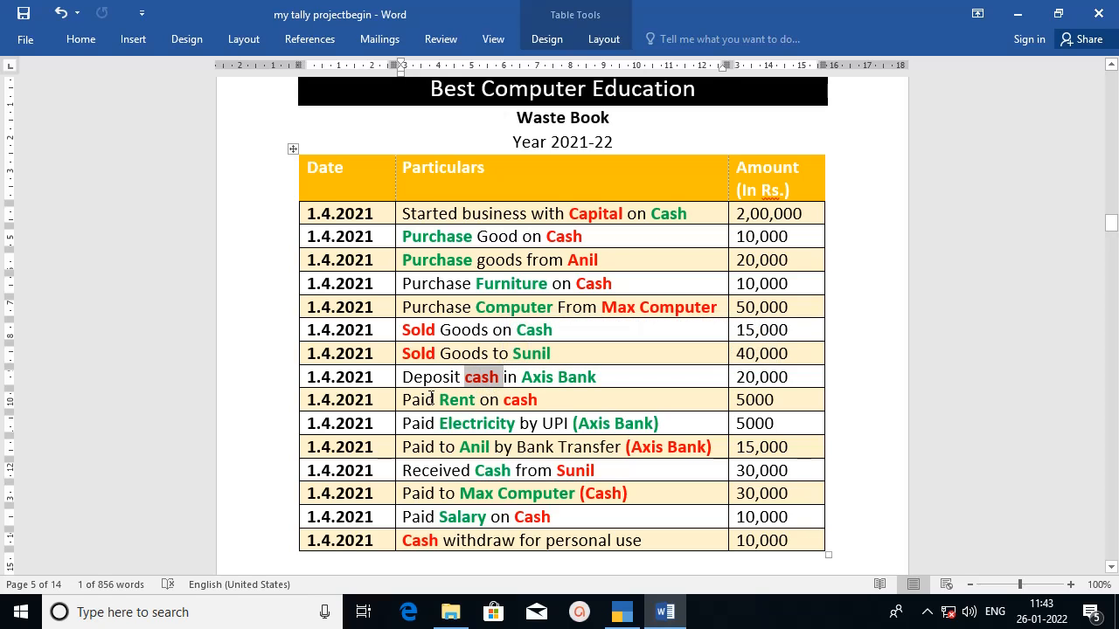
Examine the coloured account words in the Paid Rent and Paid Electricity entries, including the cash account of the rent payment
drag(413, 400, 459, 432)
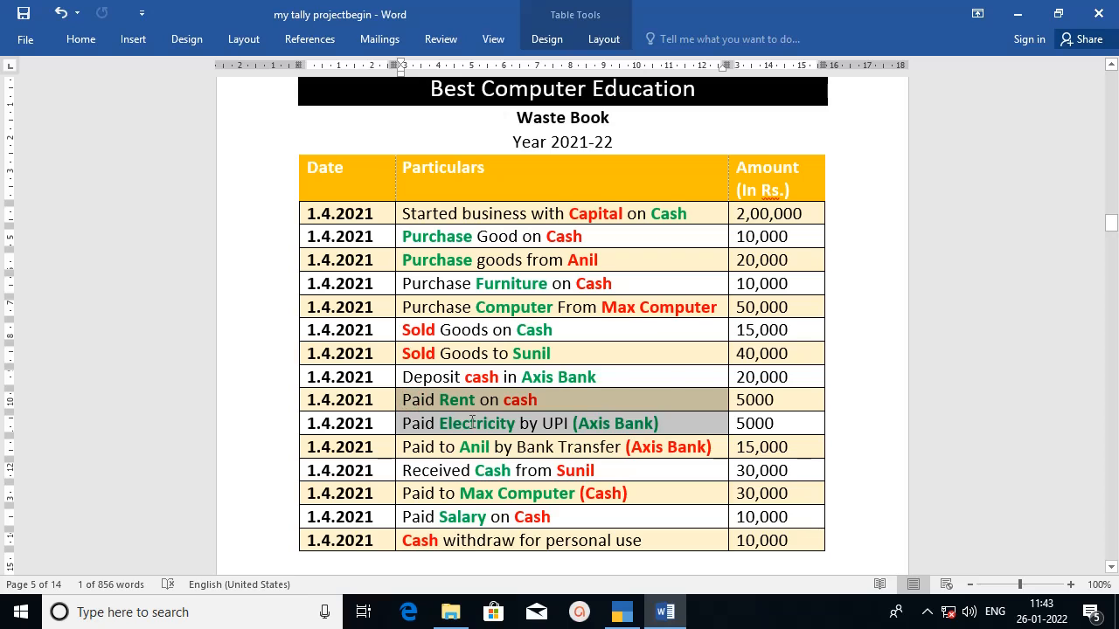
click(610, 492)
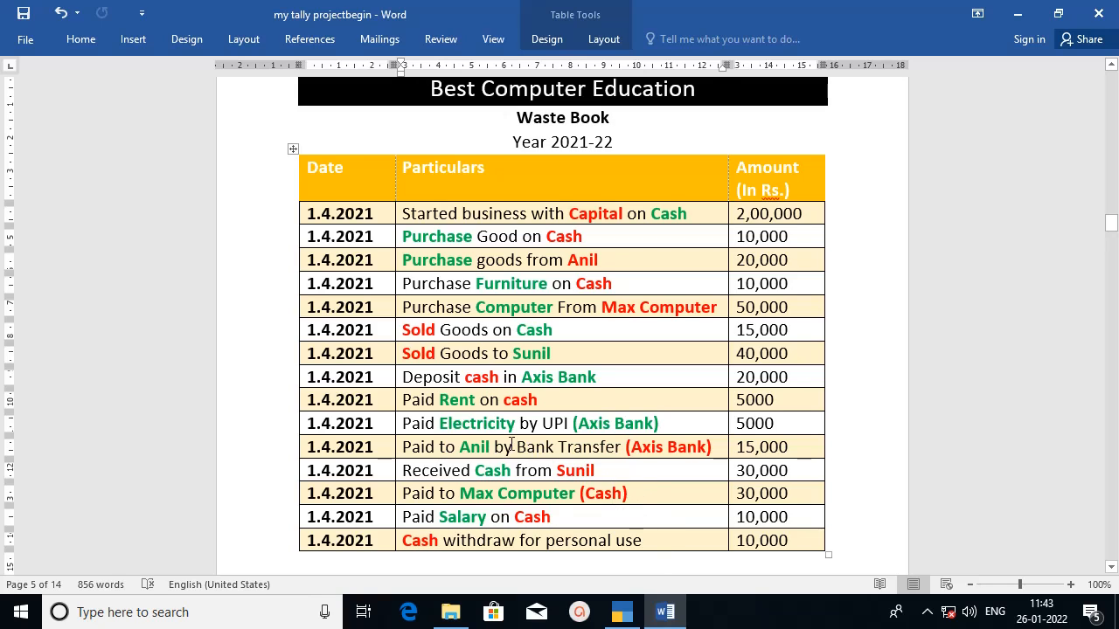
drag(439, 399, 519, 424)
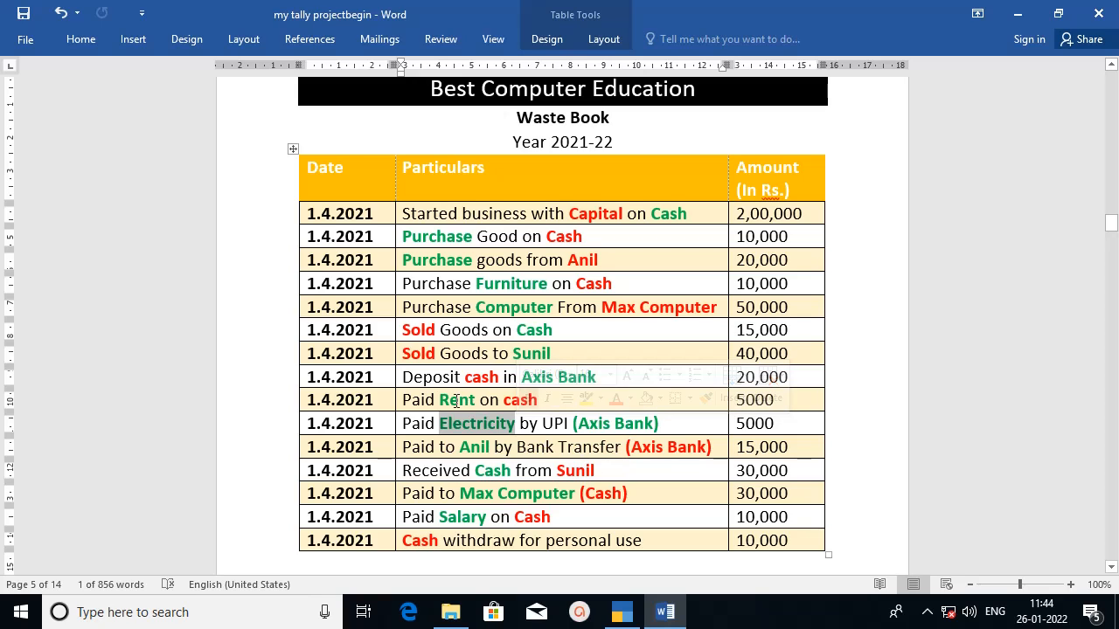
click(551, 493)
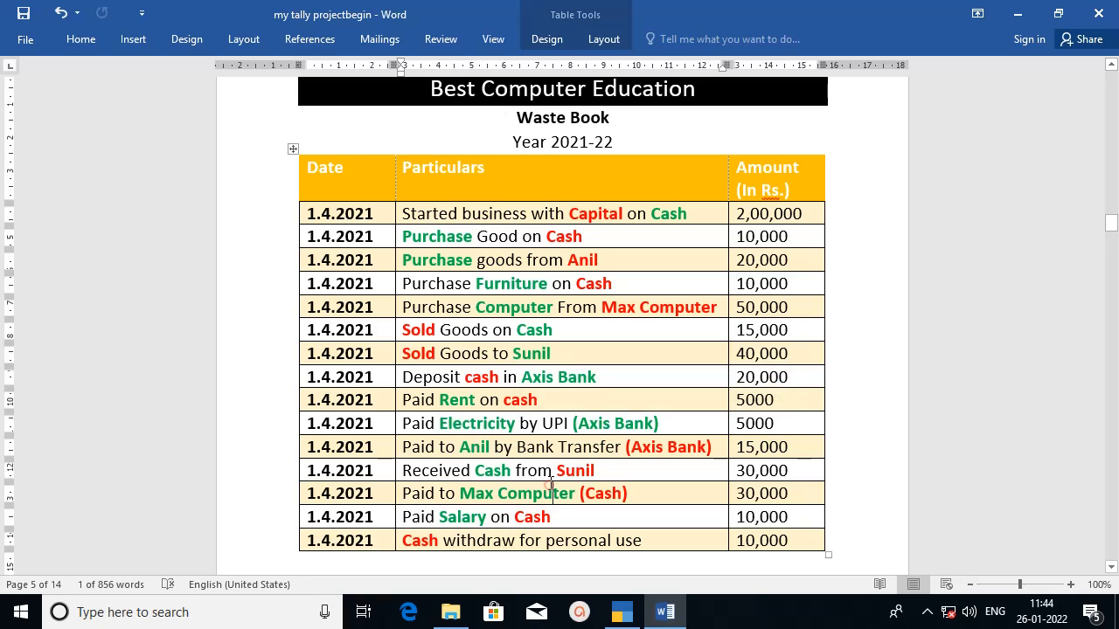
double_click(514, 400)
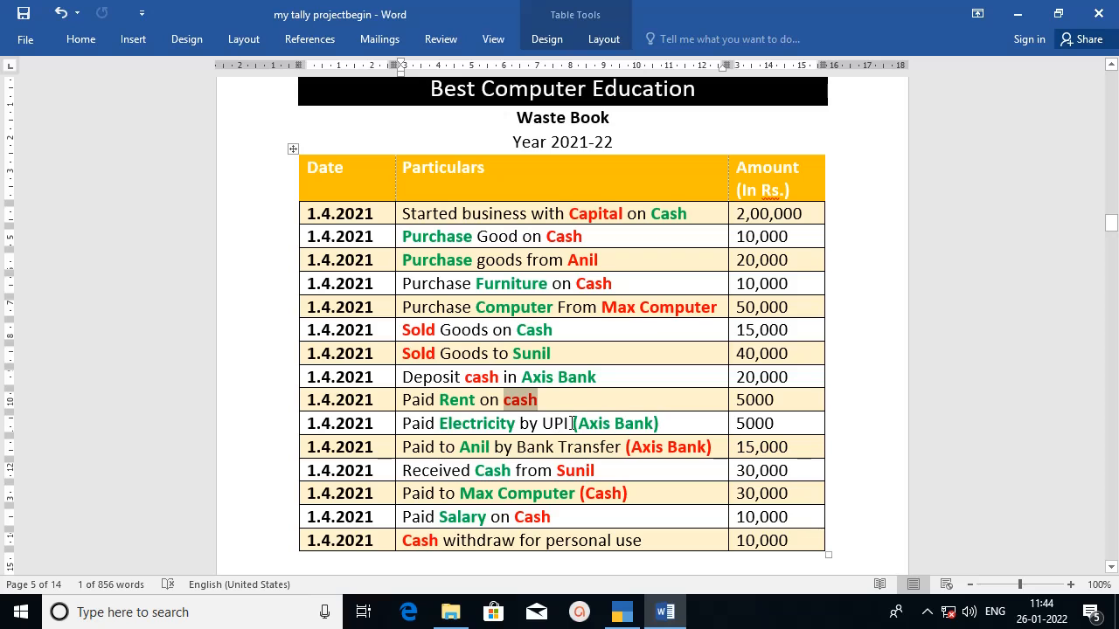
Change the font colour of "(Axis Bank)" in the Paid Electricity by UPI entry to red
drag(573, 423, 661, 423)
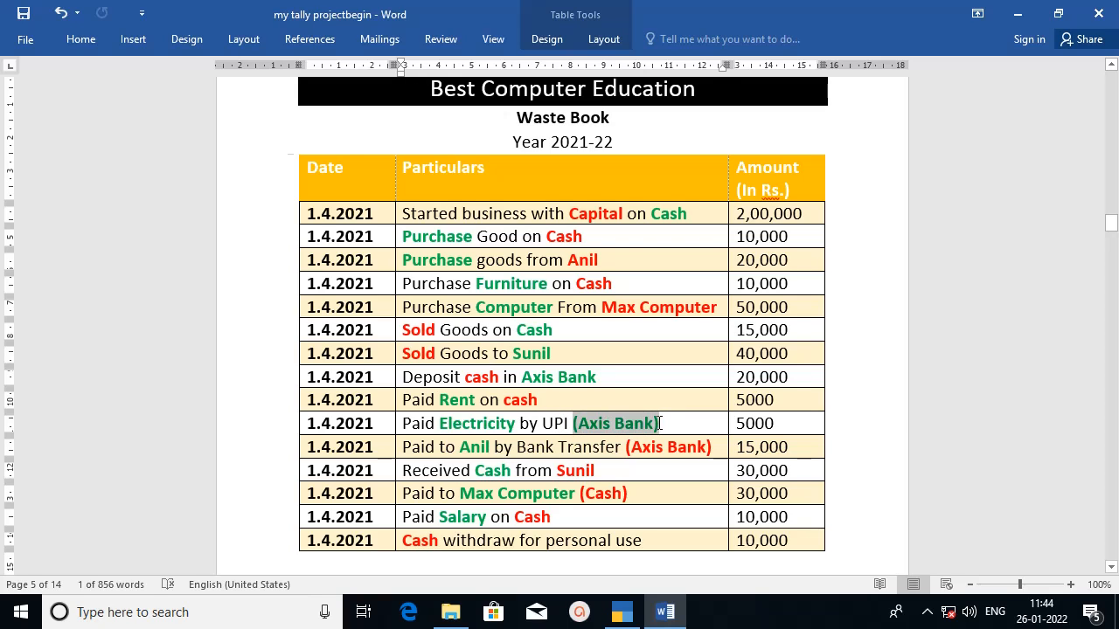
click(146, 39)
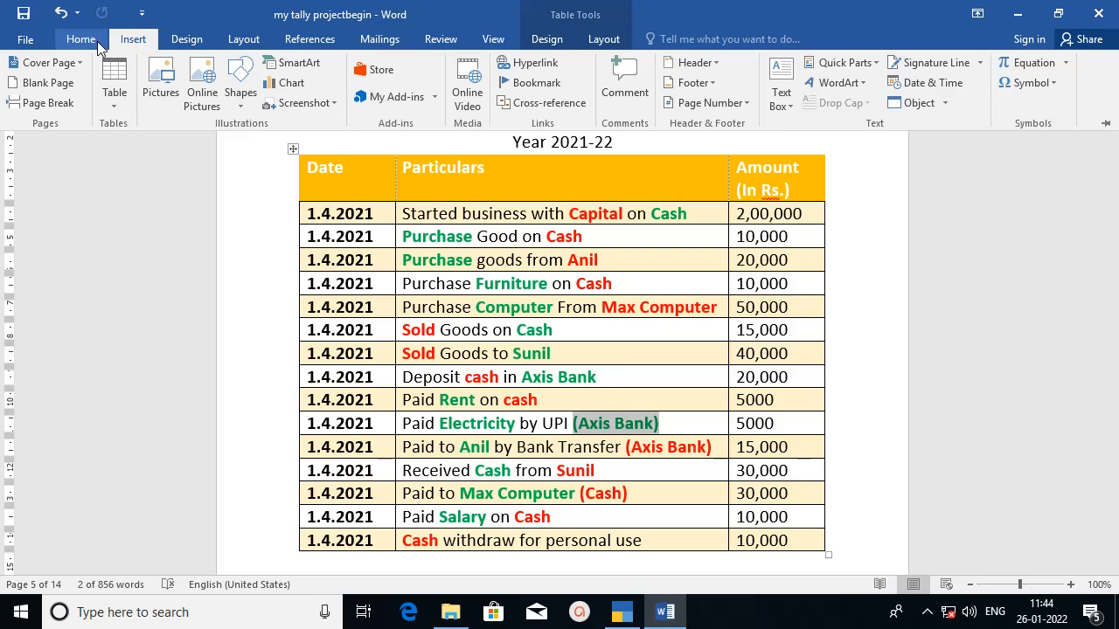
click(97, 41)
click(342, 98)
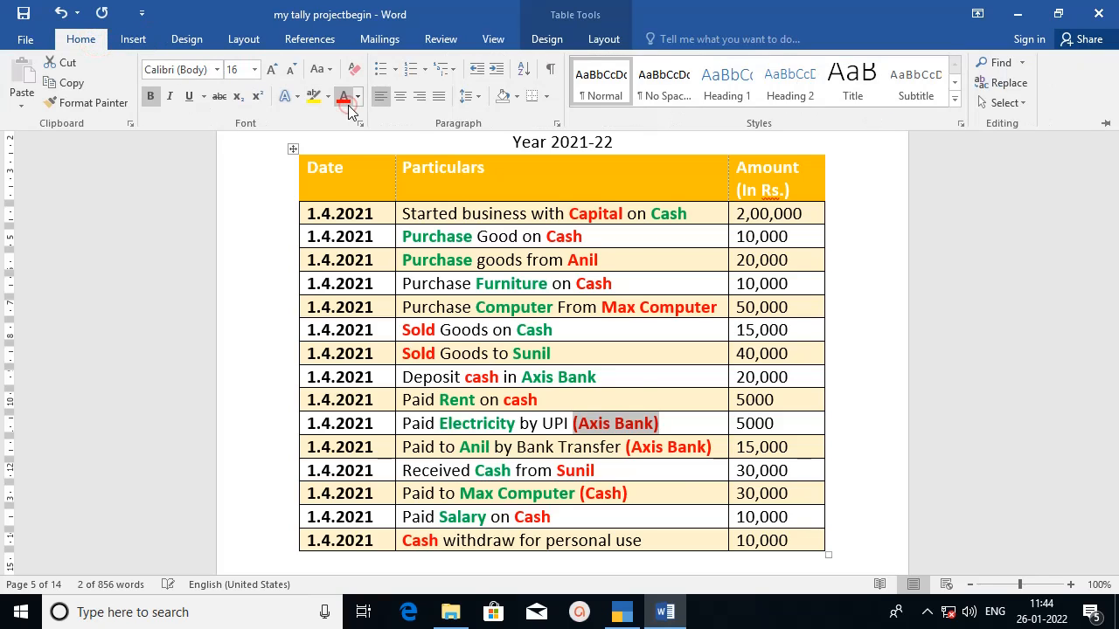
click(654, 429)
click(599, 424)
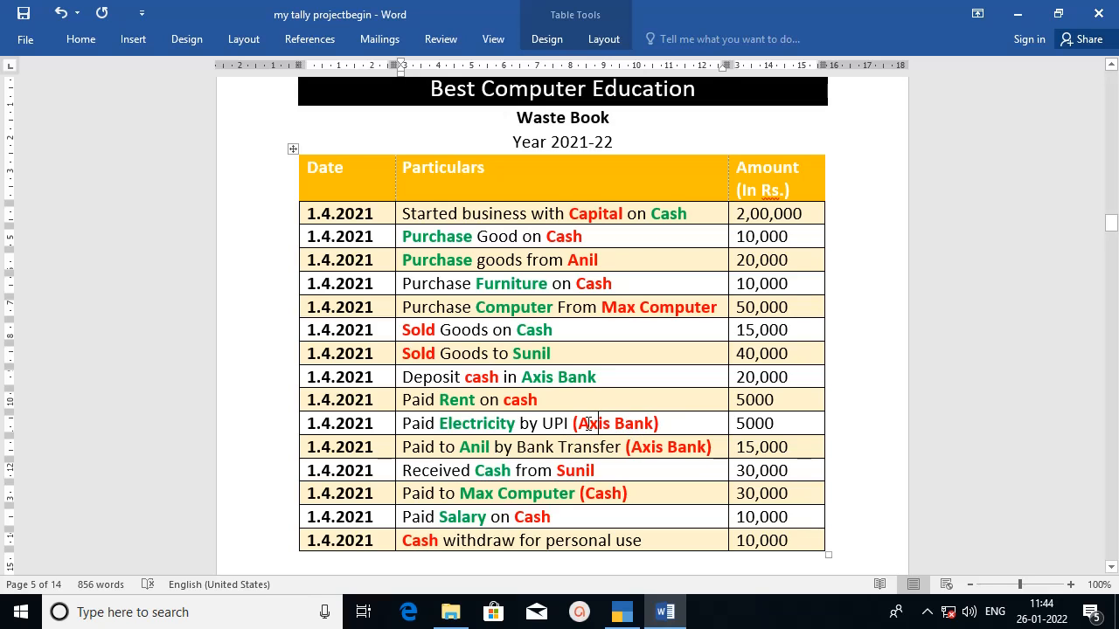
drag(572, 423, 658, 420)
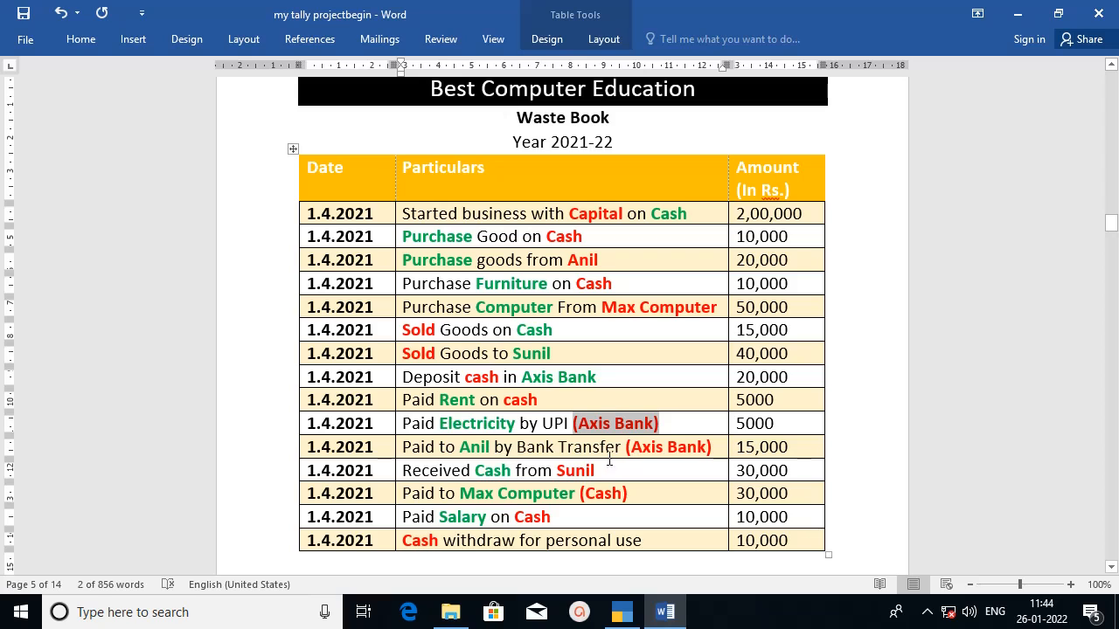
Examine the amount and coloured accounts in the supplier's bank transfer payment, and the accounts in the Received Cash entry
drag(738, 447, 788, 448)
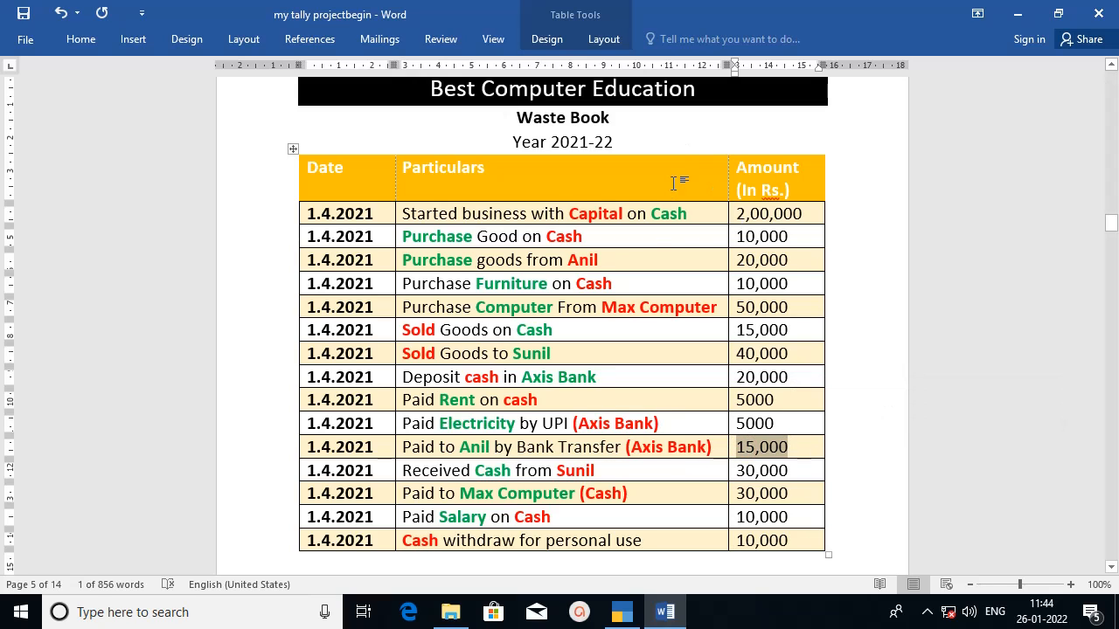
drag(460, 447, 492, 447)
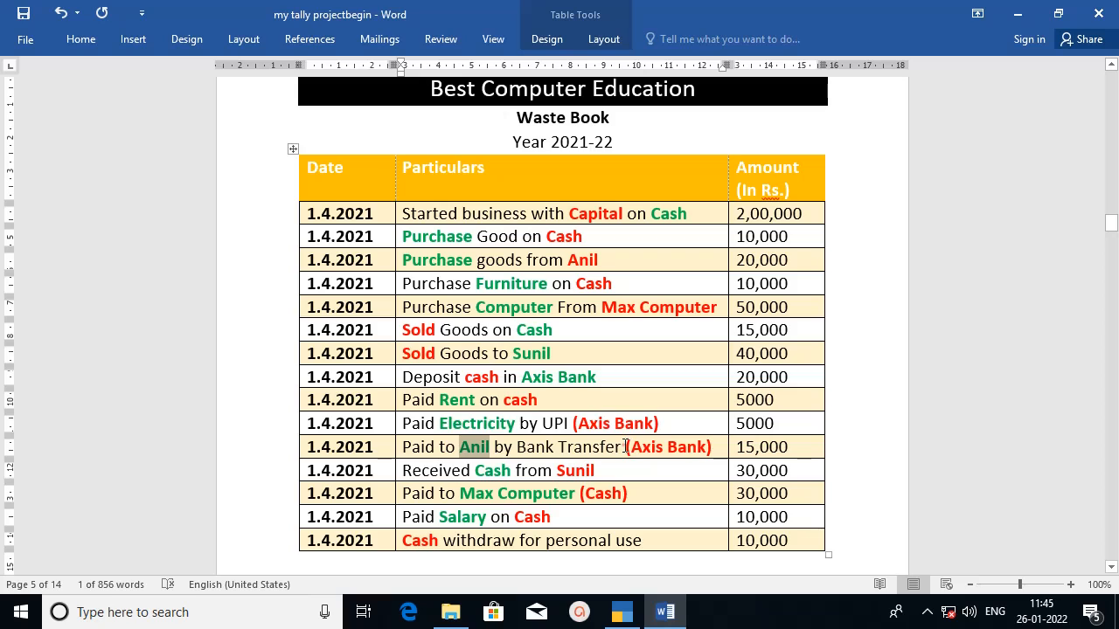
drag(627, 447, 713, 446)
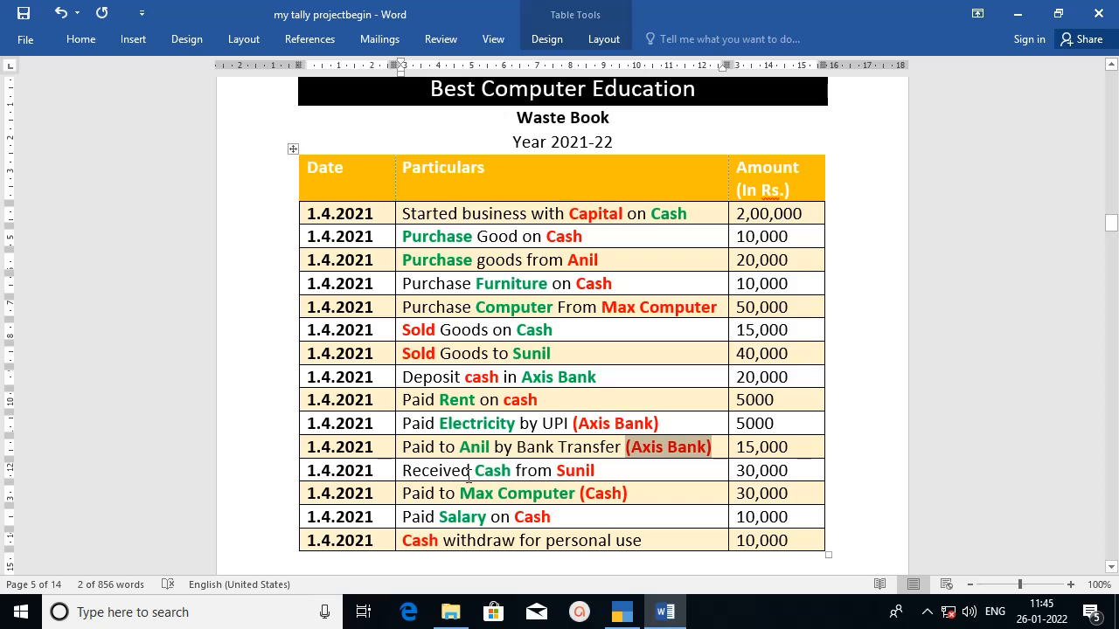
drag(402, 470, 595, 471)
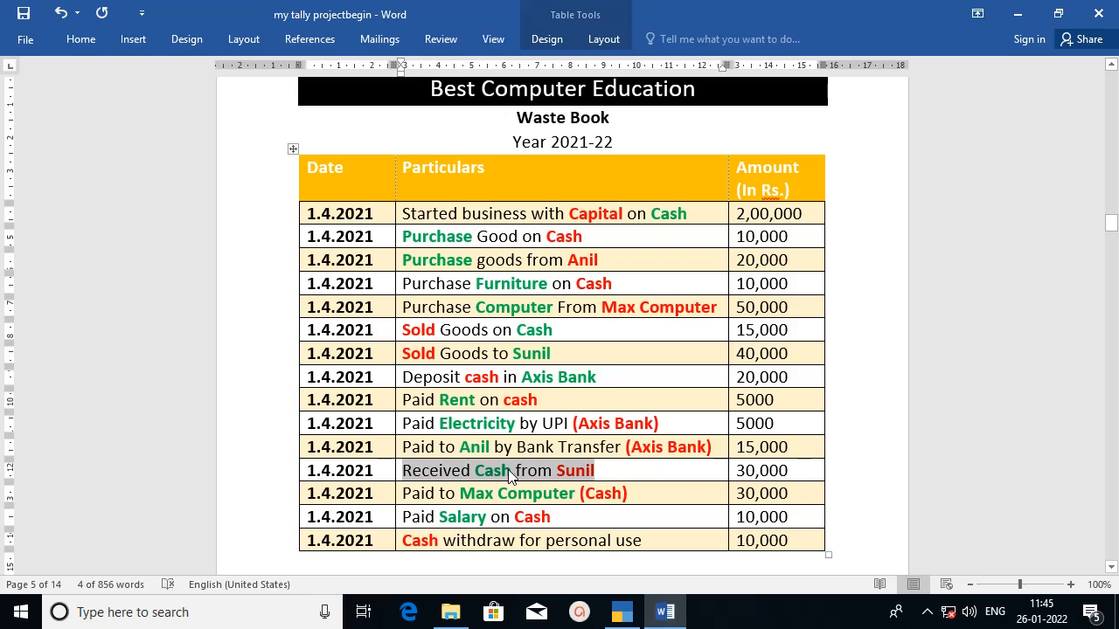
click(505, 473)
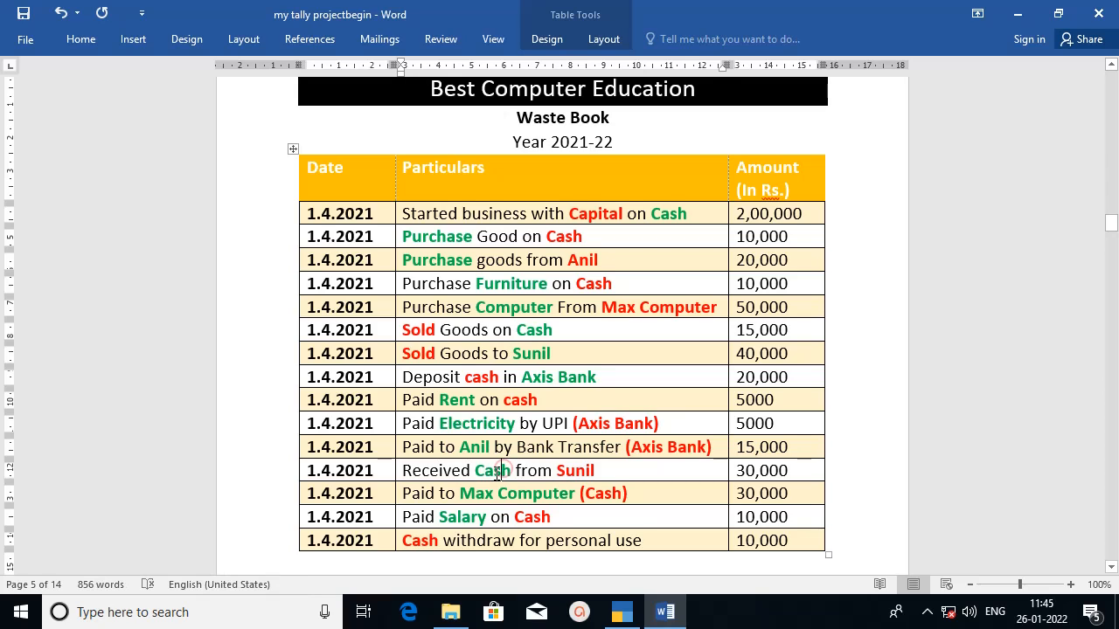
drag(557, 472, 598, 470)
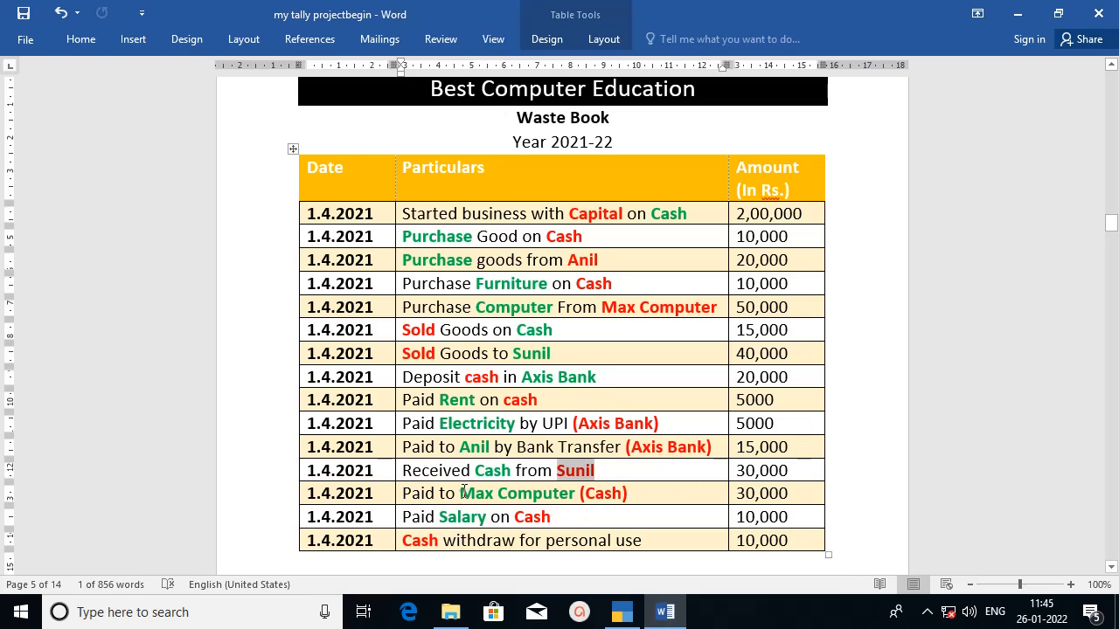
Examine the Max Computer and Cash accounts in the payment entry, comparing them with the earlier computer purchase from Max Computer
drag(462, 493, 575, 496)
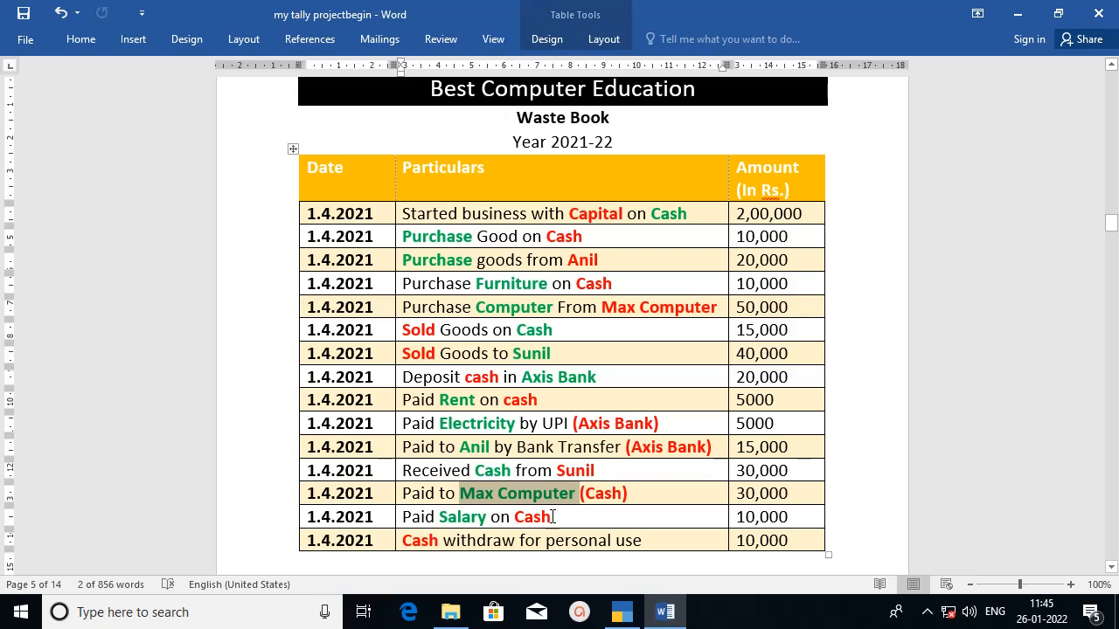
click(497, 493)
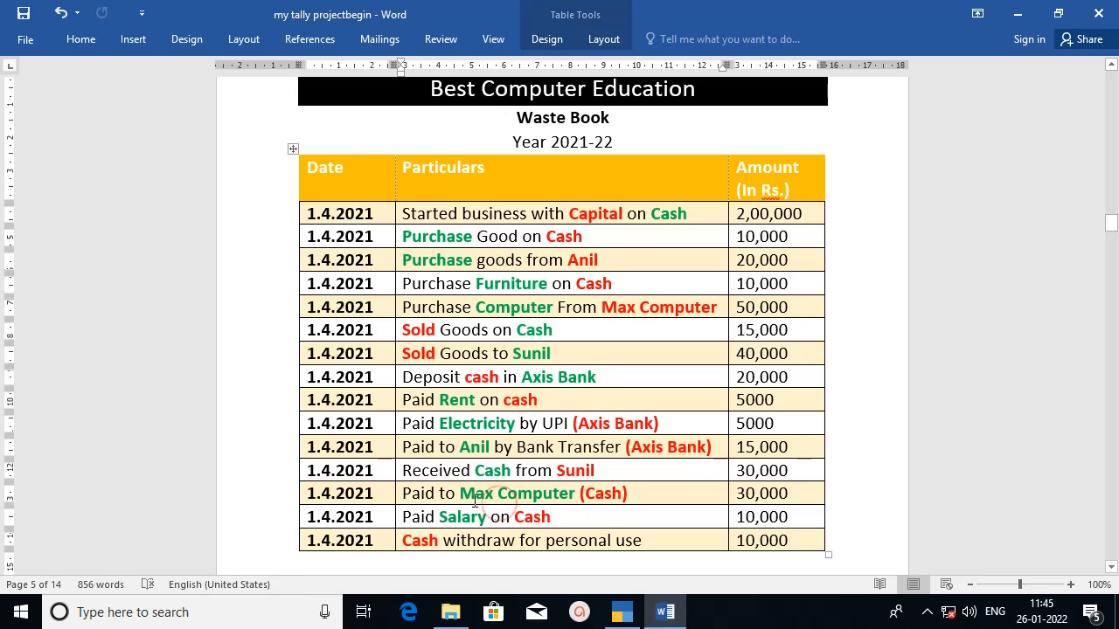
drag(461, 494, 567, 505)
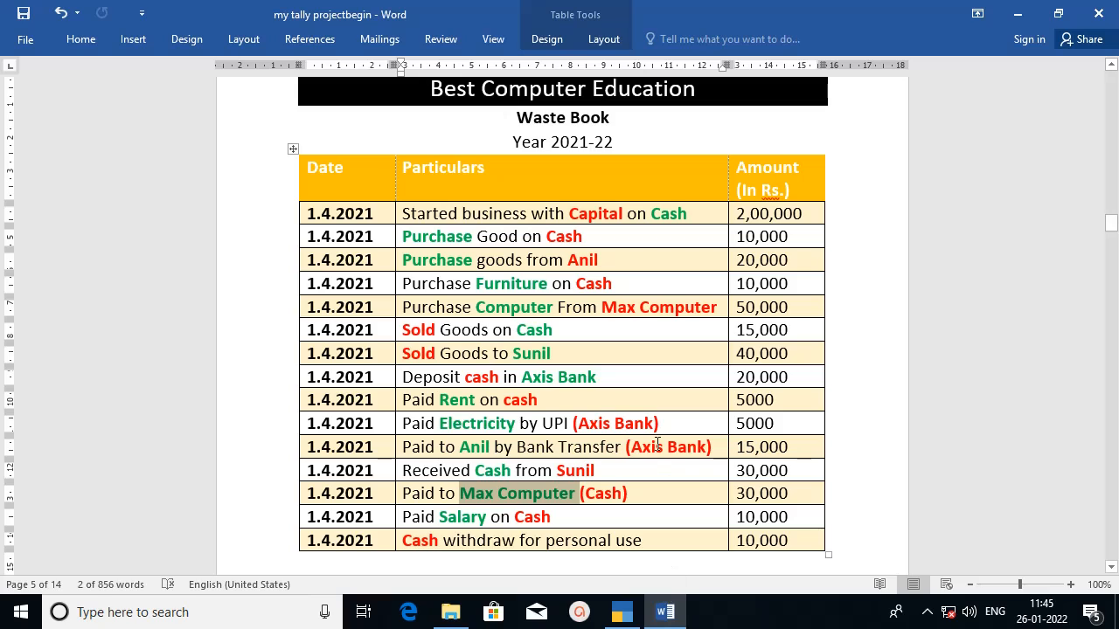
drag(640, 307, 684, 306)
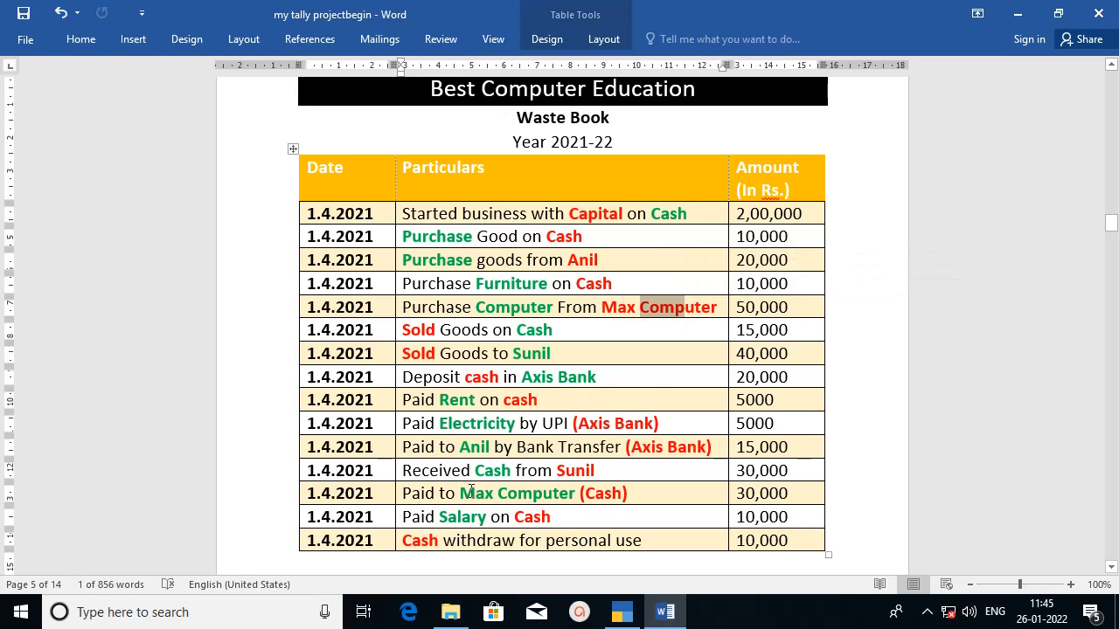
drag(465, 492, 580, 498)
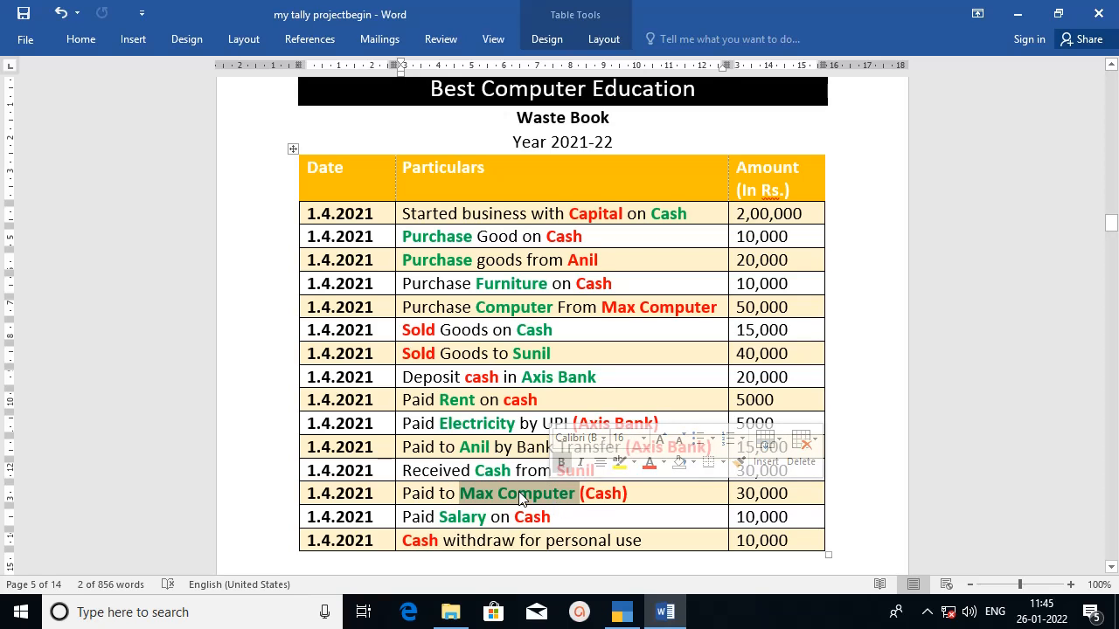
click(583, 496)
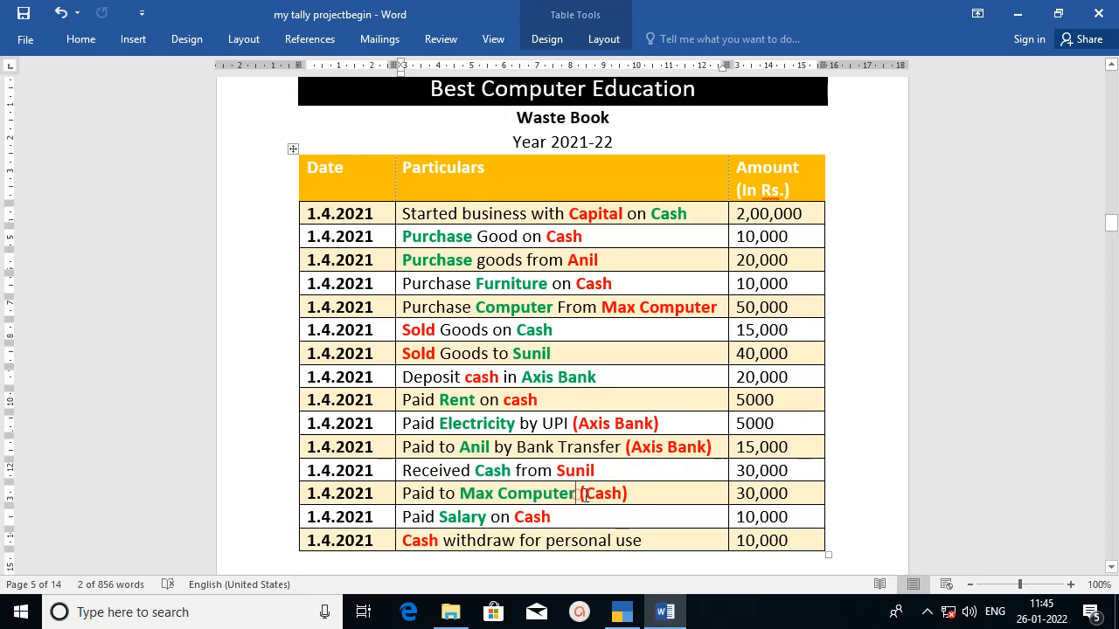
drag(580, 495, 631, 491)
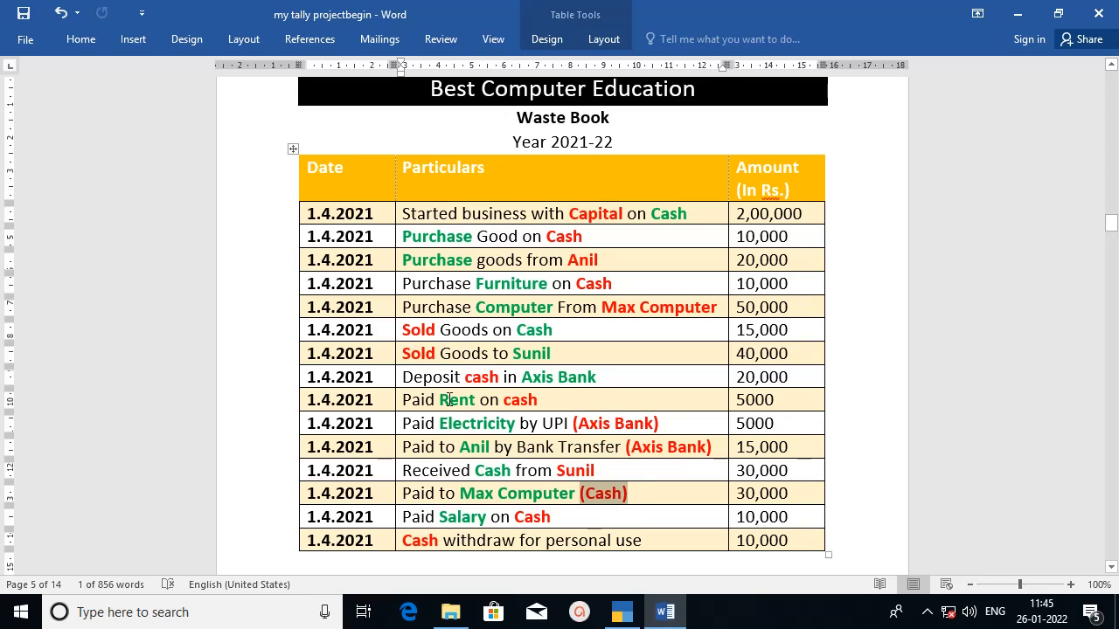
Examine the Salary and Cash accounts in the Paid Salary entry alongside the rent and electricity expense entries
drag(448, 402, 449, 423)
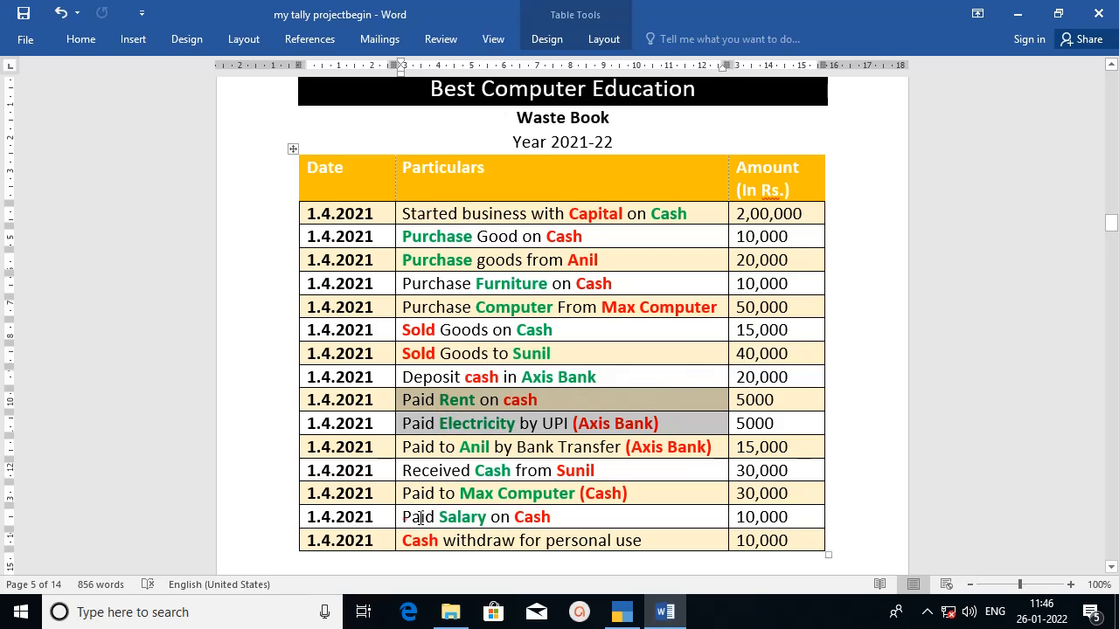
drag(421, 518, 552, 518)
click(566, 515)
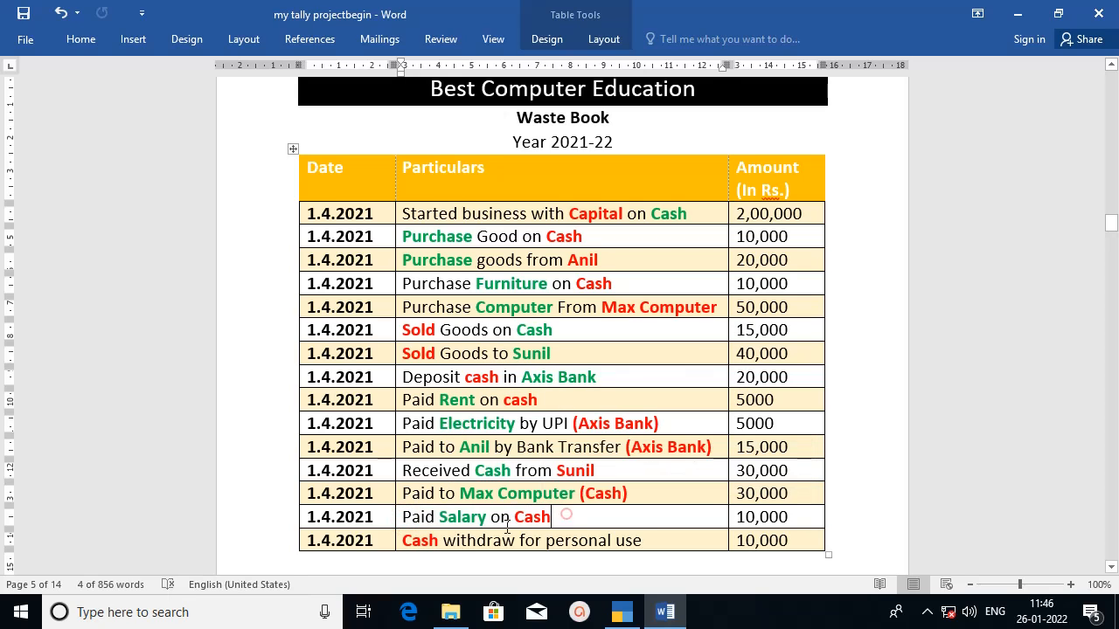
drag(438, 516, 556, 519)
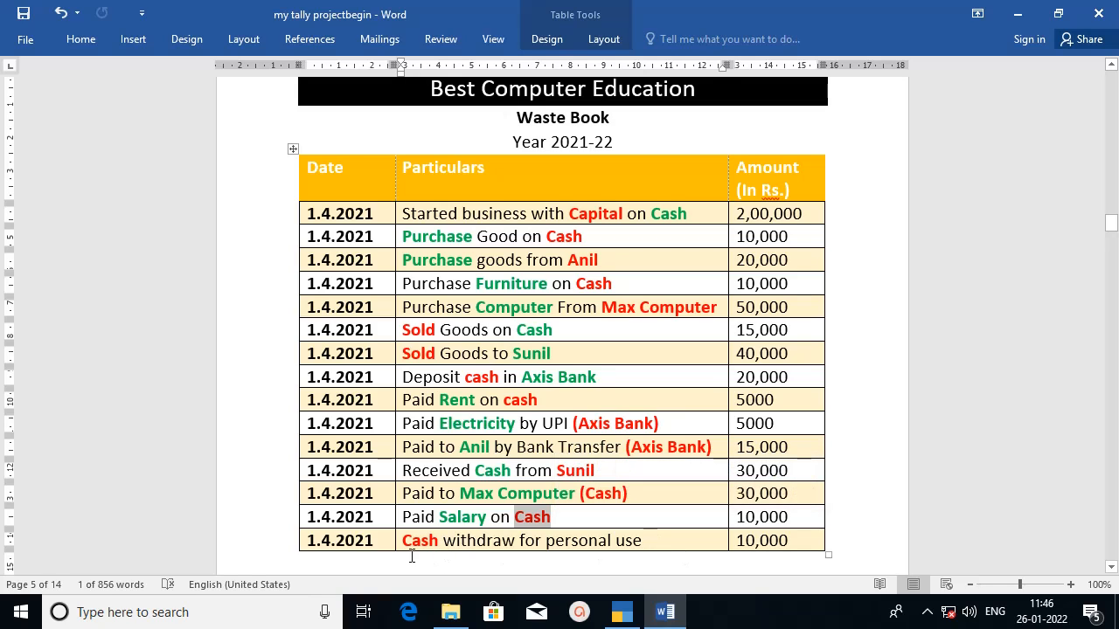
Add "Drawing A/c" at the end of the "Cash withdraw for personal use" entry
click(660, 545)
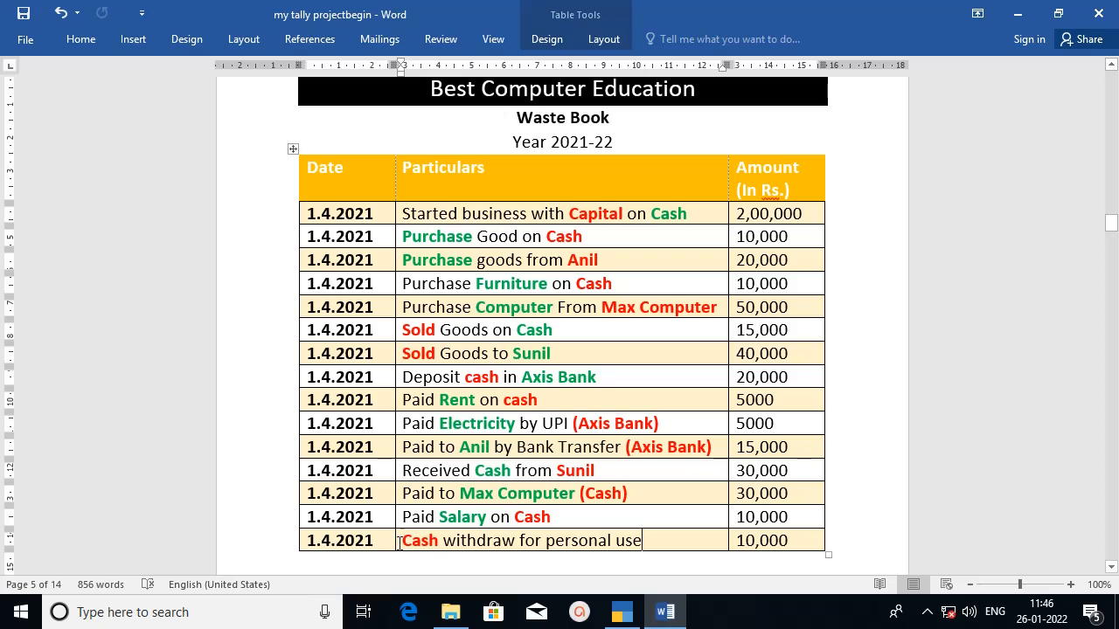
drag(403, 542, 439, 542)
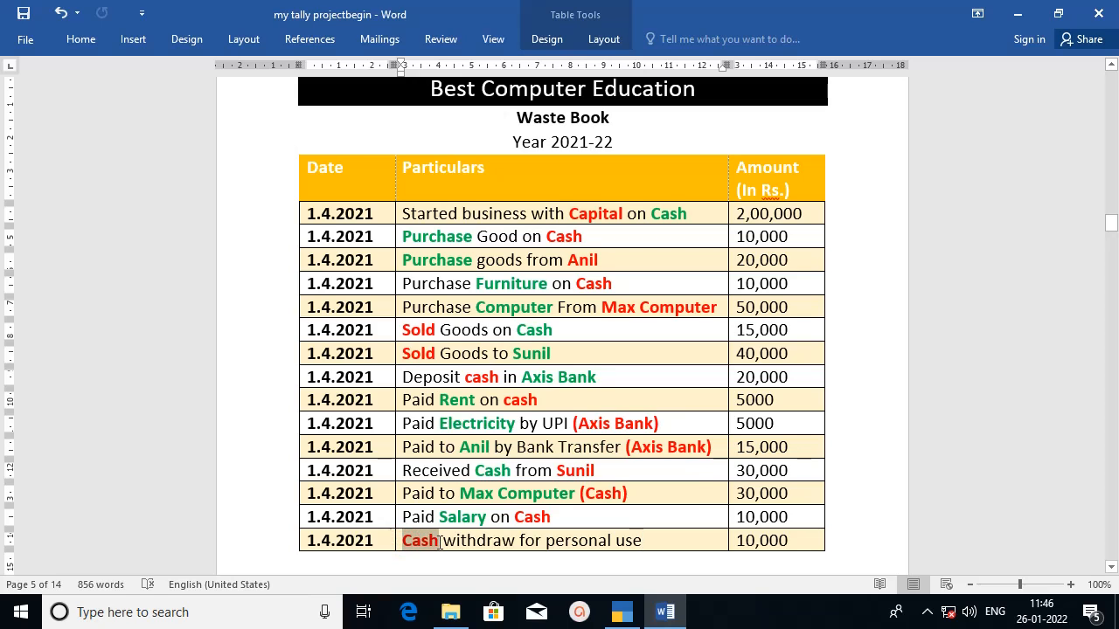
click(665, 540)
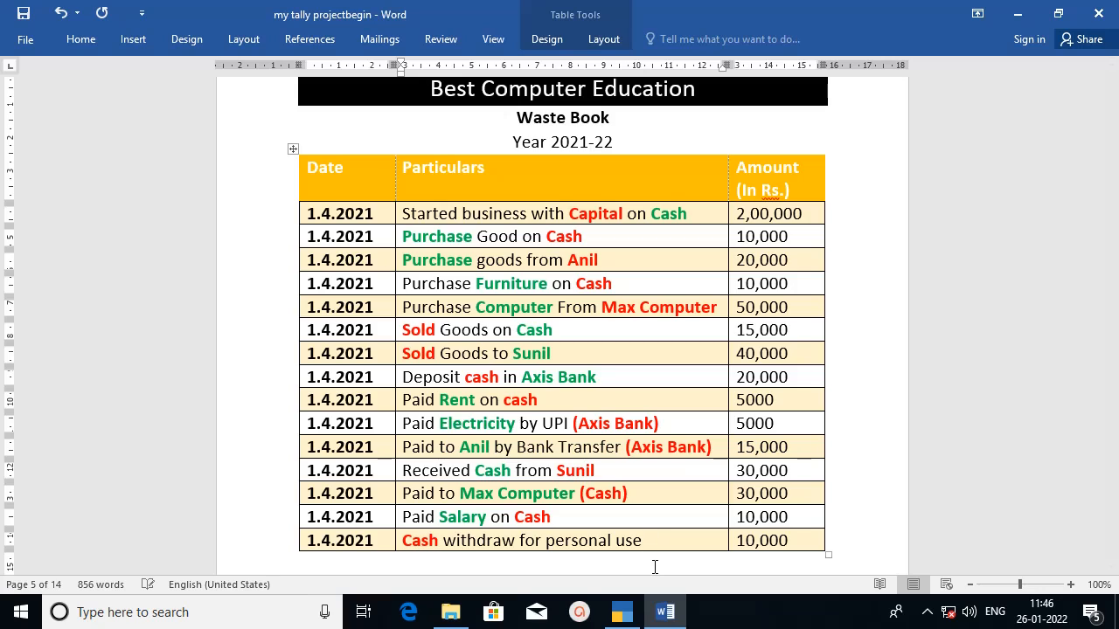
text(Drawing A/c)
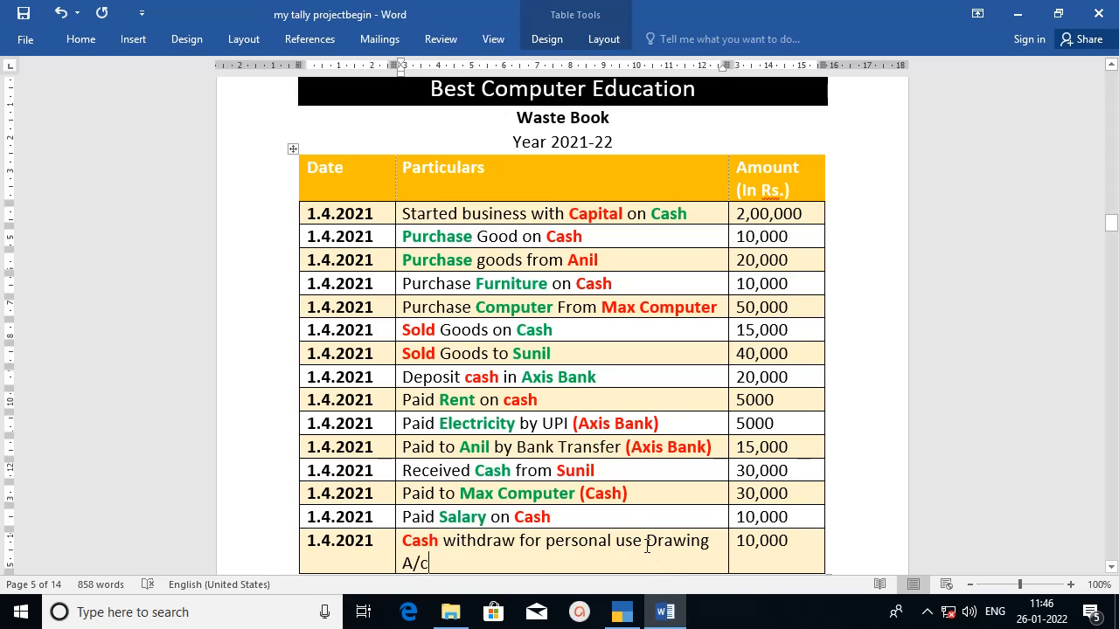
Set the font colour of "Drawing A/c" in the last Waste Book entry to the standard green
drag(646, 542, 656, 560)
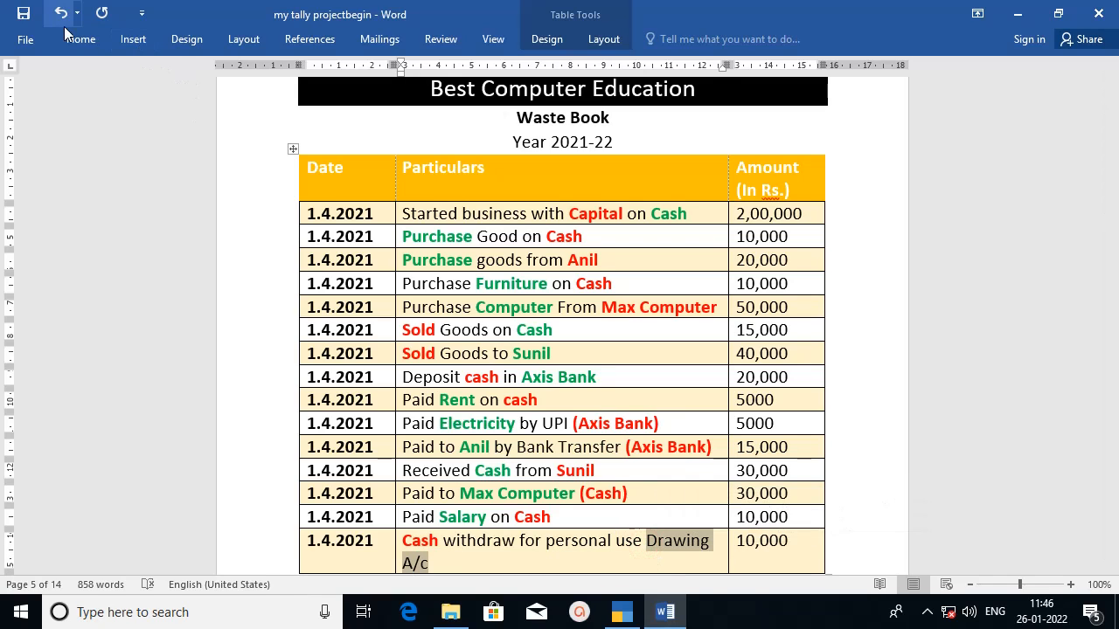
click(80, 43)
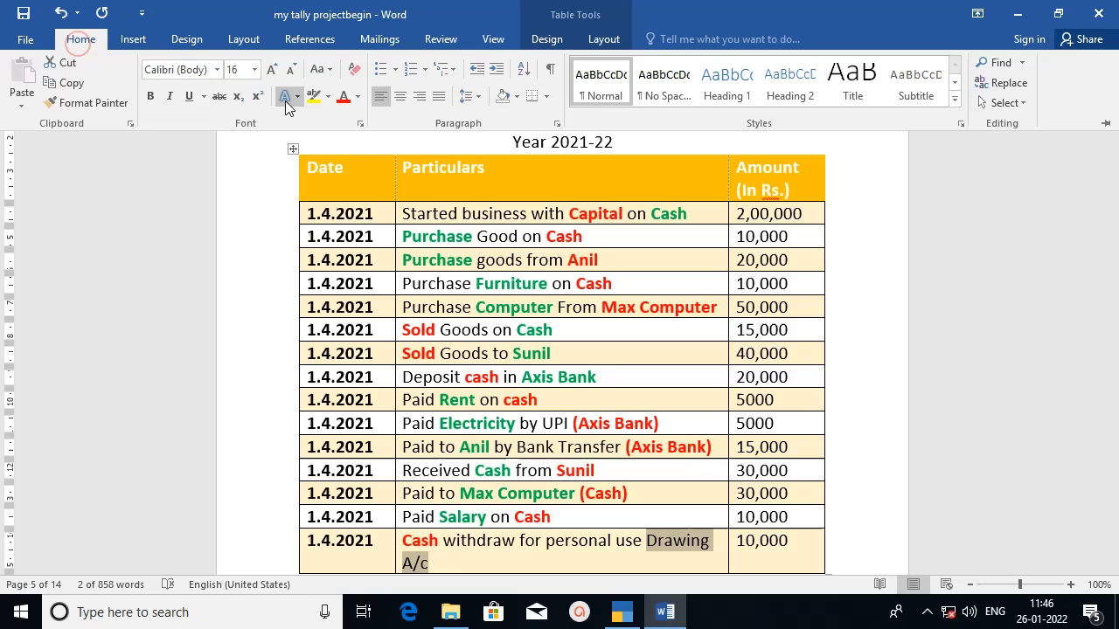
click(356, 97)
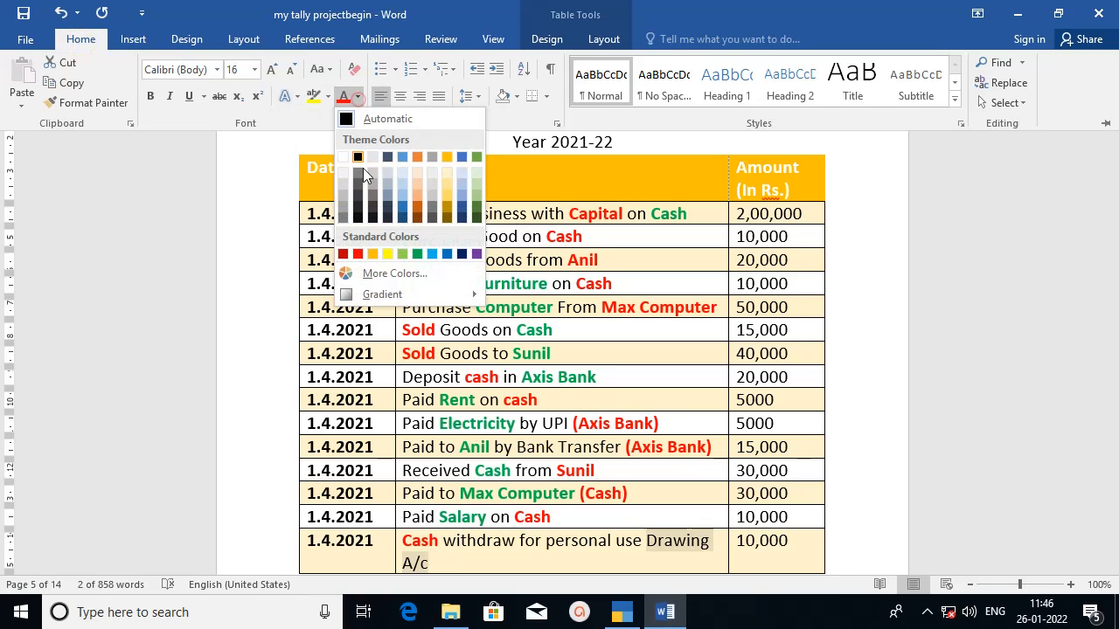
click(404, 254)
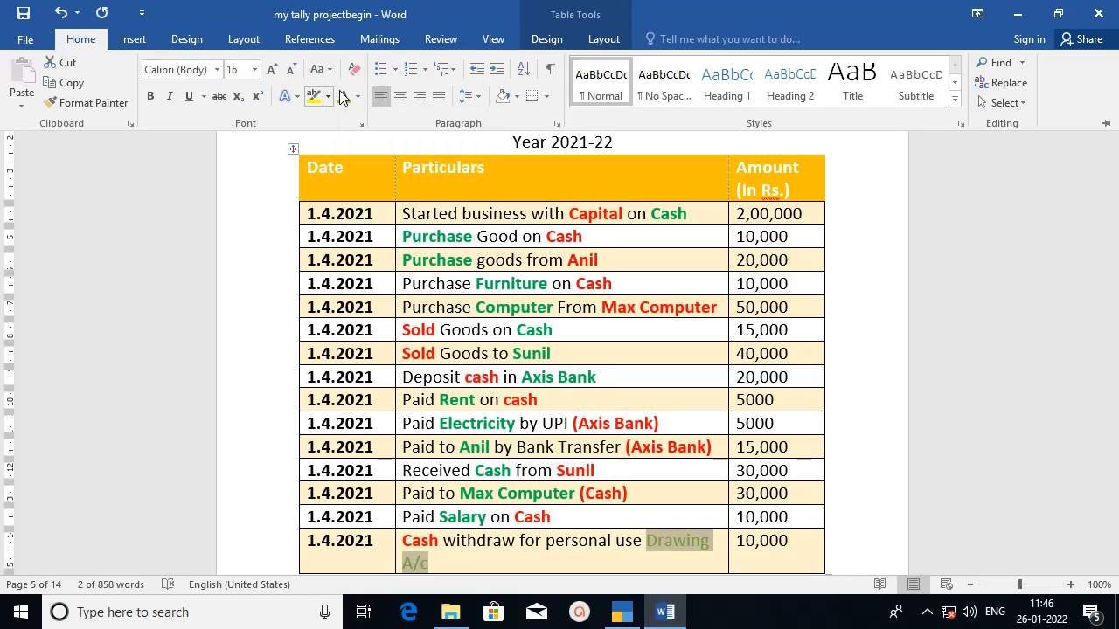
click(357, 96)
click(417, 254)
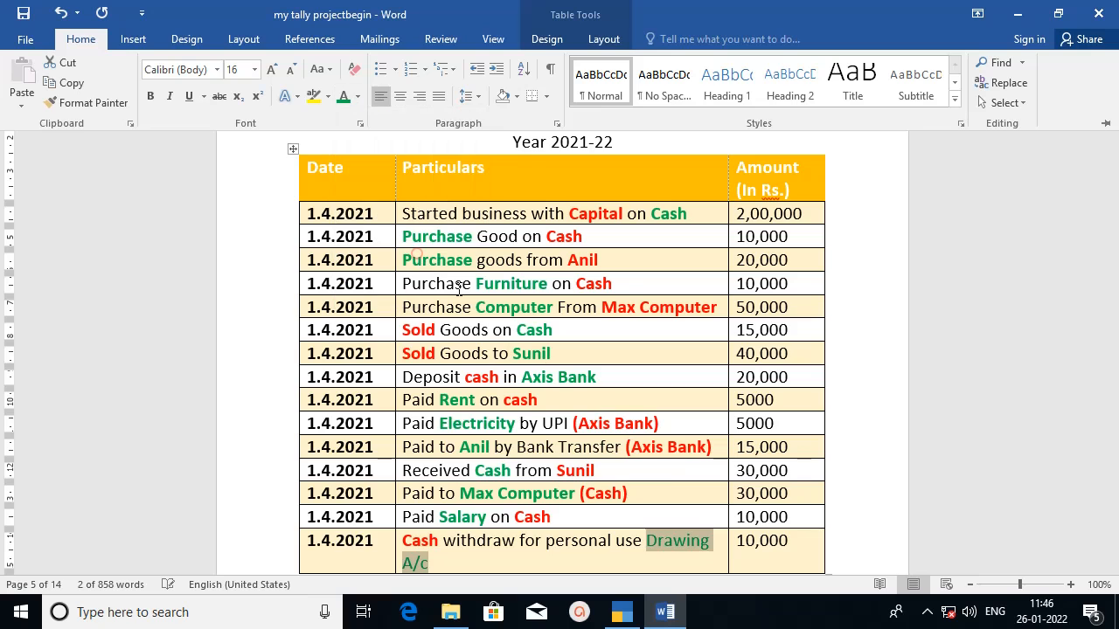
Examine the Journal Book table that follows the Waste Book in the document
click(1111, 569)
click(1110, 569)
click(1111, 569)
click(1111, 569)
click(1111, 569)
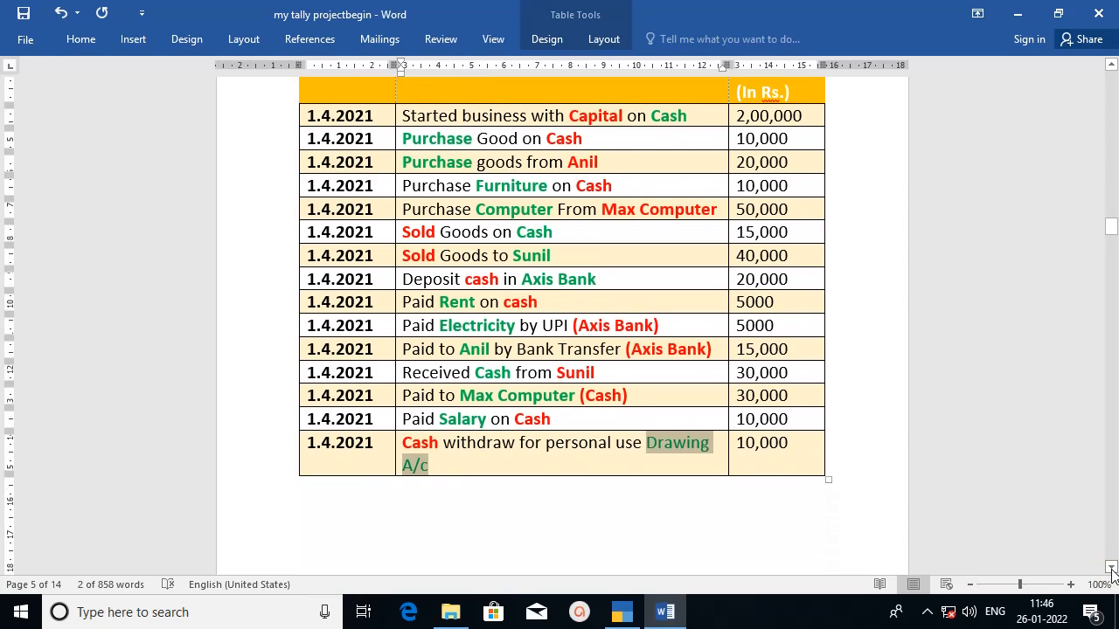
click(1111, 569)
click(1111, 569)
click(1111, 569)
click(1111, 569)
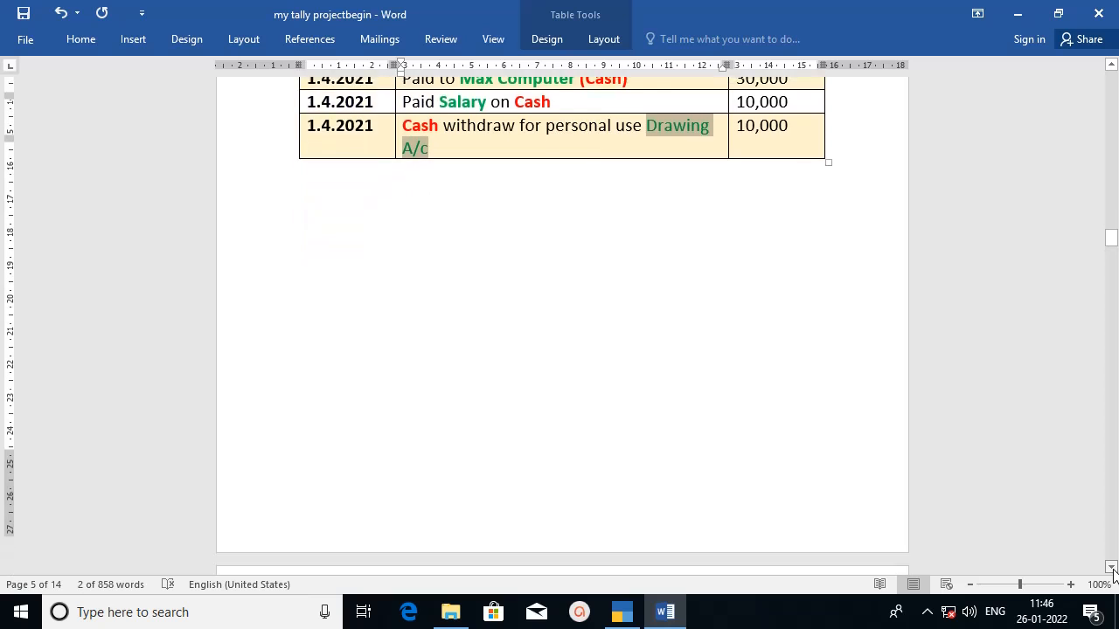
click(1111, 569)
click(1111, 569)
click(1111, 569)
click(1111, 569)
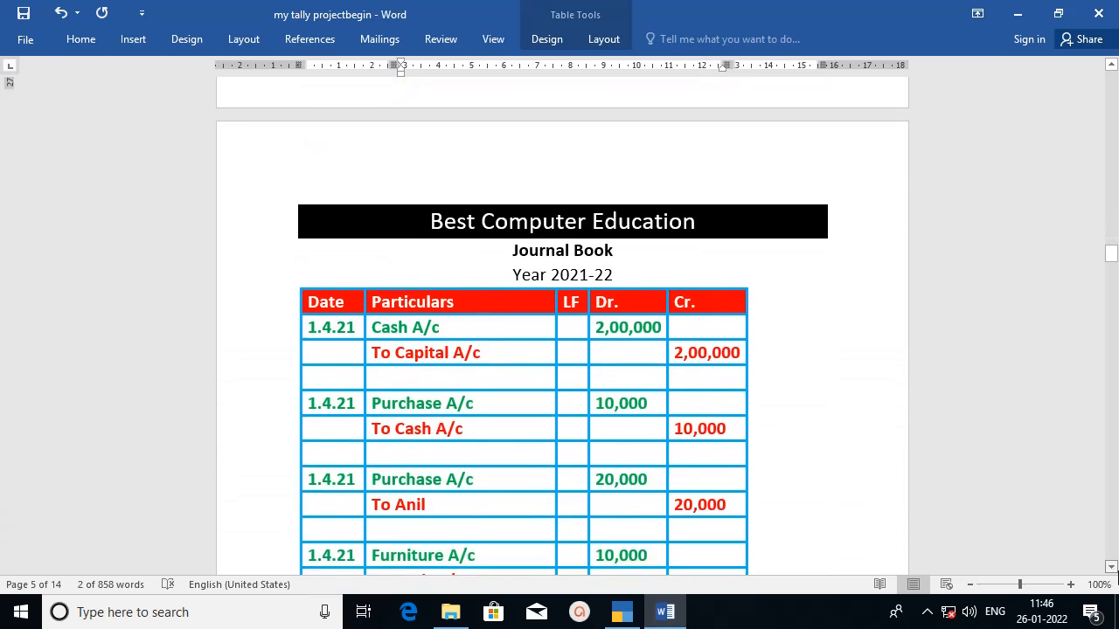
click(1111, 569)
click(1111, 569)
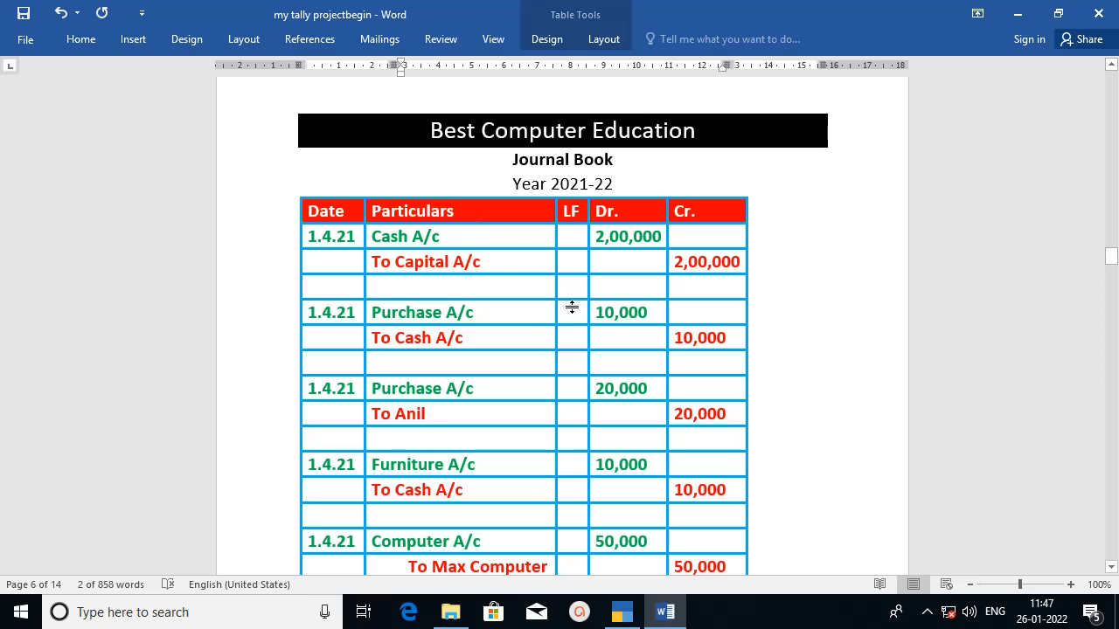
Return to the Waste Book table and review its colour-coded transactions
click(1111, 67)
click(1111, 67)
click(1111, 66)
click(1111, 66)
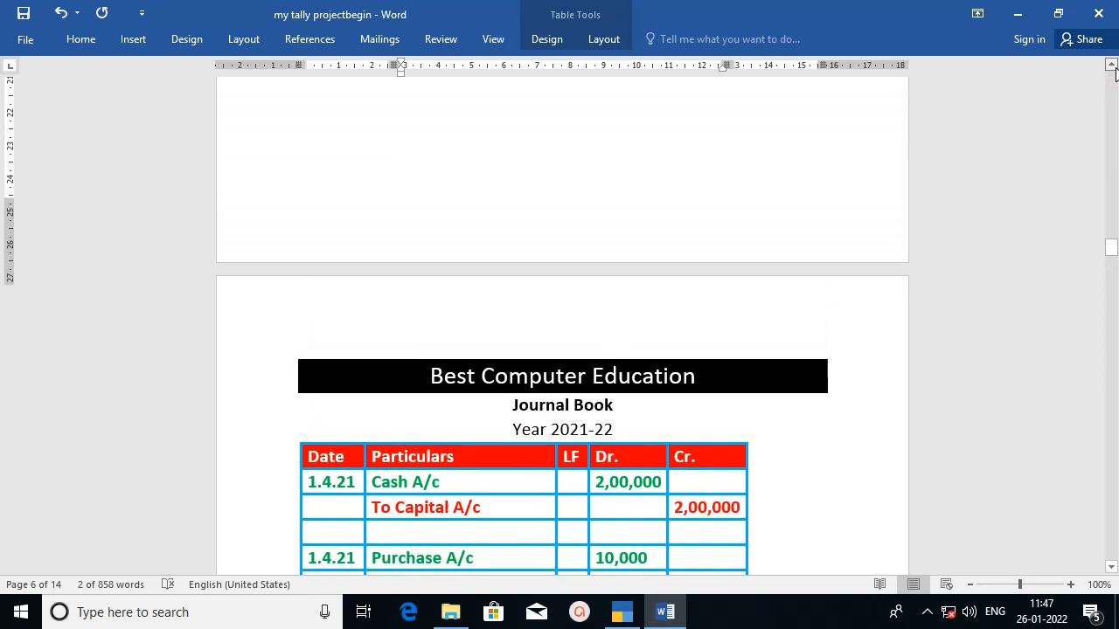
click(1111, 66)
click(1111, 66)
click(1111, 67)
click(1111, 66)
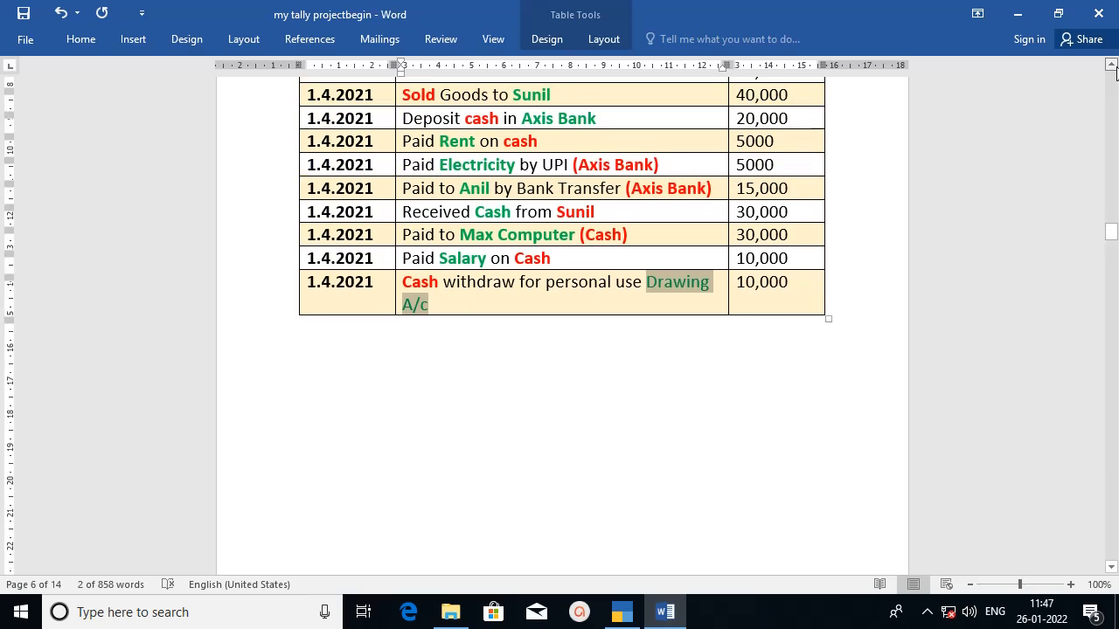
click(1111, 67)
click(1111, 66)
click(1111, 67)
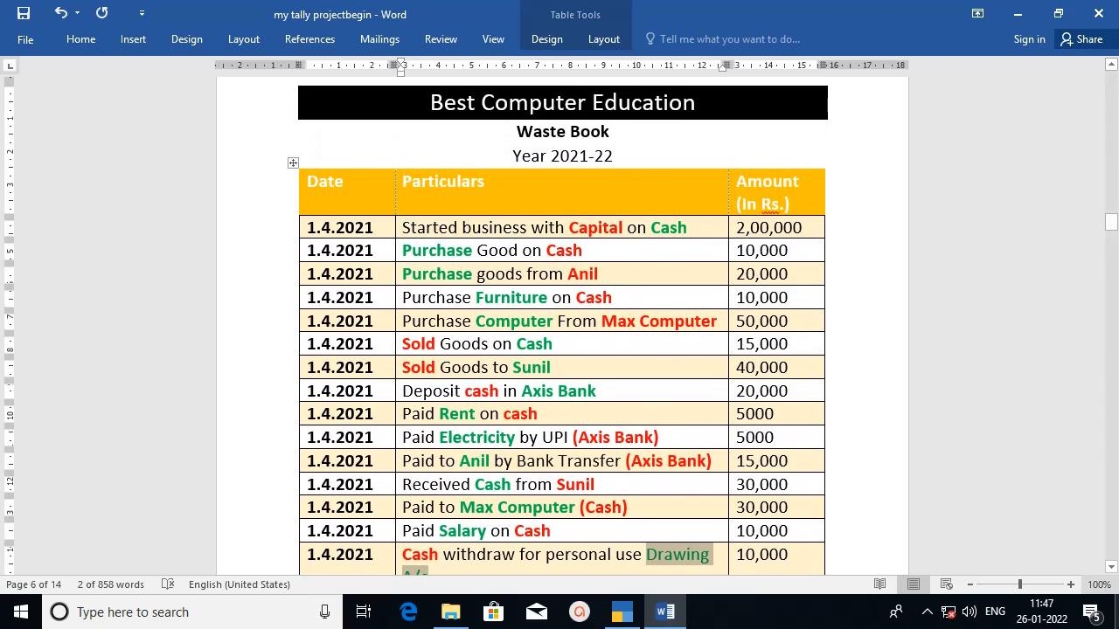
Go to the Journal Book again and examine the Cash A/c and Capital A/c lines of its first entry
click(1111, 566)
click(1111, 567)
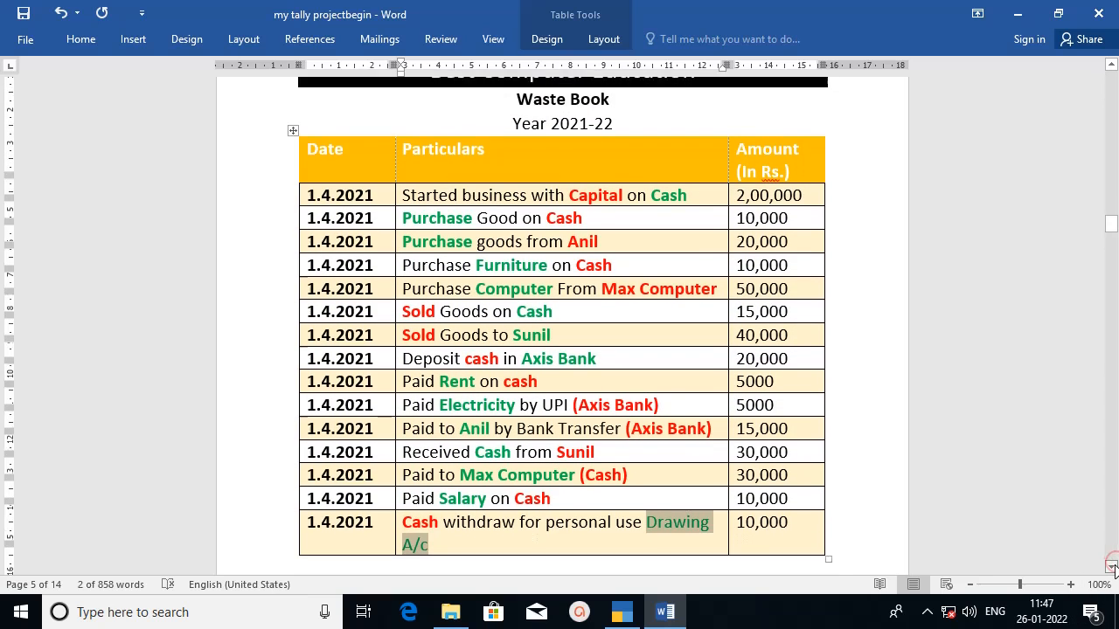
click(1111, 567)
click(1111, 566)
click(1111, 566)
click(1111, 567)
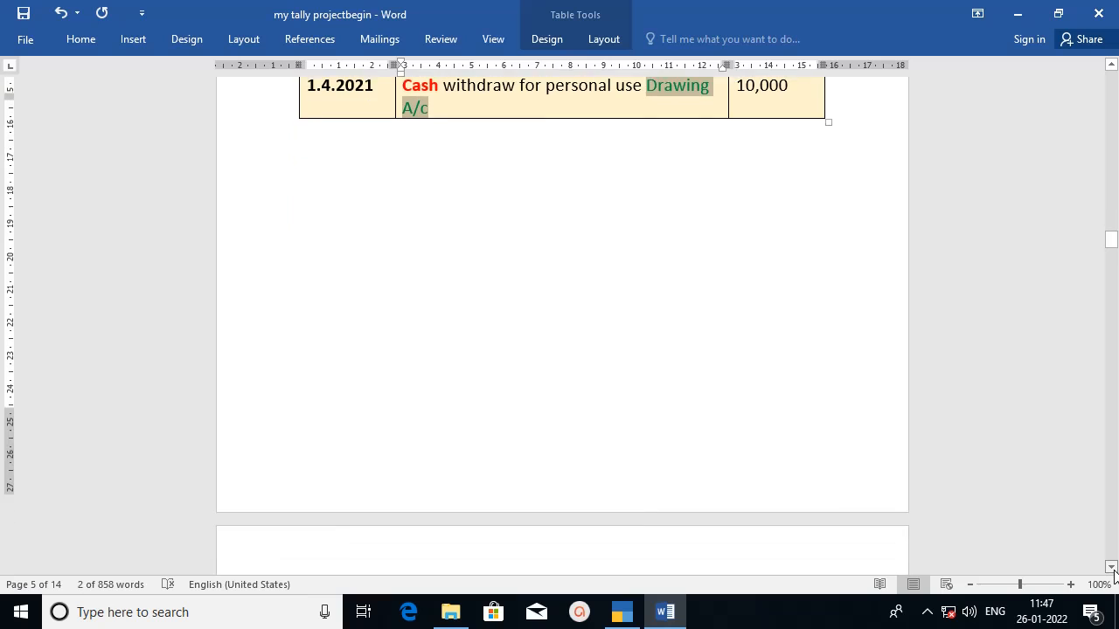
click(1111, 566)
click(1111, 566)
click(1111, 567)
click(1111, 566)
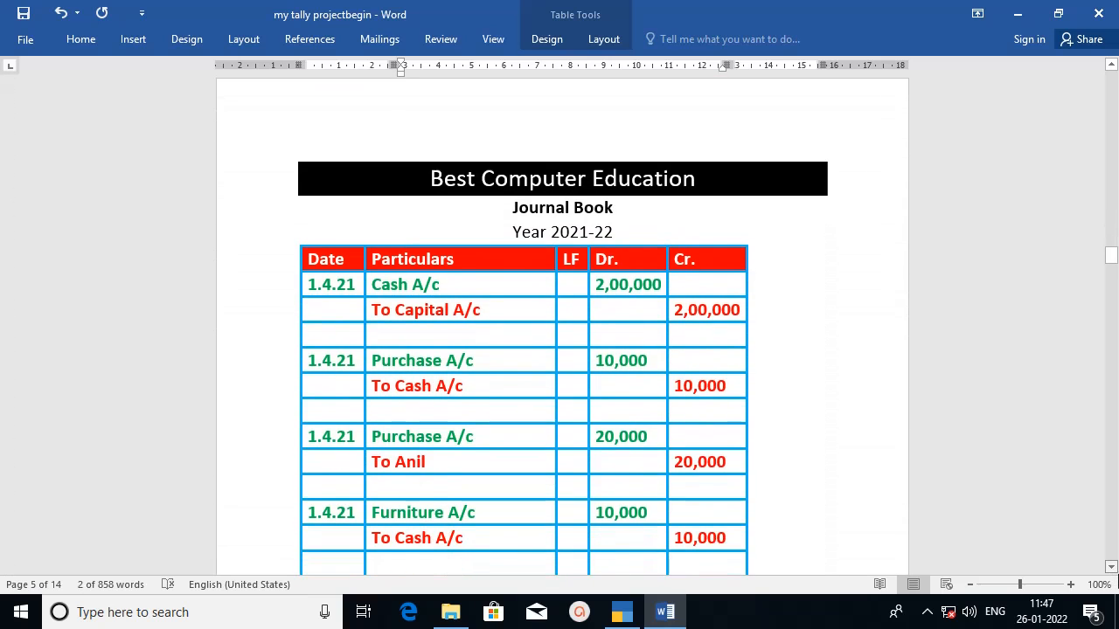
scroll(792, 348, down, 1)
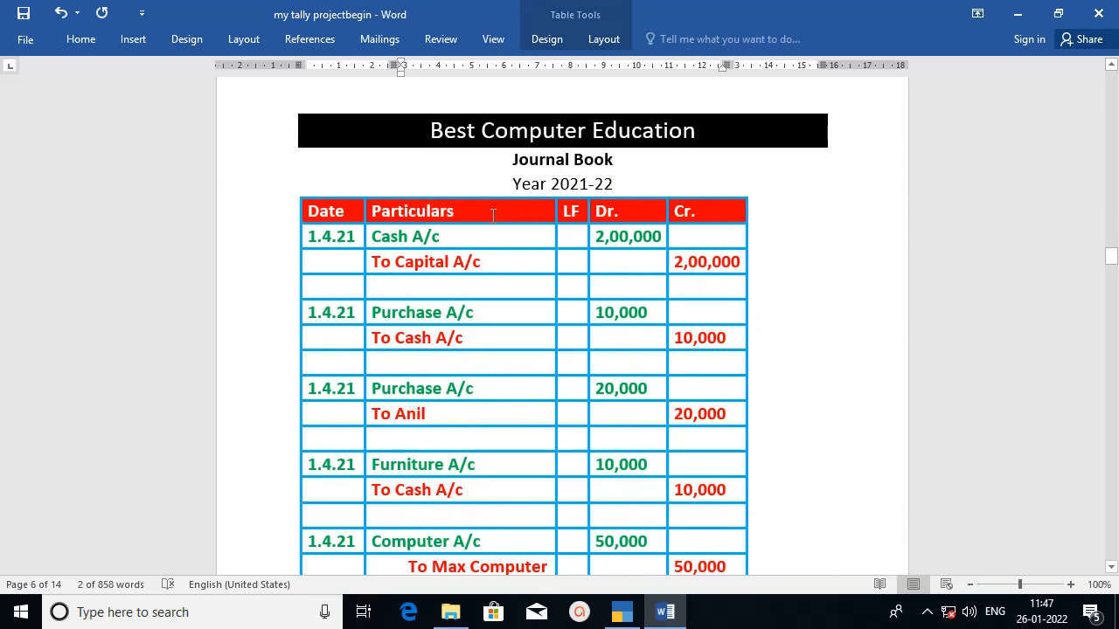
click(428, 229)
click(445, 261)
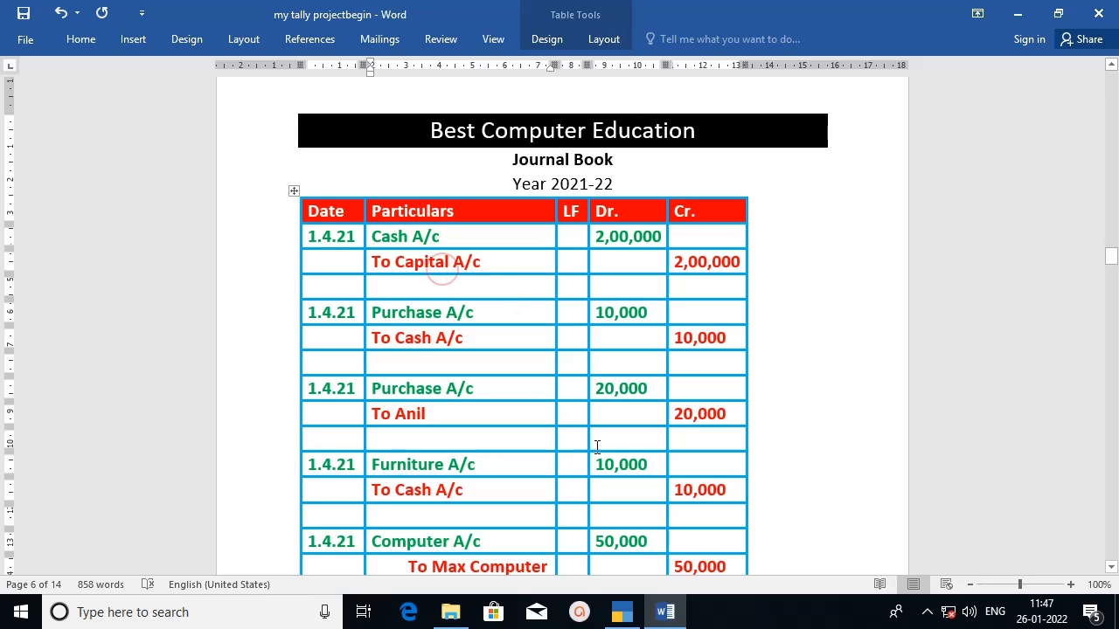
Examine the Journal Book's column headings and match the first entry's accounts to their Dr. and Cr. amounts
click(332, 202)
click(438, 214)
triple_click(452, 239)
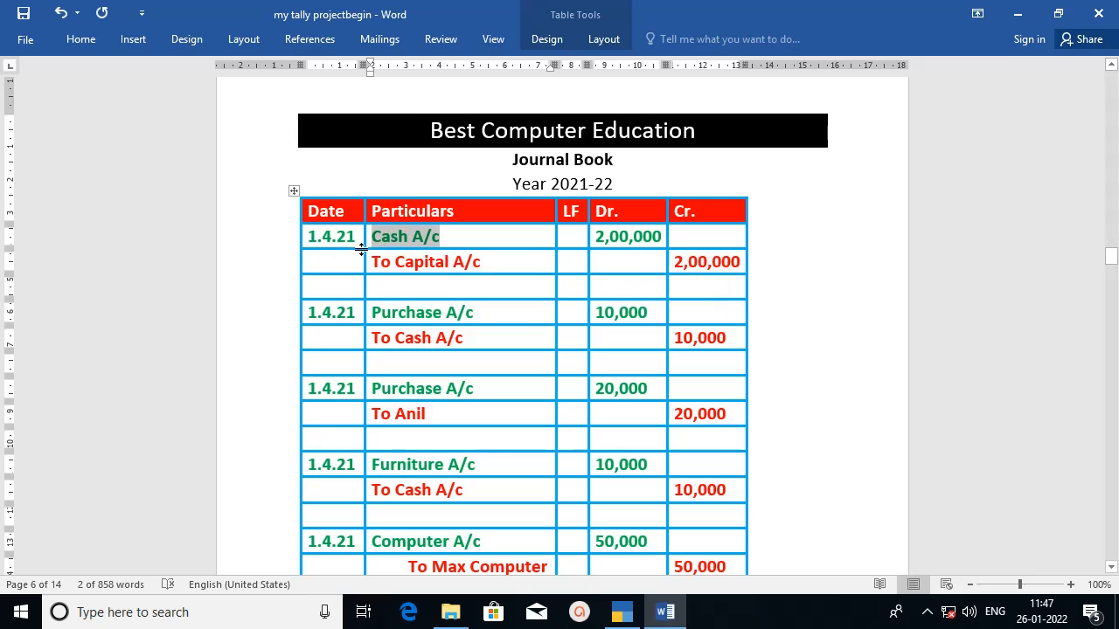
drag(397, 262, 469, 289)
click(468, 292)
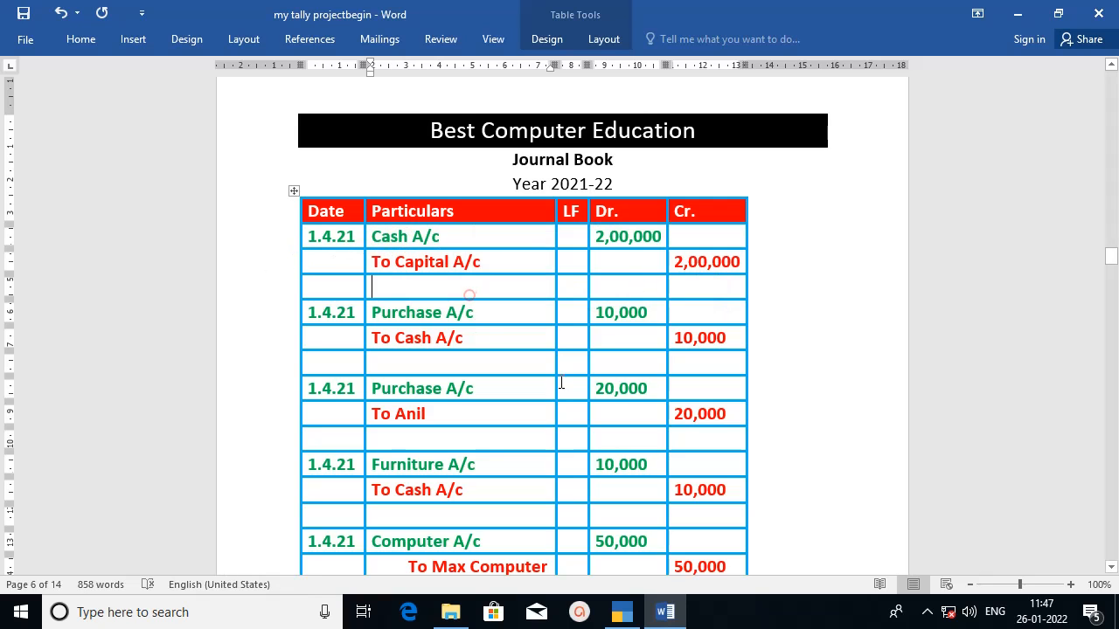
double_click(622, 239)
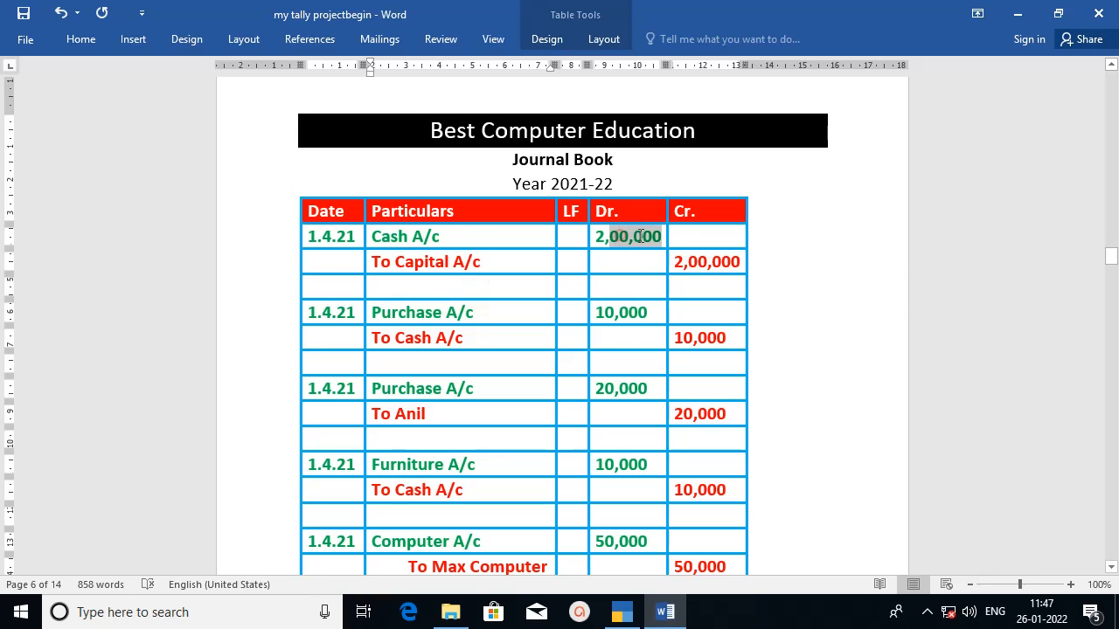
click(713, 195)
double_click(684, 268)
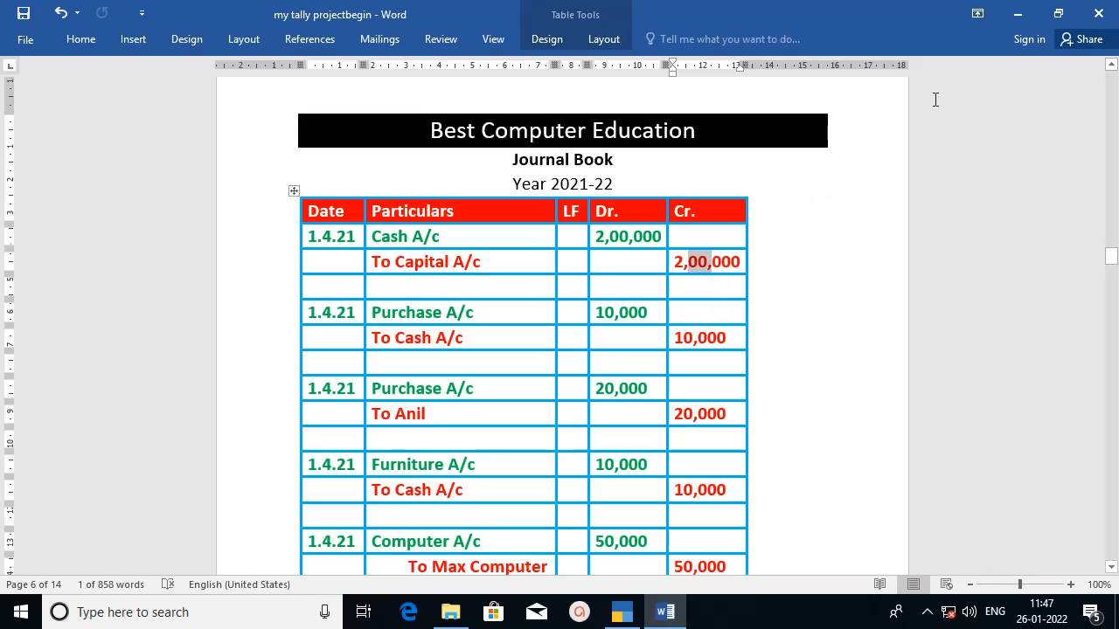
Launch Tally 9 from the desktop, leave it running and return to the tally project document in Word
click(1019, 17)
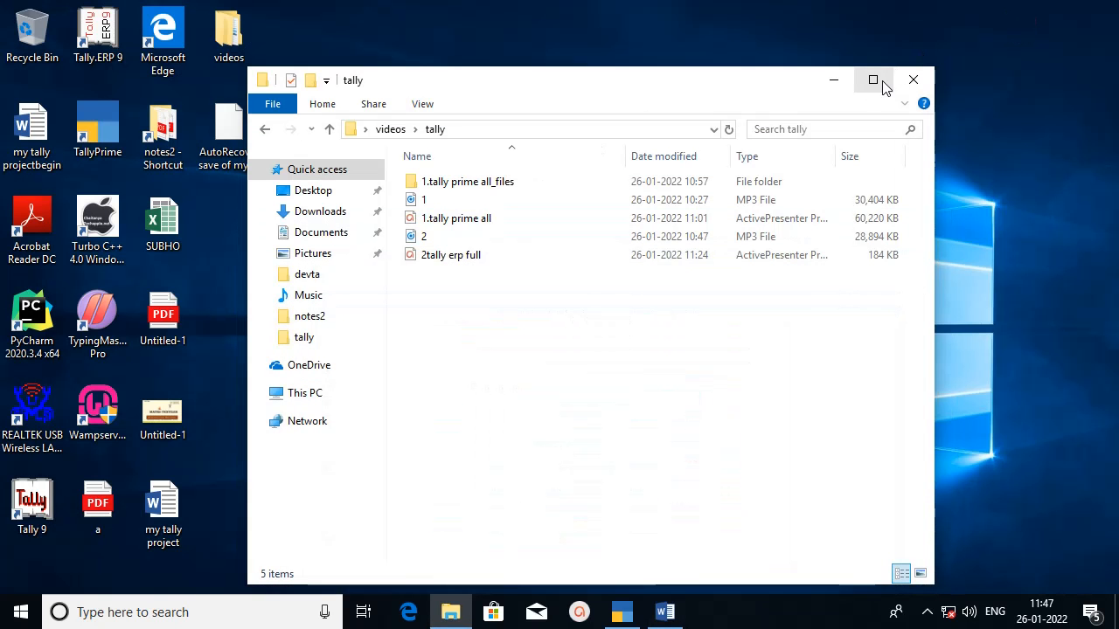
click(834, 80)
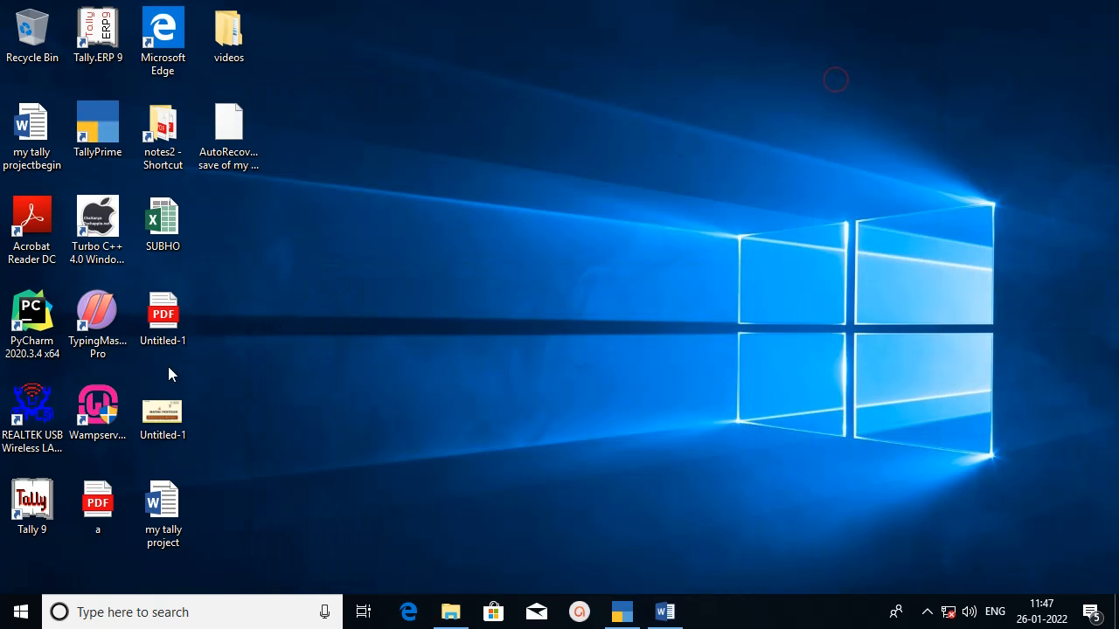
double_click(43, 511)
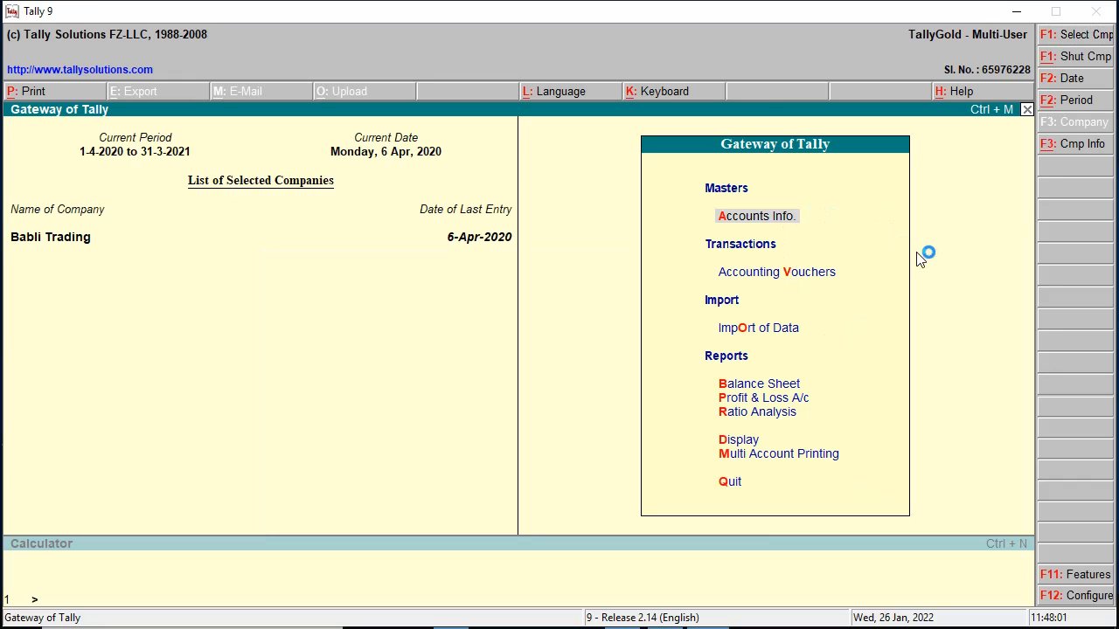
click(1019, 11)
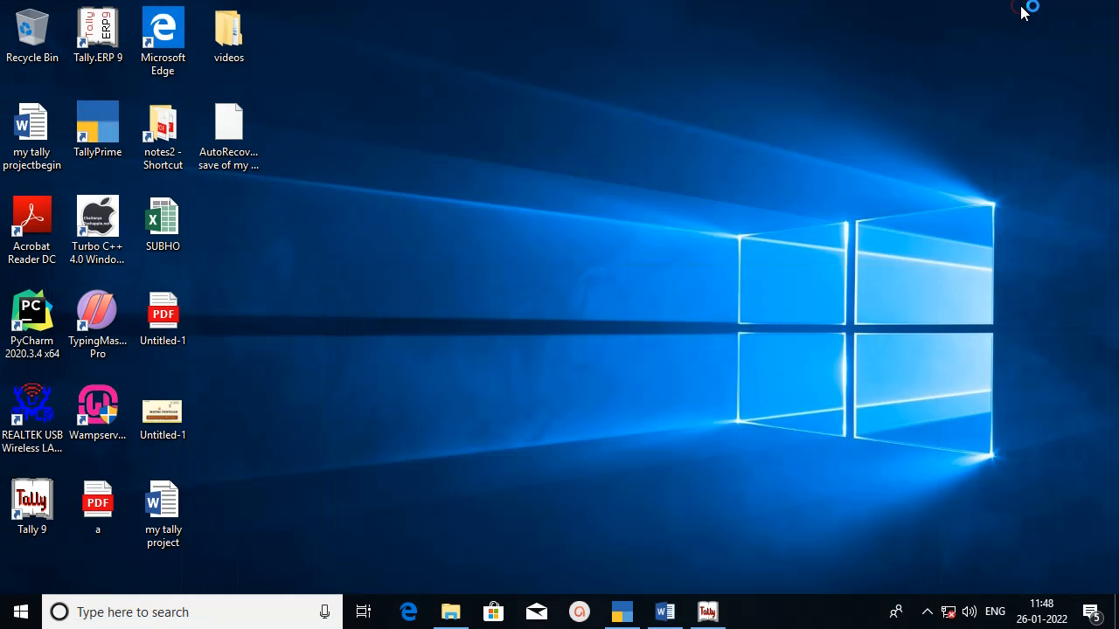
click(665, 612)
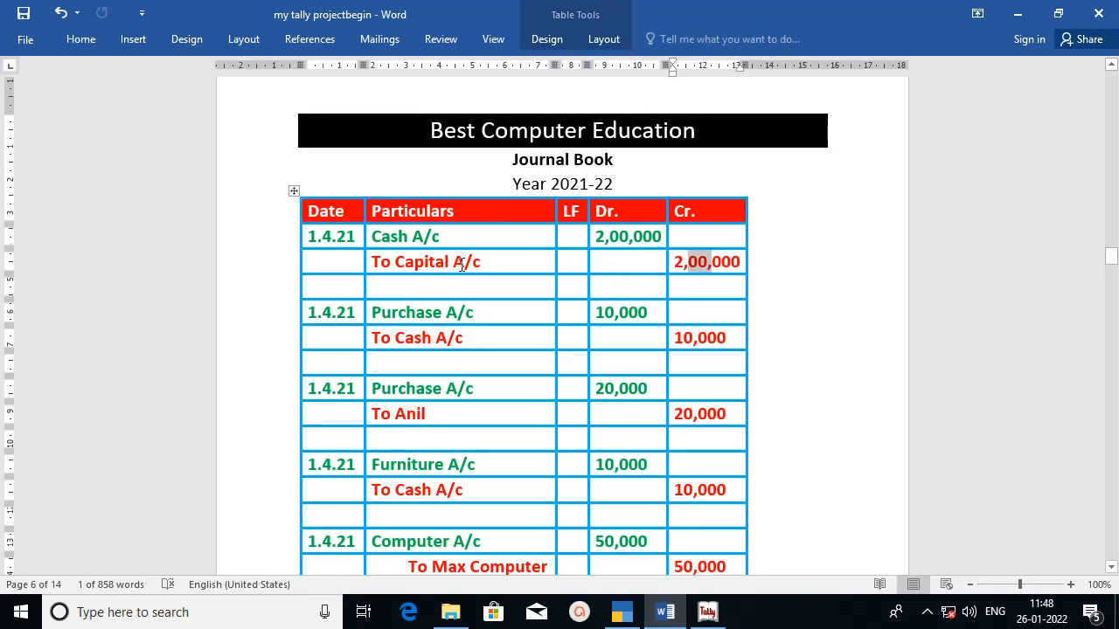
Compare the capital and supplier accounts in the Journal Book with the List of Accounts table
drag(1111, 259, 1113, 311)
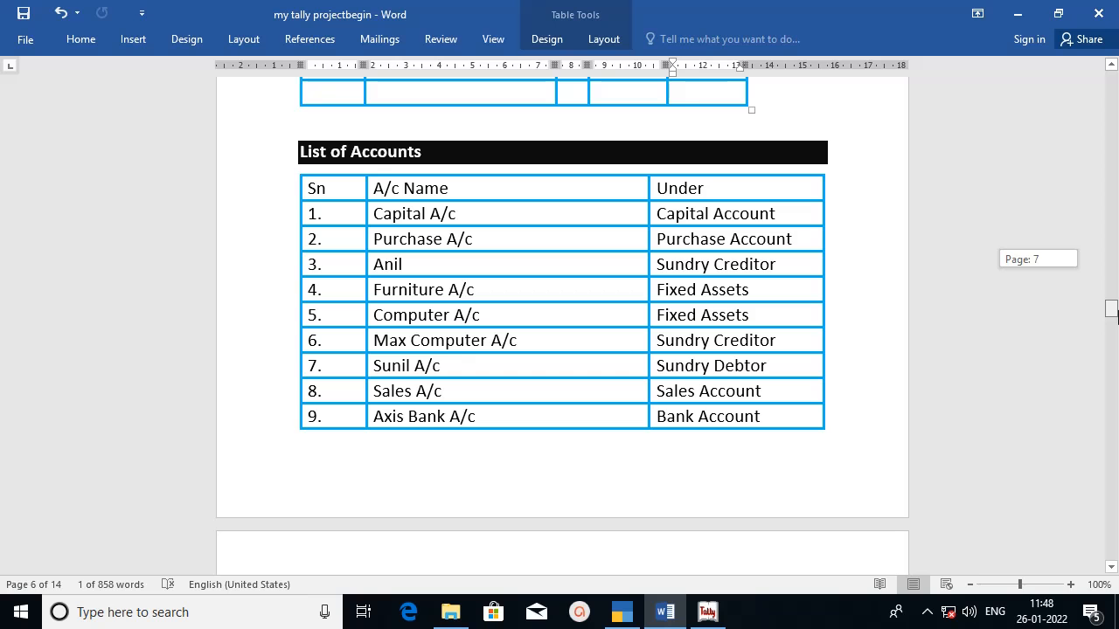
drag(1114, 311, 1115, 265)
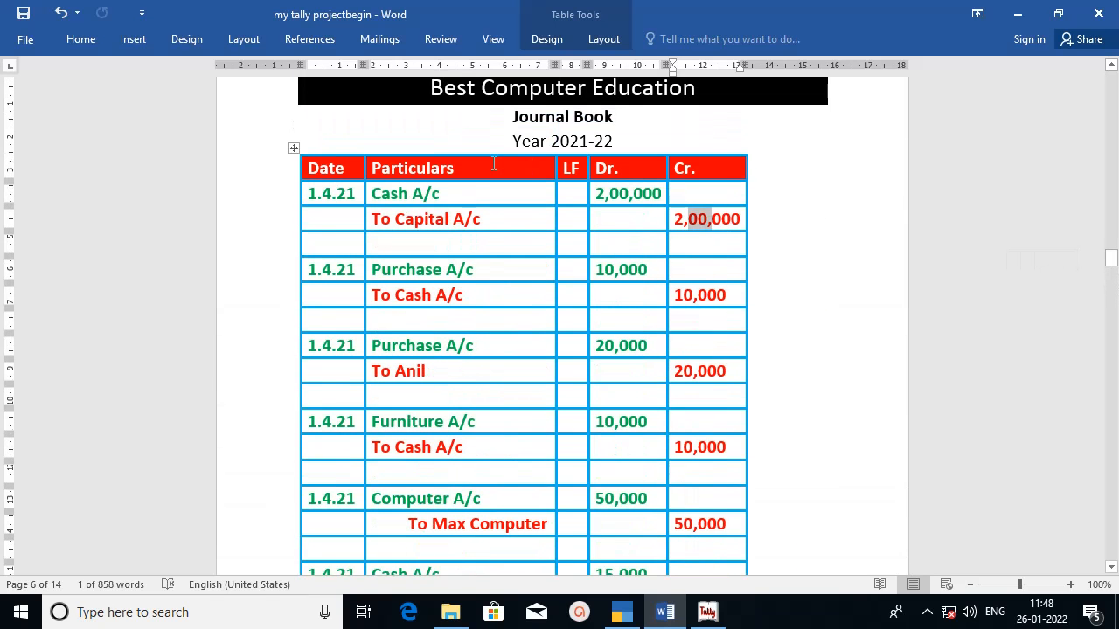
drag(404, 219, 442, 220)
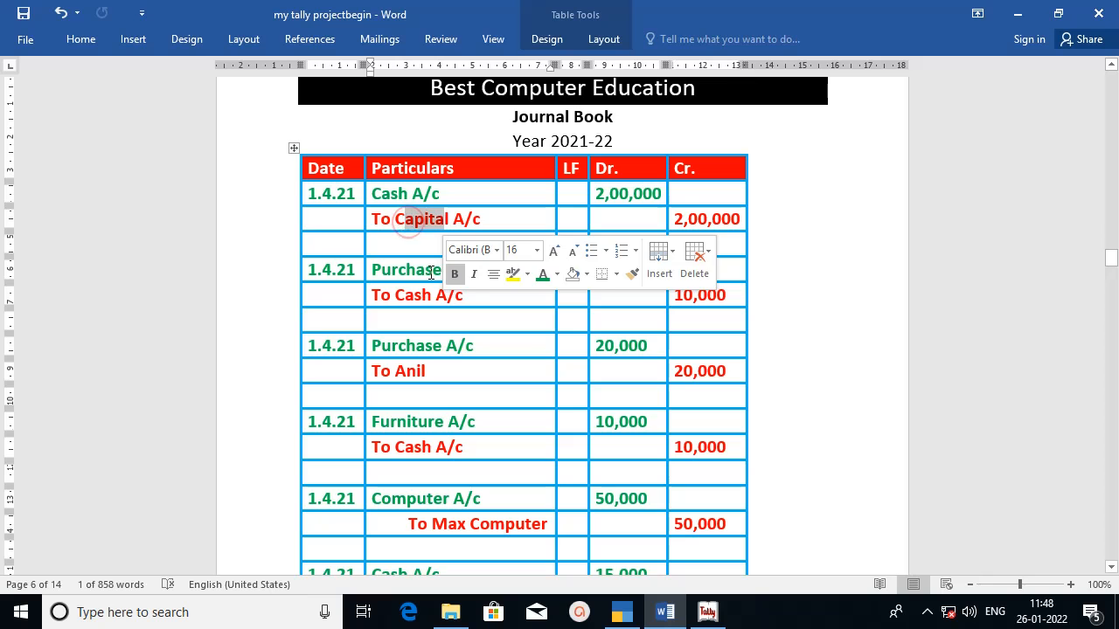
drag(406, 372, 421, 372)
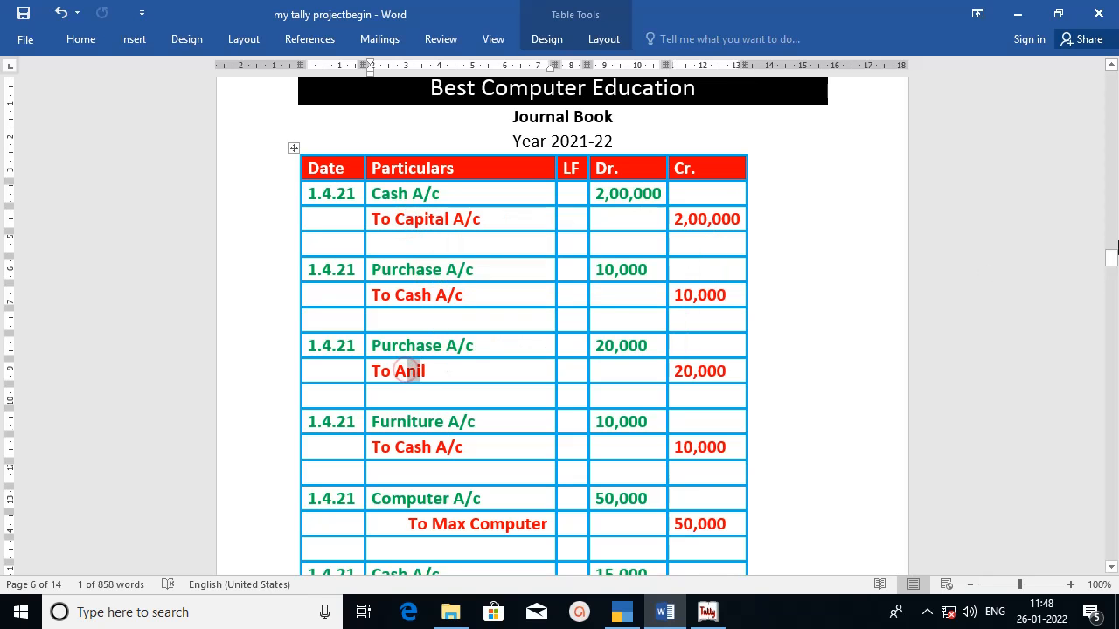
drag(1112, 257, 1111, 308)
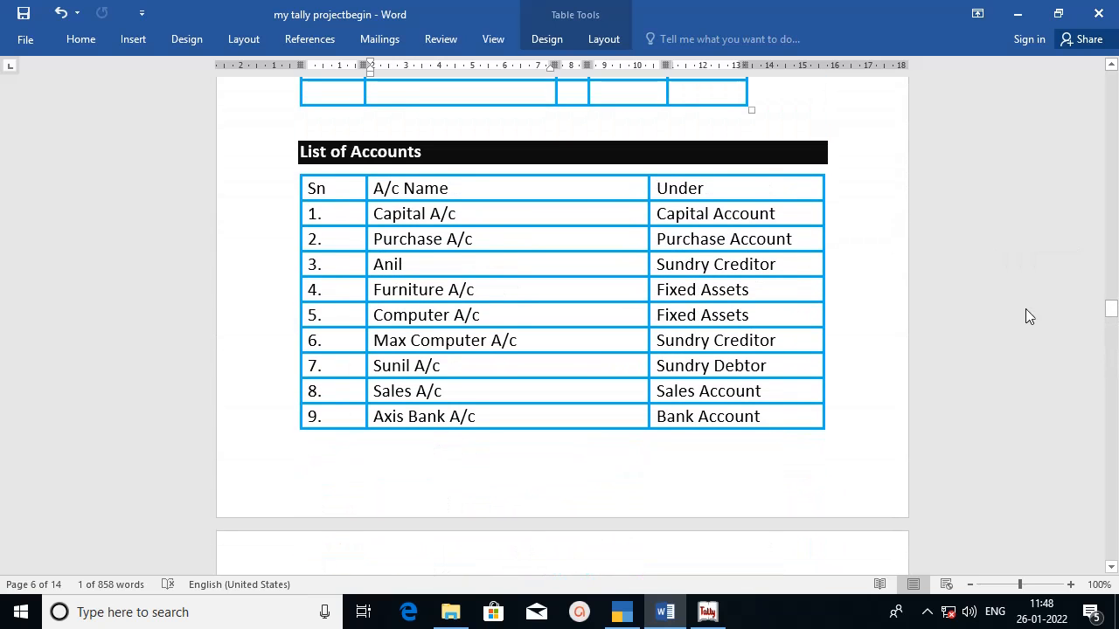
Examine the A/c Name and Under columns of the List of Accounts table
drag(397, 197, 420, 388)
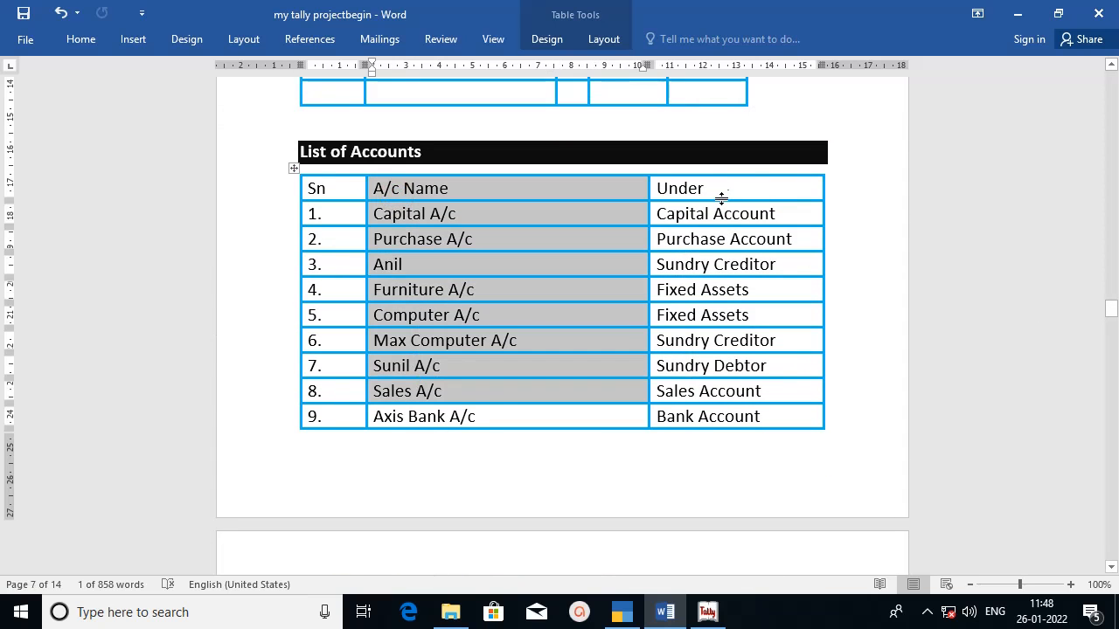
drag(708, 210, 712, 412)
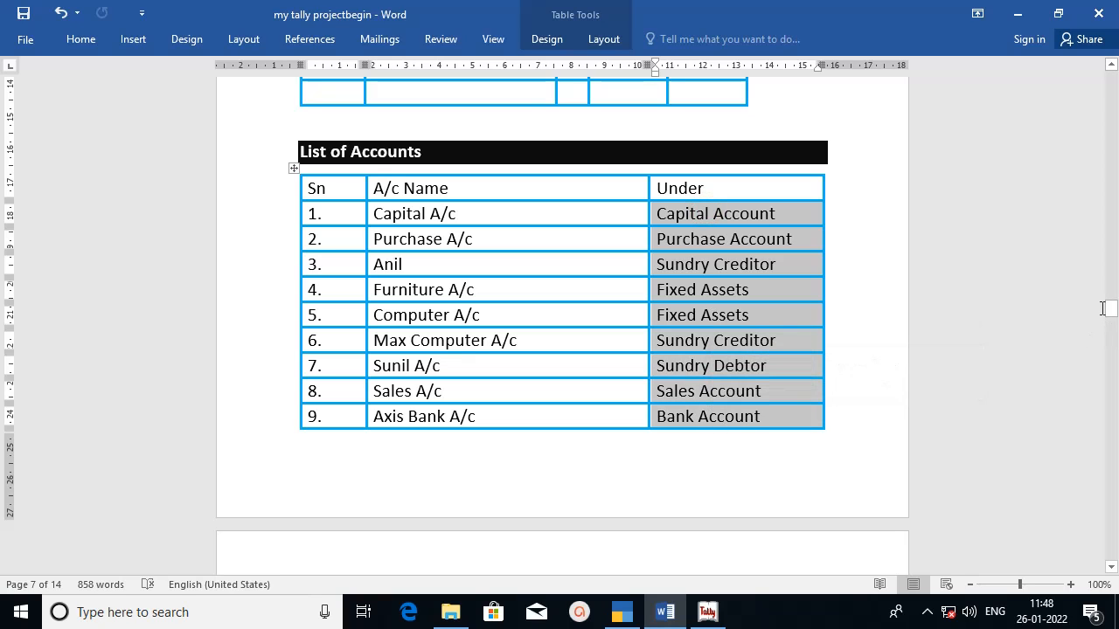
drag(1111, 307, 1111, 311)
Switch to Tally 9, shut the open company and start creating a new company
click(707, 612)
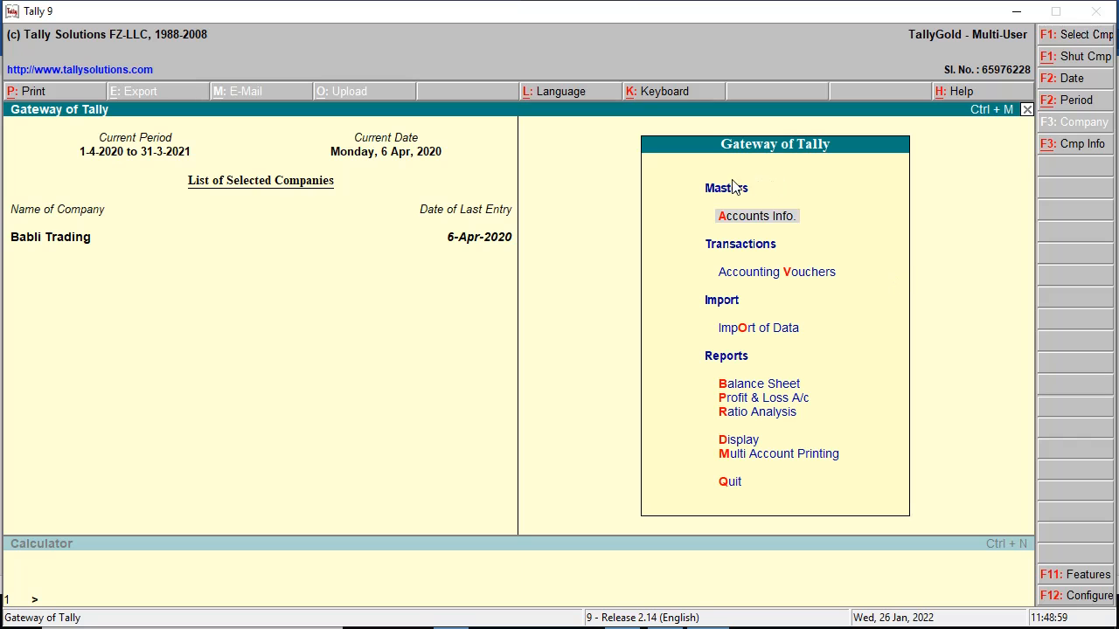
click(1088, 58)
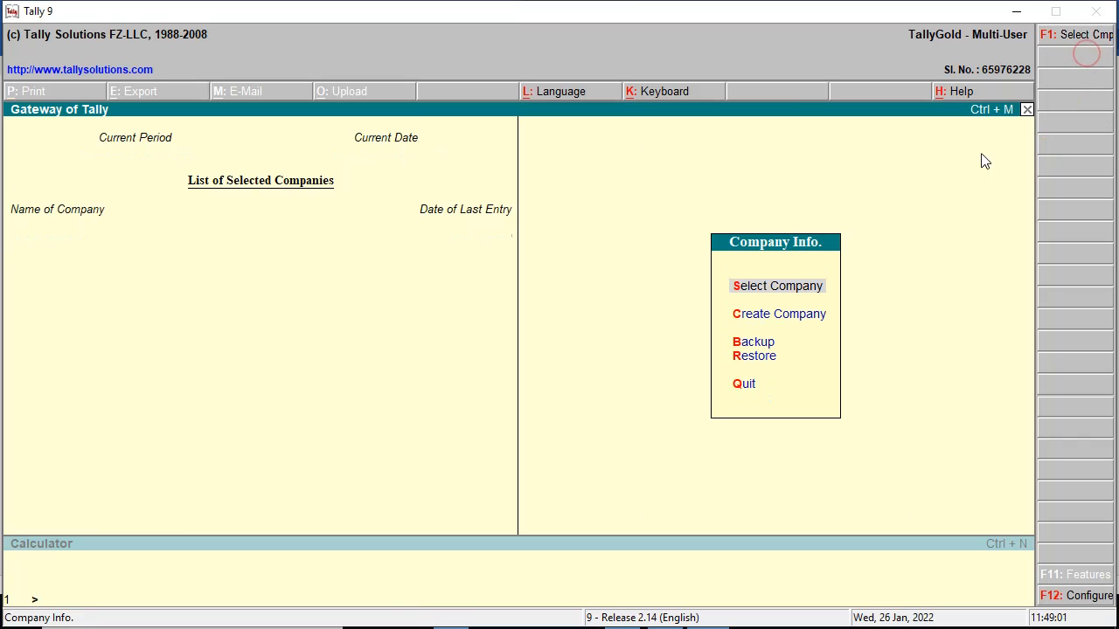
click(788, 318)
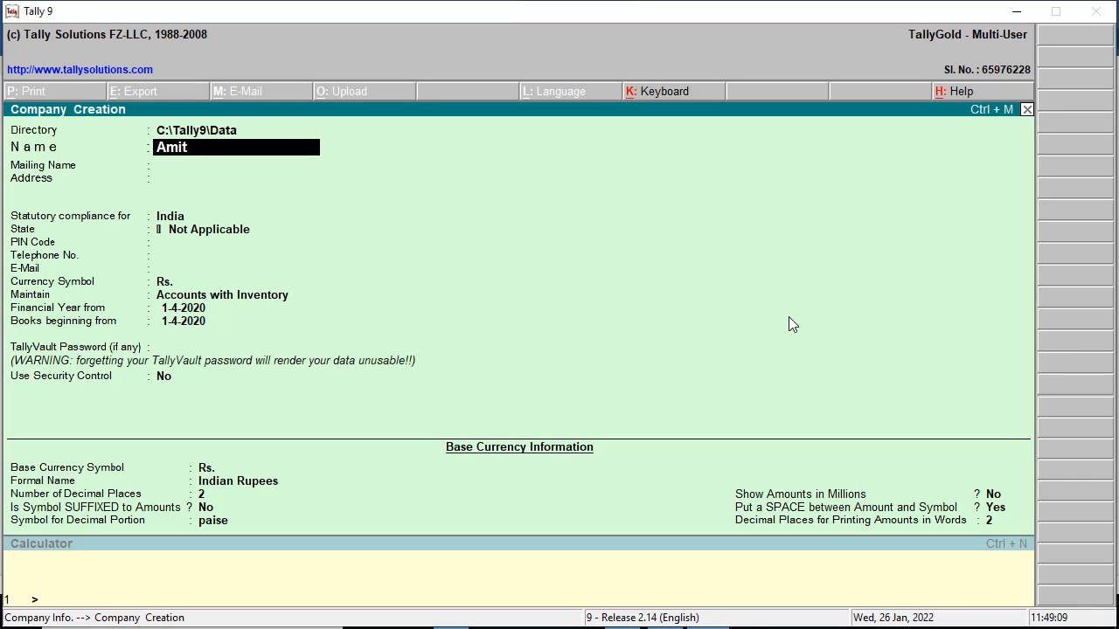
Enter the company name and accept the default company details down to the financial year start date
key(Return)
key(Return)
key(Return)
key(Return)
key(Return)
key(Return)
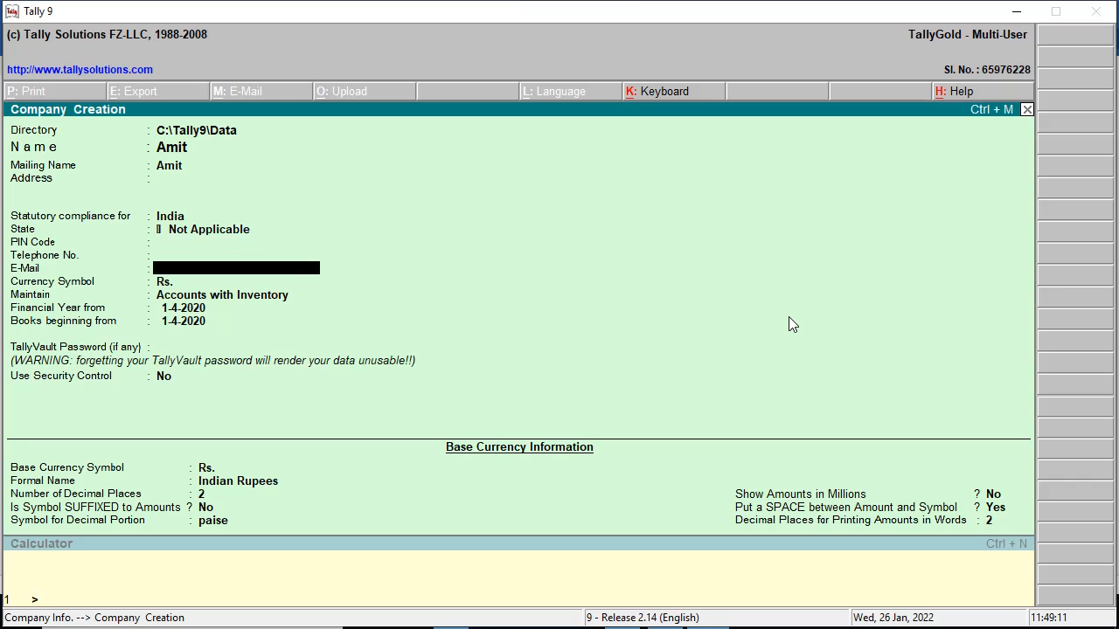
key(Return)
key(Return)
key(Return)
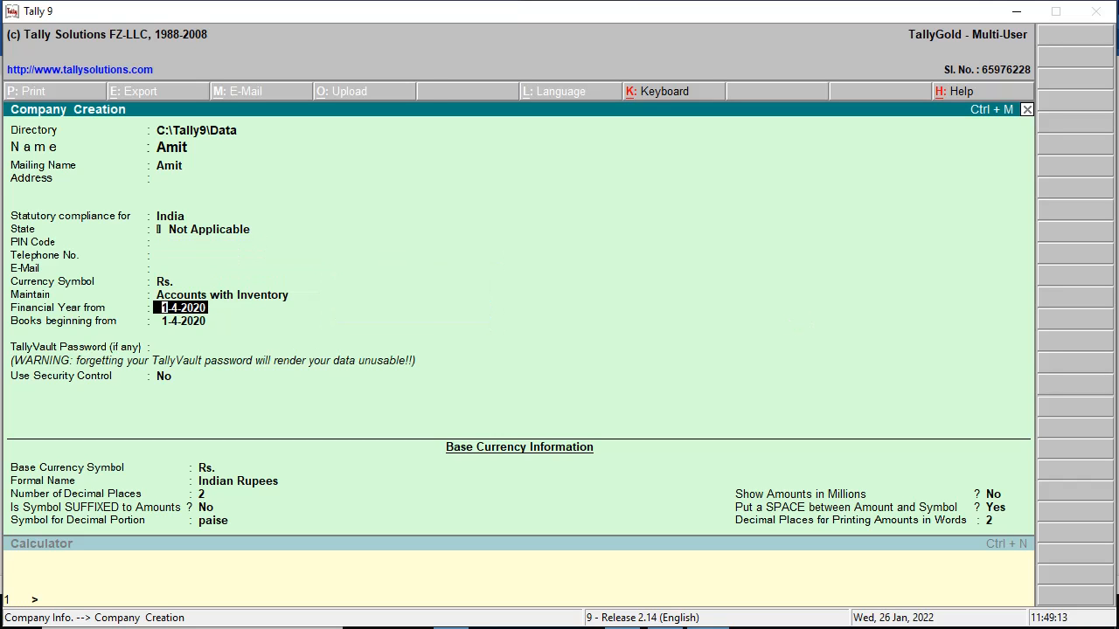
Check the journal entry date in the Word document, then set Tally's financial year and books beginning dates to 1-4-2021
click(1017, 12)
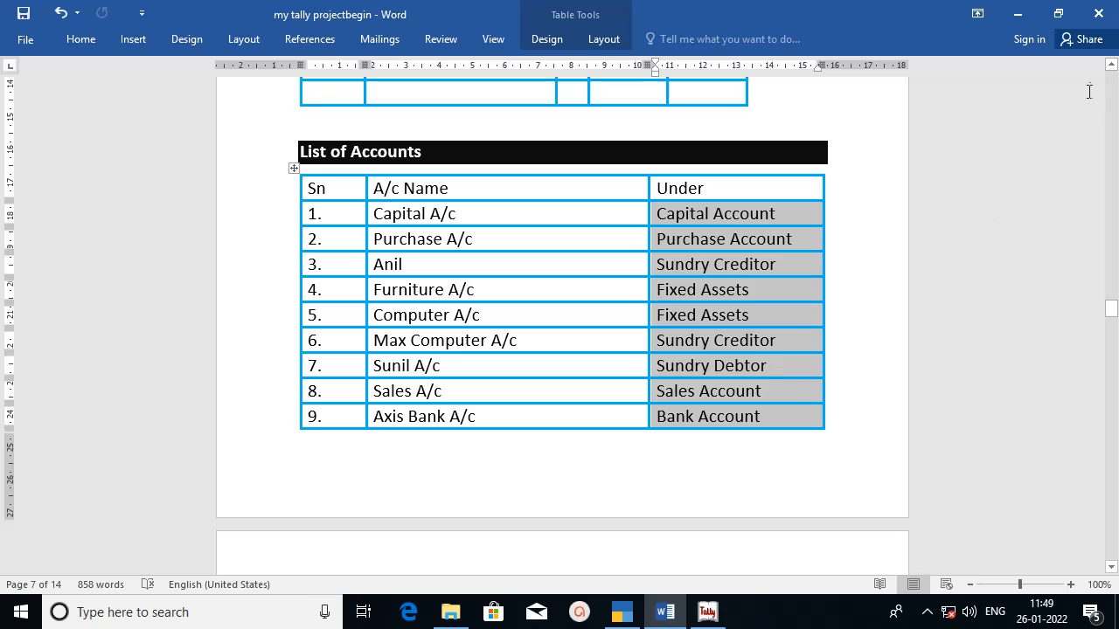
scroll(241, 200, up, 5)
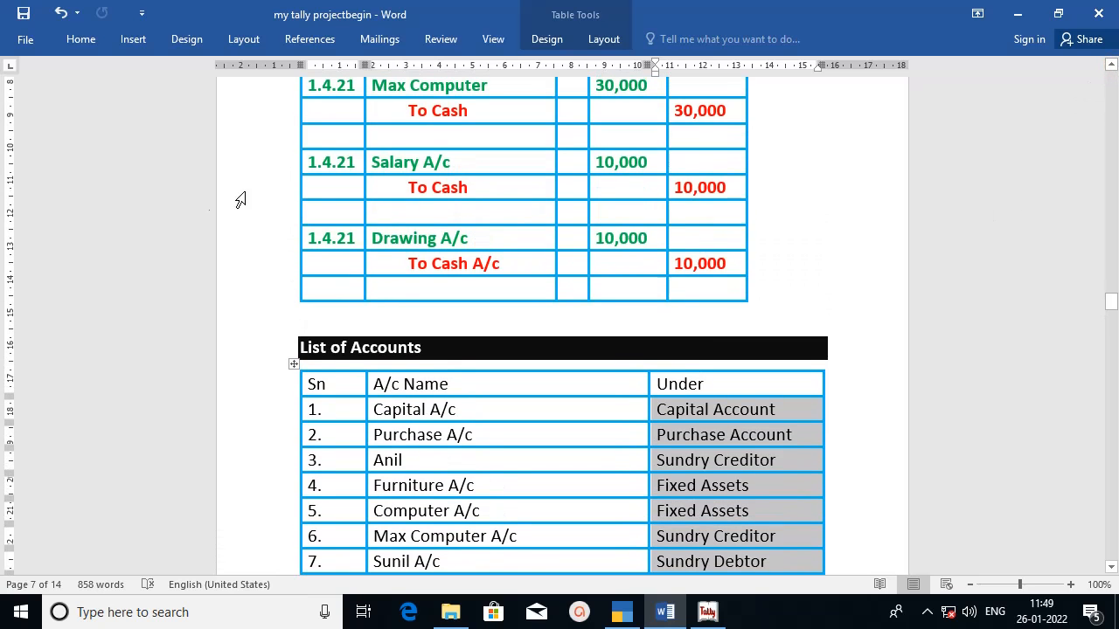
double_click(312, 162)
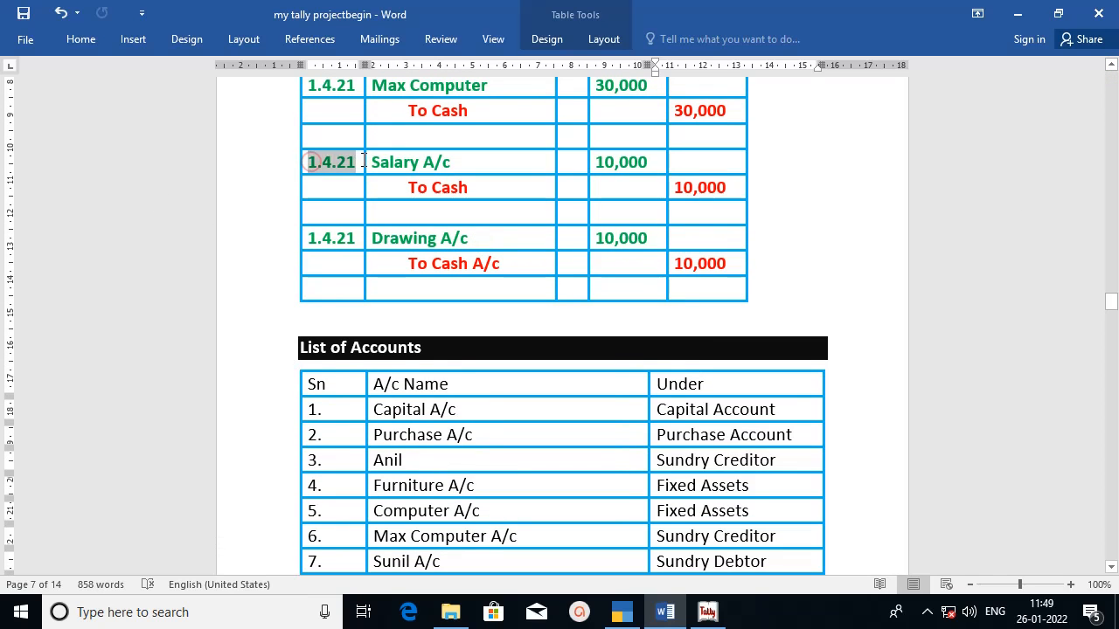
click(709, 612)
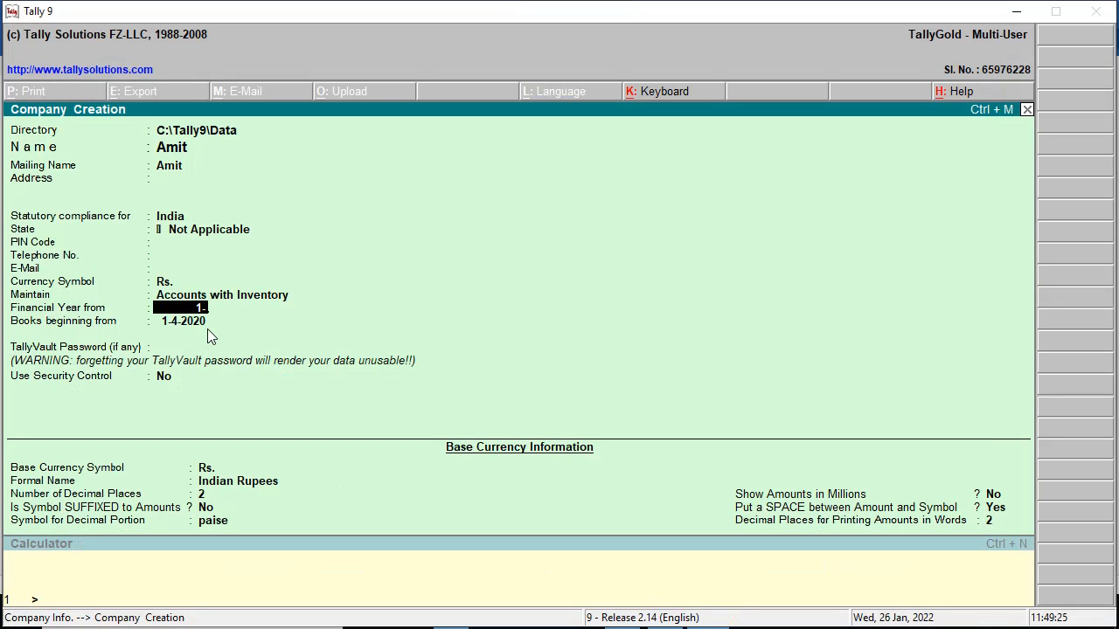
text(1-4-2021)
key(Return)
key(Return)
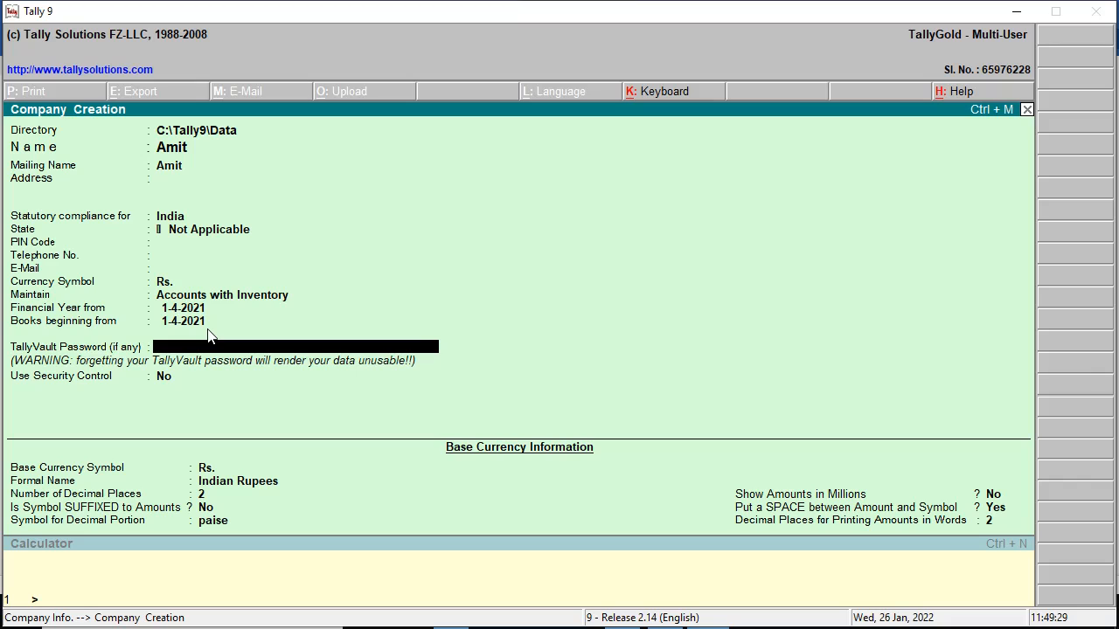
Leave the vault password empty, keep the default security and base currency settings, and save the new company
key(Return)
key(Return)
key(Return)
key(Return)
key(Return)
key(Return)
key(Return)
key(Return)
key(Return)
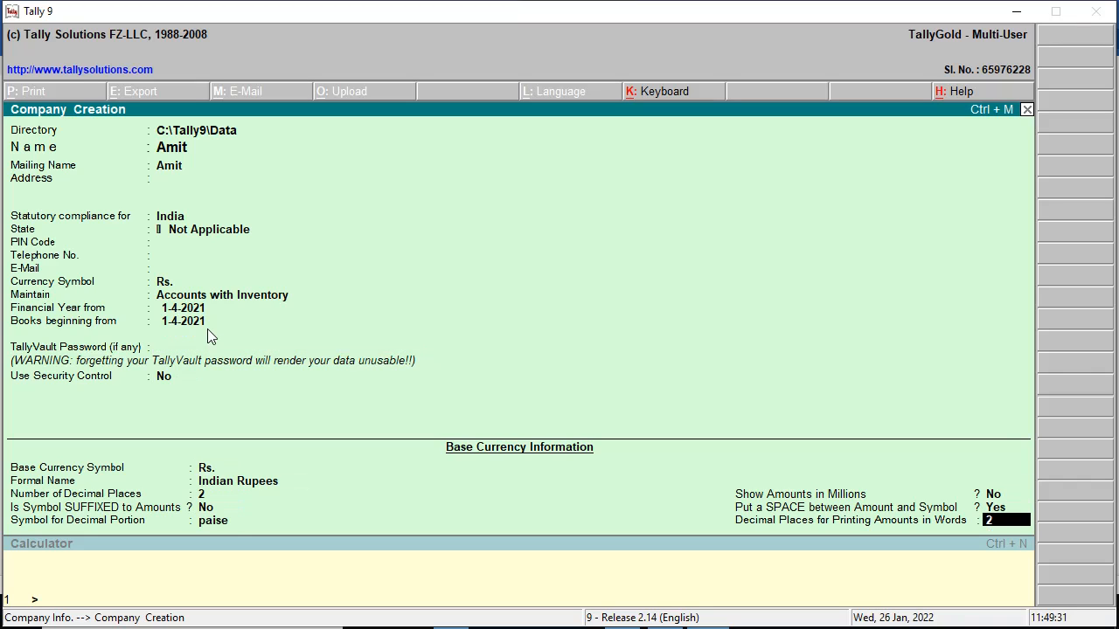
key(Return)
key(Return)
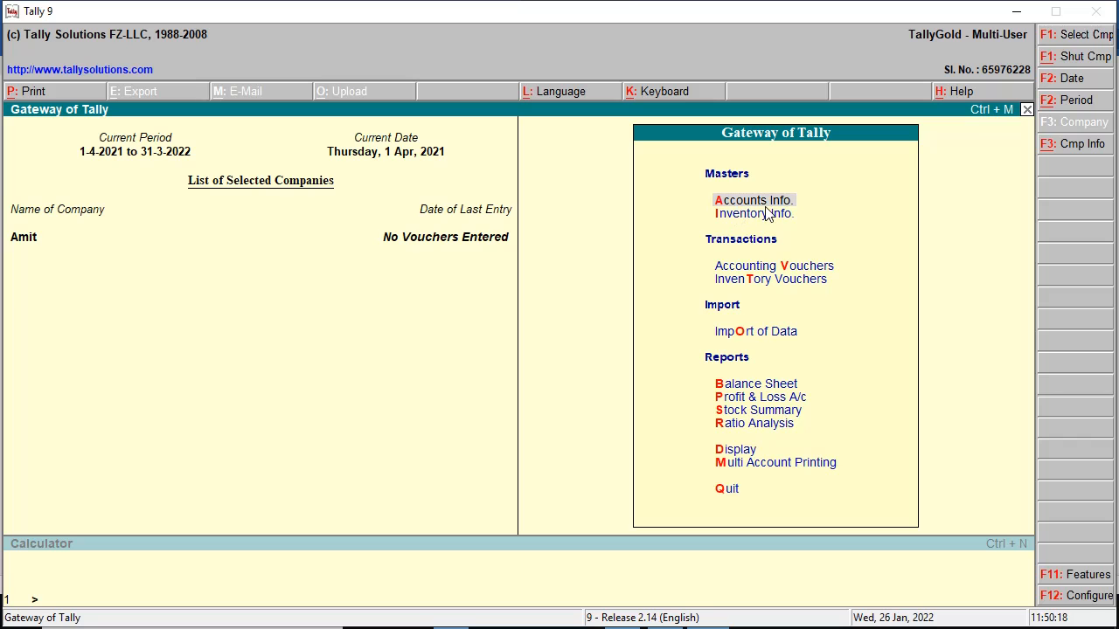
Switch to the Word document and insert blank lines above the List of Accounts heading to move it and its table onto the next page
click(1017, 10)
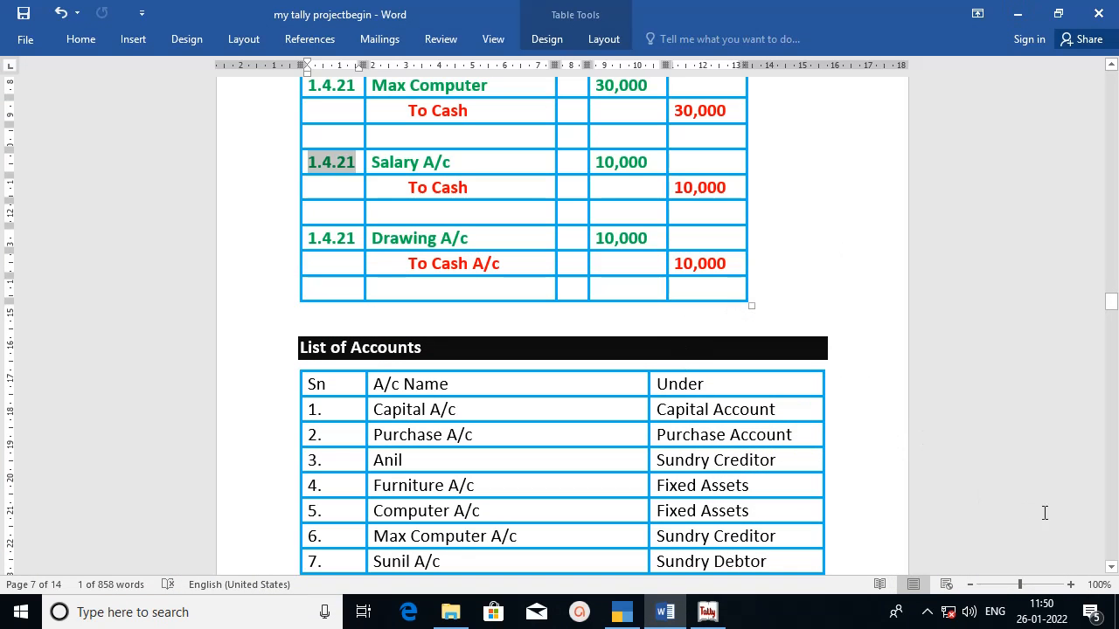
scroll(1111, 566, down, 3)
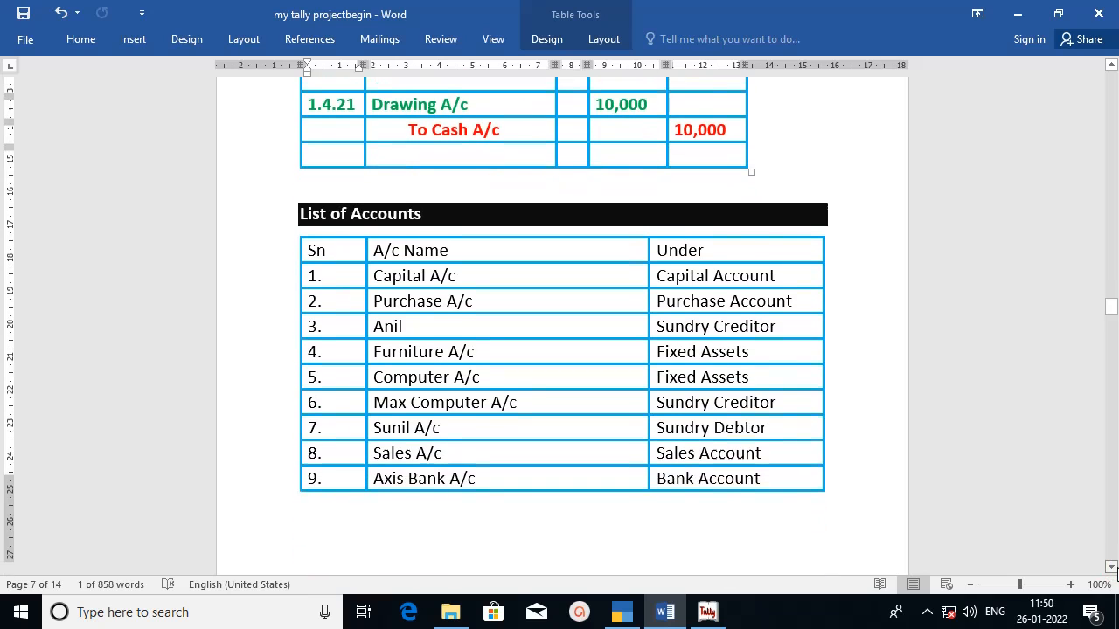
scroll(1113, 569, down, 1)
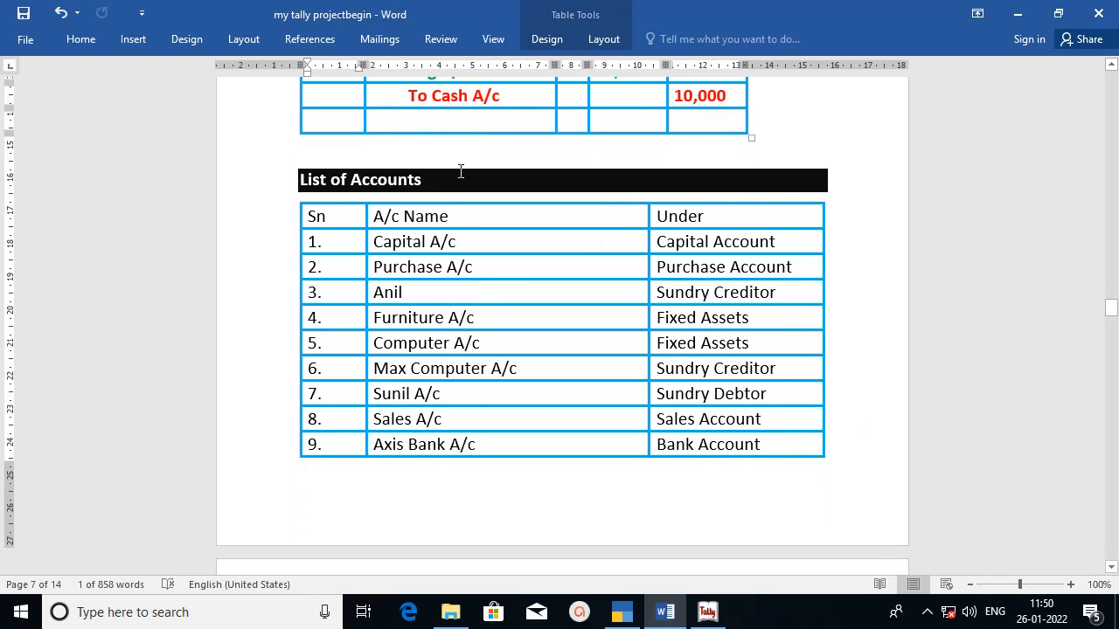
click(300, 179)
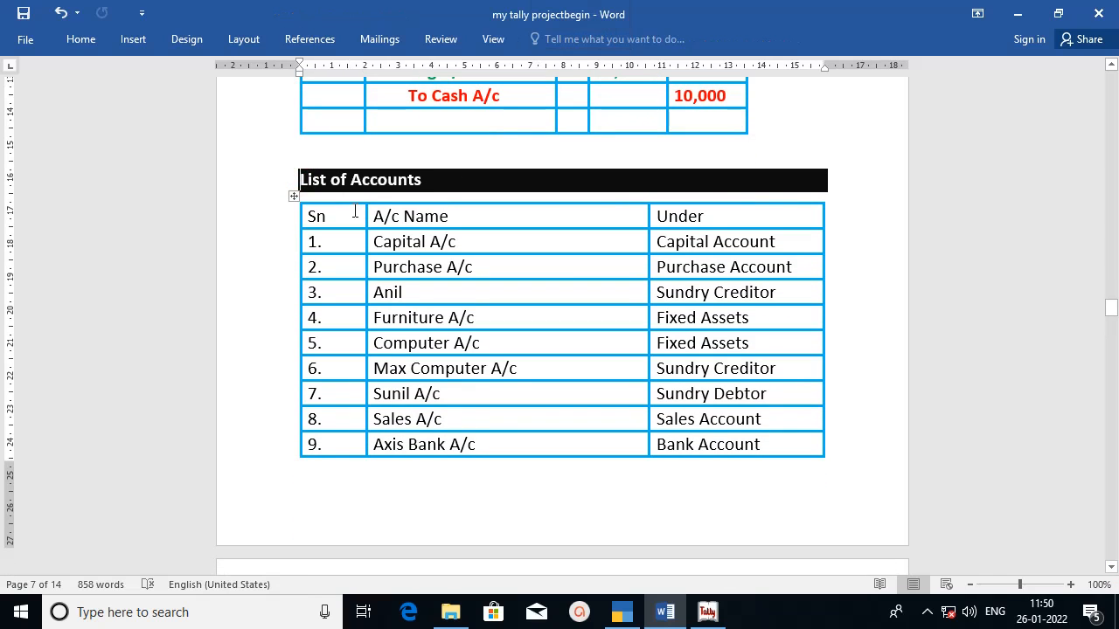
key(Return)
key(Return)
key(Return)
key(Return)
key(Return)
key(Return)
key(Return)
key(Return)
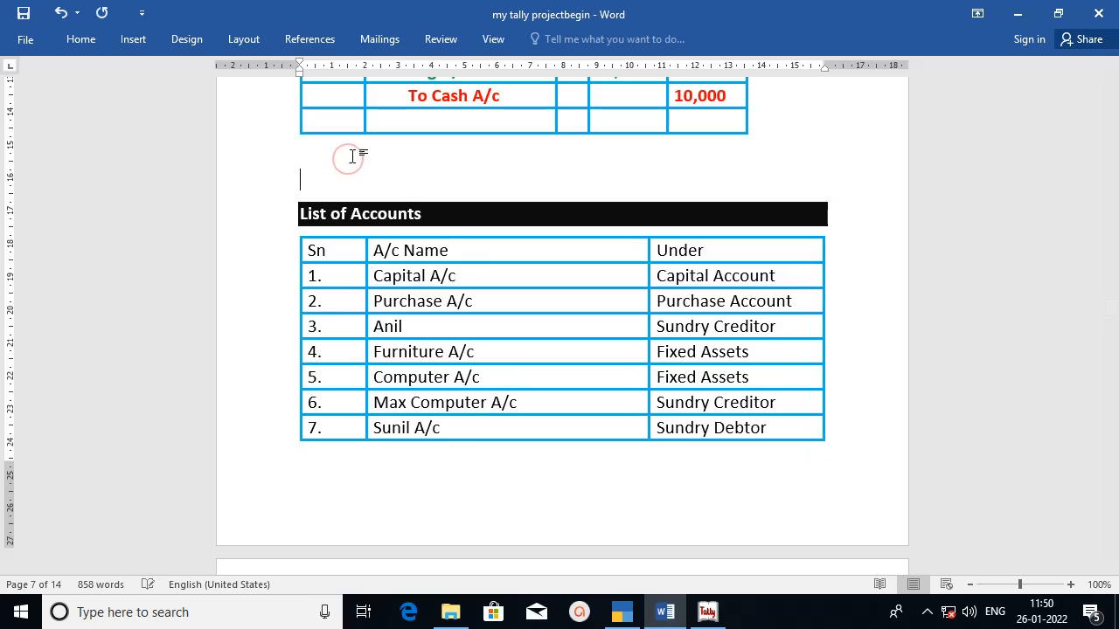
key(Return)
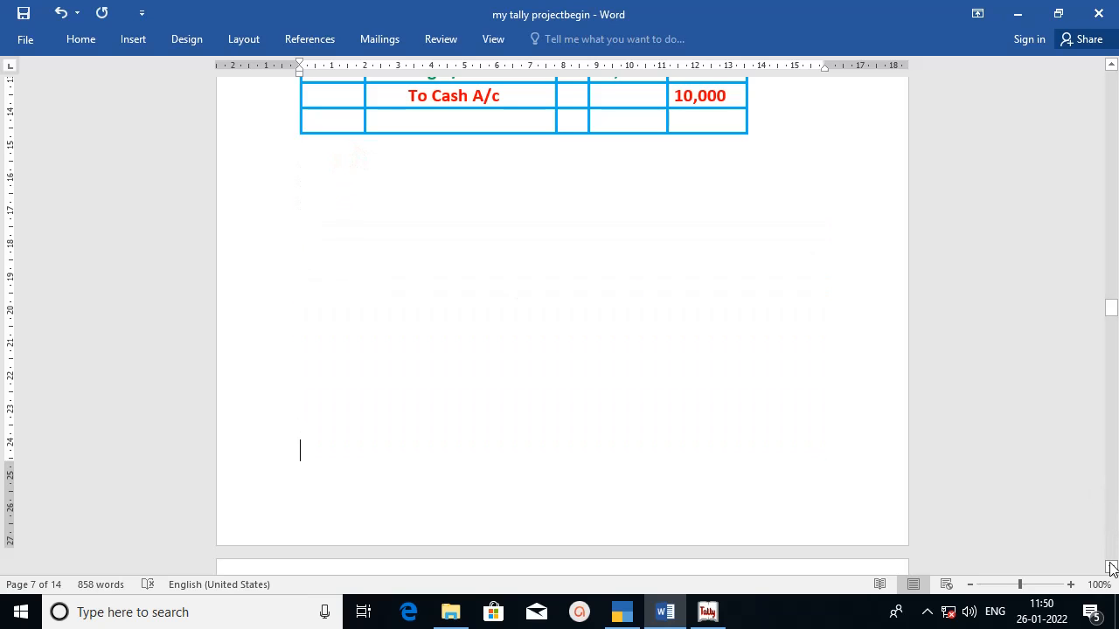
click(1111, 566)
click(1112, 569)
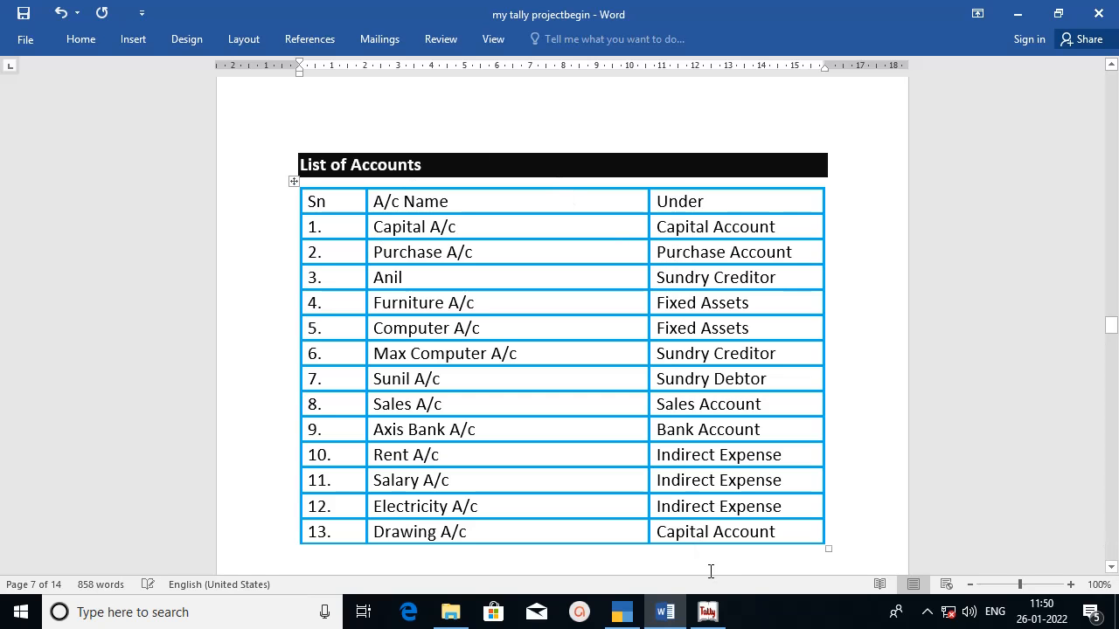
Switch to Tally 9 and start creating a single ledger for the new company
click(708, 612)
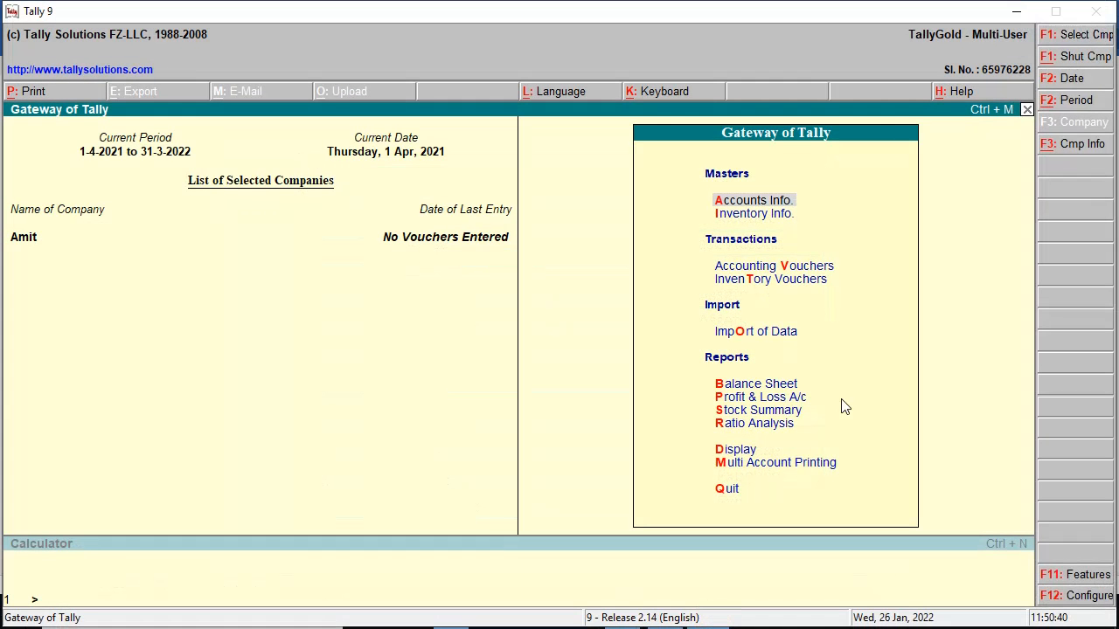
click(764, 206)
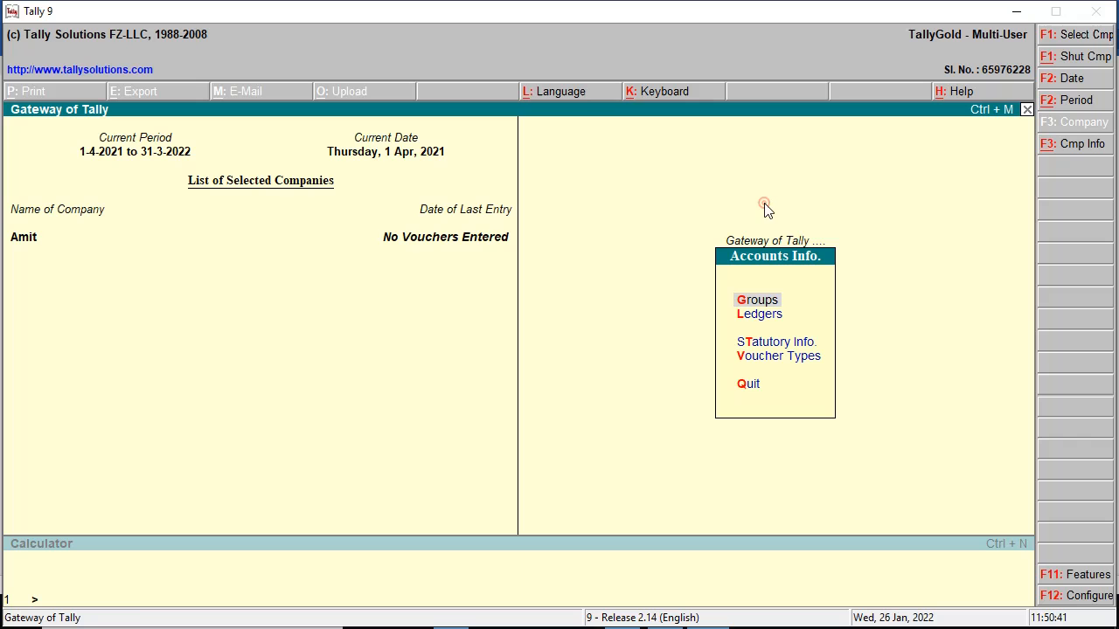
click(778, 321)
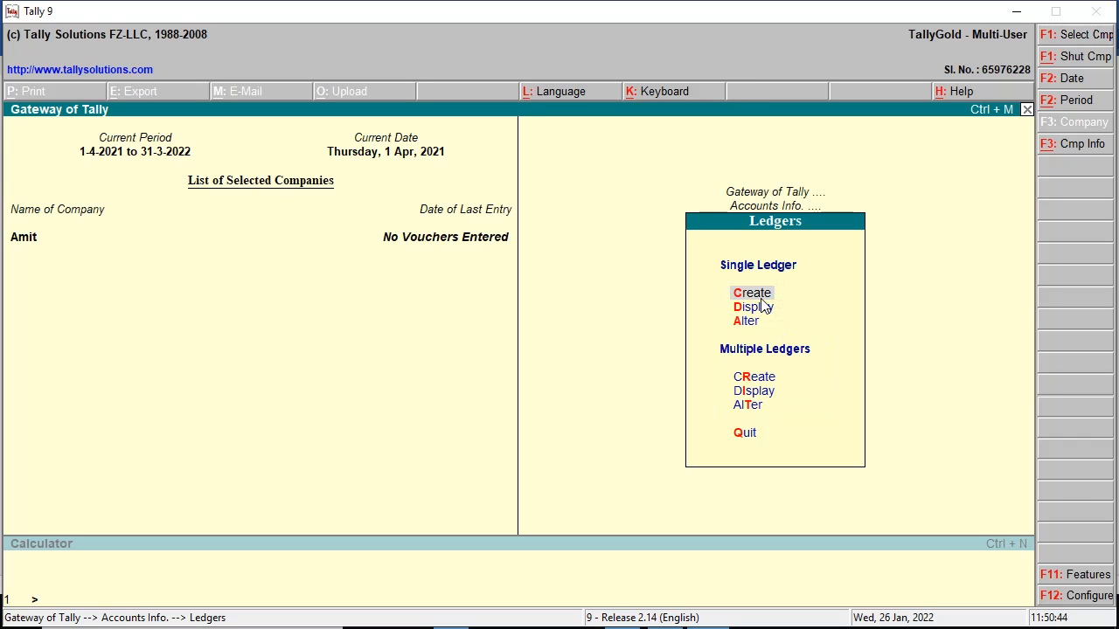
click(757, 294)
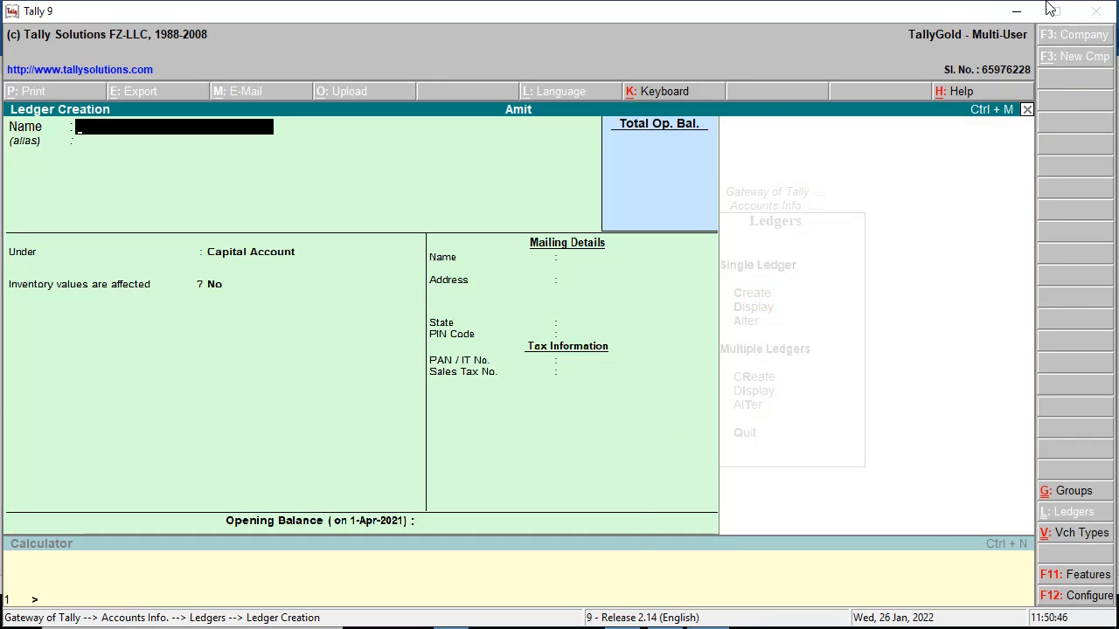
Look up row 1 of the List of Accounts in Word and name the new Tally ledger Capital A/c
click(1017, 10)
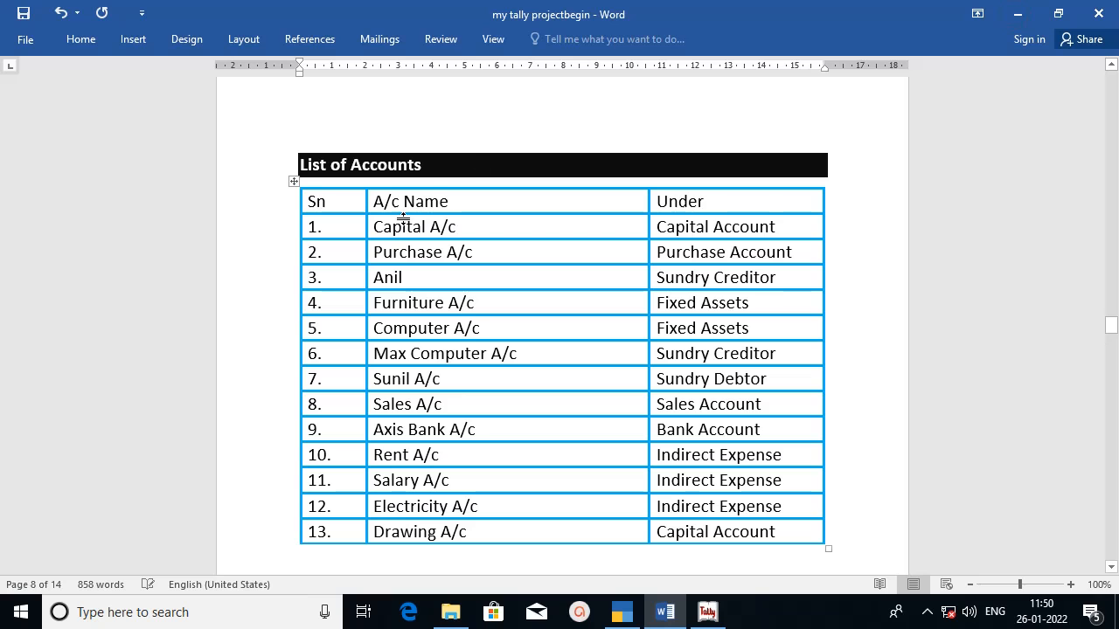
click(239, 227)
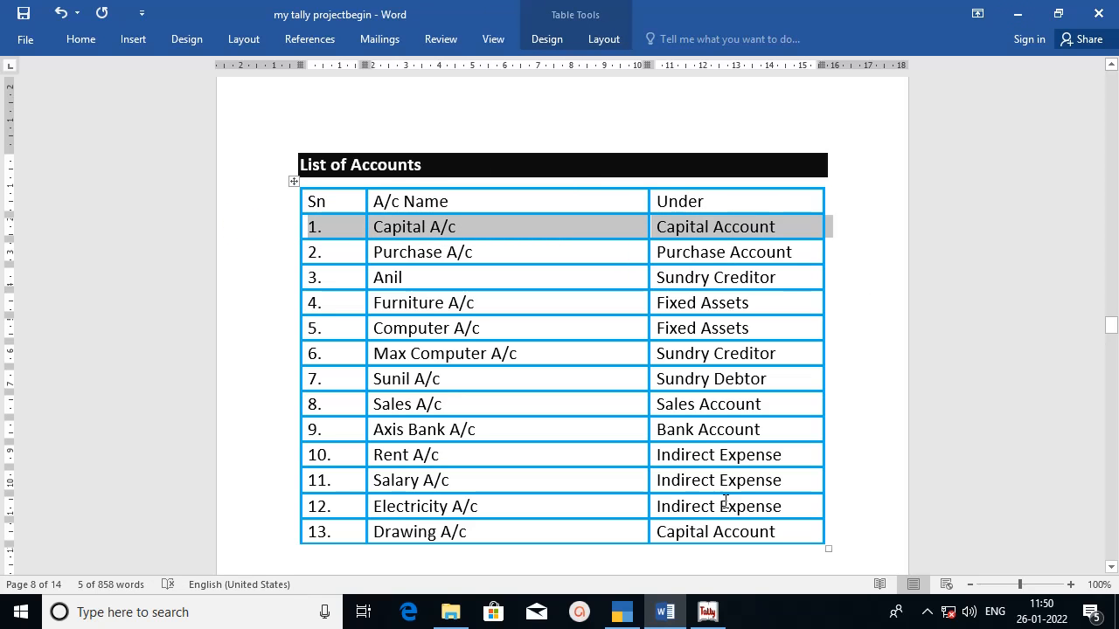
click(707, 612)
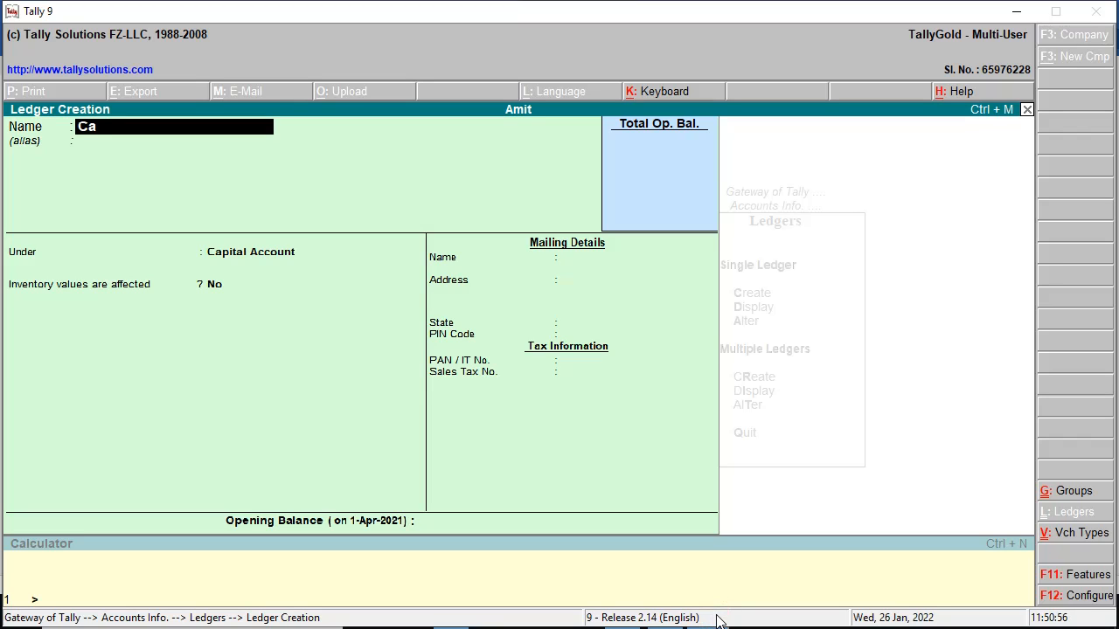
text(pl)
text(tal a/c)
key(Return)
key(Return)
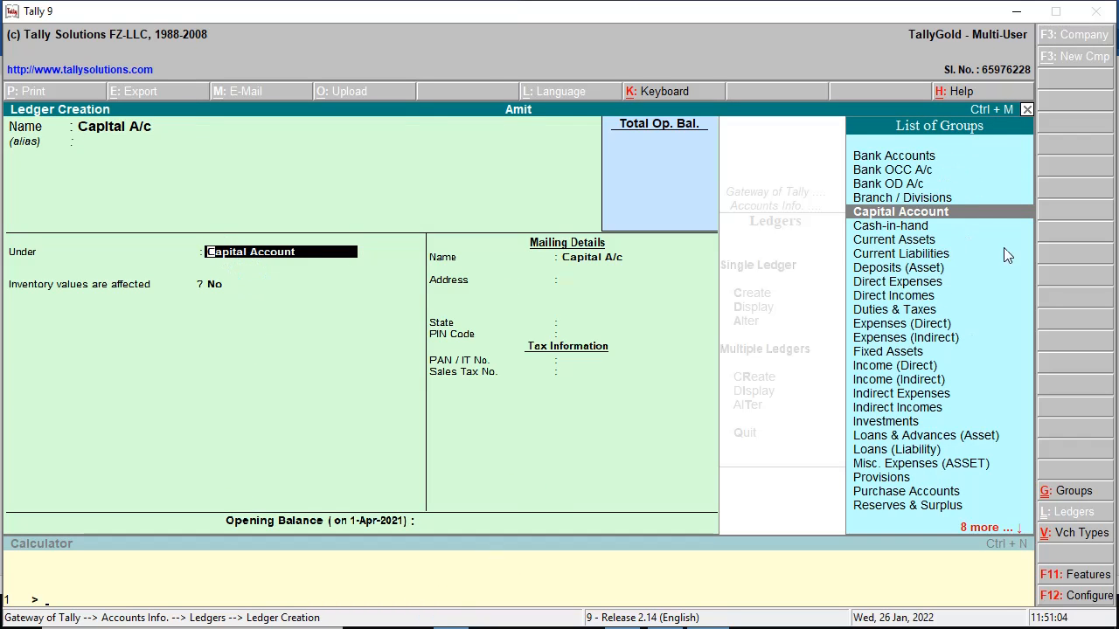
Place the Capital A/c ledger under Capital Account, keep the remaining defaults with no opening balance, and save it
click(295, 247)
key(Return)
key(Return)
click(250, 255)
click(250, 255)
key(Return)
key(Return)
key(Return)
key(Return)
key(Return)
key(Return)
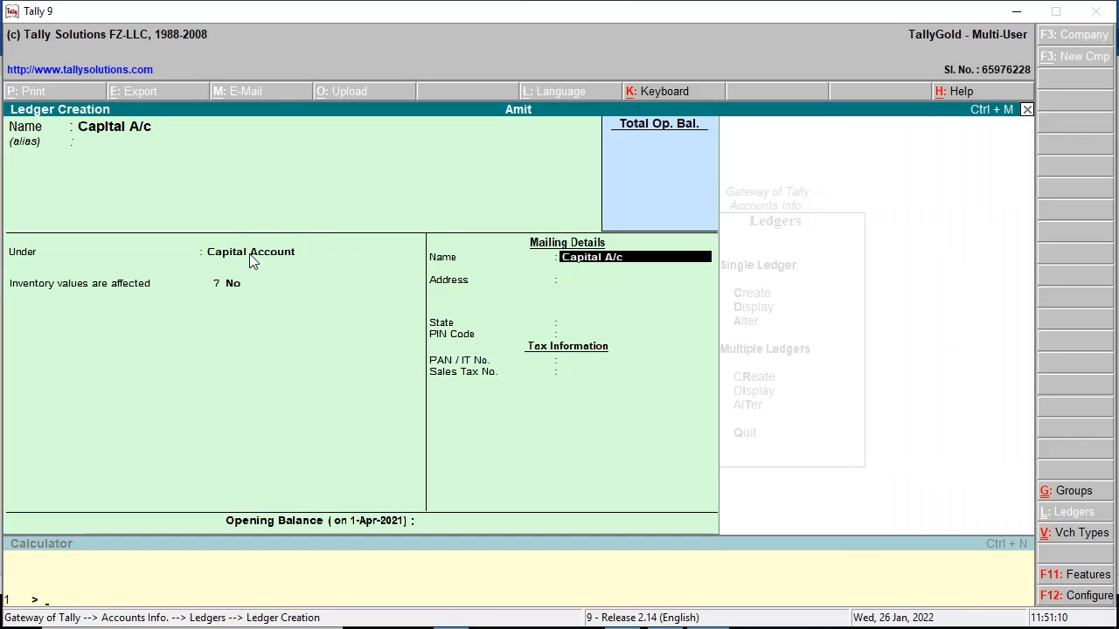
key(Return)
key(Return)
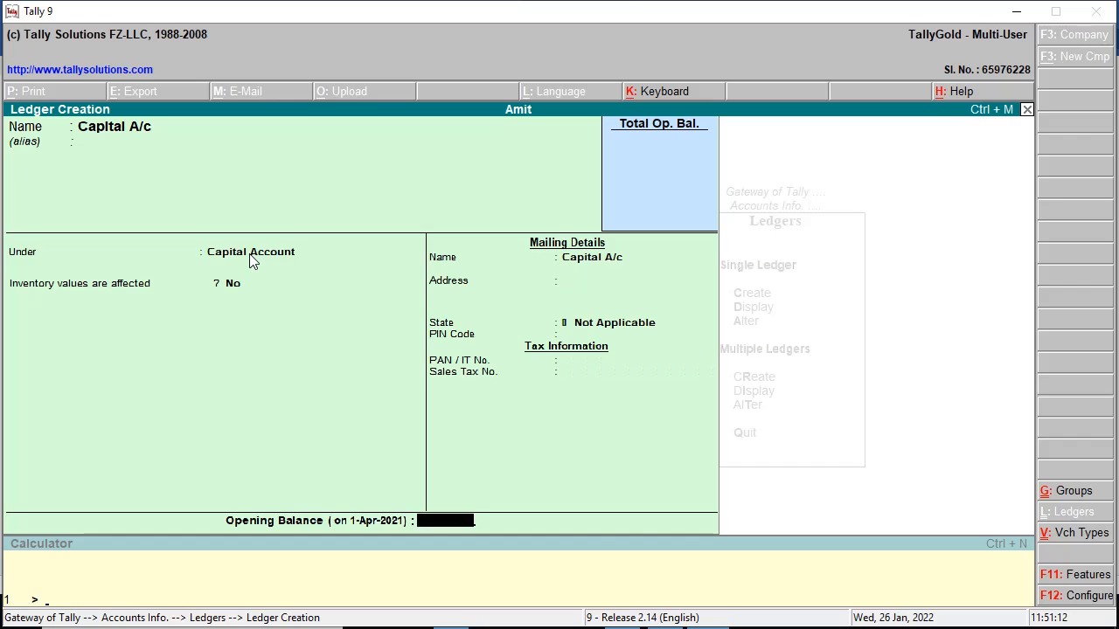
key(Return)
key(Return)
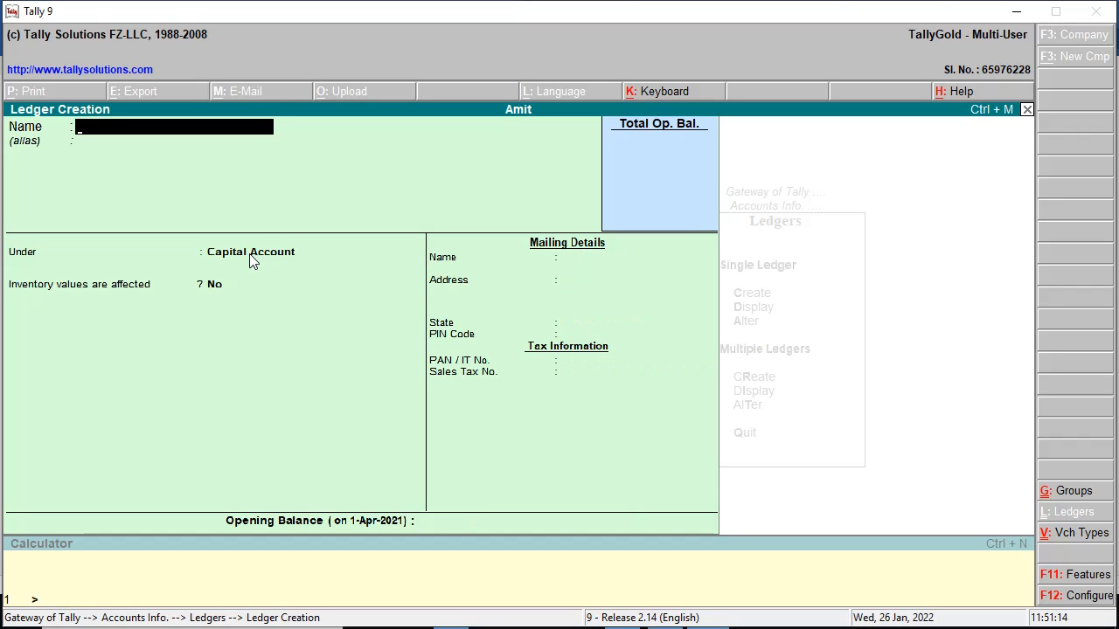
Look up row 2 of the List of Accounts in Word and name the next Tally ledger Purchase A/c
click(1017, 11)
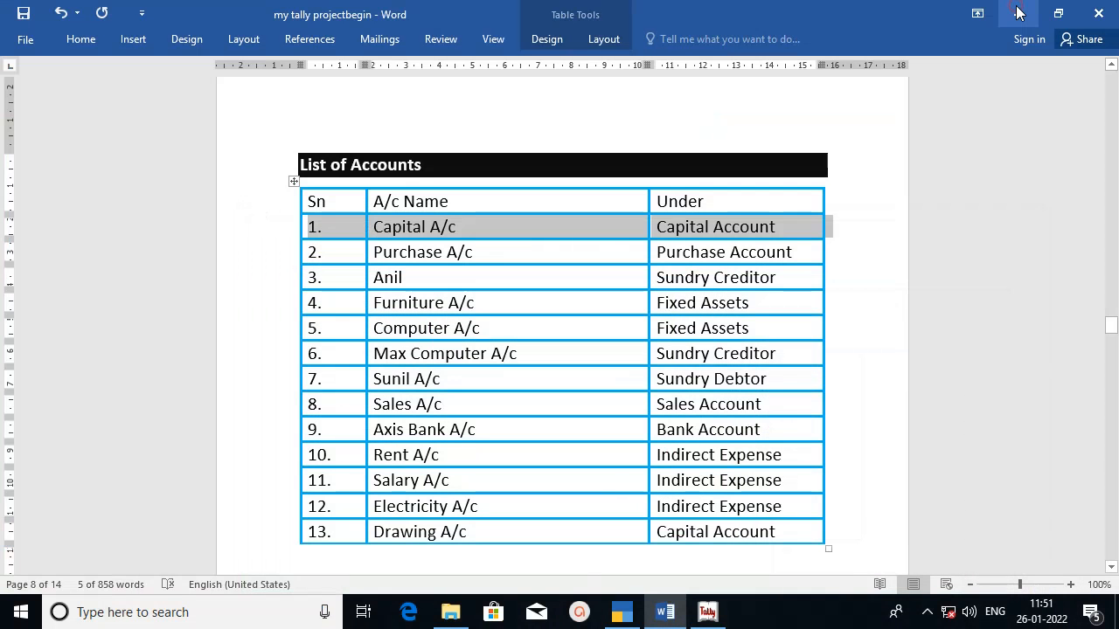
click(271, 250)
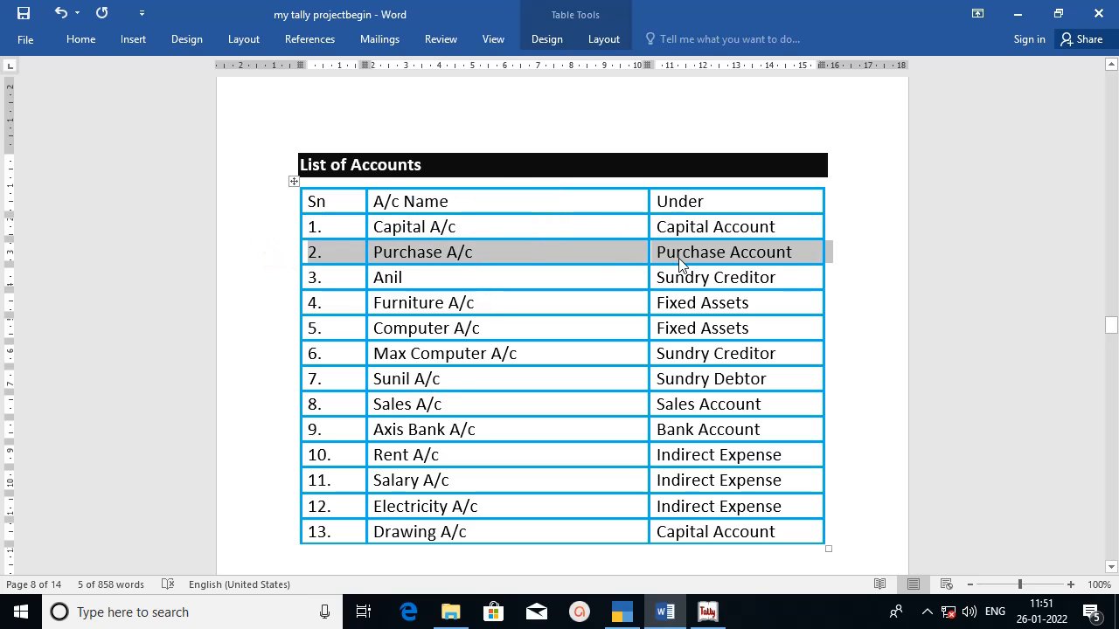
click(708, 615)
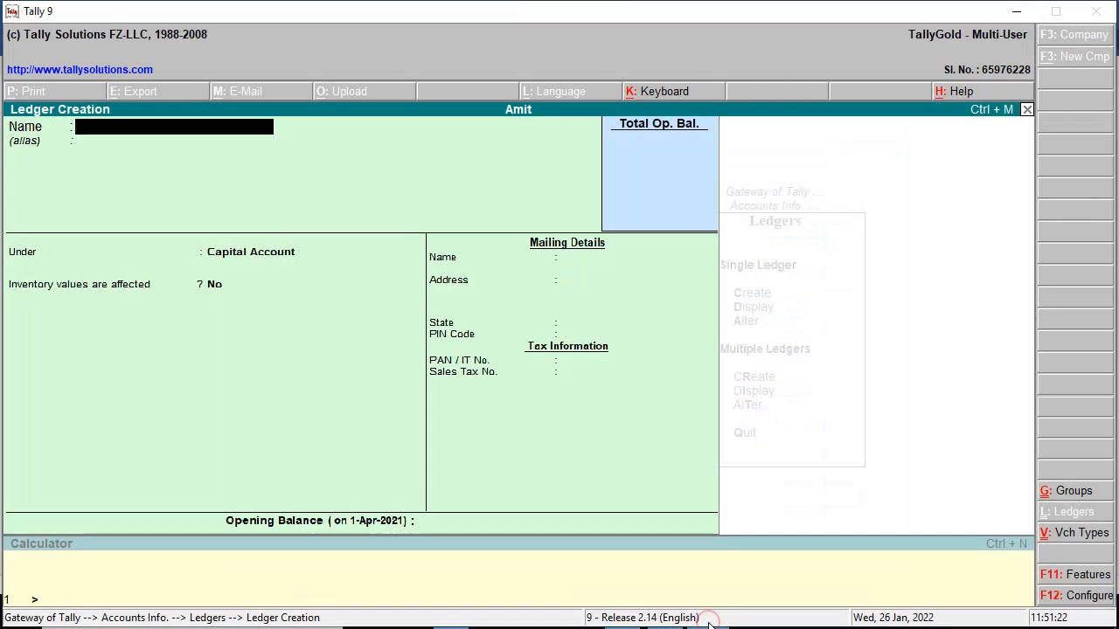
text(Purchase a)
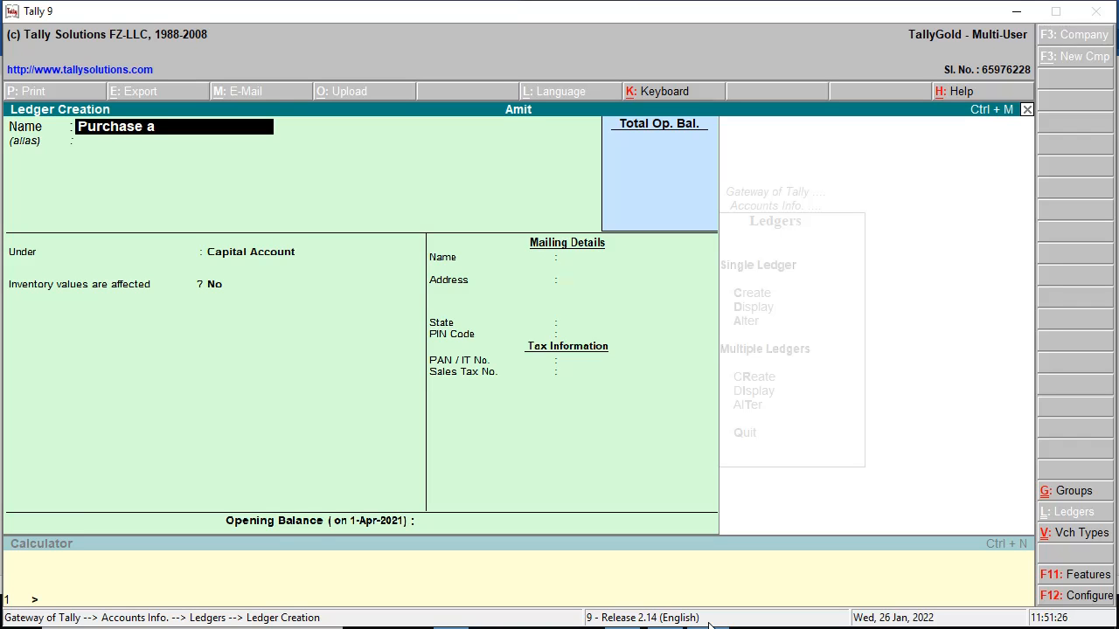
text(/c)
key(Return)
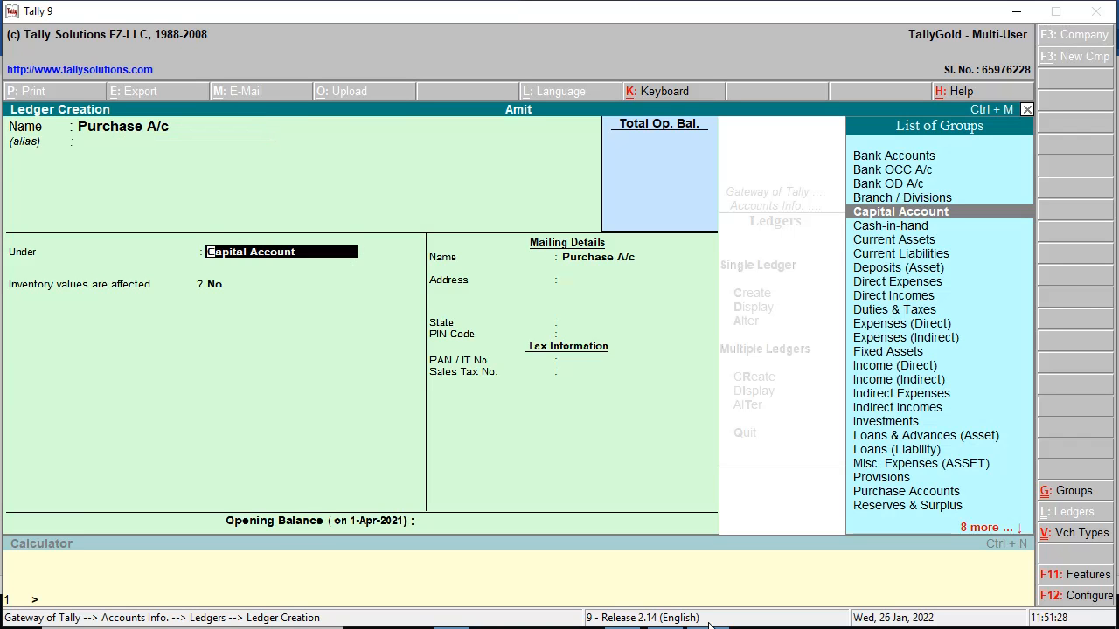
Place the Purchase A/c ledger under Purchase Accounts, keep the remaining defaults, and save it
text(P)
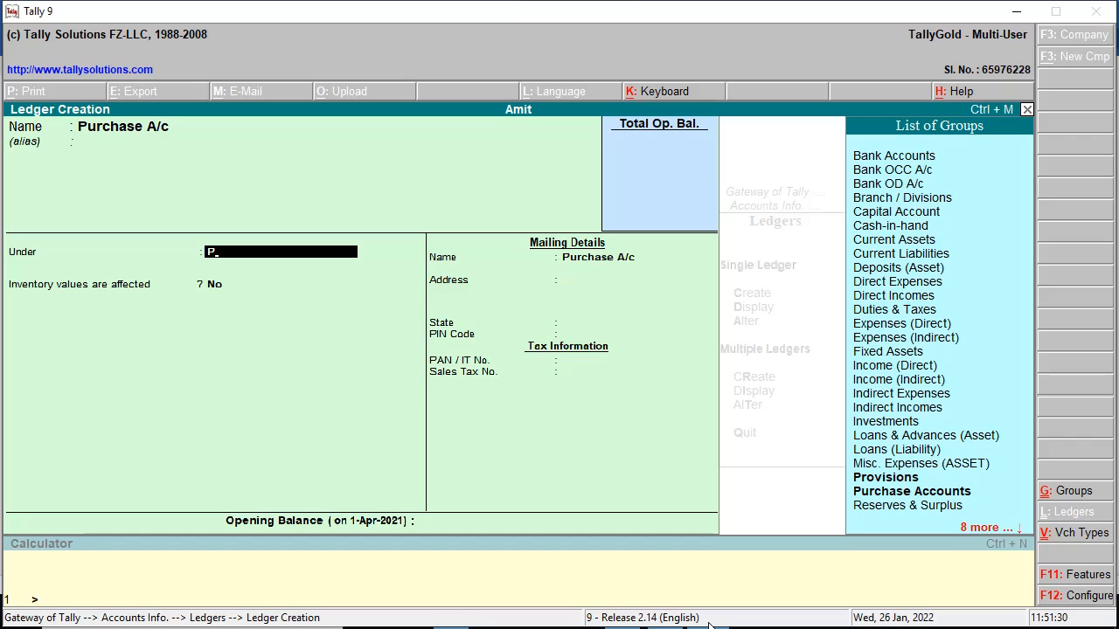
click(929, 490)
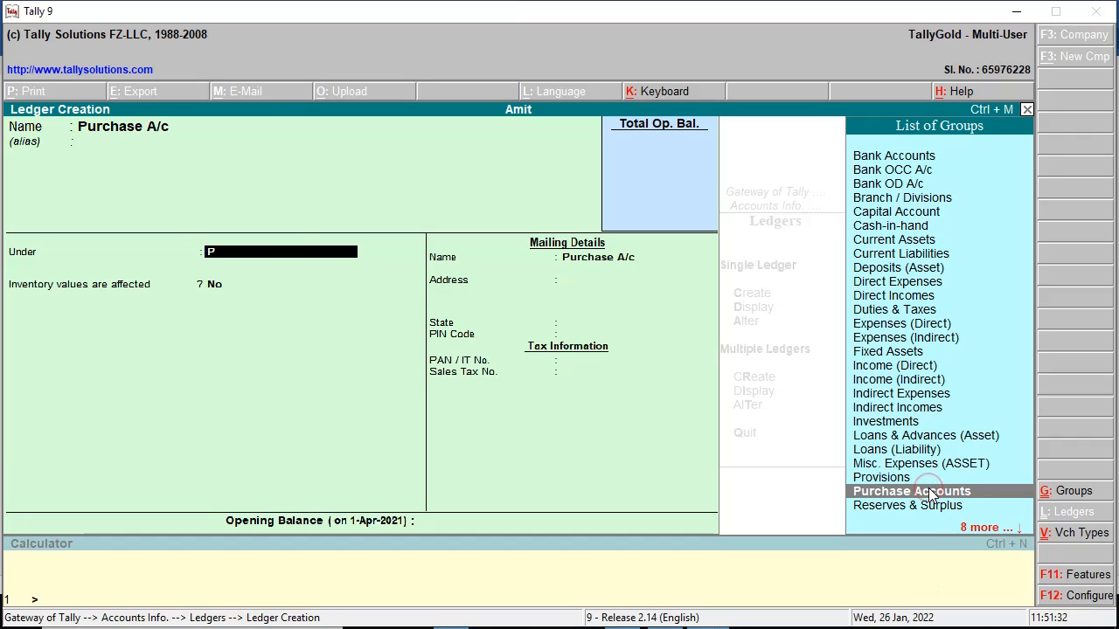
key(Return)
key(Return)
key(Return)
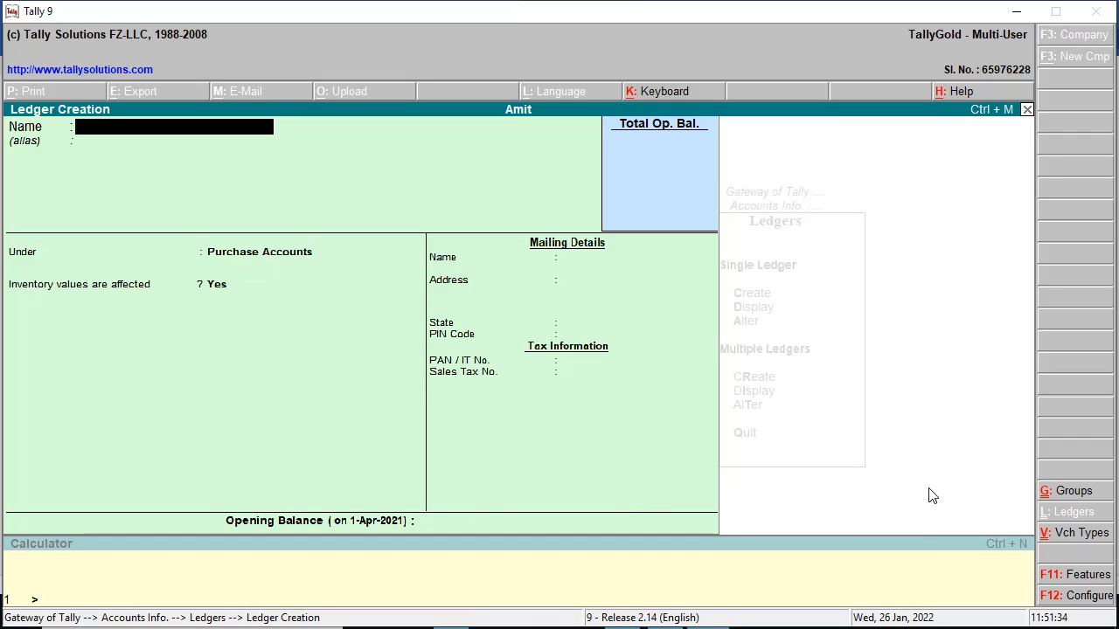
Look up row 3 of the List of Accounts in Word and give the next Tally ledger the person's name listed there
click(1017, 11)
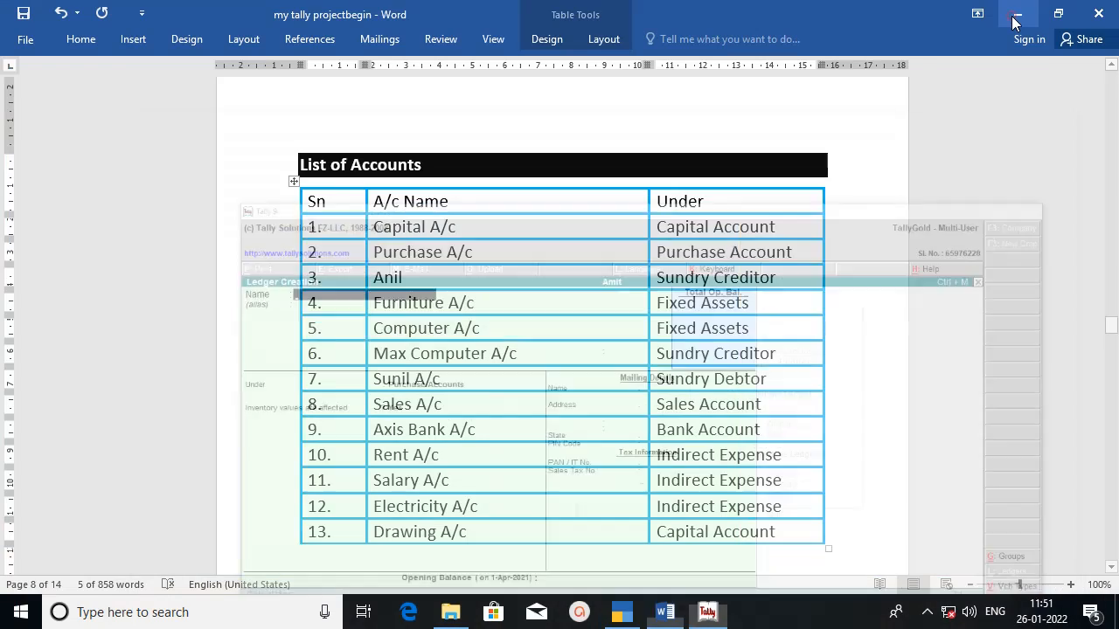
click(272, 280)
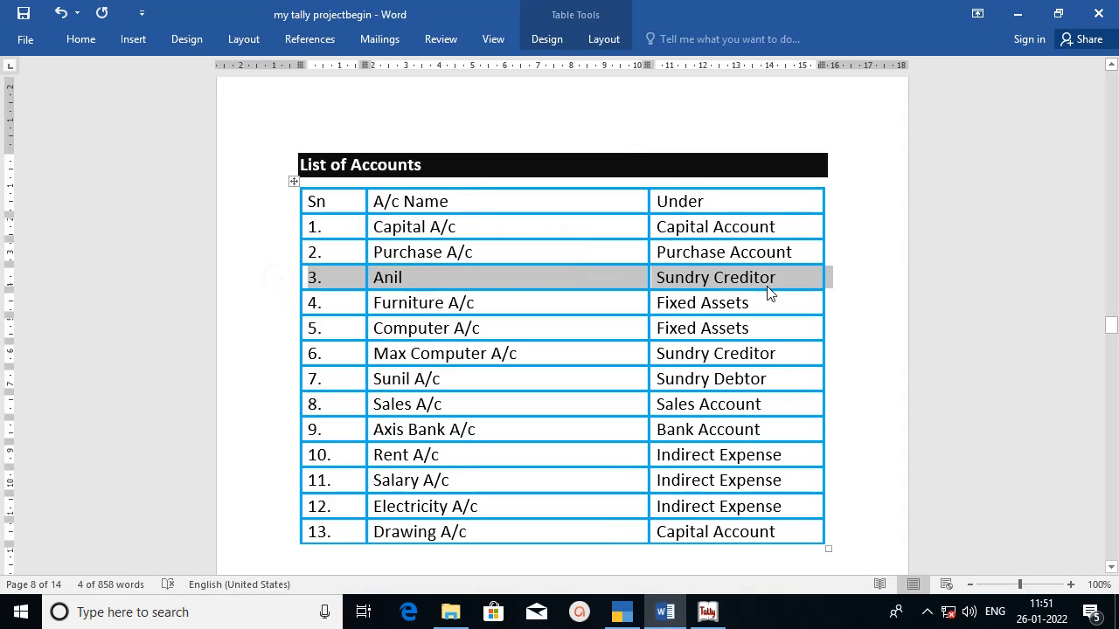
click(710, 614)
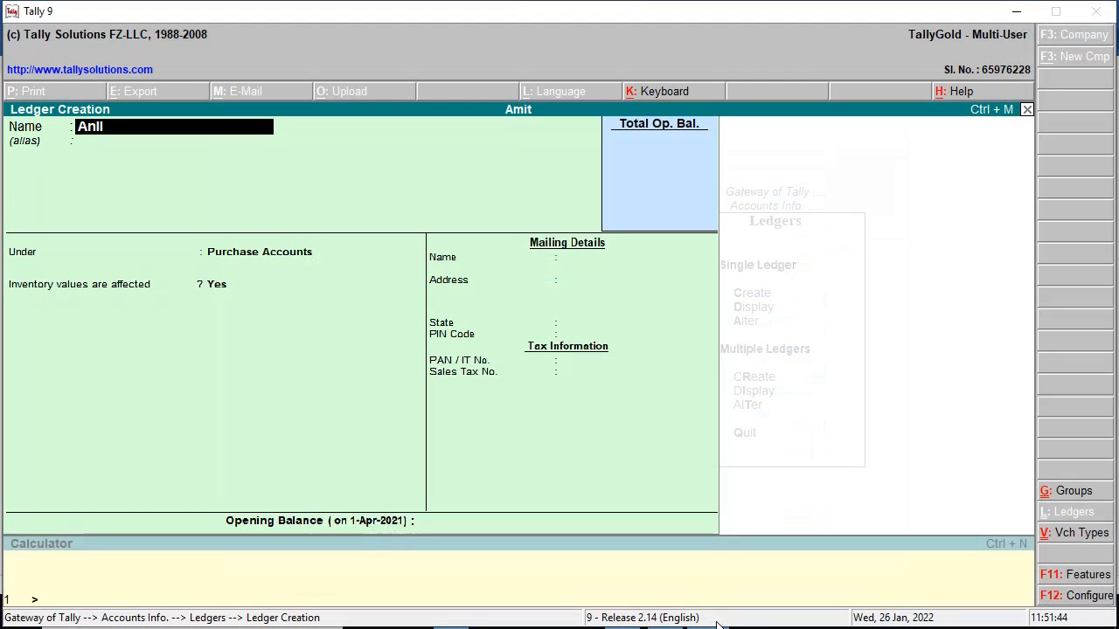
key(Return)
Leave the alias empty and place the row 3 person's ledger under Sundry Creditors
key(Return)
text(s)
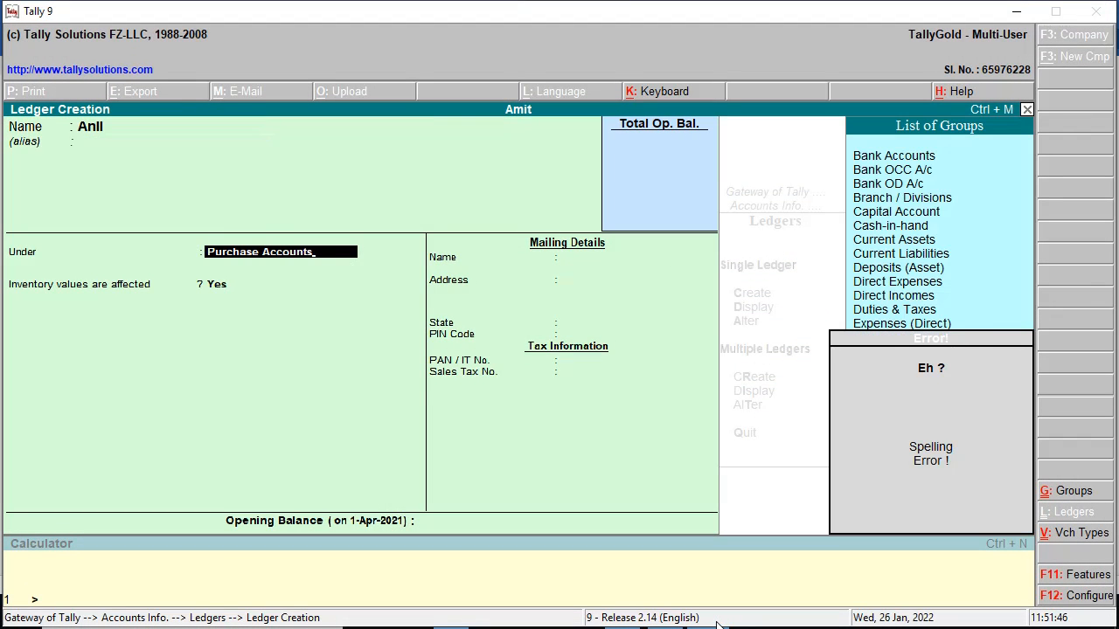
key(BackSpace)
text(s)
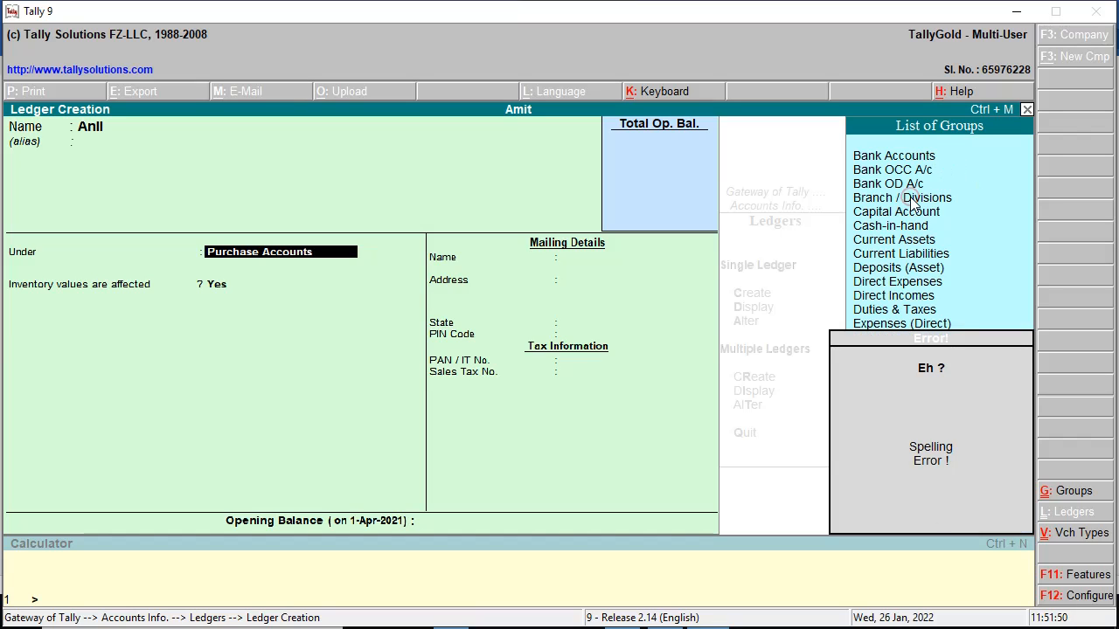
key(BackSpace)
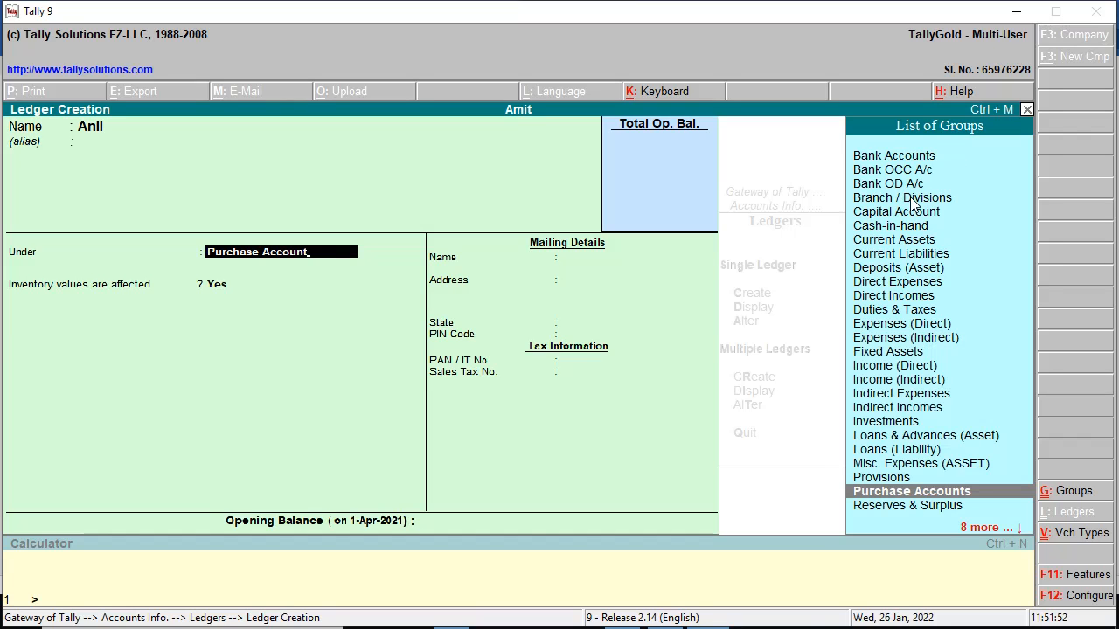
key(BackSpace)
scroll(968, 507, down, 9)
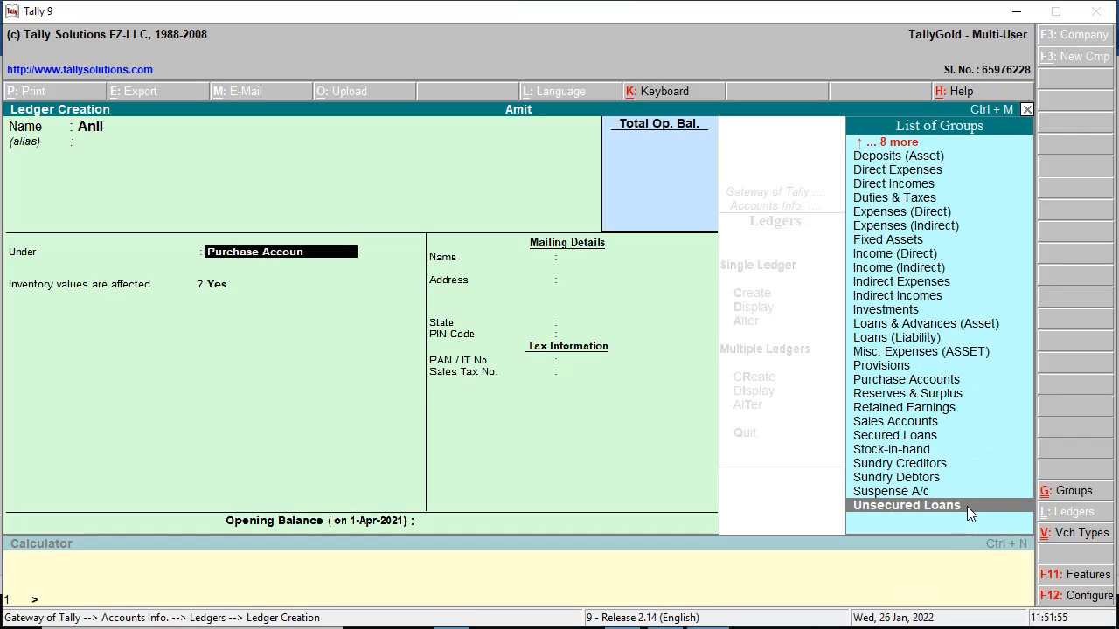
click(890, 463)
click(893, 466)
Keep the remaining defaults for the Sundry Creditors ledger and save it
key(Return)
key(Return)
key(Return)
key(Return)
key(Return)
key(Return)
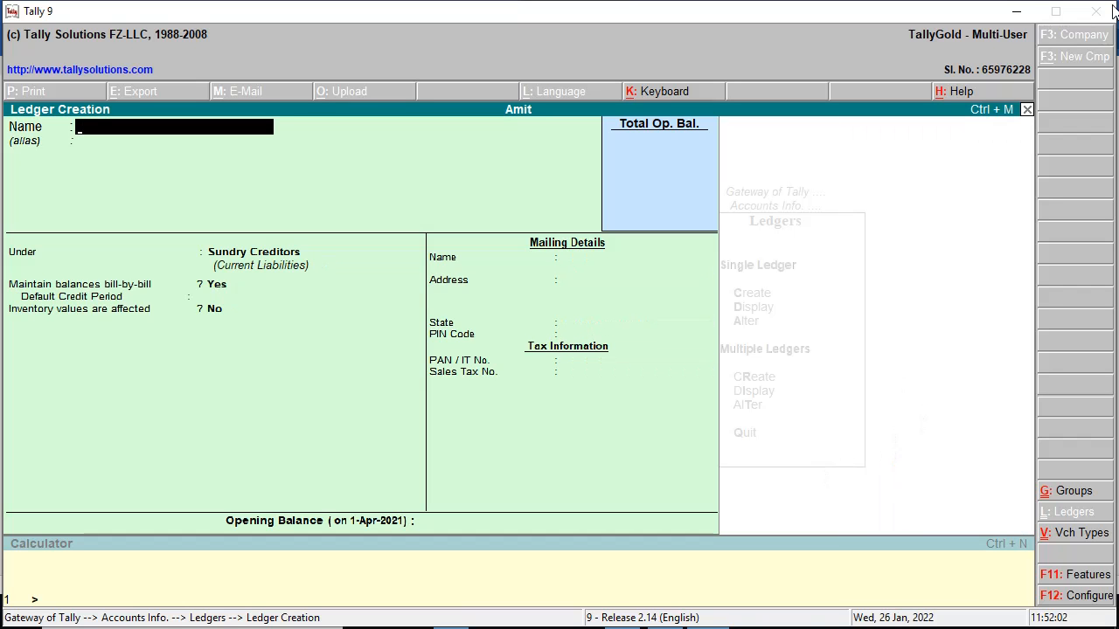
Look up rows 4 and 5 of the List of Accounts in Word and name the next Tally ledger Computer
click(1016, 11)
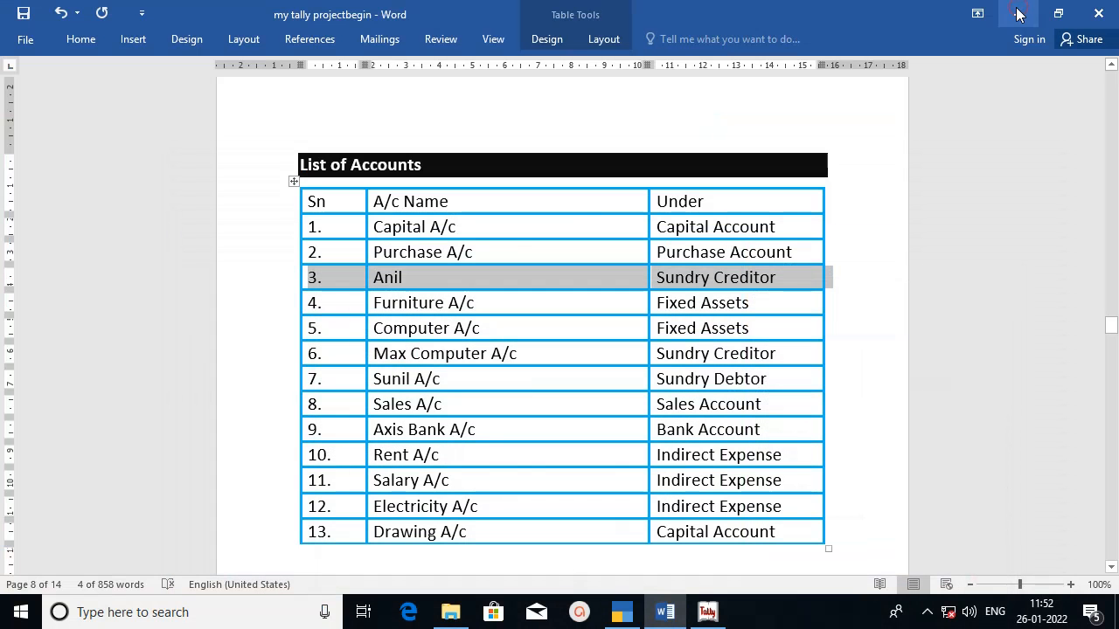
click(254, 299)
click(275, 330)
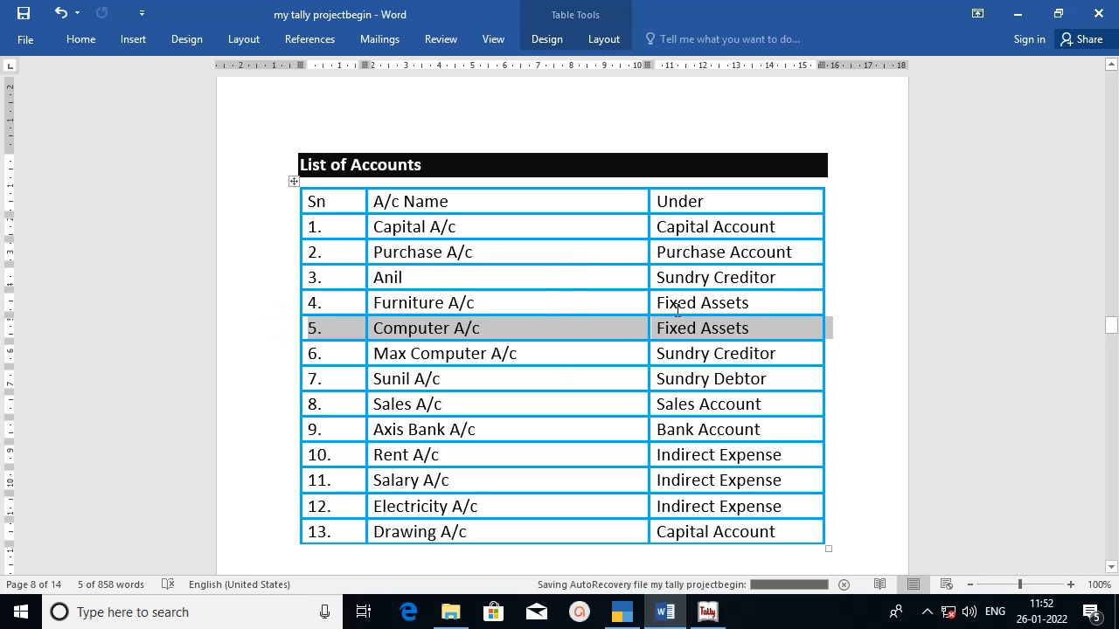
click(707, 612)
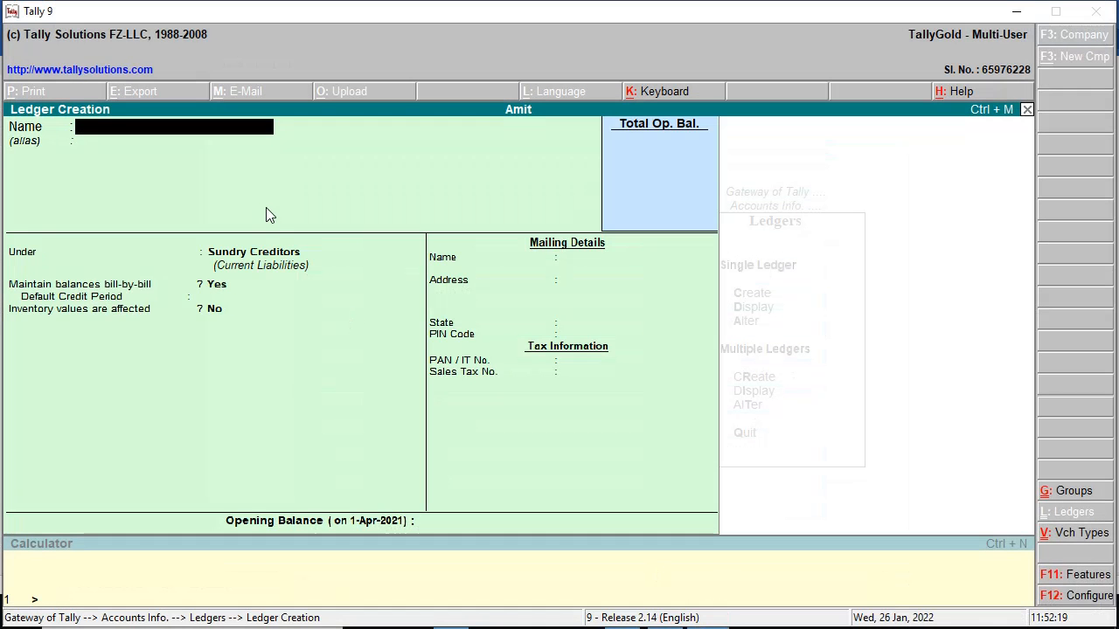
text(Com)
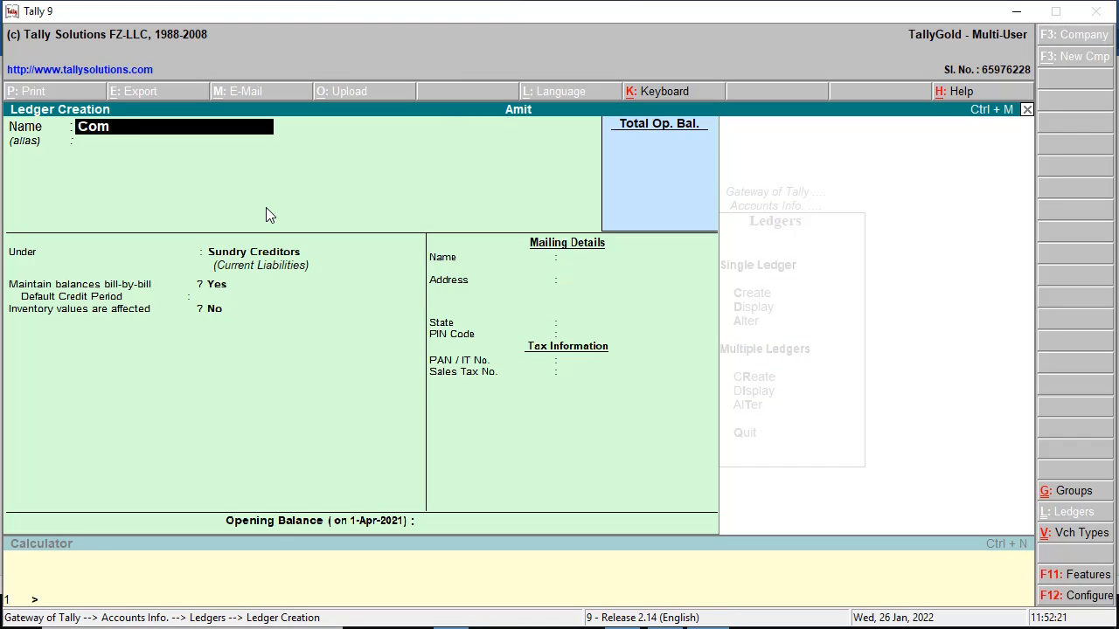
text(puter)
key(Return)
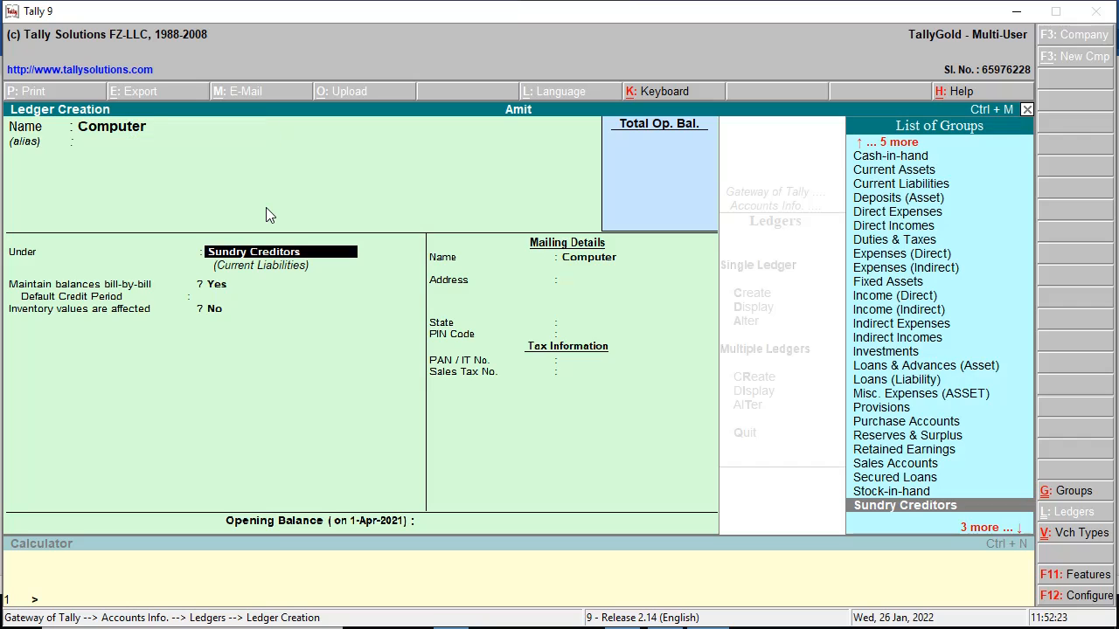
Place the Computer ledger under Fixed Assets, keep the remaining defaults, and save it
text(F)
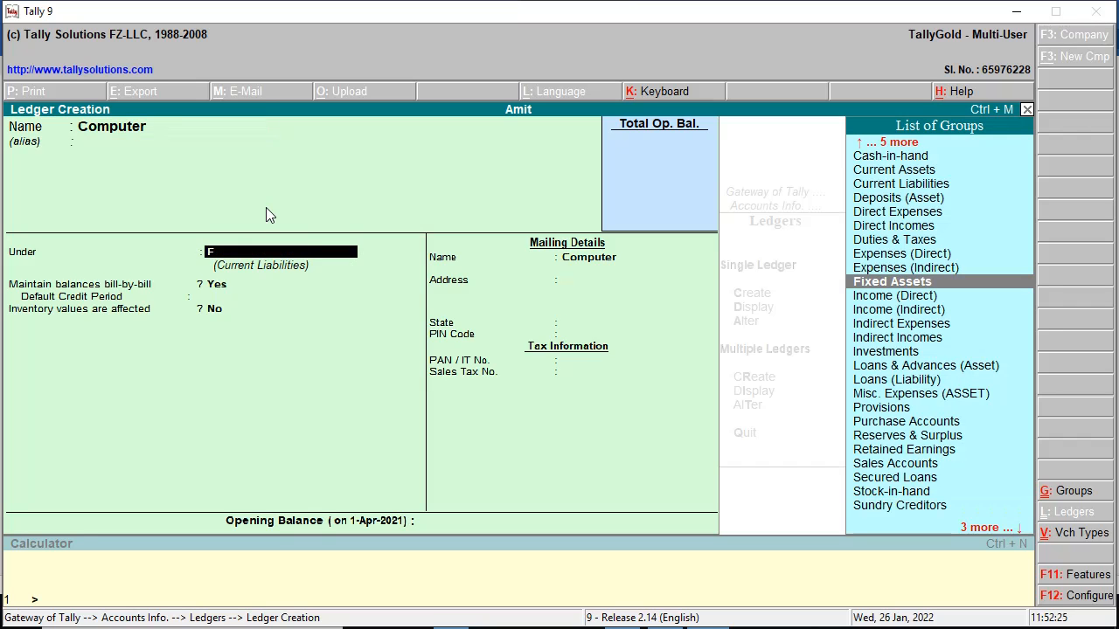
key(Return)
key(Return)
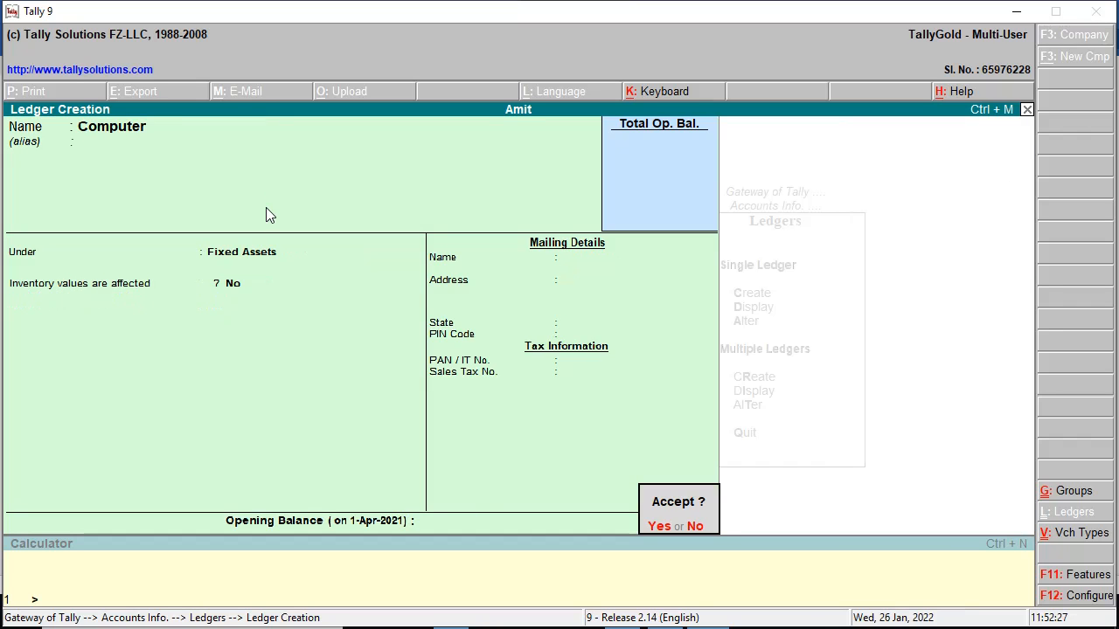
key(Return)
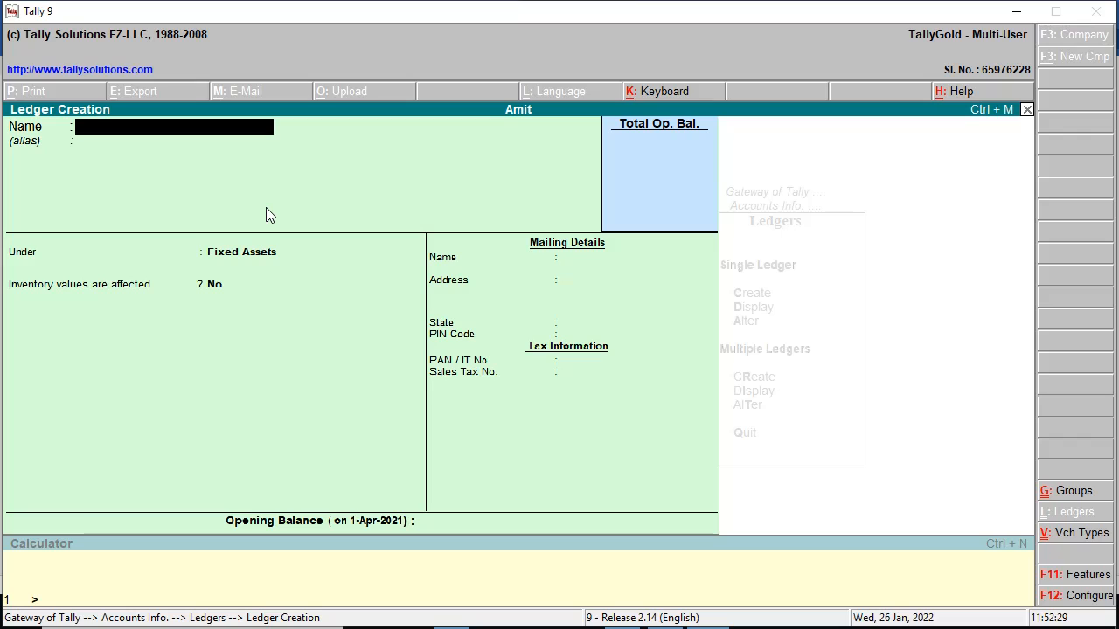
Create the ledger Furniture A/c under Fixed Assets with the remaining defaults and save it
text(Fu)
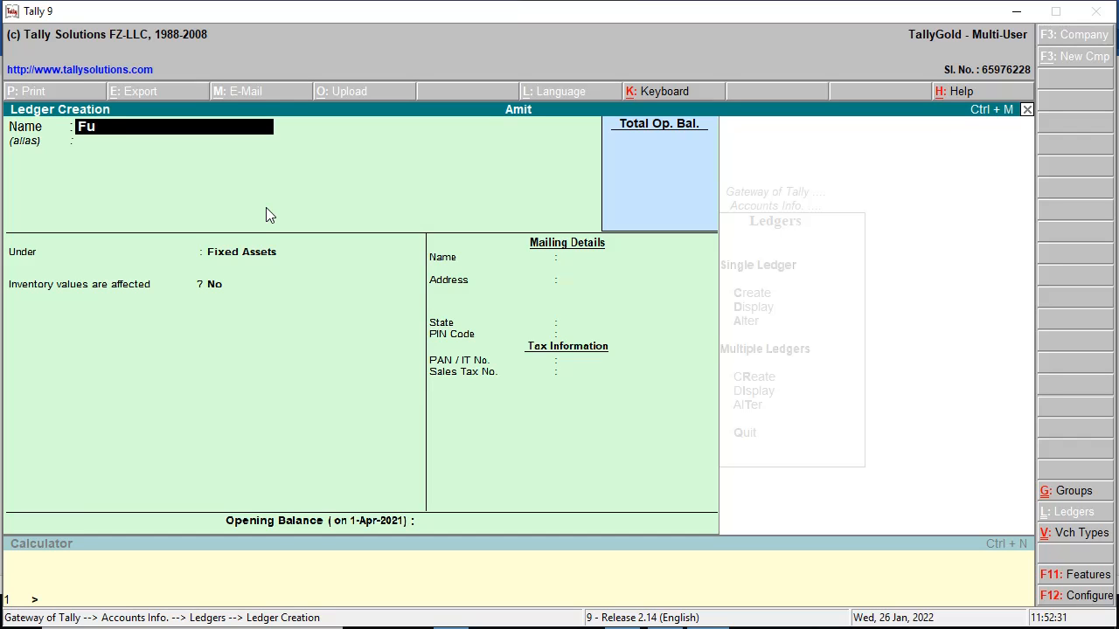
text(rniture A/c)
key(Return)
key(Return)
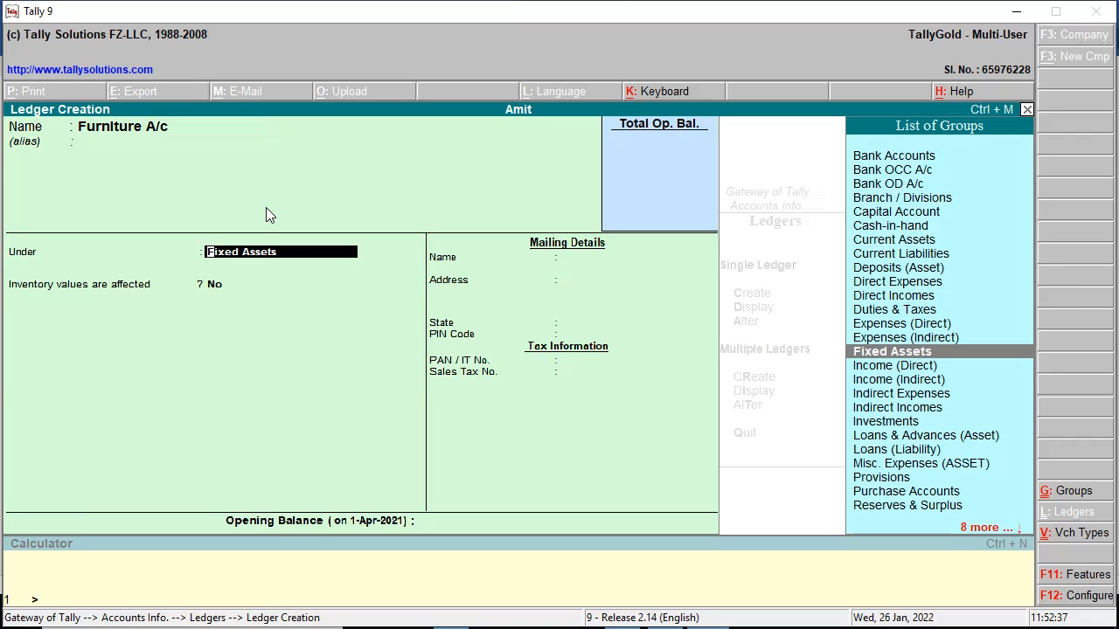
key(Return)
key(Return)
key(Return)
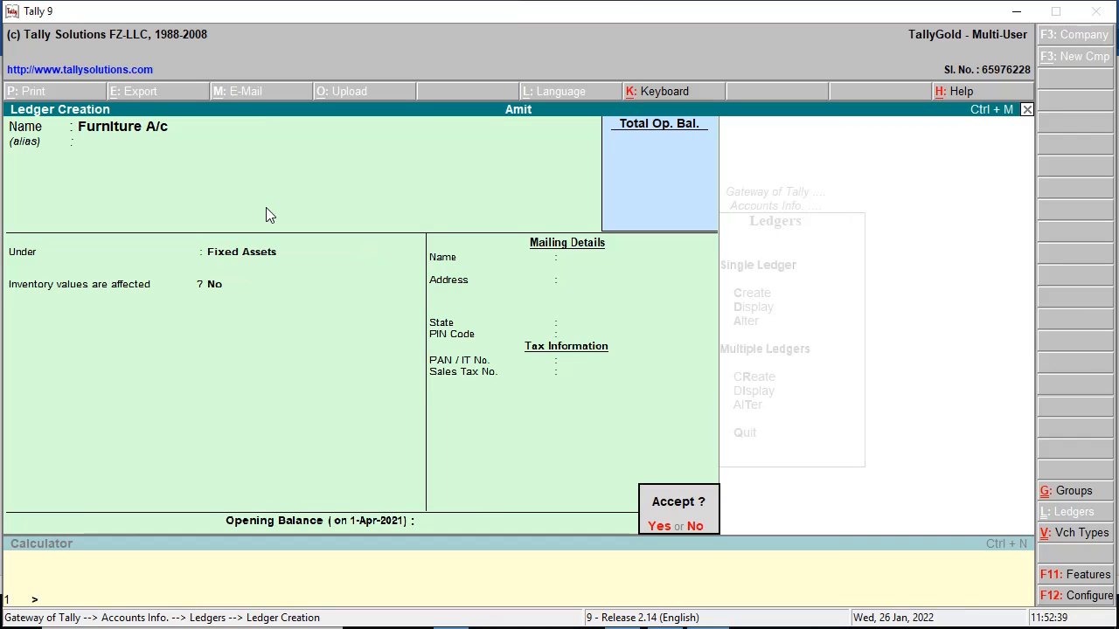
key(Return)
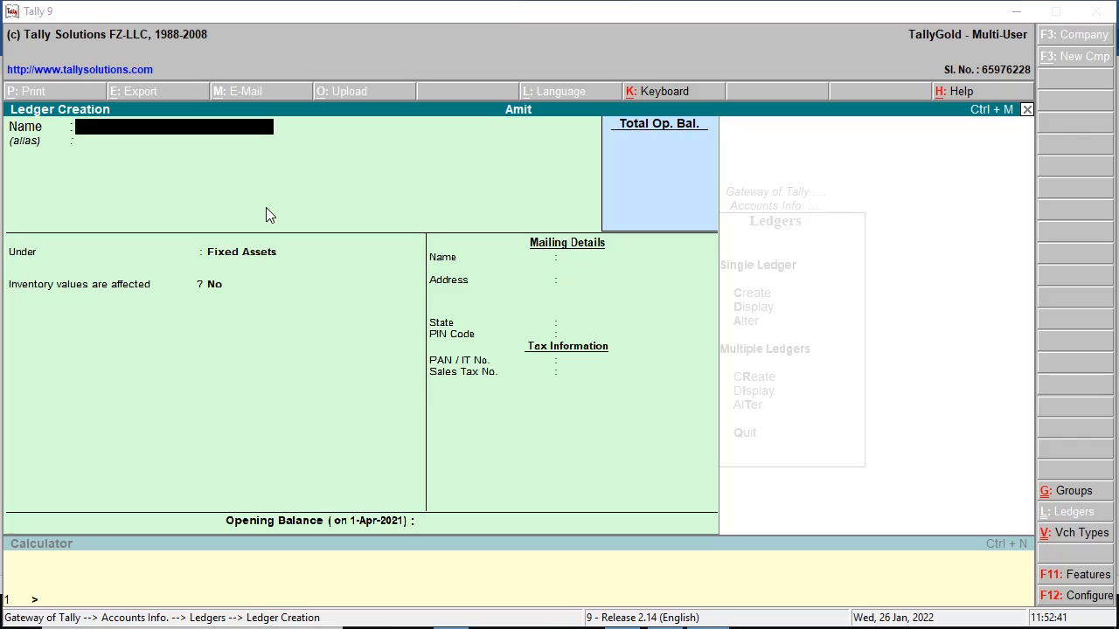
Look up row 6 of the List of Accounts in Word and name the next Tally ledger Max Computer, without an alias
key(alt+Tab)
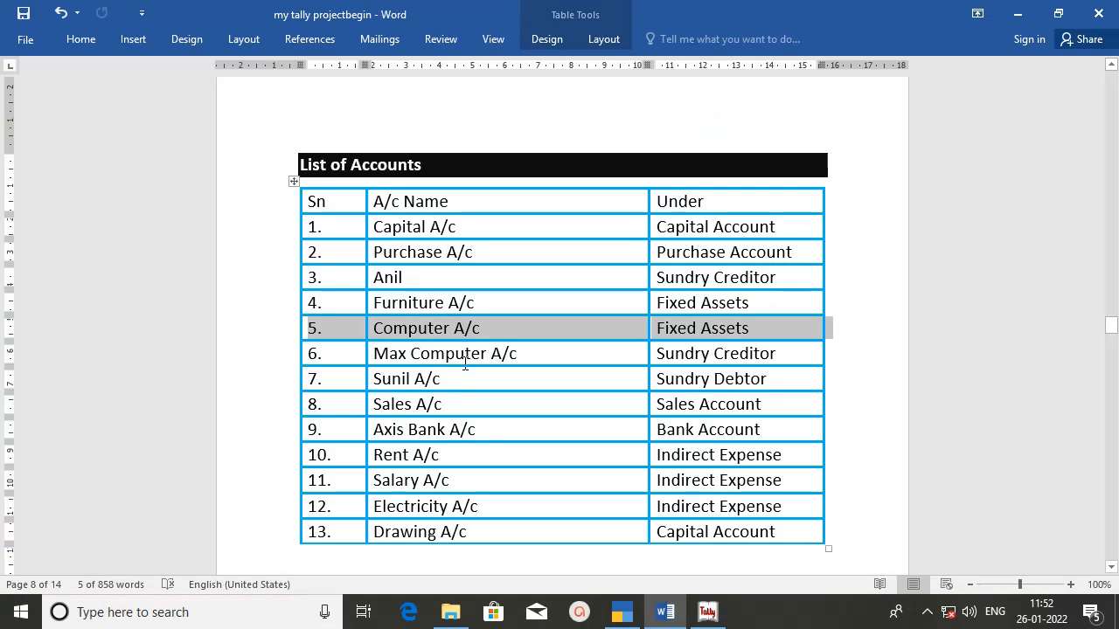
click(278, 350)
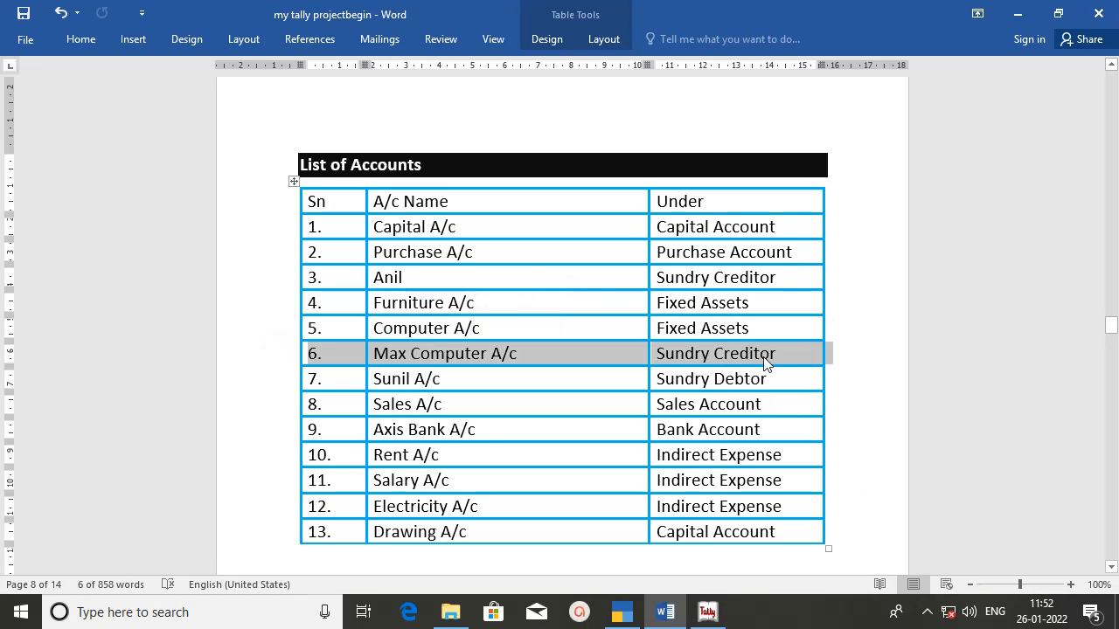
key(alt+Tab)
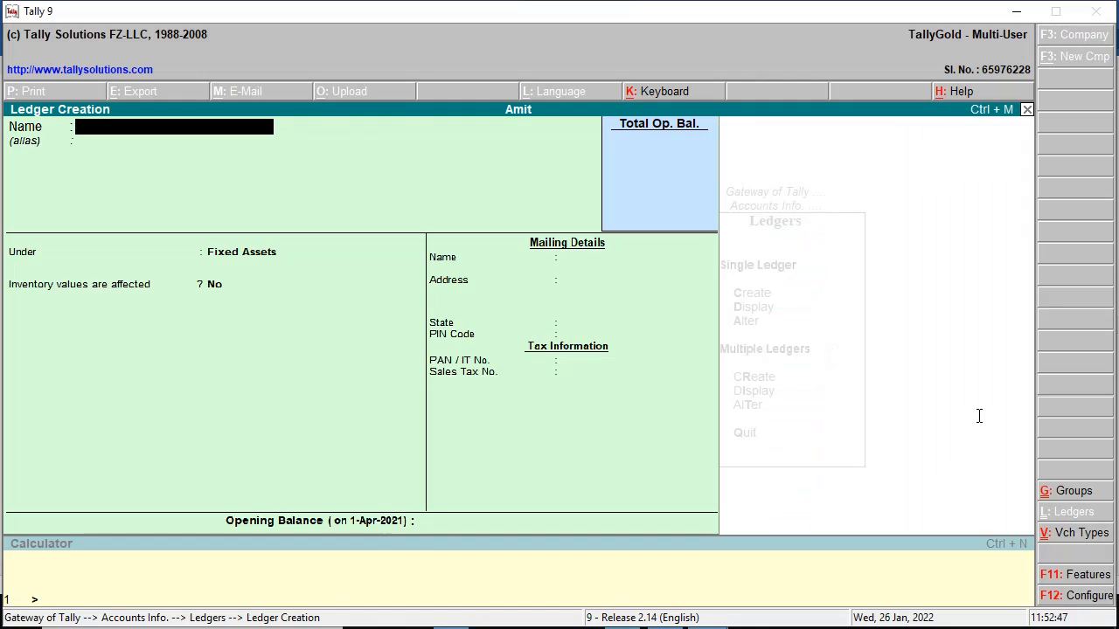
text(Max Computer)
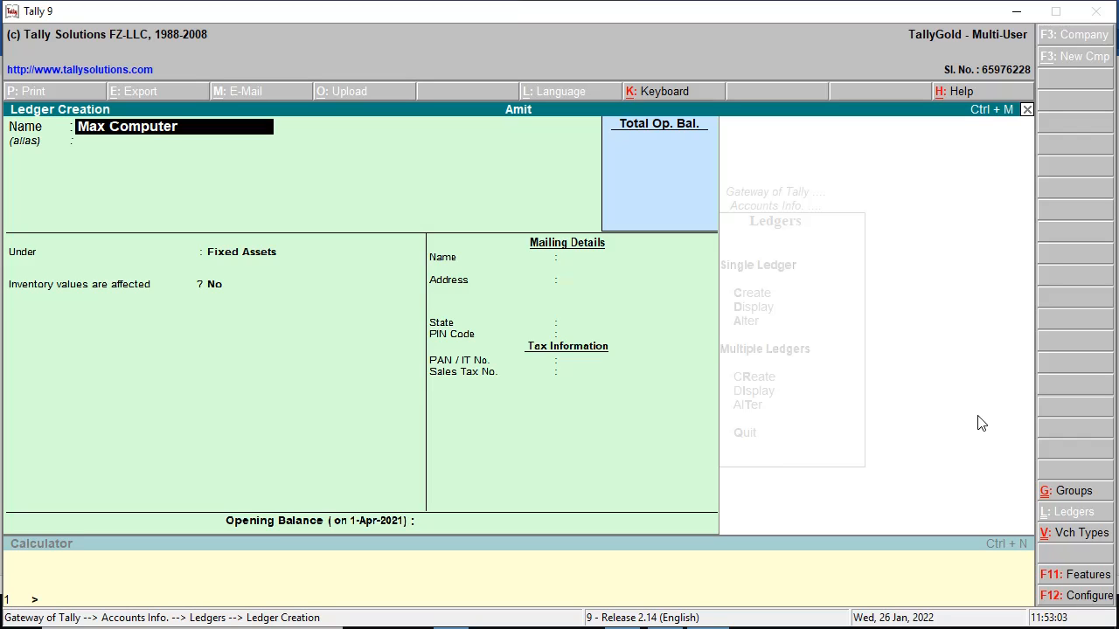
key(Return)
key(Return)
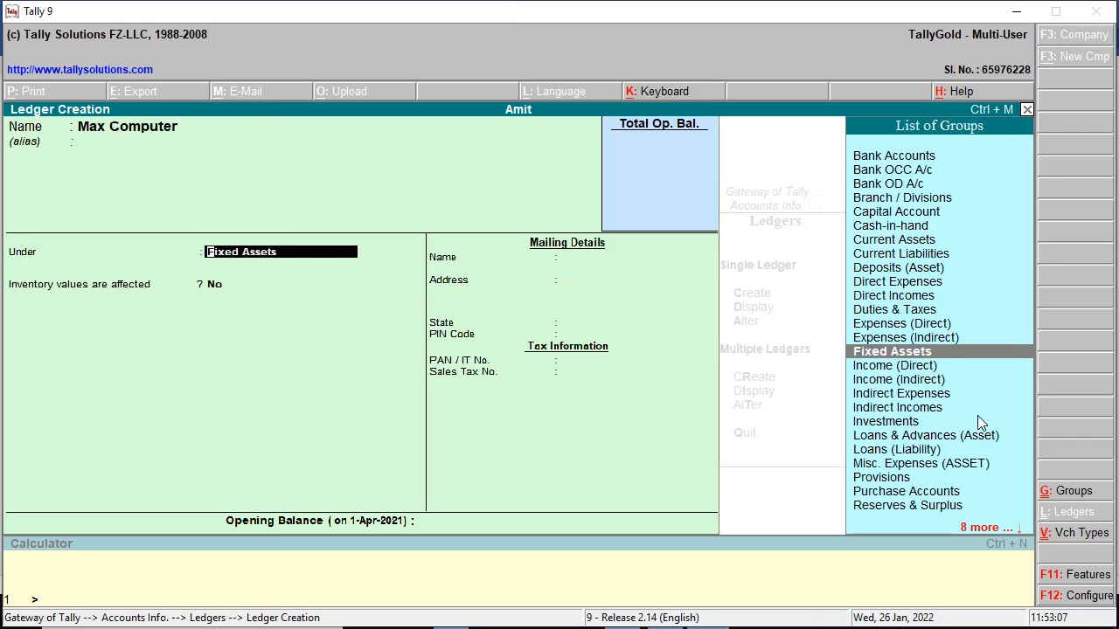
Place the Max Computer ledger under Sundry Creditors and save it with the remaining defaults
text(Su)
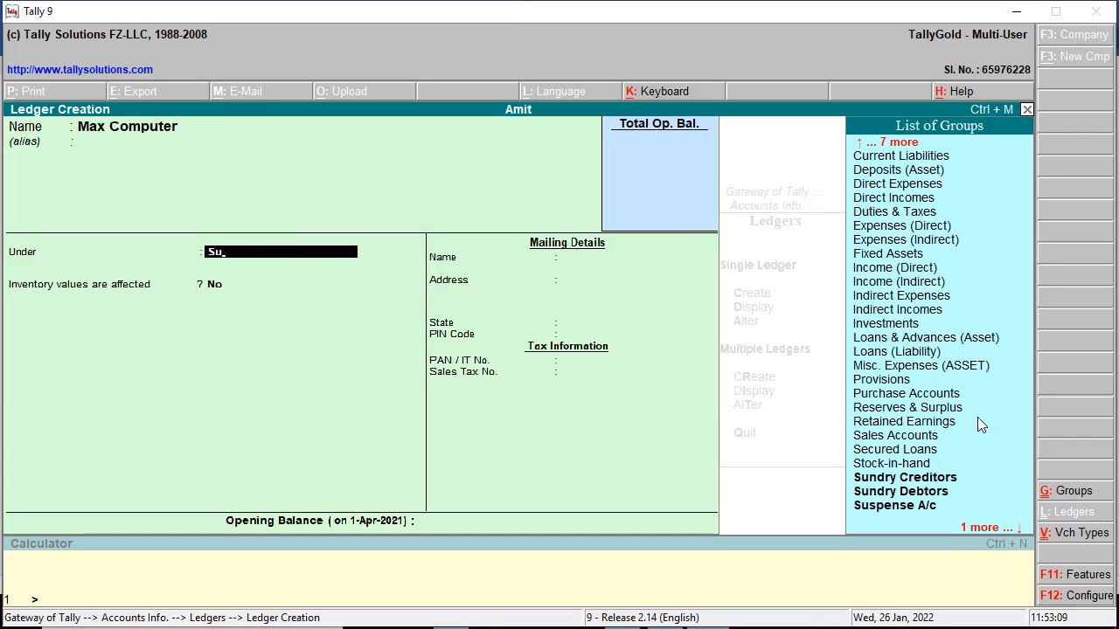
click(921, 481)
key(ctrl+a)
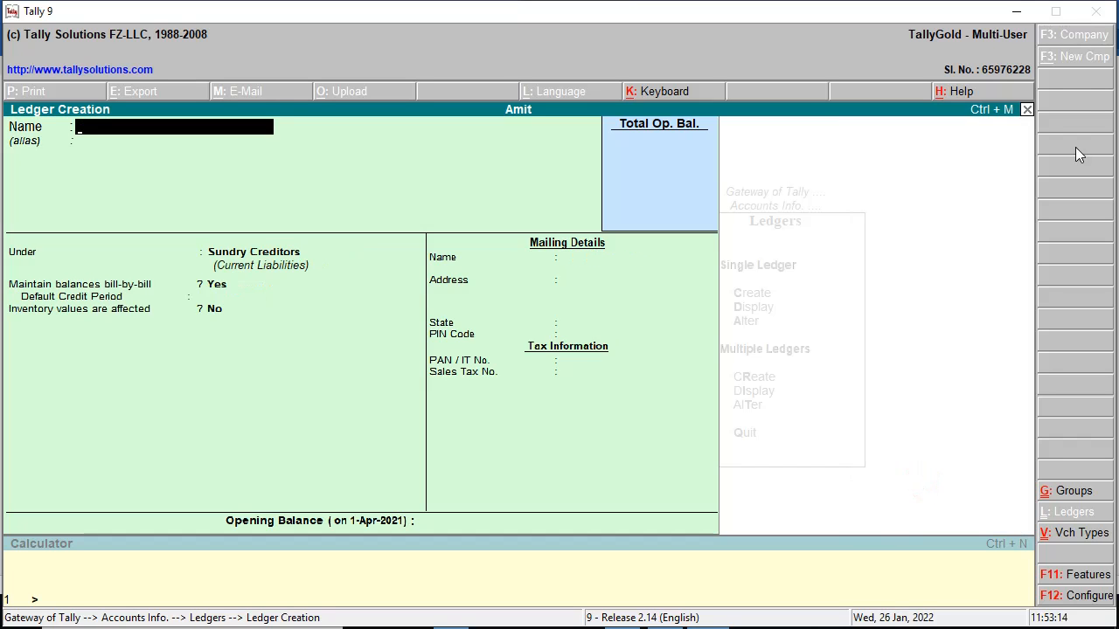
Look up row 7 of the List of Accounts in Word and give the next Tally ledger that person's name
key(alt+Tab)
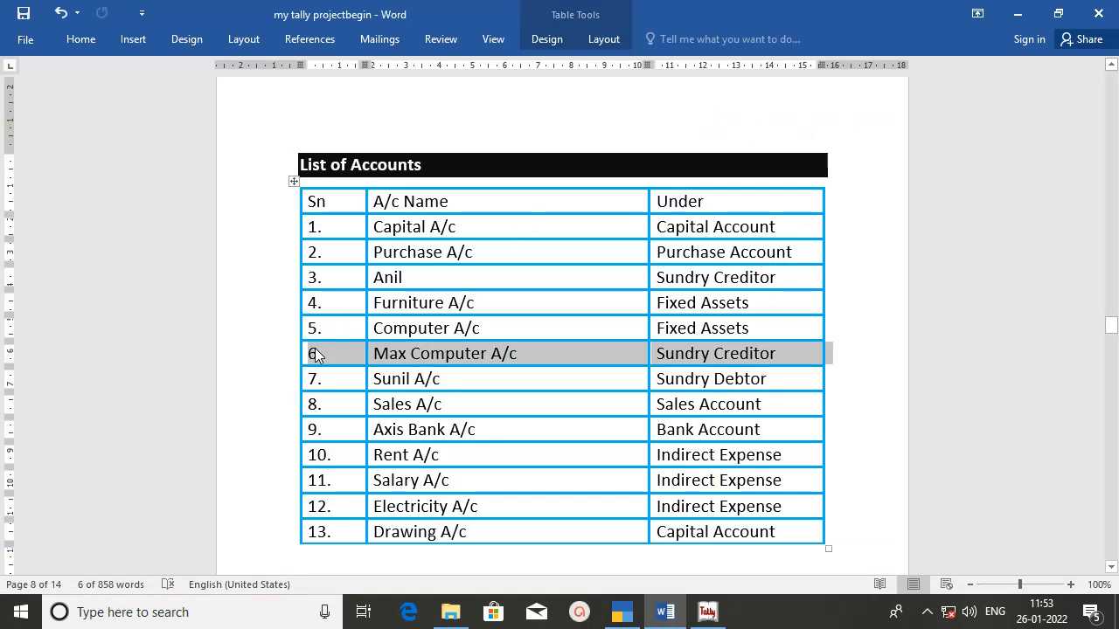
click(259, 387)
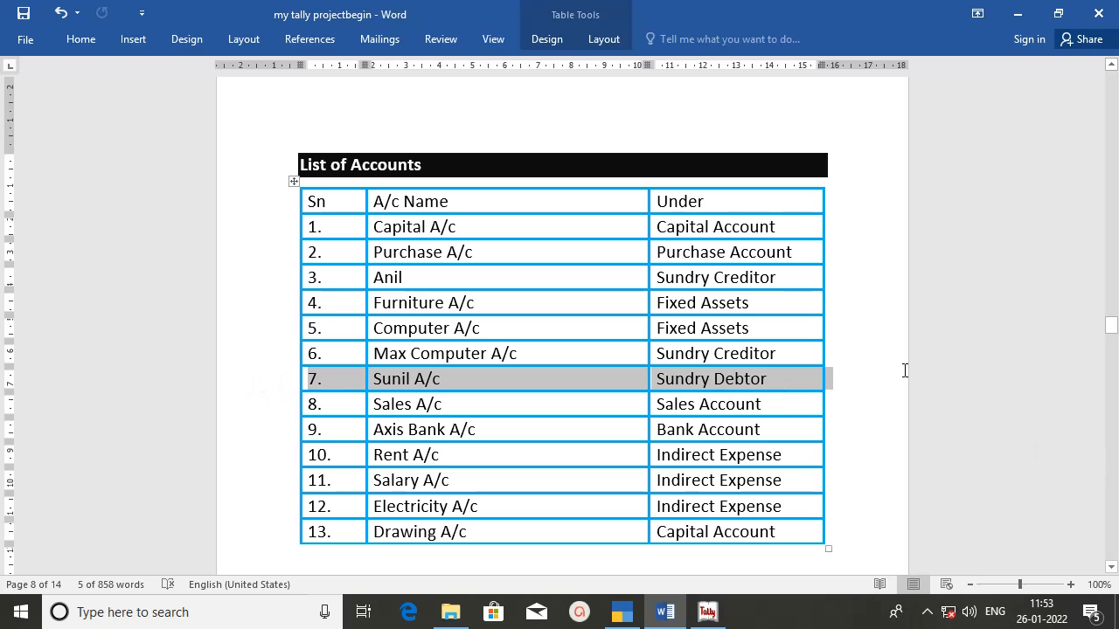
key(alt+Tab)
text(S)
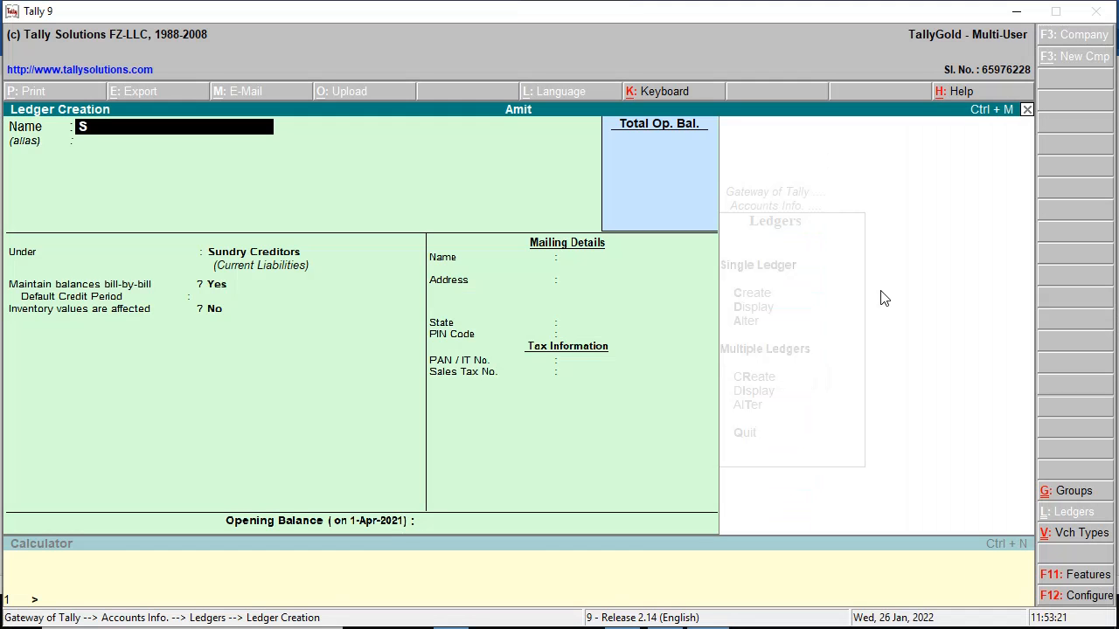
text(unil)
key(Return)
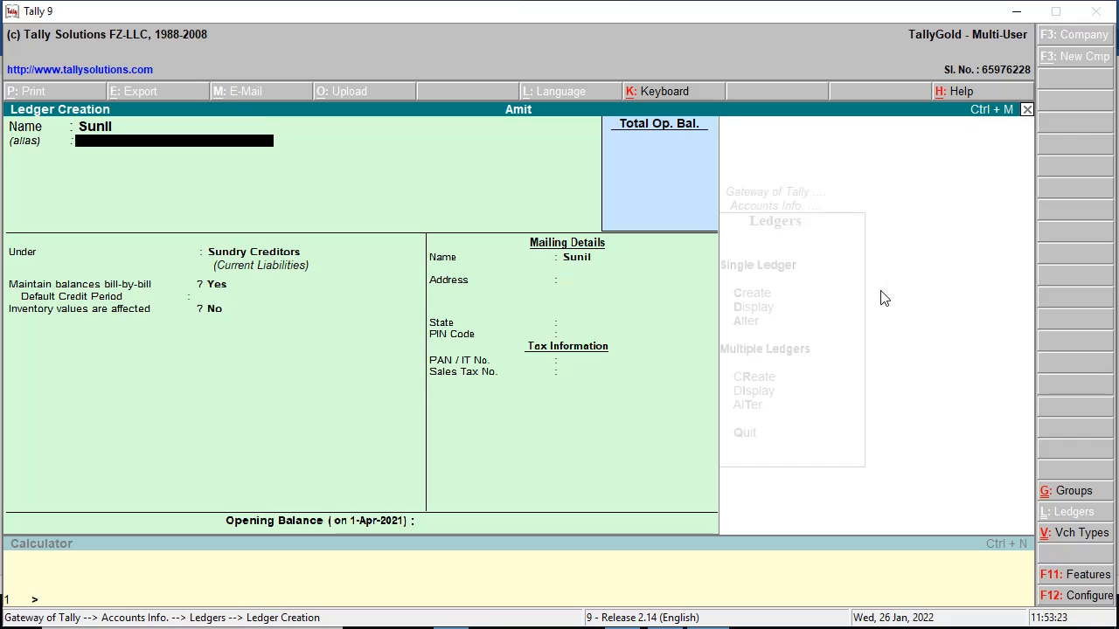
Place the row 7 person's ledger under Sundry Debtors, keep the remaining defaults, and save it
key(Return)
key(Down)
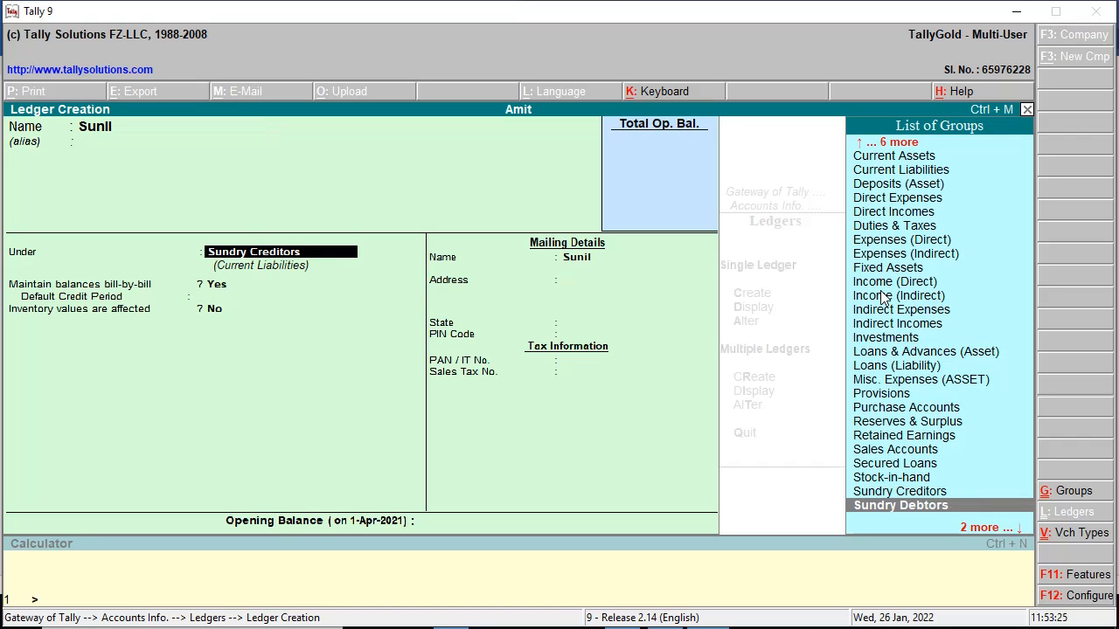
key(Return)
key(Return)
key(Return)
key(Return)
key(Return)
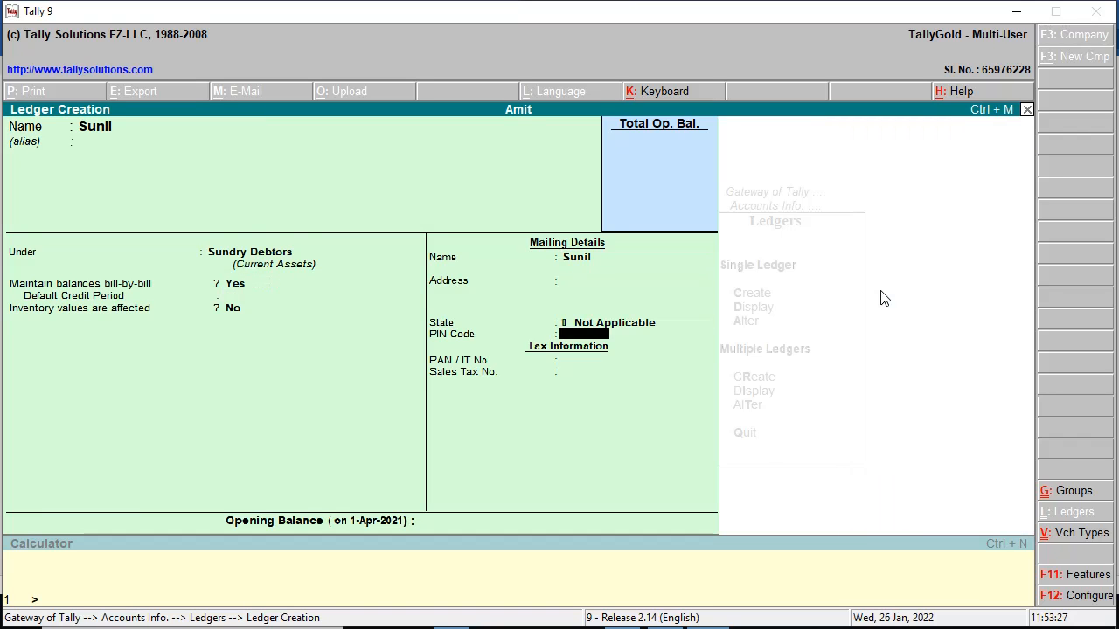
key(Return)
key(Return)
key(Return)
key(Return)
key(Return)
key(Return)
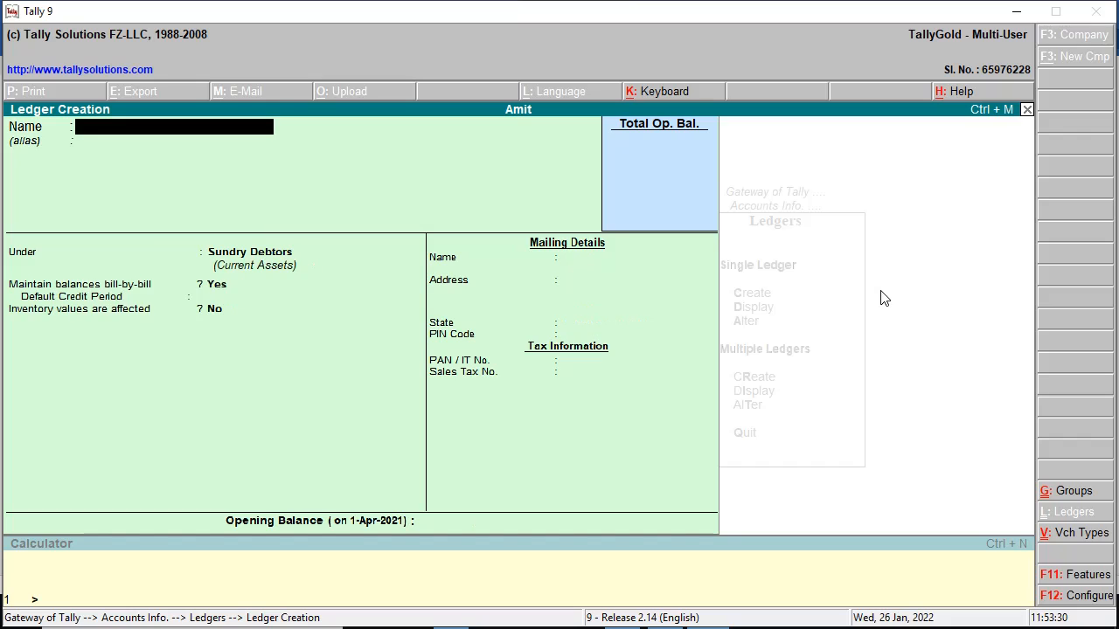
Look up row 8 of the List of Accounts in Word and create the Tally ledger Sales A/c under Sales Accounts with default details
key(alt+Tab)
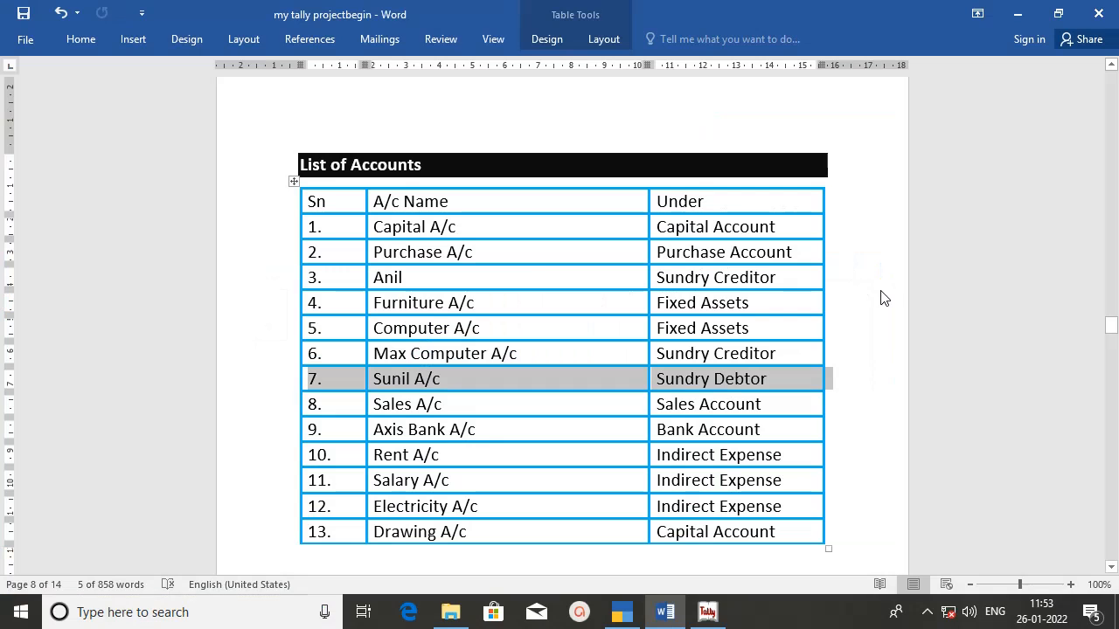
click(262, 412)
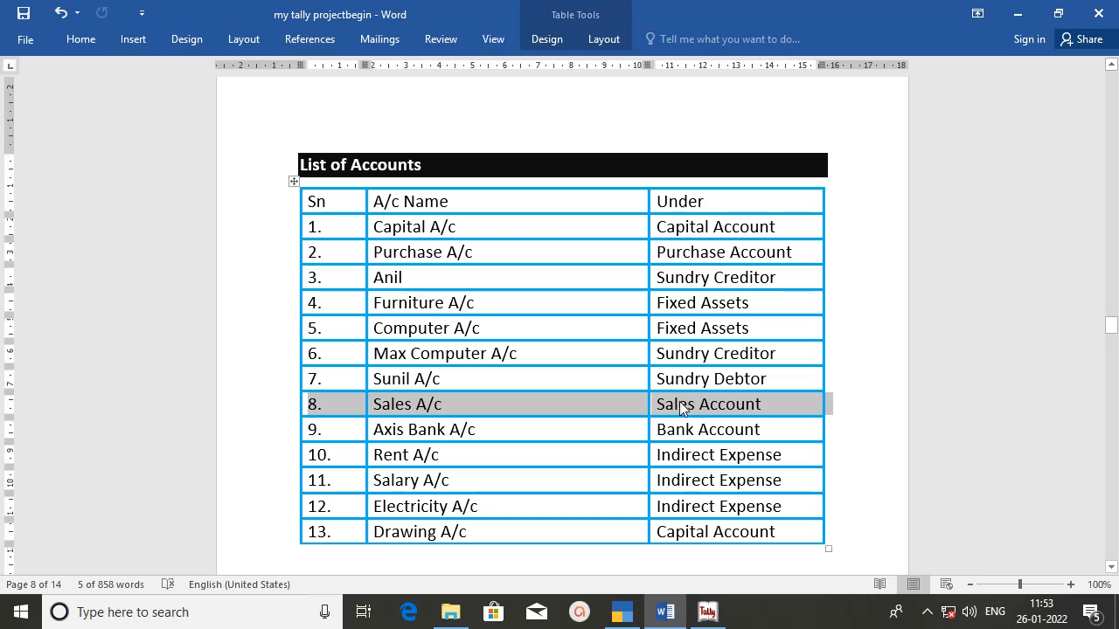
key(alt+Tab)
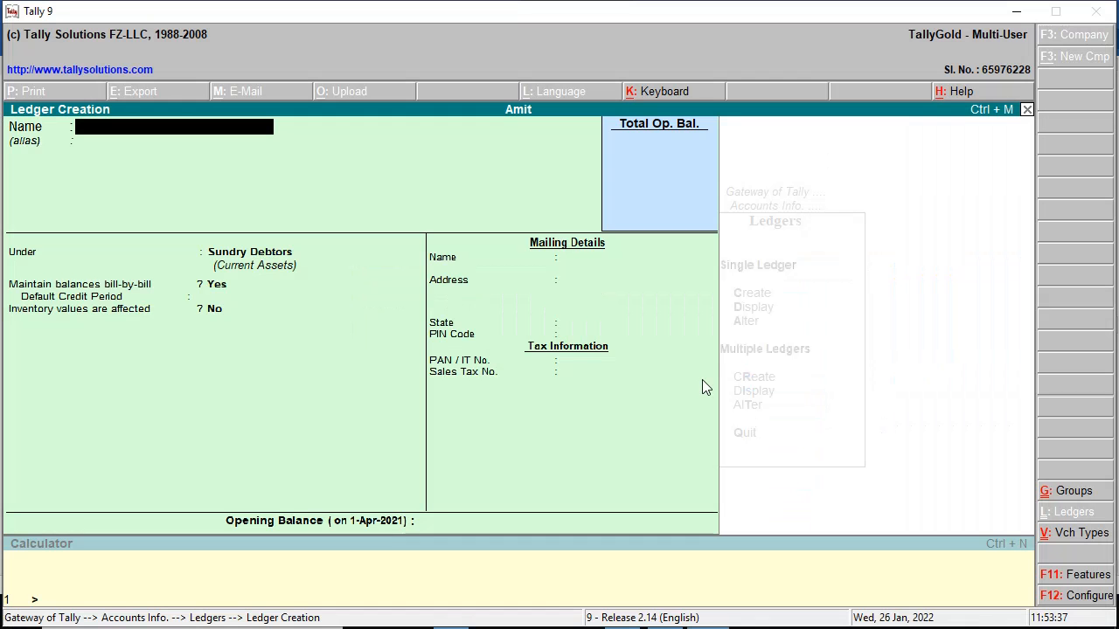
text(Sales)
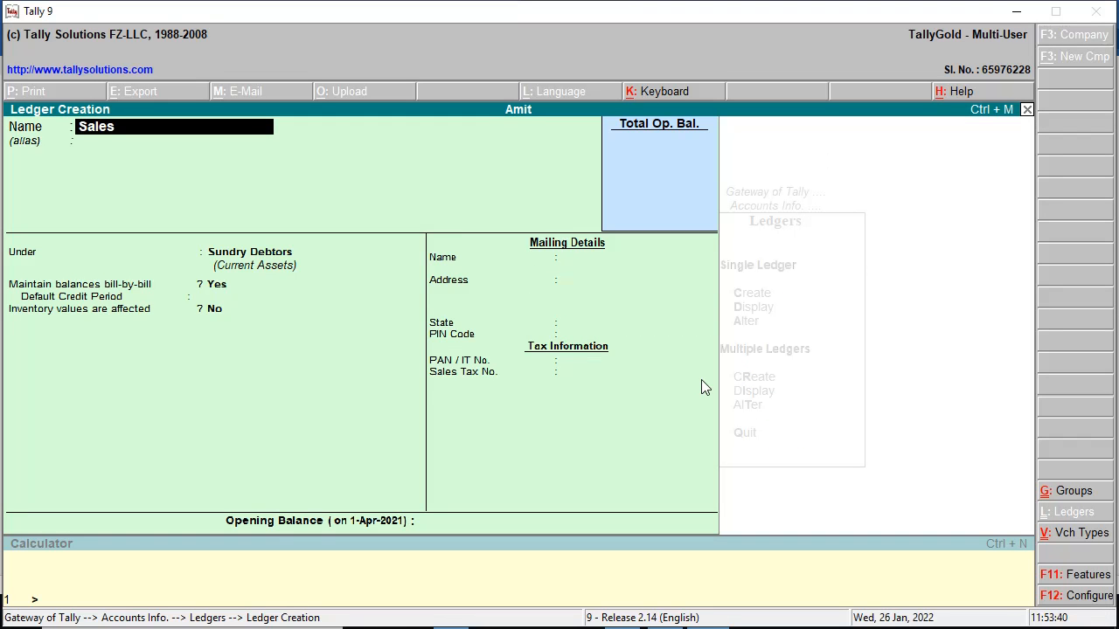
text( a/c)
key(Return)
key(Return)
text(Sa)
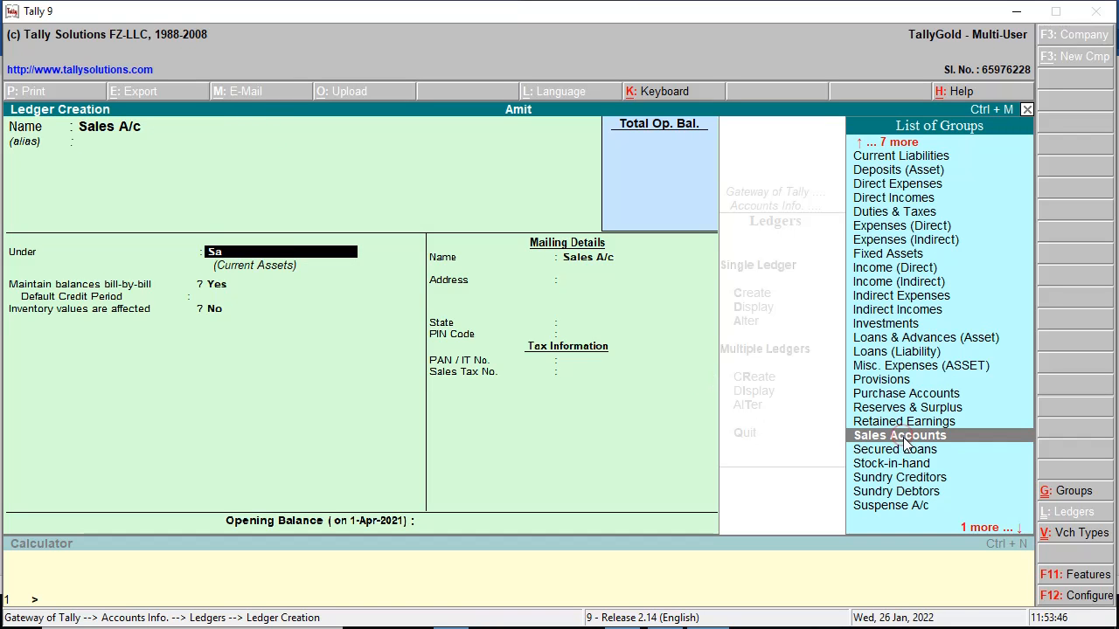
key(Return)
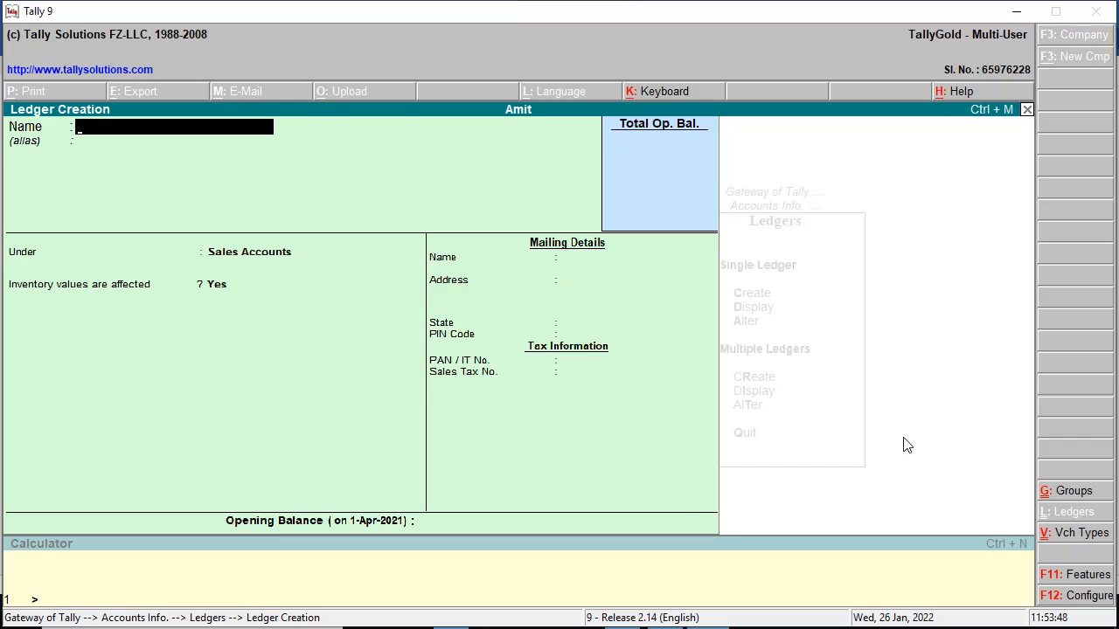
Look up row 9 of the List of Accounts in Word and name the next Tally ledger Axis Bank A/c, without an alias
key(alt+Tab)
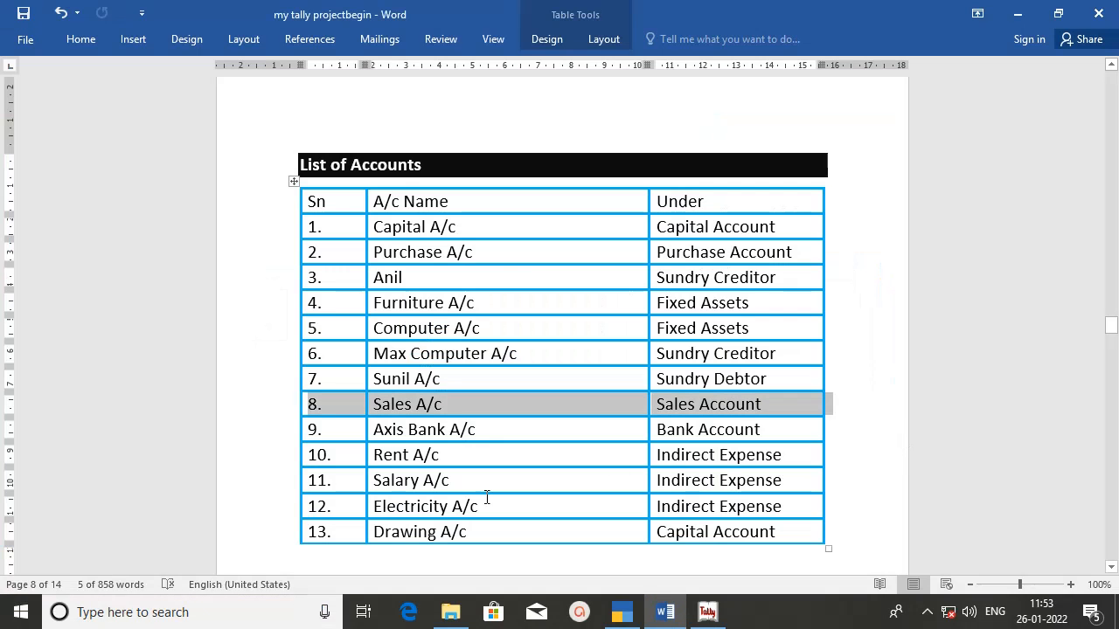
click(273, 433)
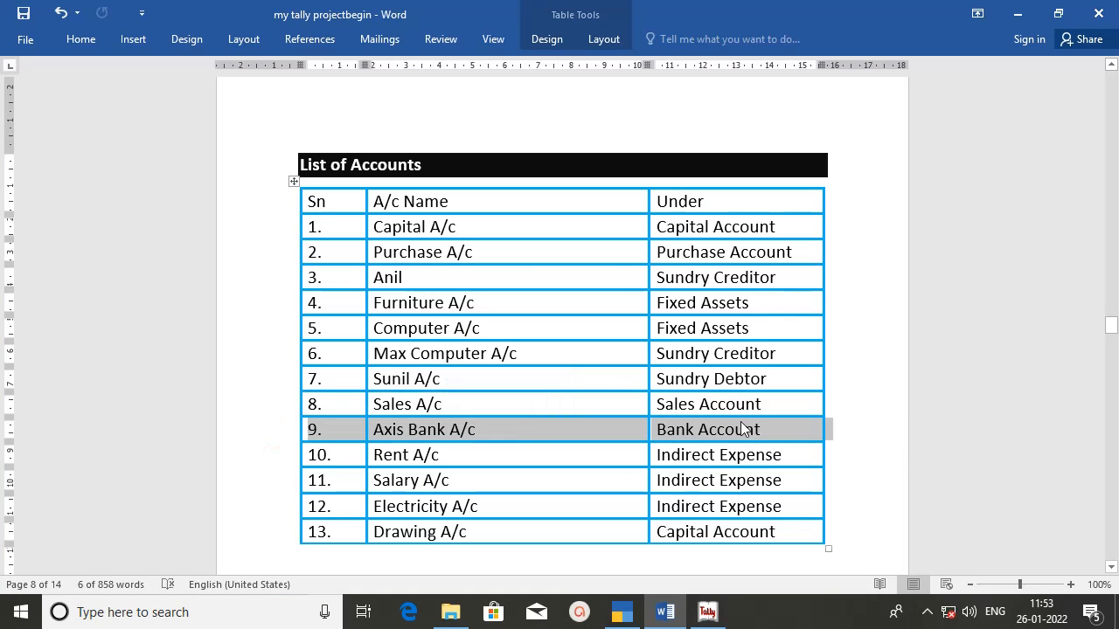
key(alt+Tab)
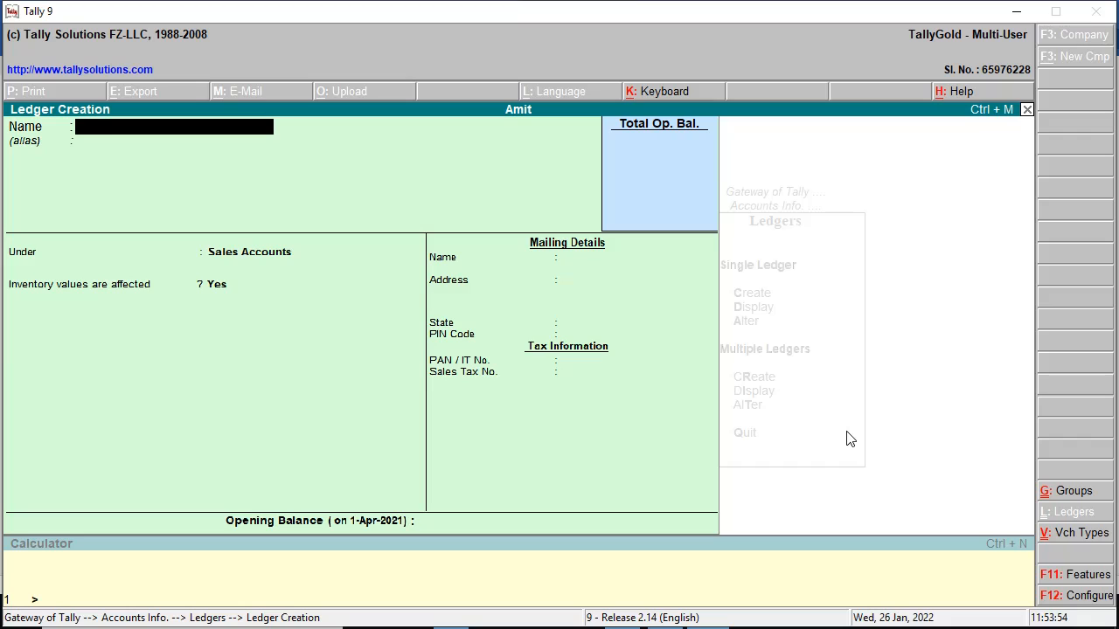
text(xis Bank A/c)
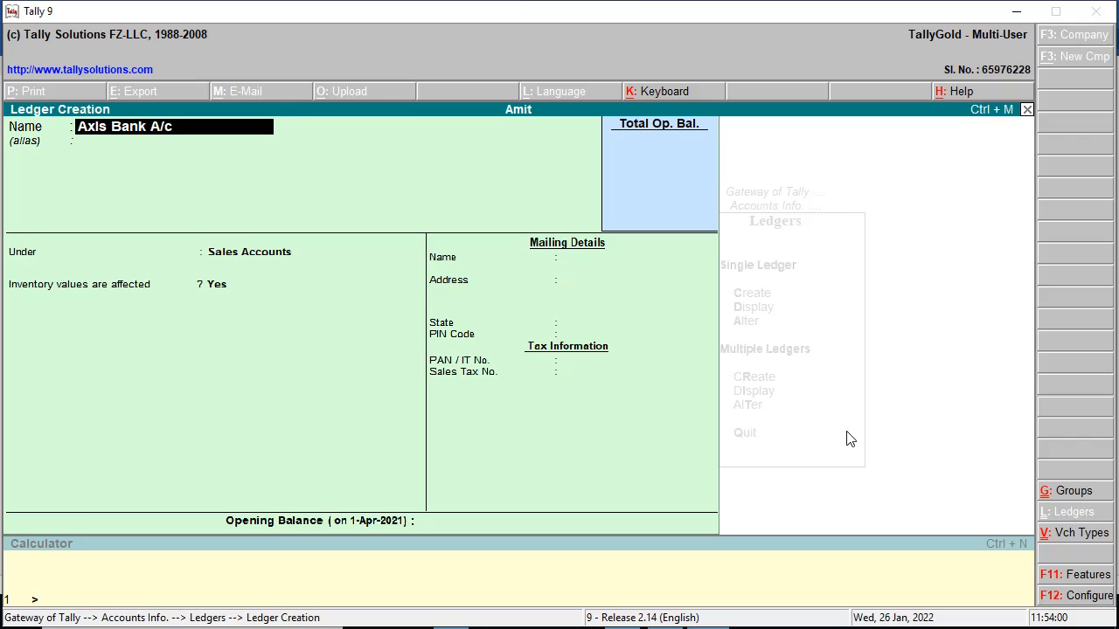
key(Return)
key(Return)
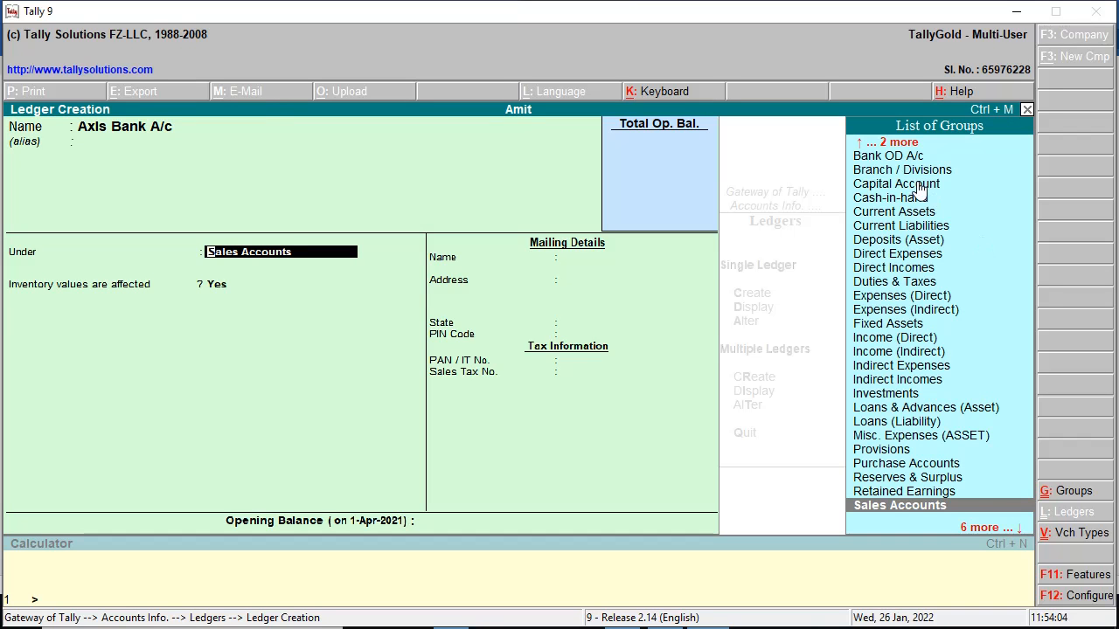
Place the Axis Bank A/c ledger under Bank Accounts and save it with the remaining defaults
key(Up)
key(Up)
key(Up)
key(Up)
key(Up)
key(Up)
key(Up)
key(Up)
key(Up)
key(Up)
key(Up)
key(Up)
key(Up)
key(Up)
key(Up)
key(Up)
key(Up)
key(Up)
key(Up)
key(Up)
key(Up)
key(Up)
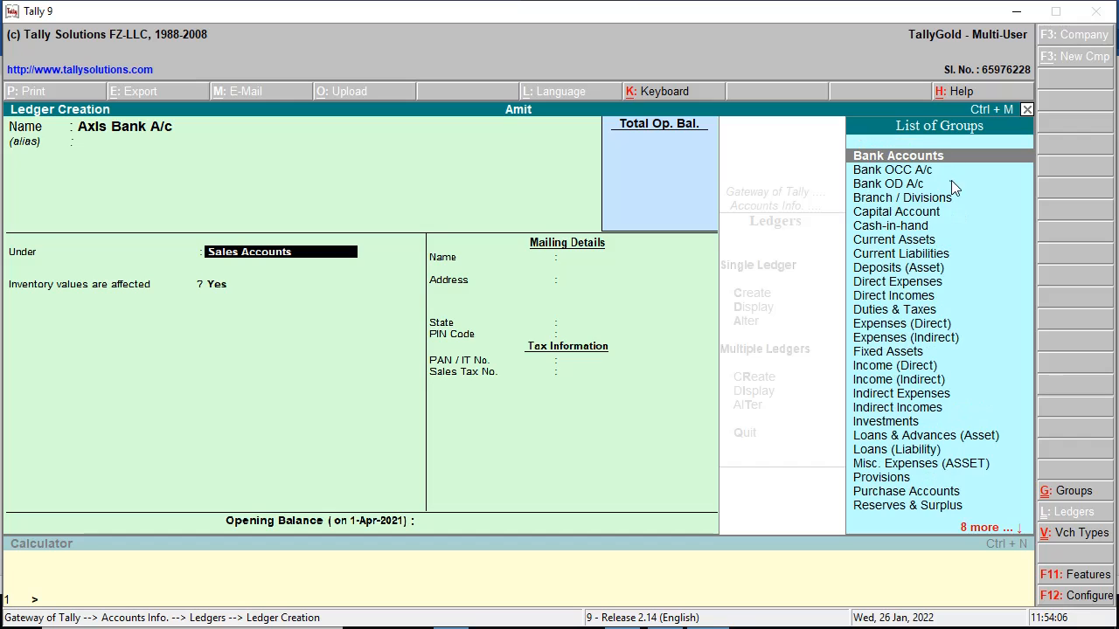
click(934, 155)
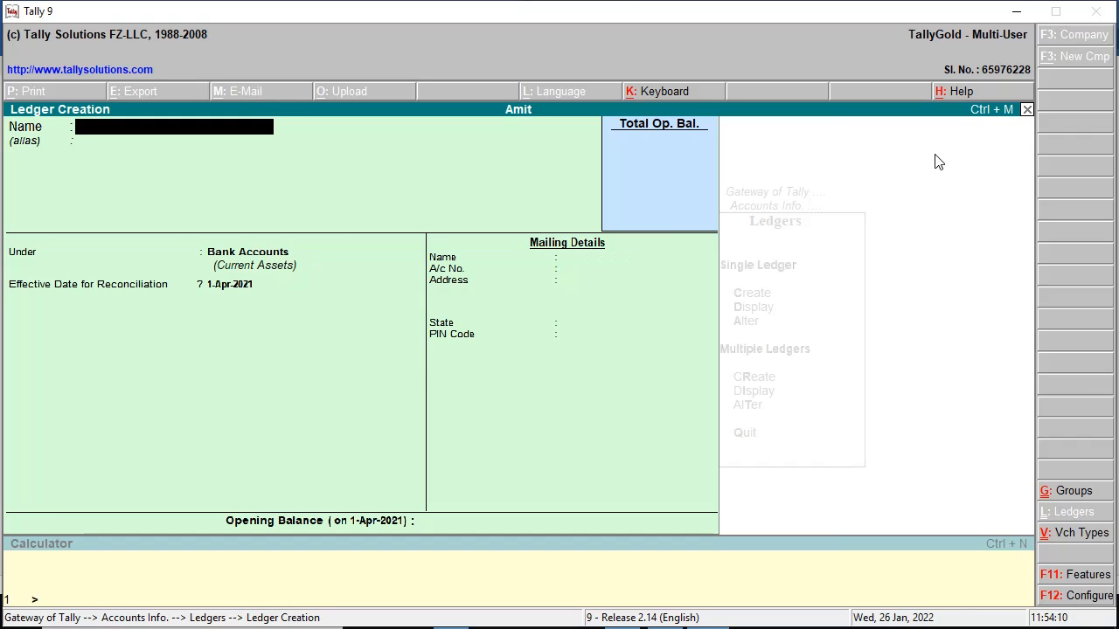
Look up rows 10 to 12 of the List of Accounts in Word and name the next Tally ledger Rent A/c, without an alias
key(alt+Tab)
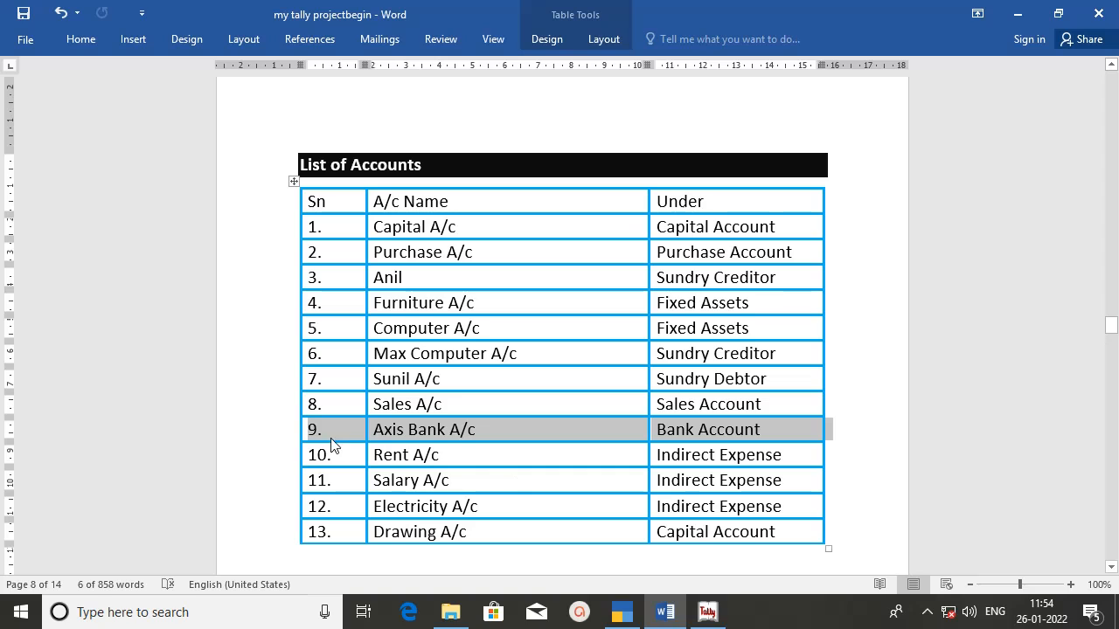
mouse_move(283, 458)
drag(271, 455, 267, 509)
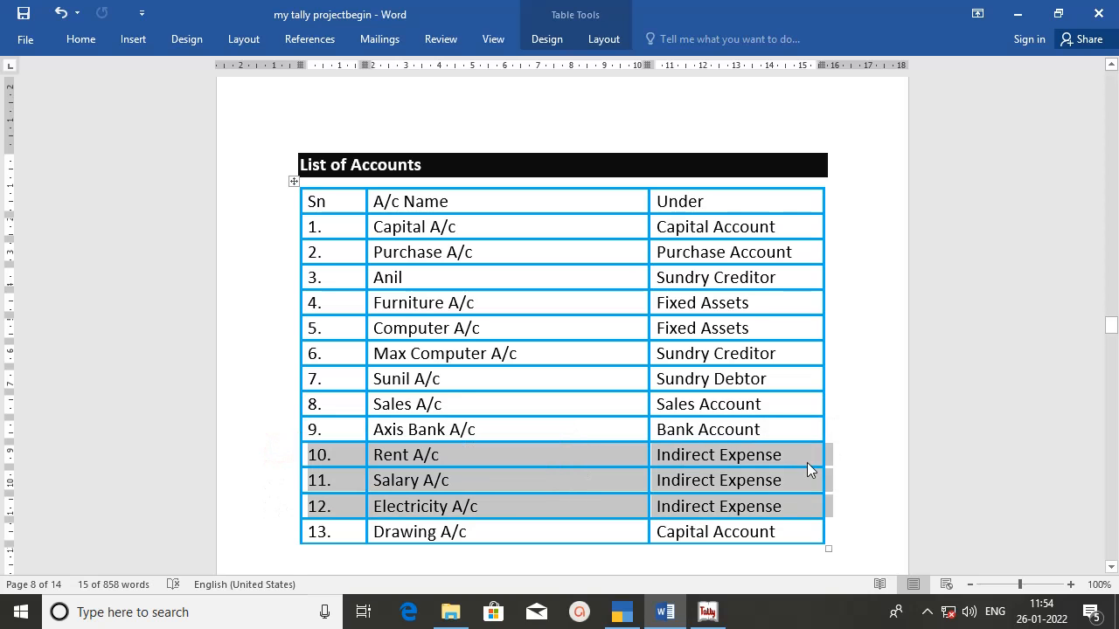
key(alt+Tab)
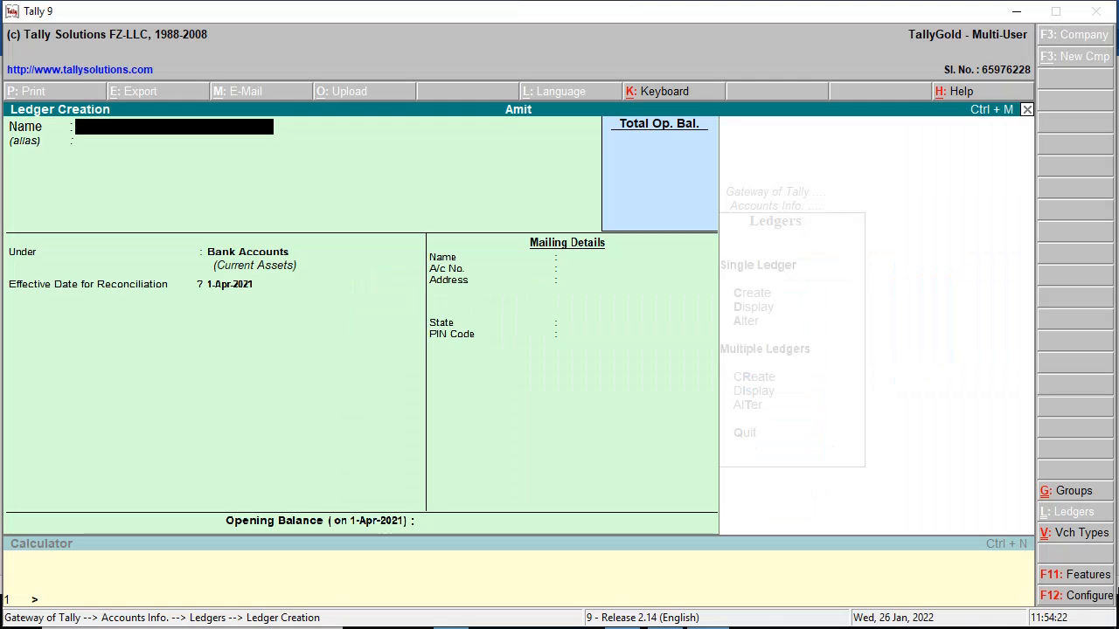
text(Rent a)
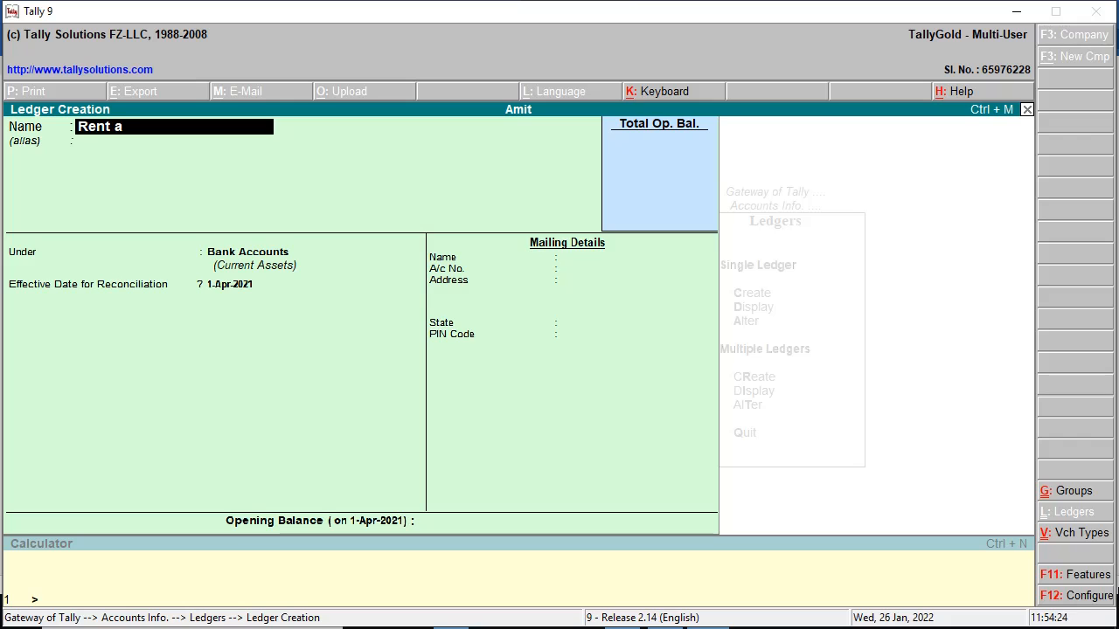
text(/c)
key(Return)
key(Return)
Place the Rent A/c ledger under Indirect Expenses, keep the remaining defaults, and save it
text(I)
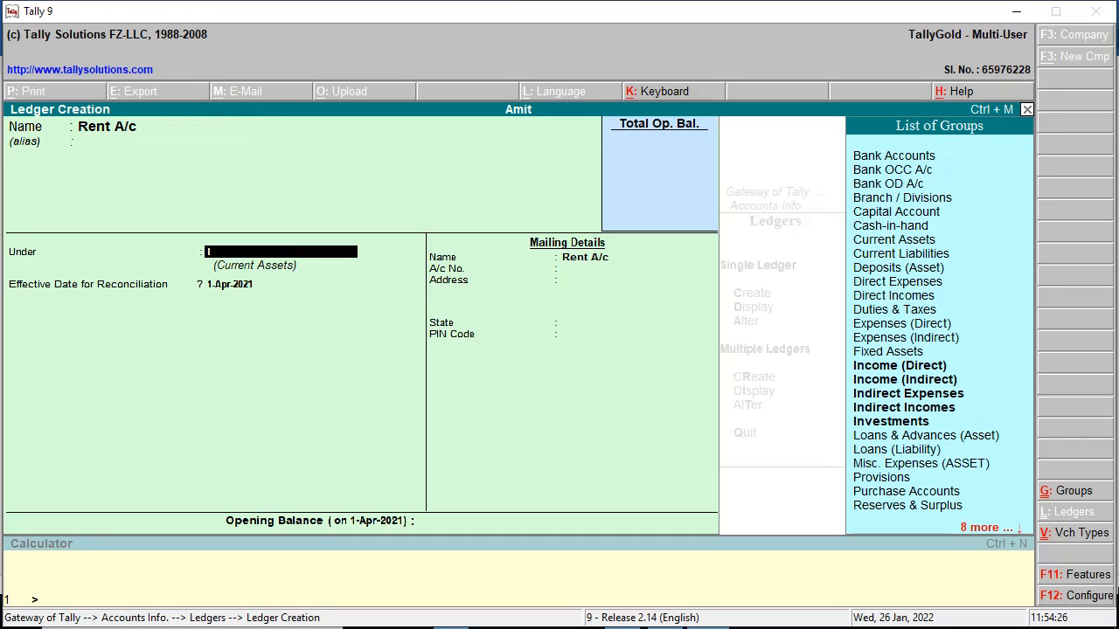
click(901, 394)
key(Return)
key(Return)
key(Return)
key(Return)
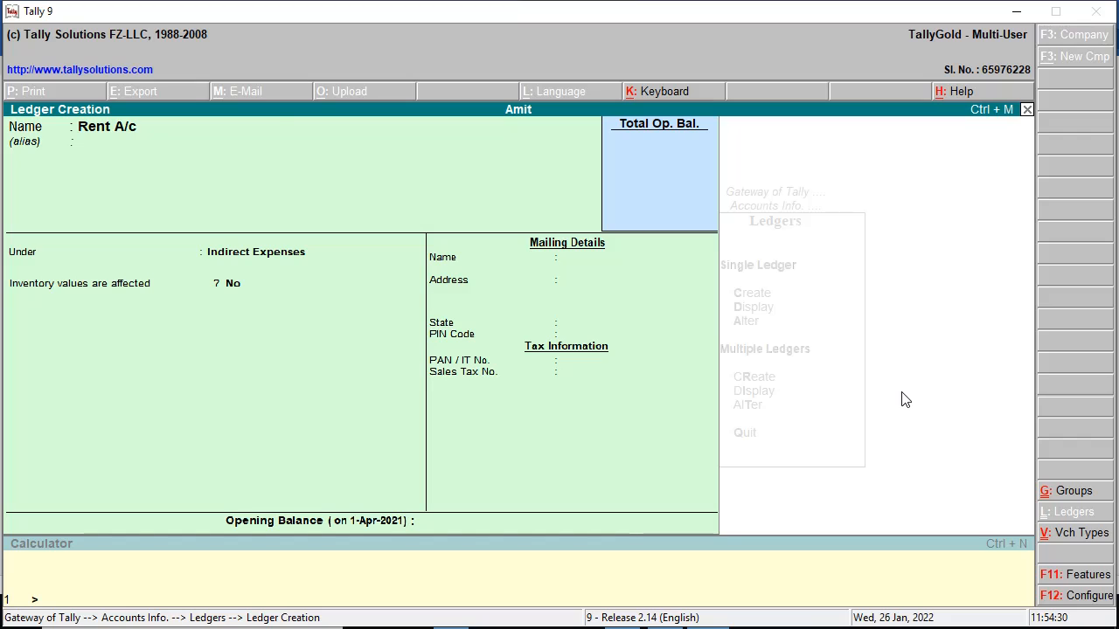
Create the ledger Salary A/c under Indirect Expenses, without an alias and with the remaining defaults
text(Sal)
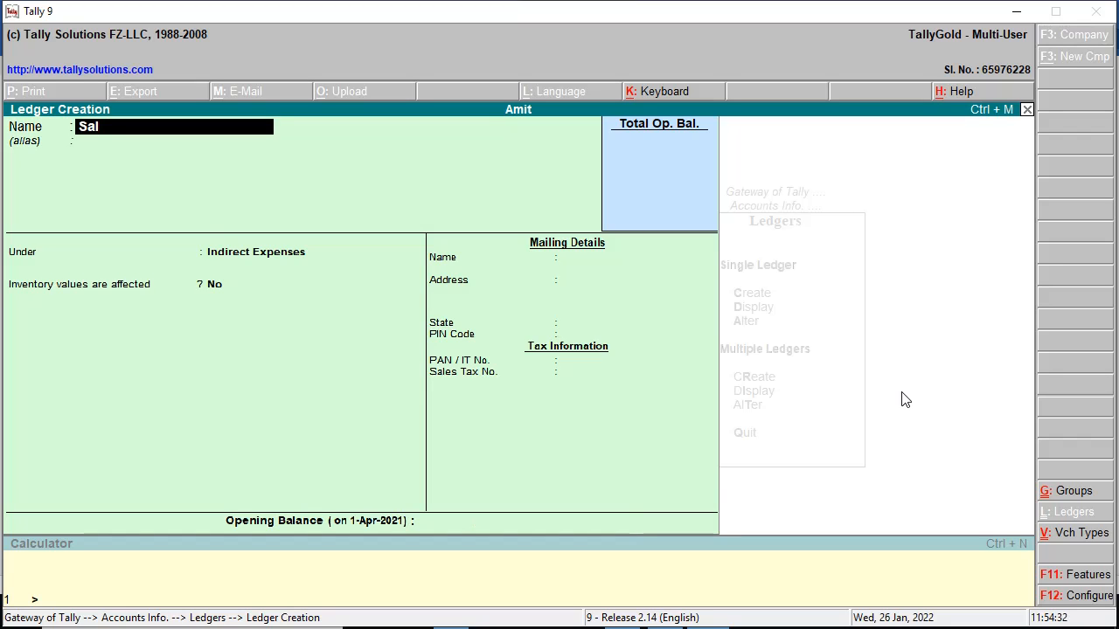
text(a)
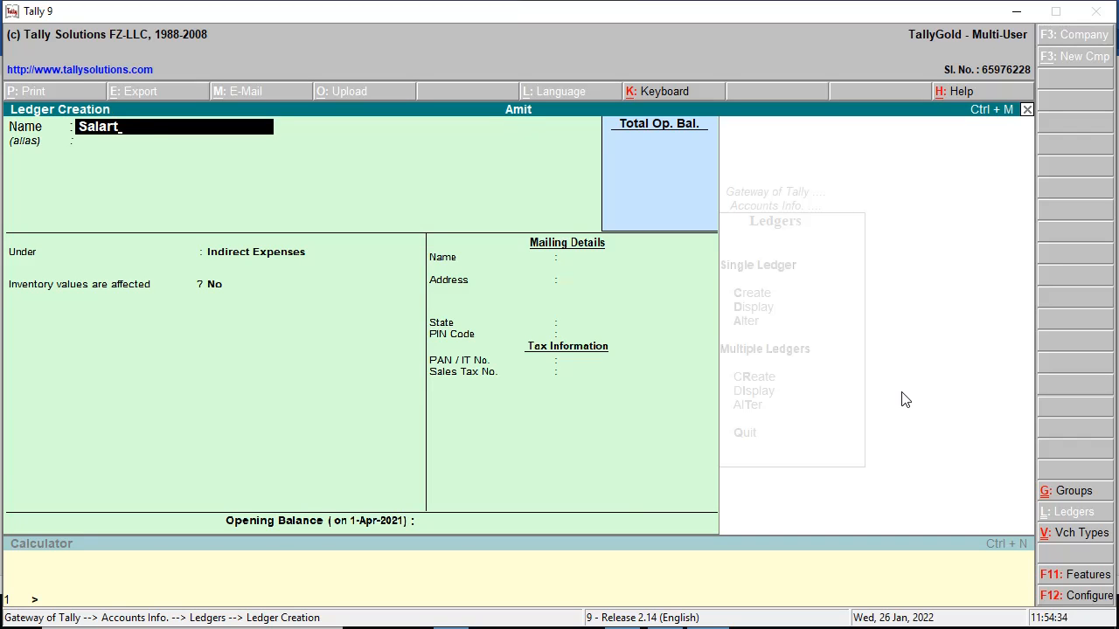
text(ry A/c)
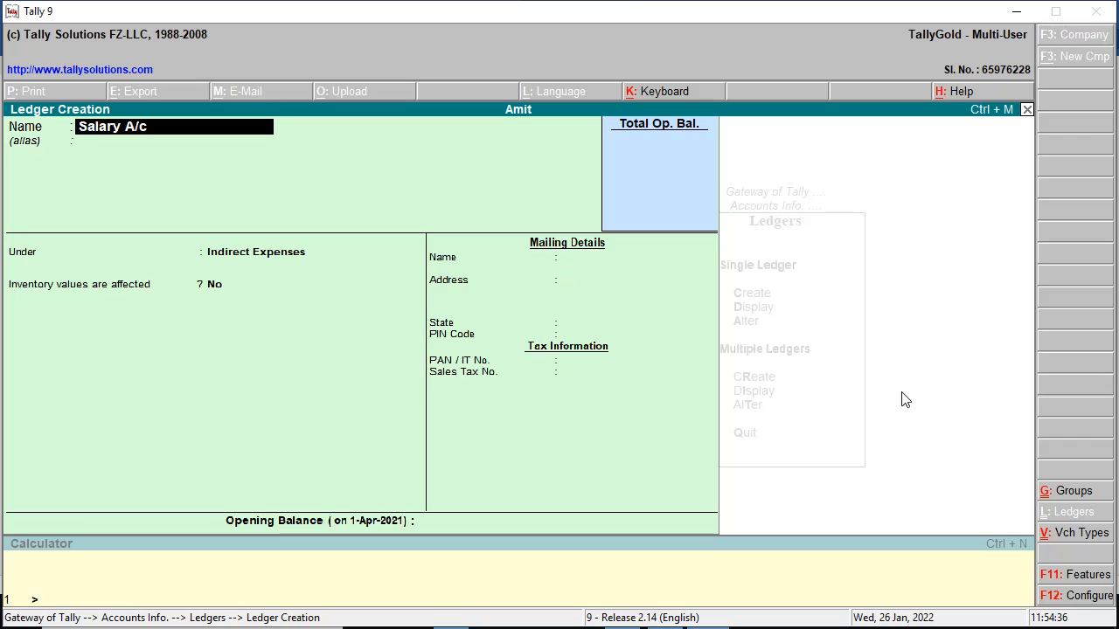
key(Return)
key(Return)
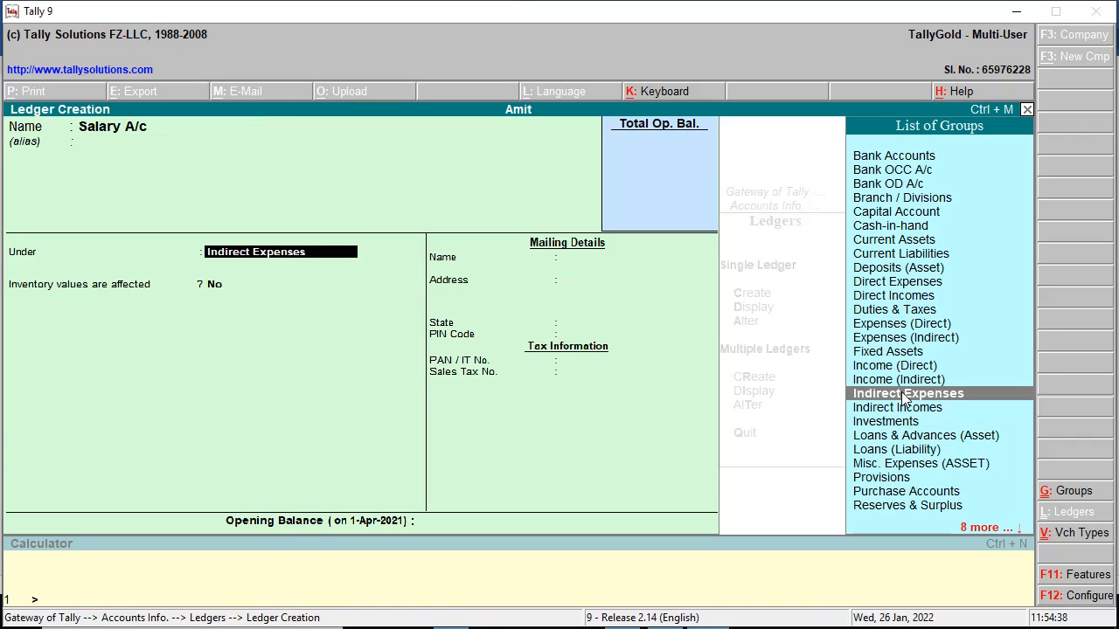
key(Return)
key(Return)
key(Return)
key(n)
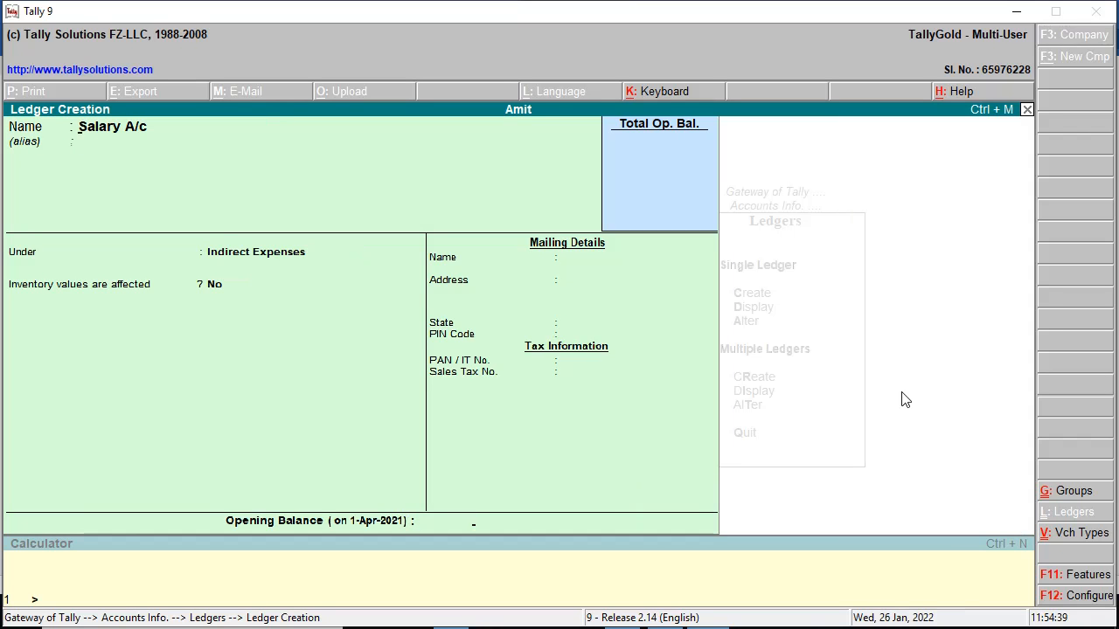
Create the ledger Electricity A/c under Indirect Expenses, without an alias and with the remaining defaults
text(E)
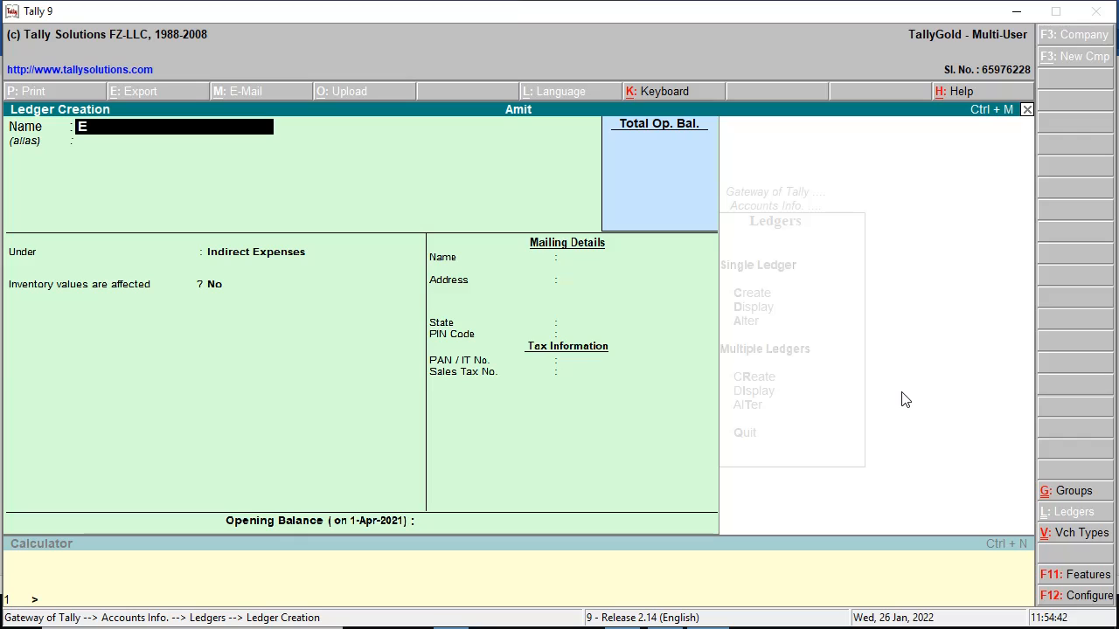
text(lec)
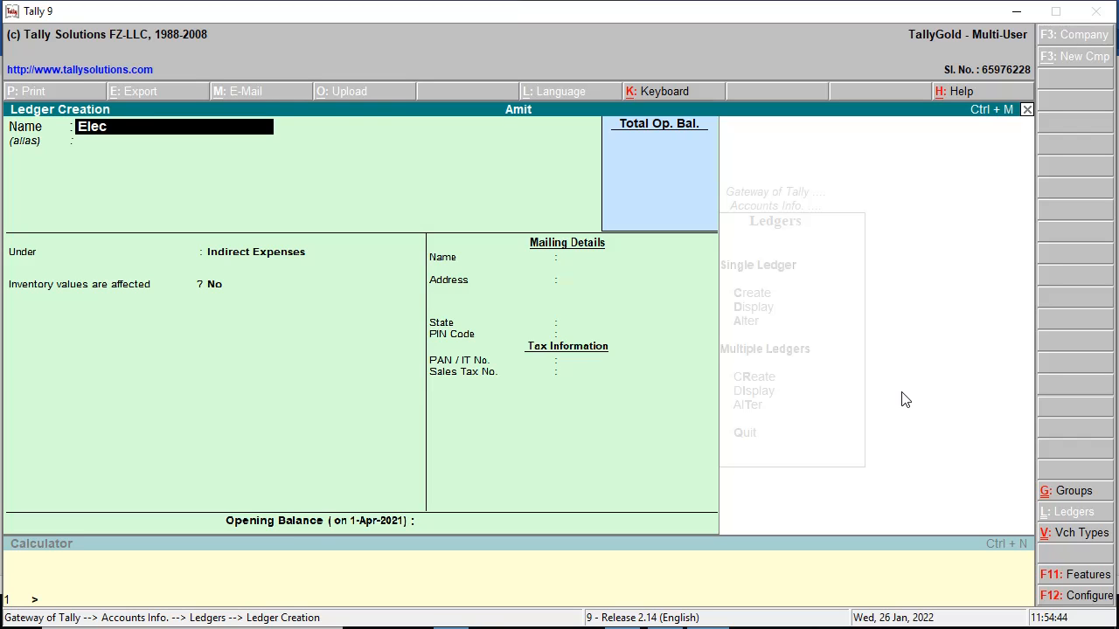
text(tricity a/c)
key(Return)
key(Return)
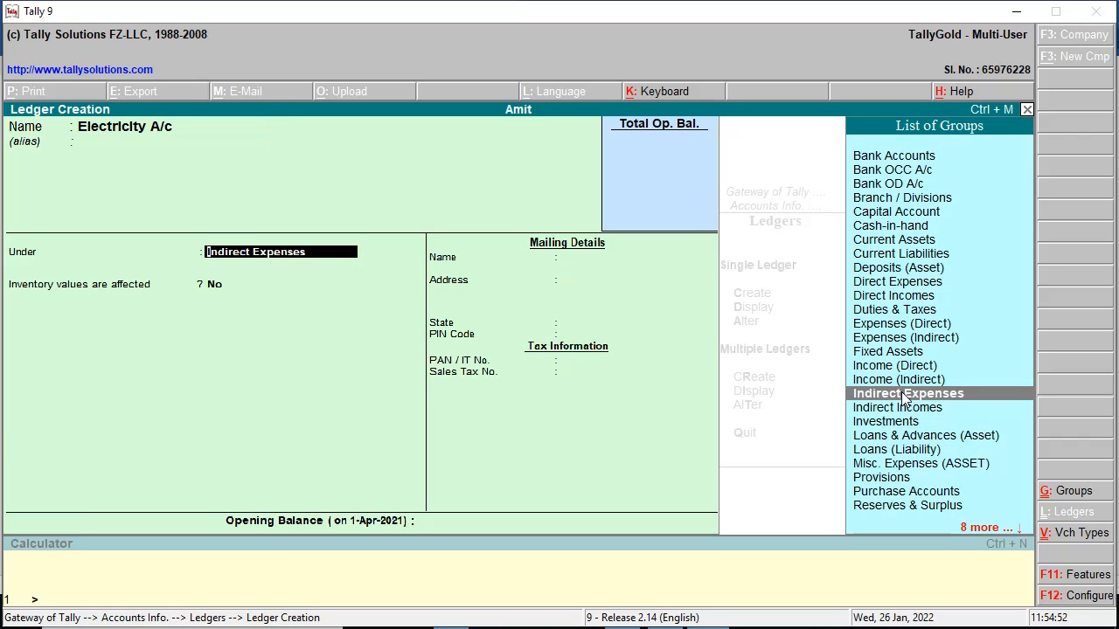
key(Return)
key(Return)
key(Return)
key(Return)
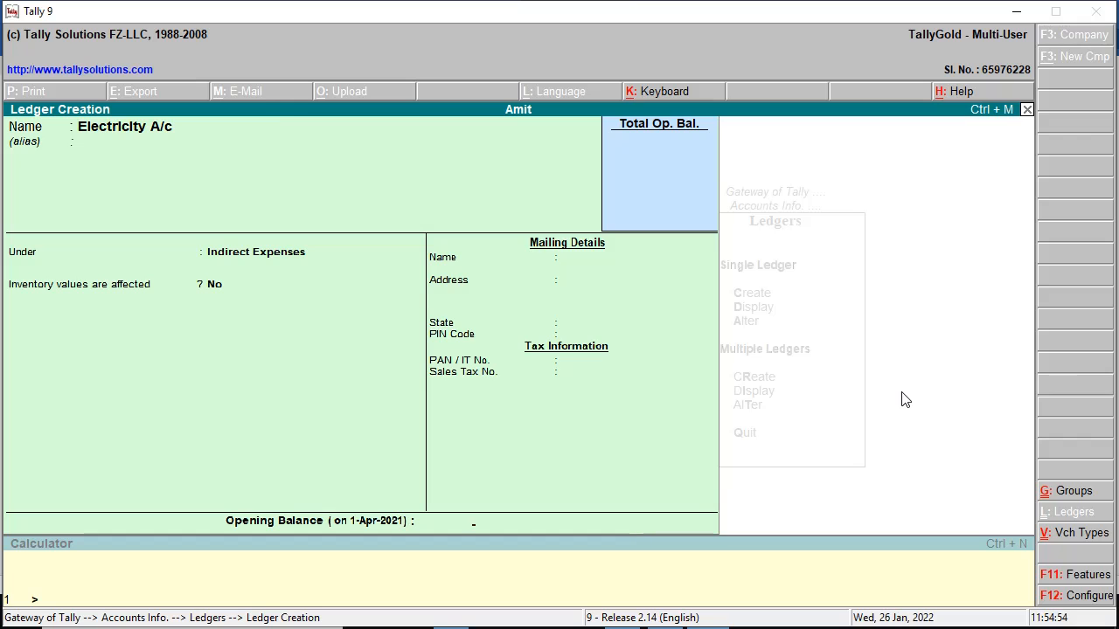
Look up row 13 of the List of Accounts in Word and name the next Tally ledger Drawing A/c, without an alias
key(alt+Tab)
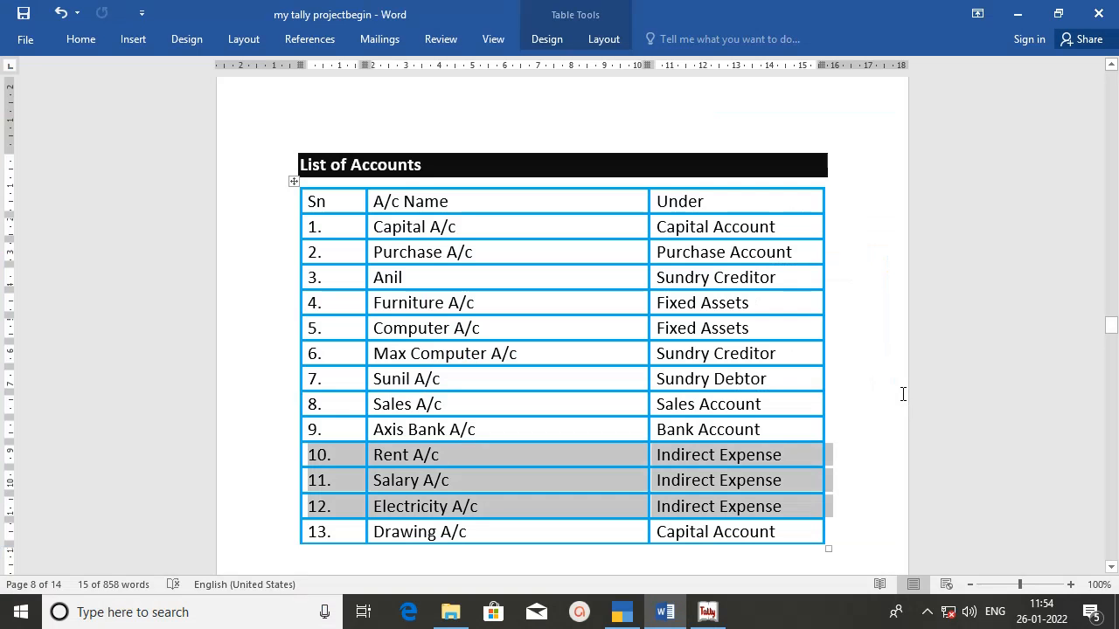
click(262, 531)
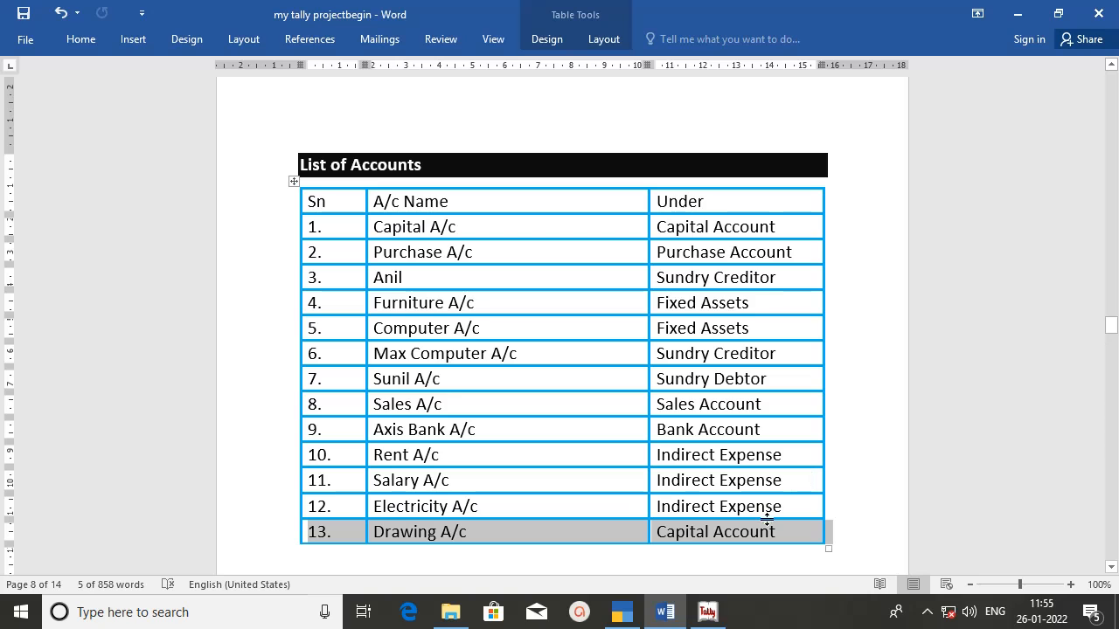
key(alt+Tab)
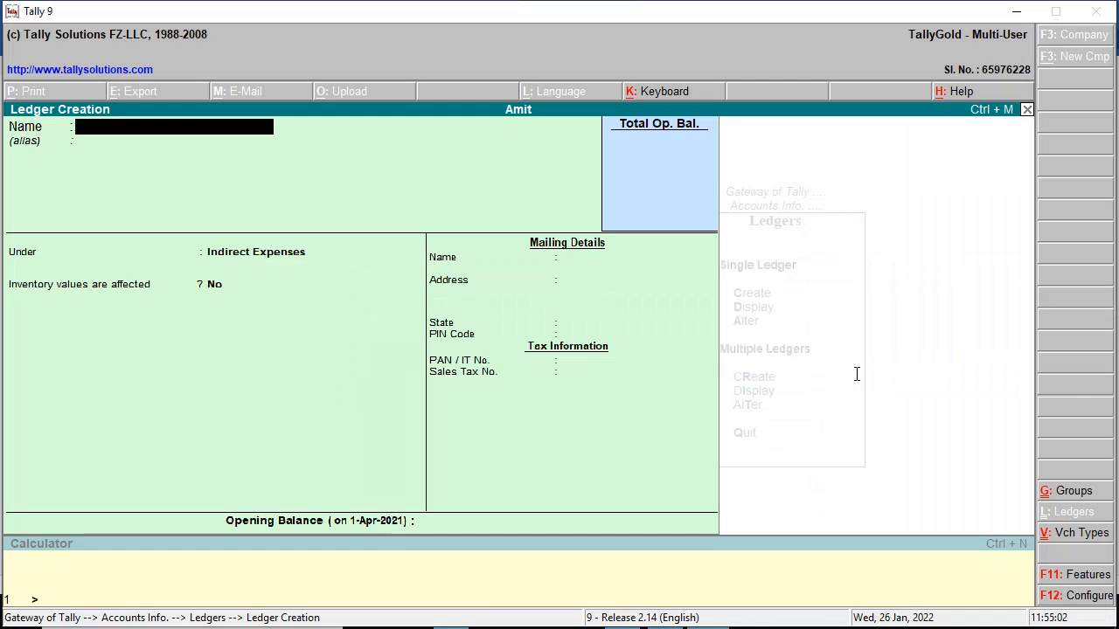
text(Dra)
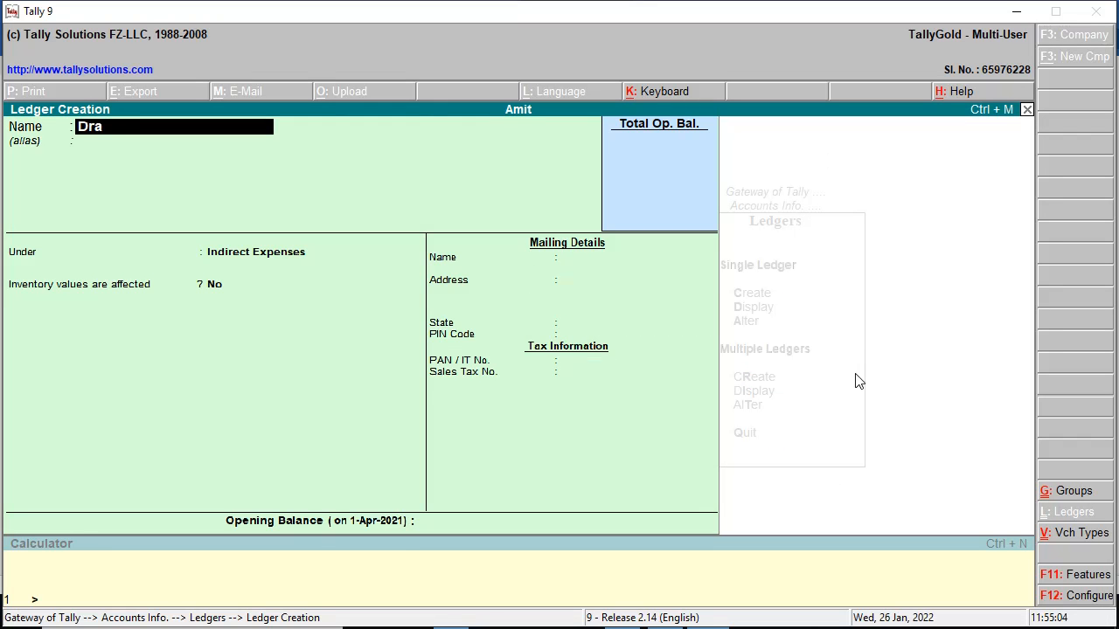
text(wing a/)
key(Return)
key(Return)
Place the Drawing A/c ledger under Capital Account and save it with the remaining defaults
text(Cap)
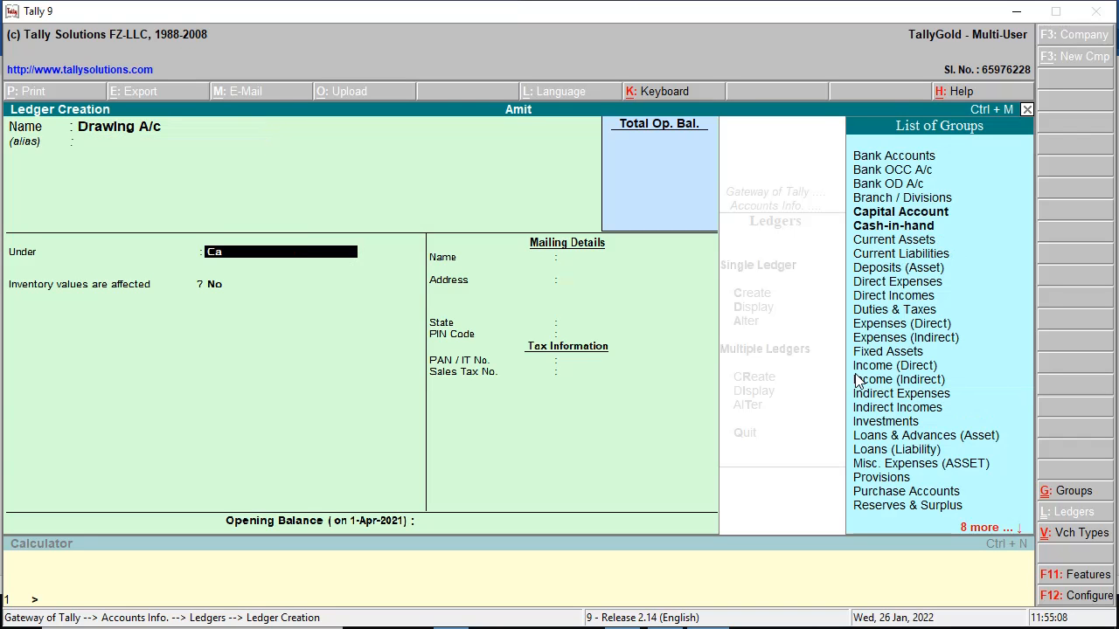
key(Return)
key(Return)
key(Return)
key(Return)
key(Return)
key(Return)
key(Return)
key(Return)
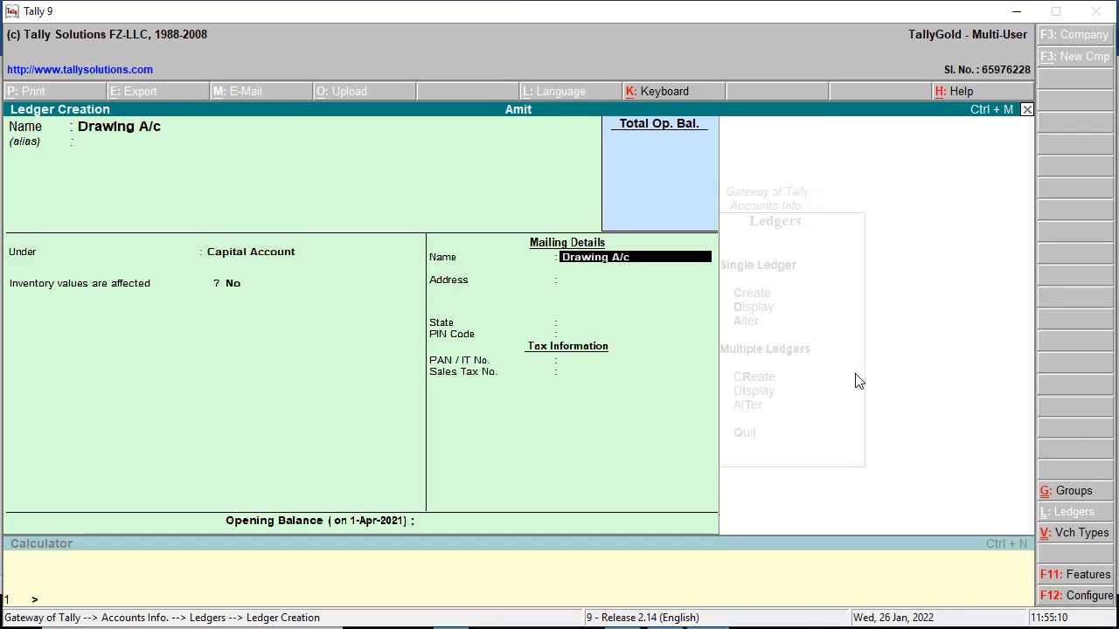
key(Return)
key(Return)
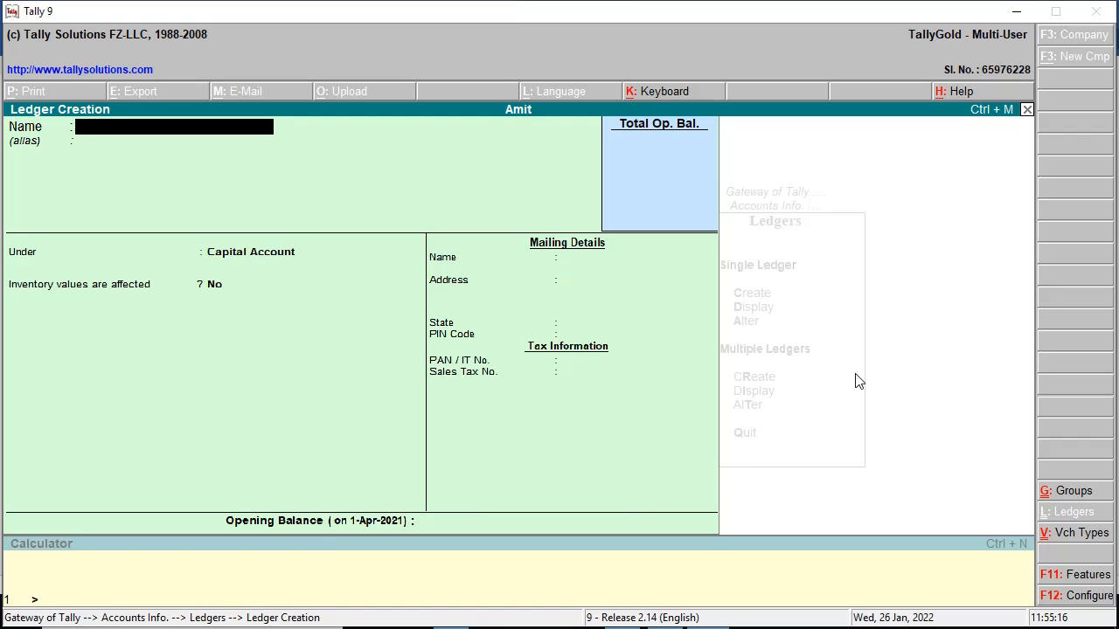
Check the Word list of accounts against all ledgers in Tally's multiple-ledger alteration list, then quit the list without saving
key(alt+Tab)
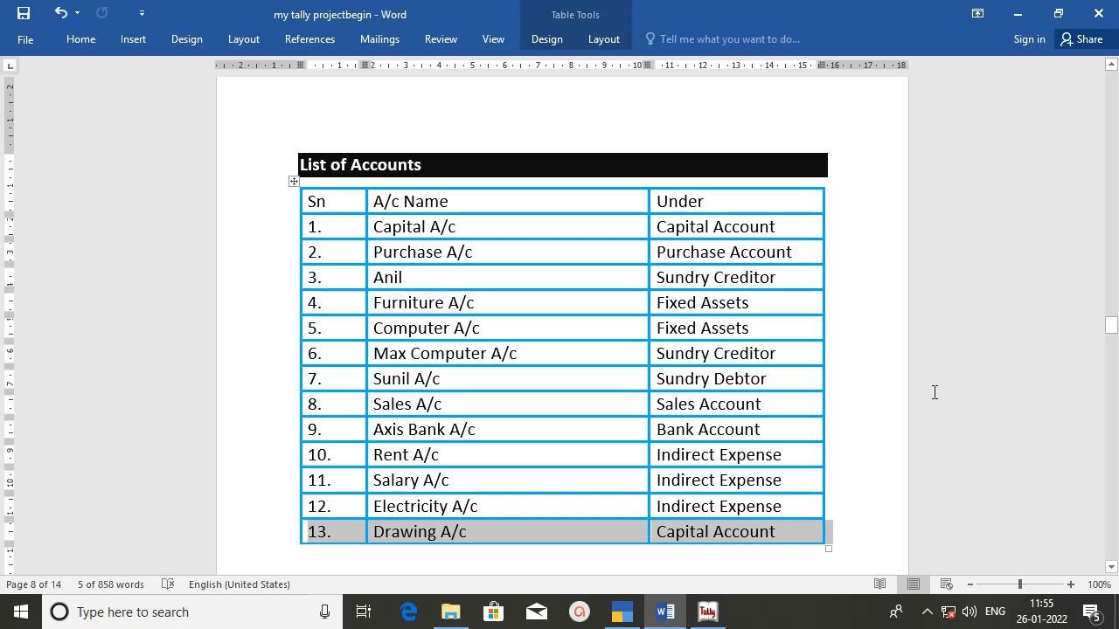
key(alt+Tab)
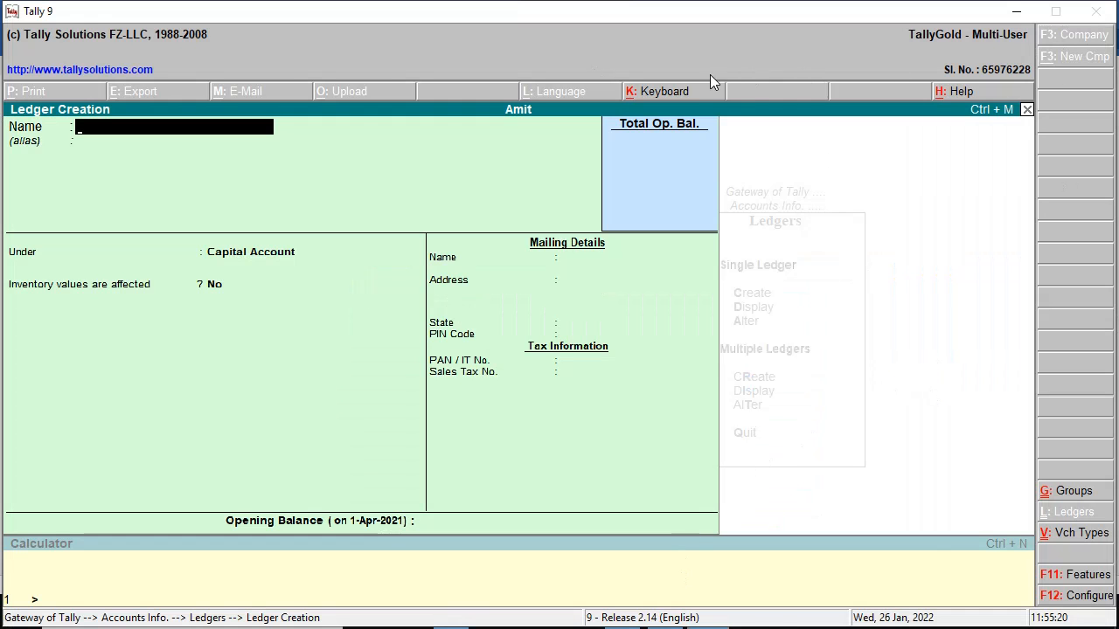
click(1027, 109)
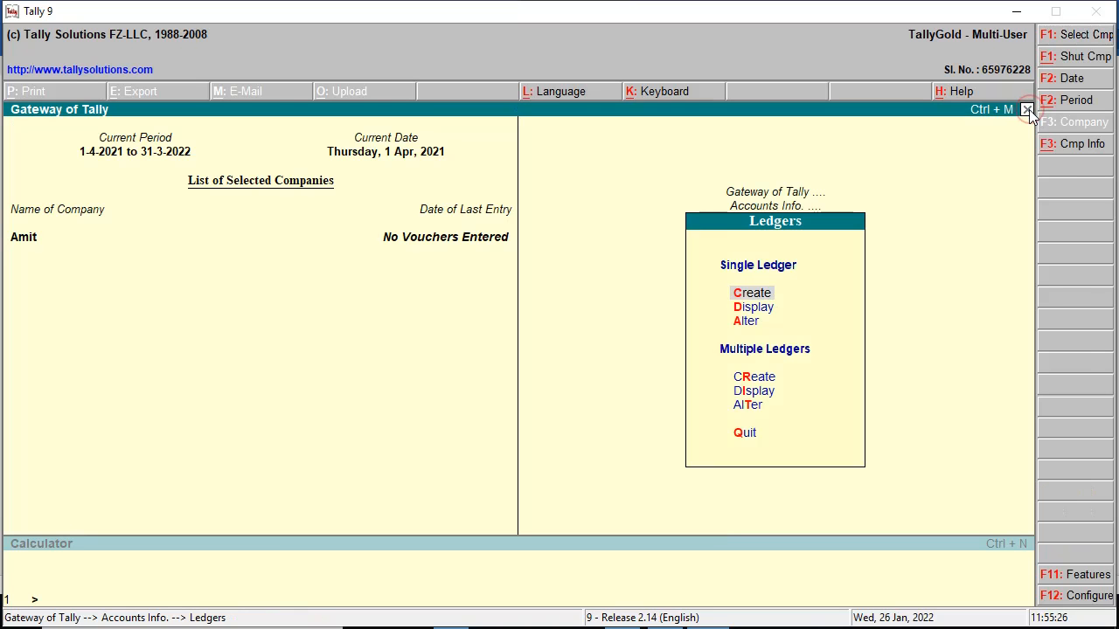
click(750, 406)
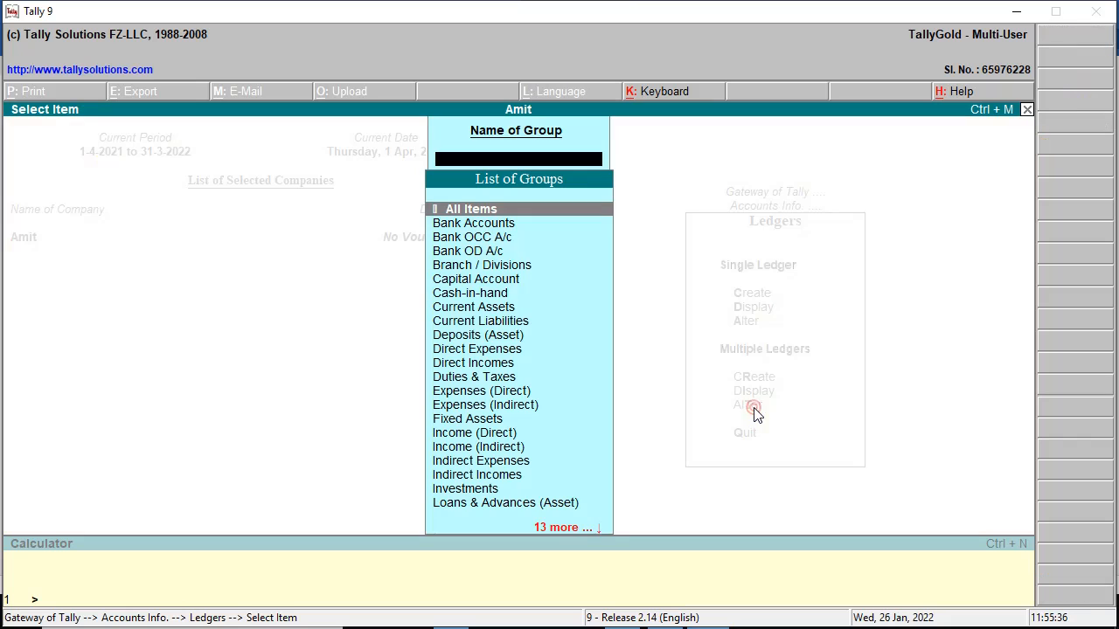
click(483, 210)
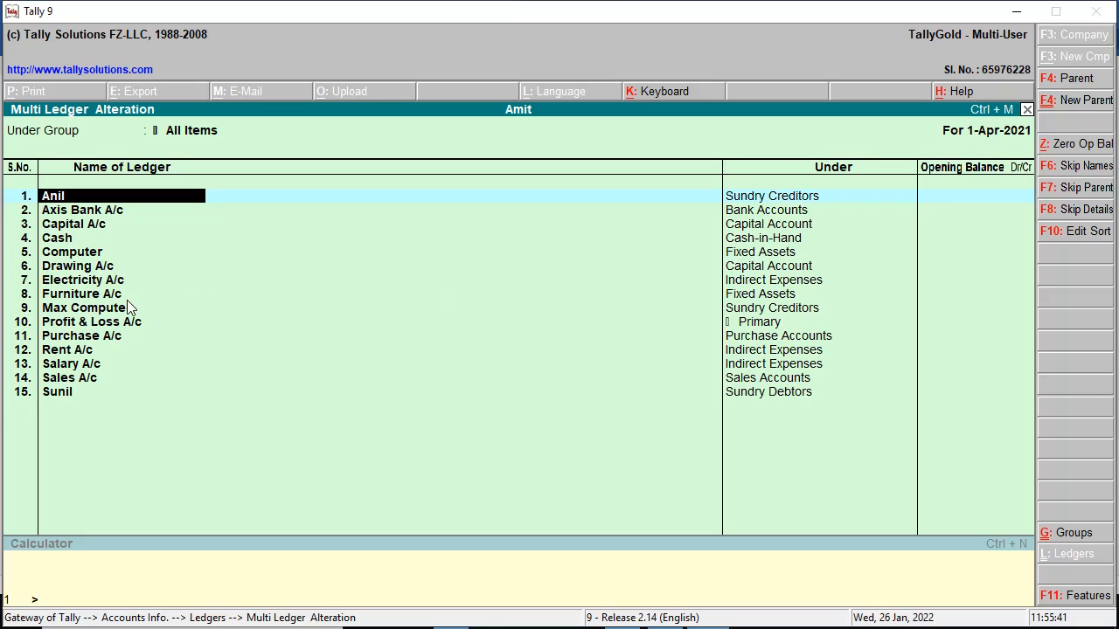
click(57, 243)
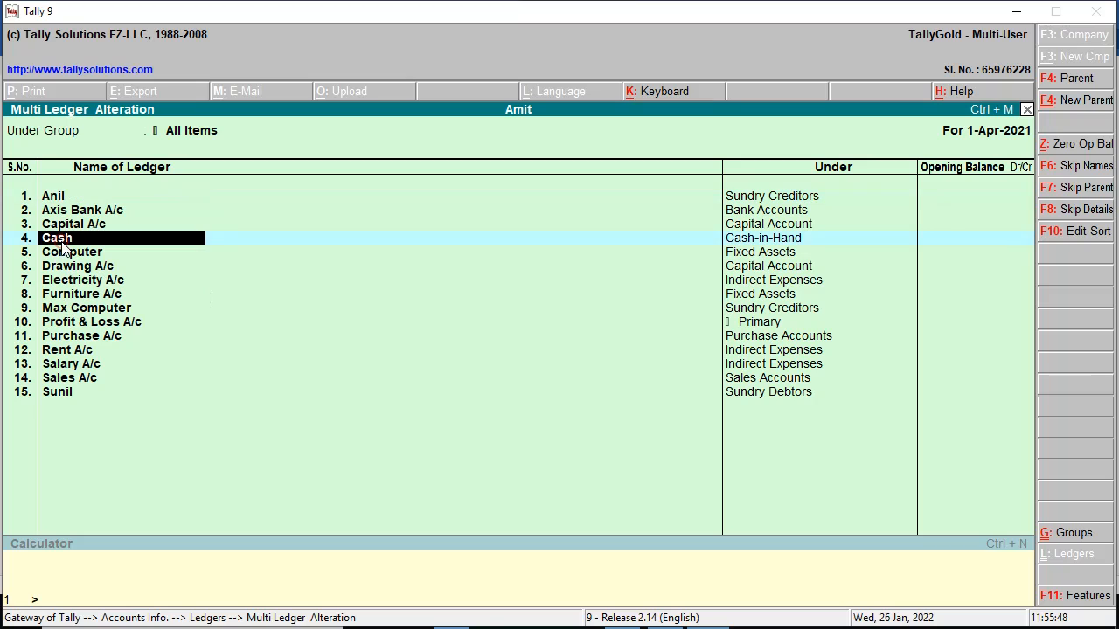
click(50, 323)
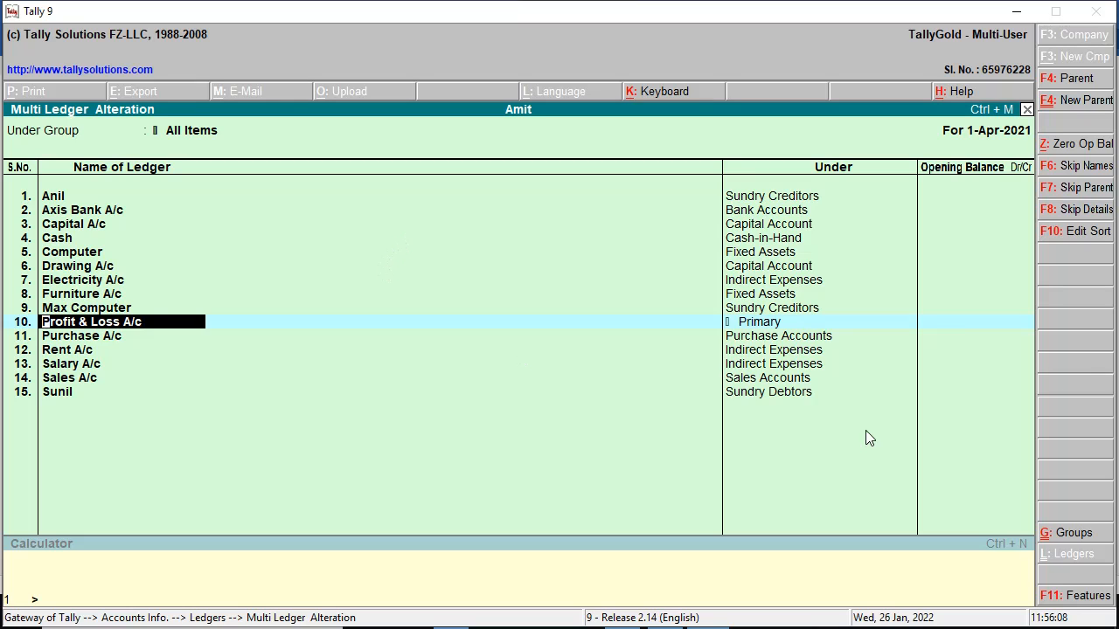
key(BackSpace)
key(Escape)
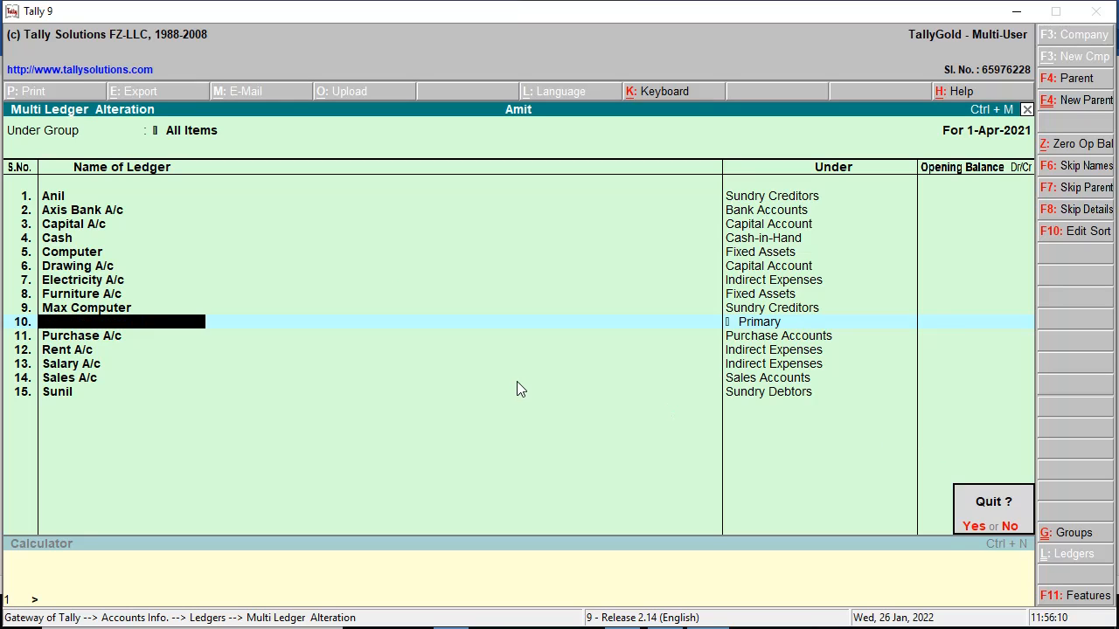
key(y)
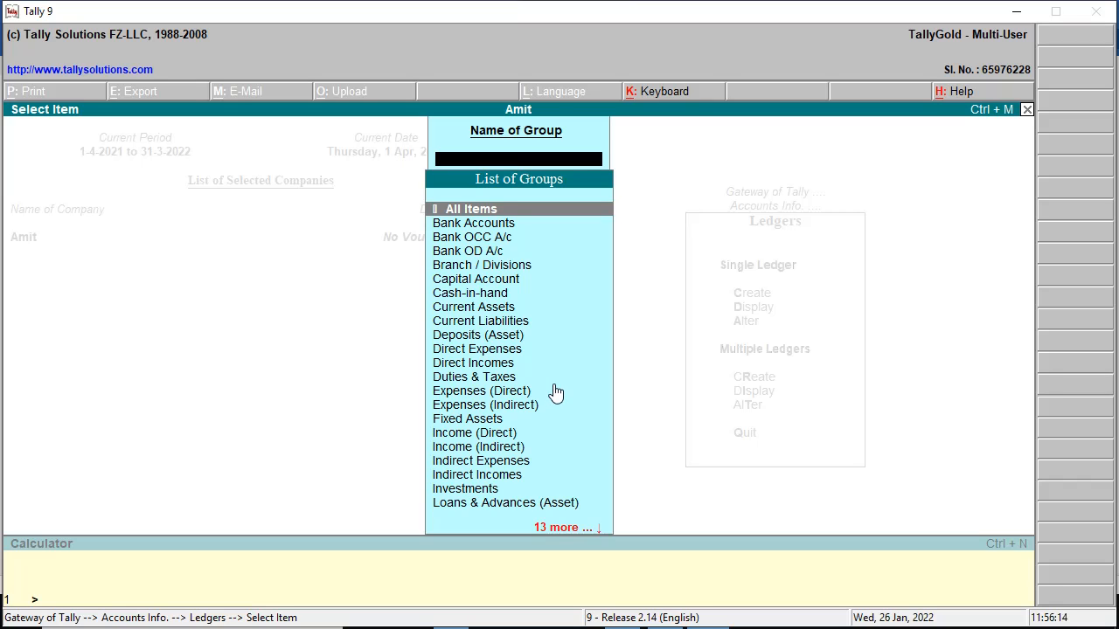
Return to the Gateway of Tally and start a new Journal voucher under Accounting Vouchers
key(Escape)
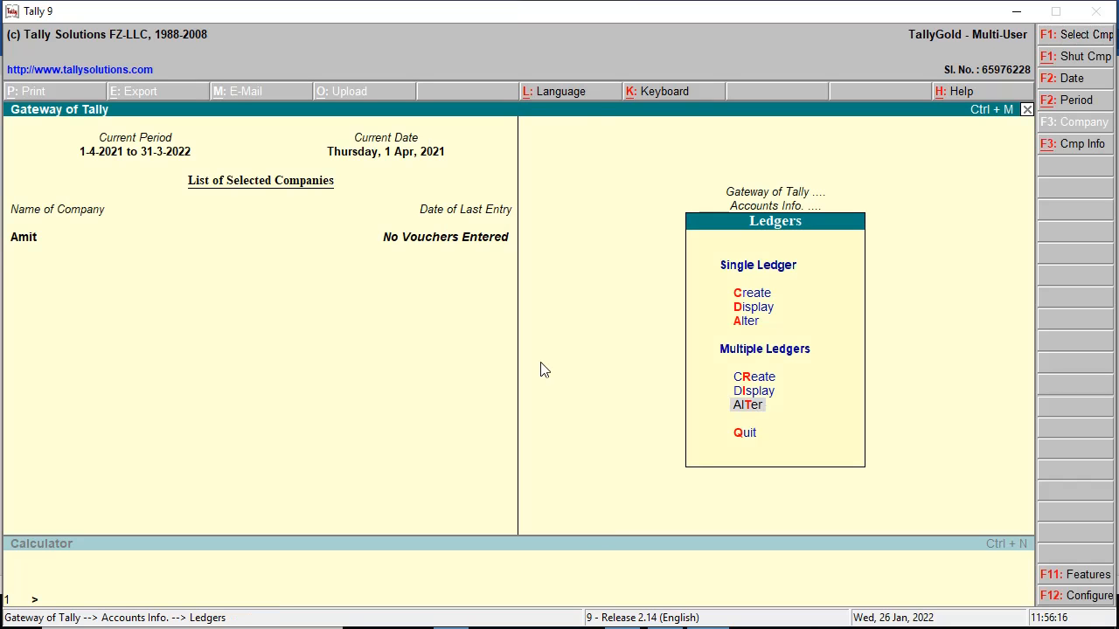
key(Escape)
key(Escape)
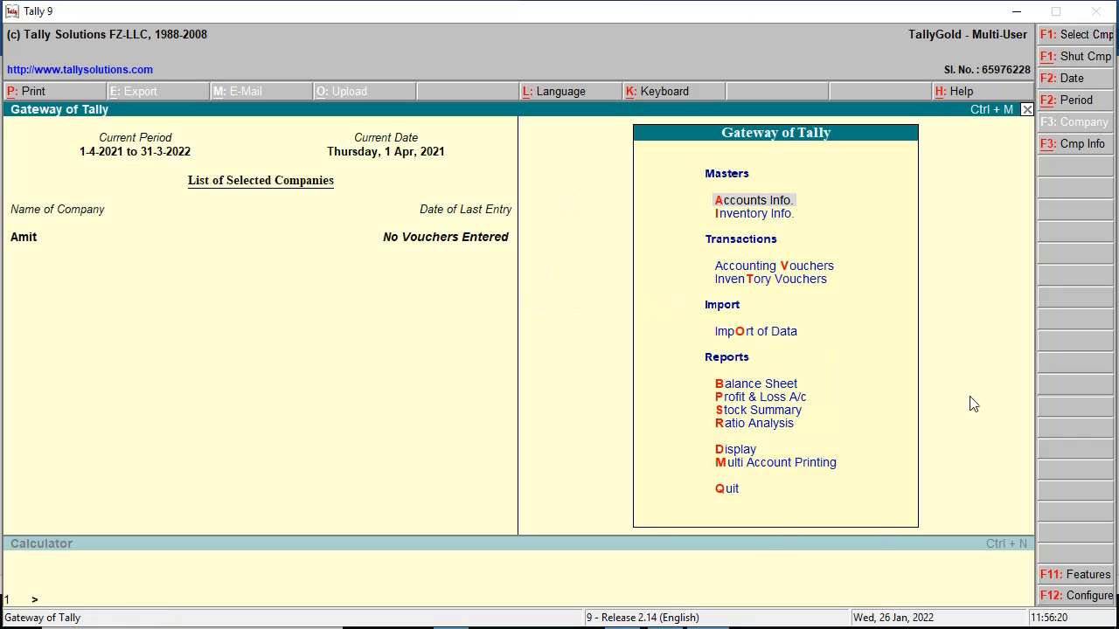
click(789, 267)
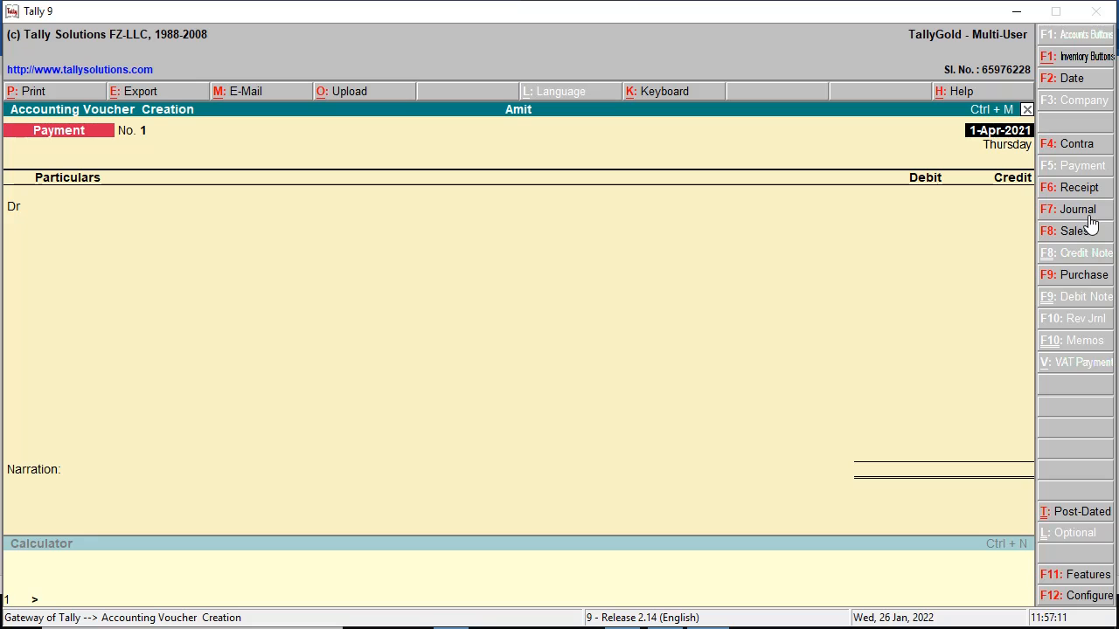
click(1089, 216)
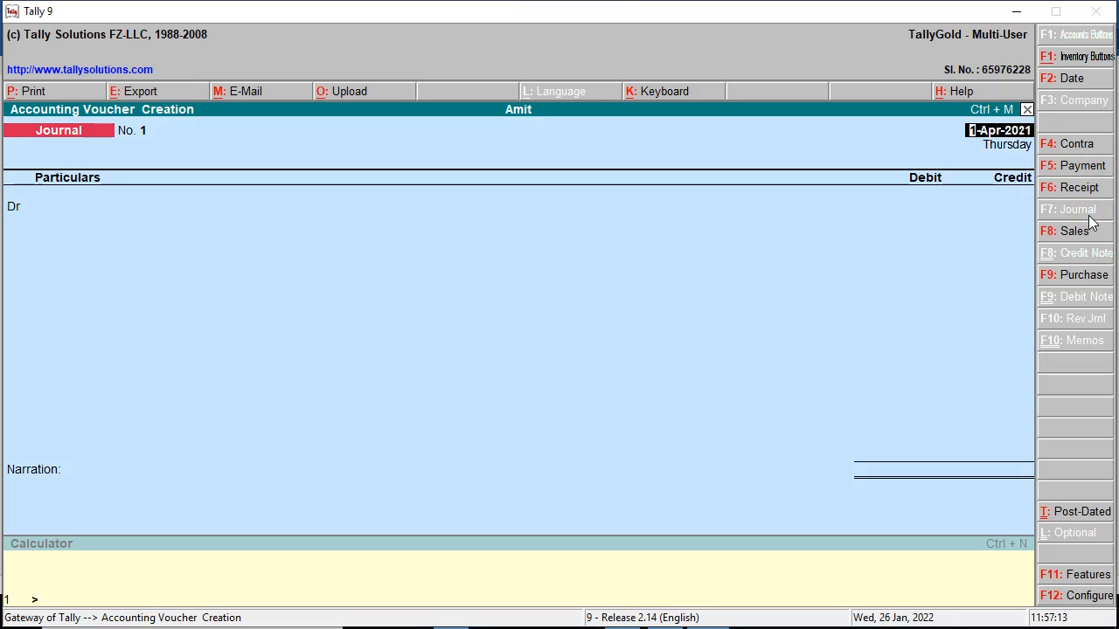
Switch to the Word project document, find the Journal Book table and select its first entry, Cash A/c to Capital A/c
key(alt+Tab)
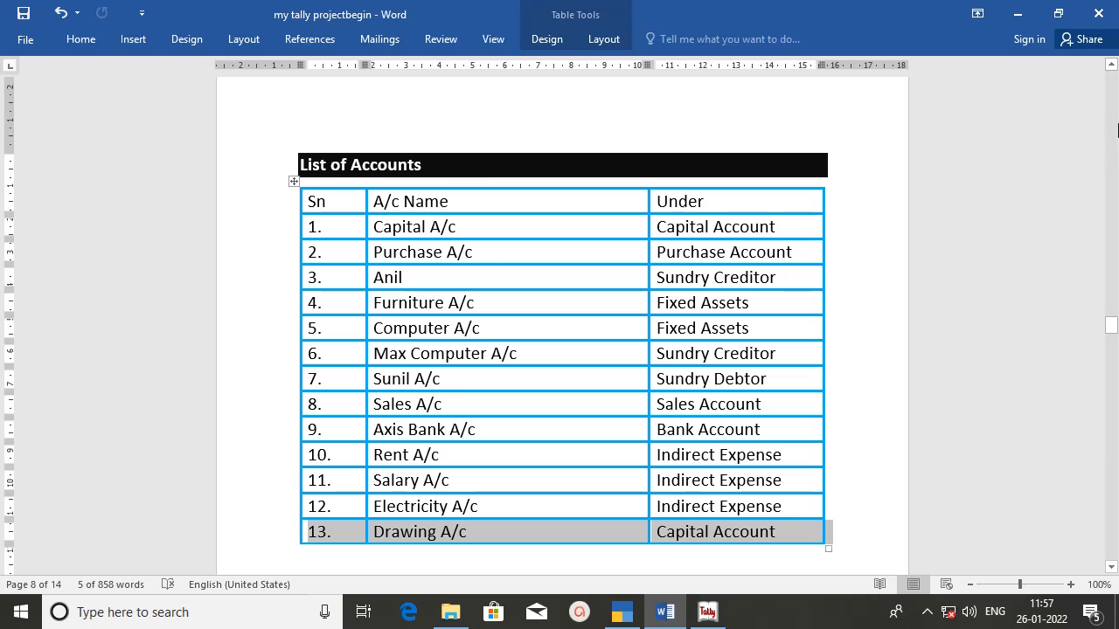
click(1113, 67)
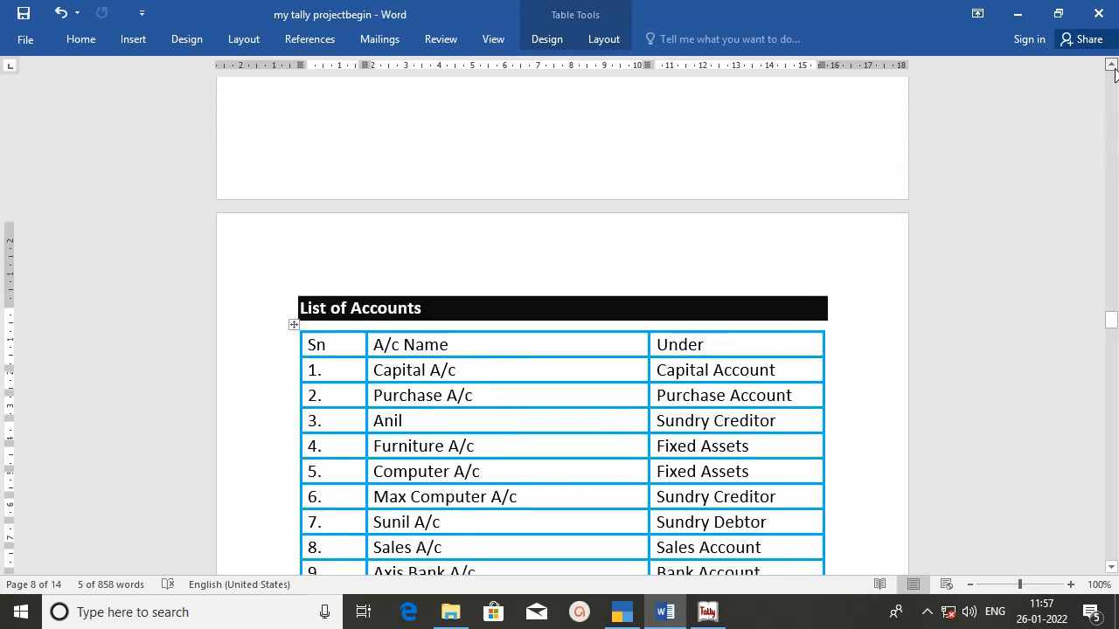
scroll(1113, 70, up, 8)
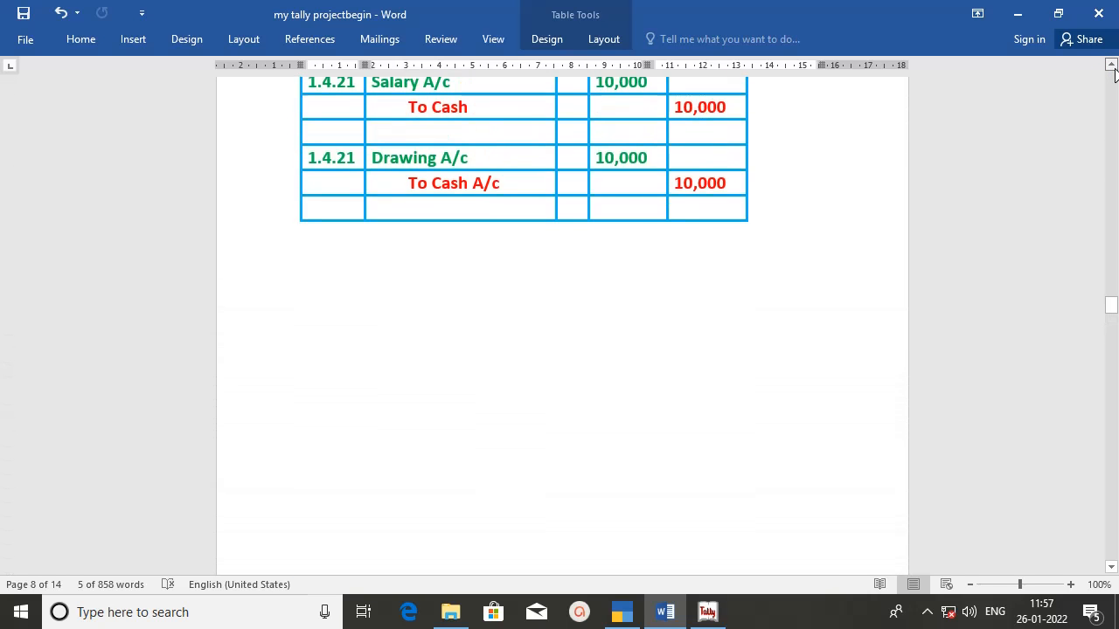
scroll(1113, 70, up, 8)
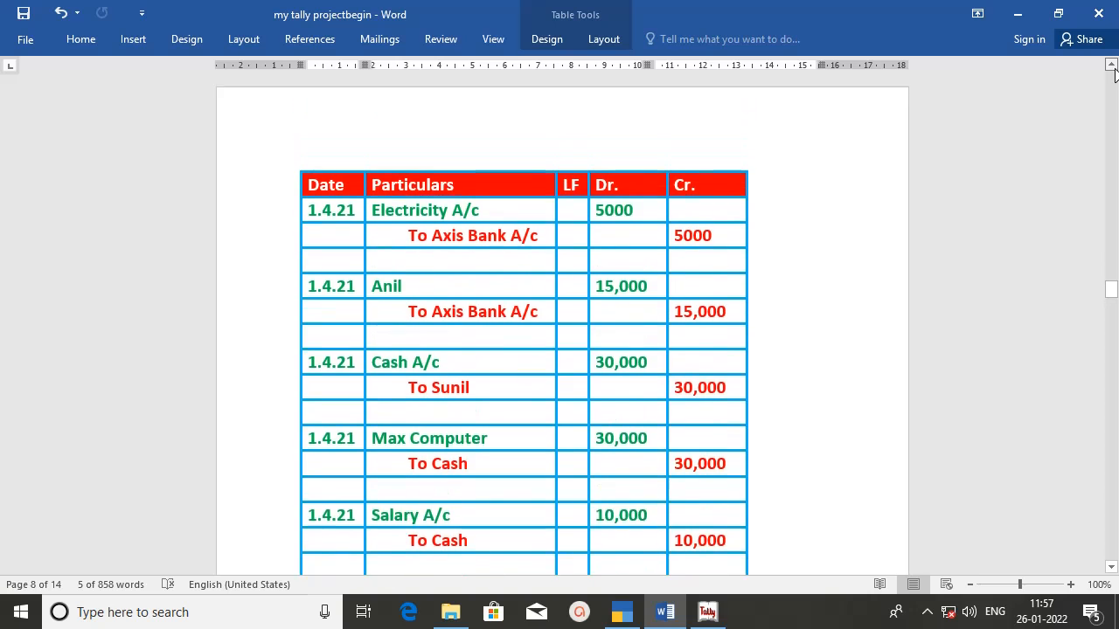
scroll(1113, 70, up, 8)
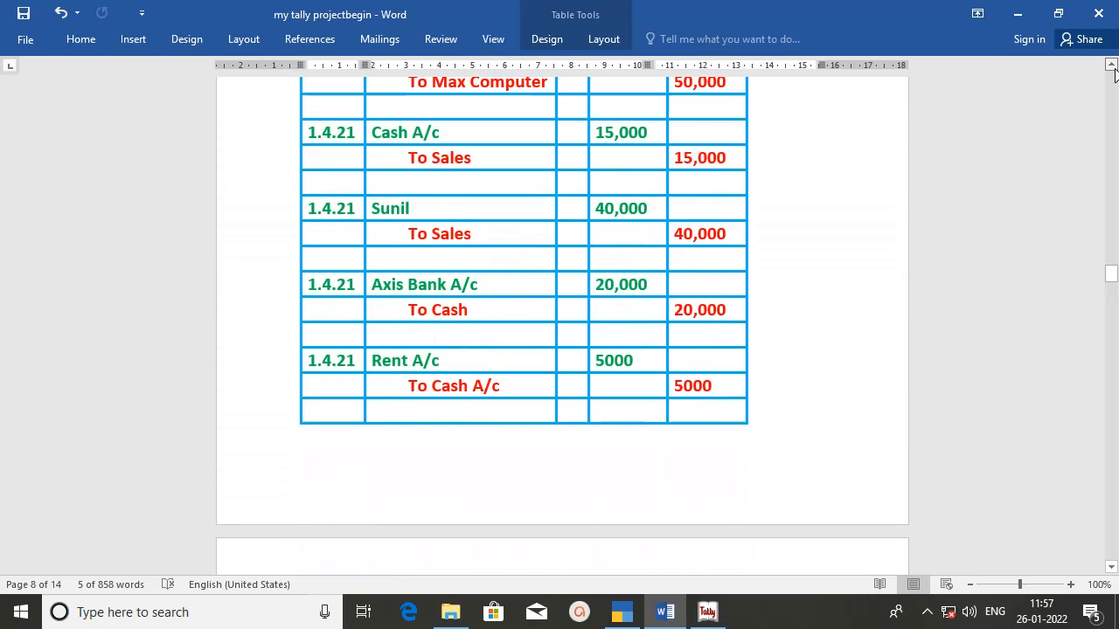
scroll(1114, 73, up, 8)
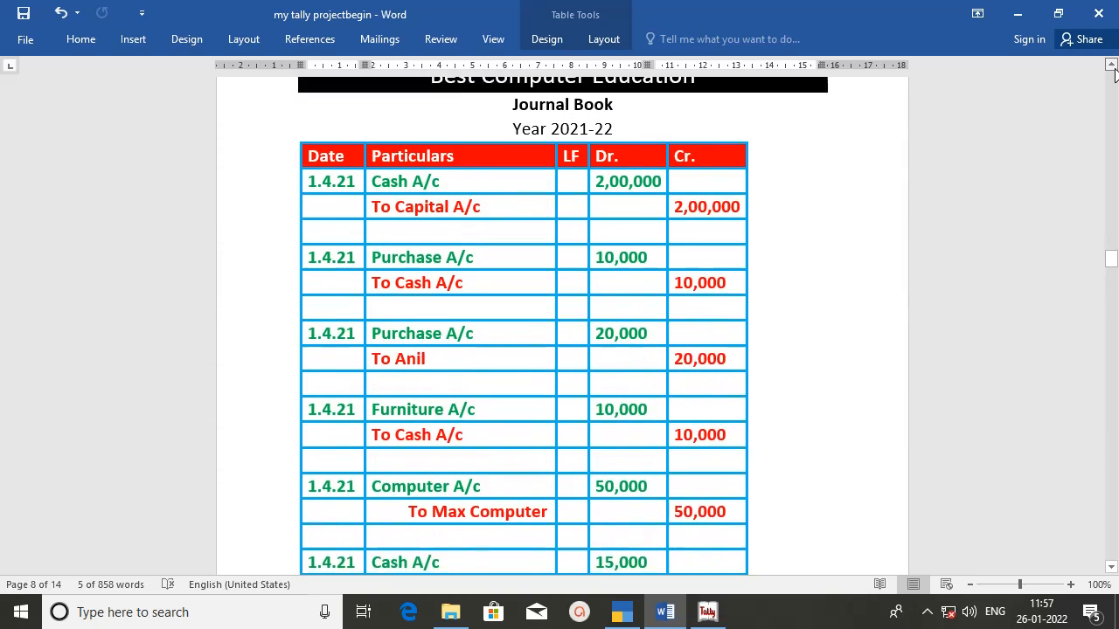
scroll(1113, 74, up, 3)
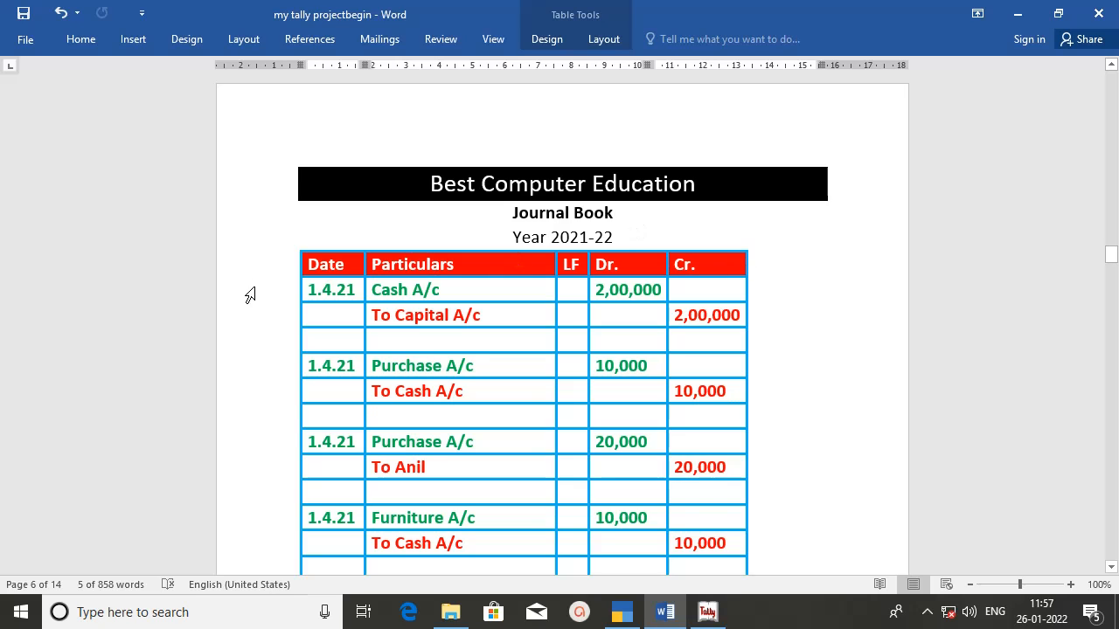
drag(269, 300, 269, 320)
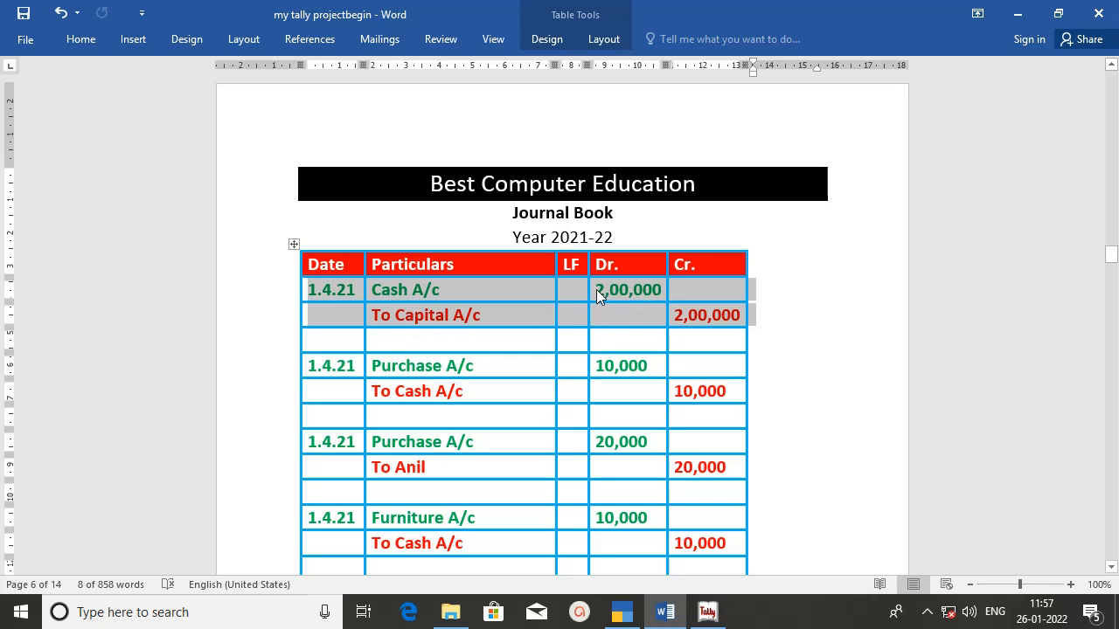
Switch to Tally, keep the journal voucher date 1-Apr-2021 and debit the Cash ledger with 200000
click(711, 617)
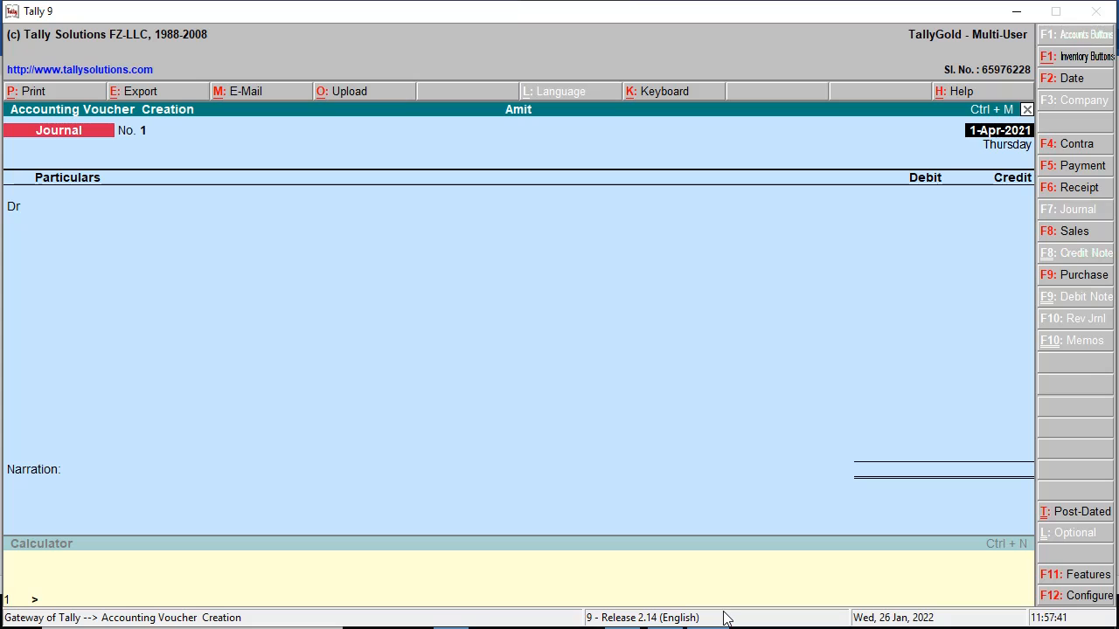
key(Return)
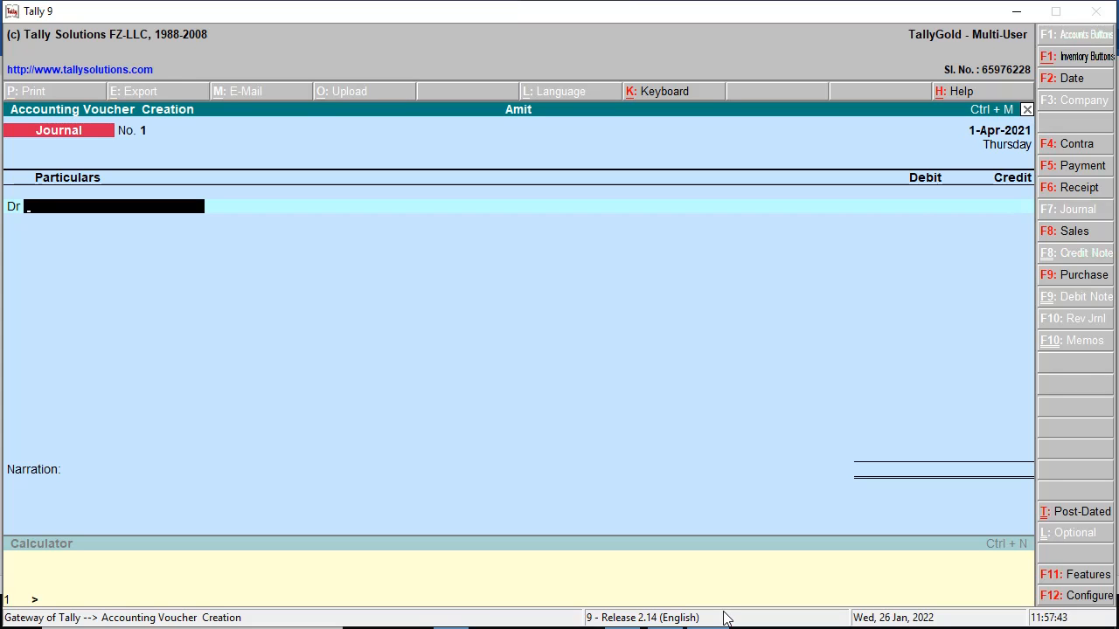
text(Cas)
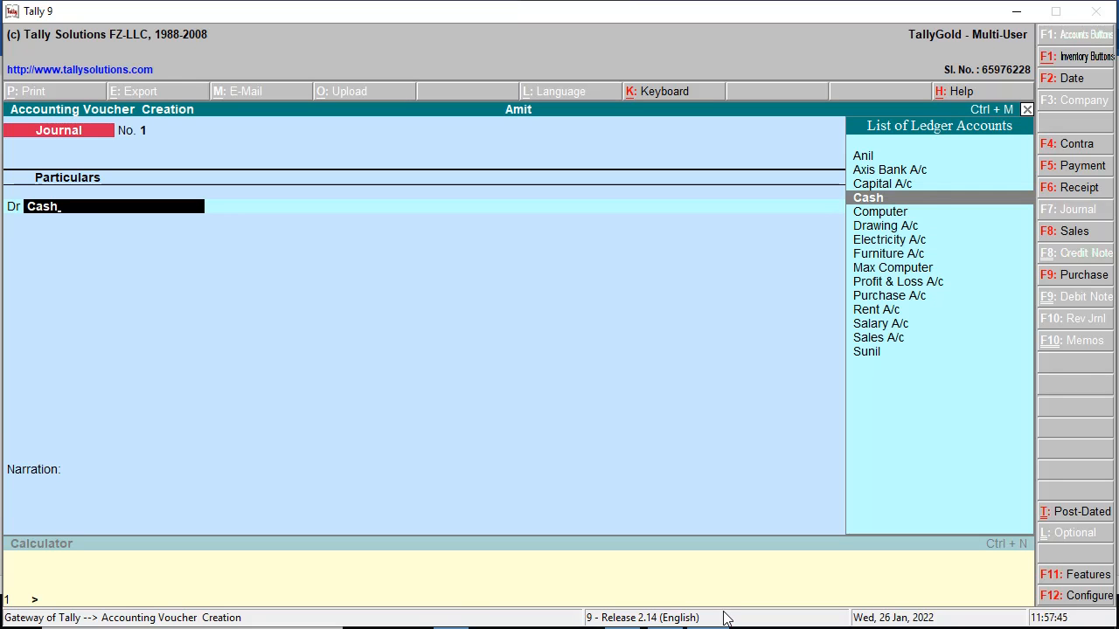
text(h)
key(Return)
text(200000)
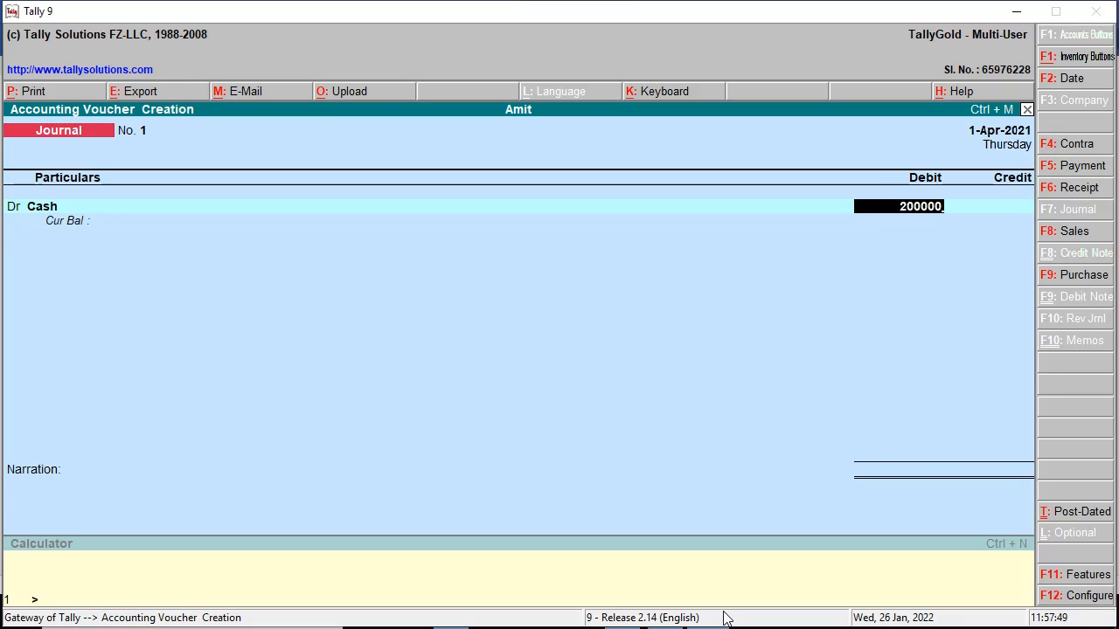
key(Return)
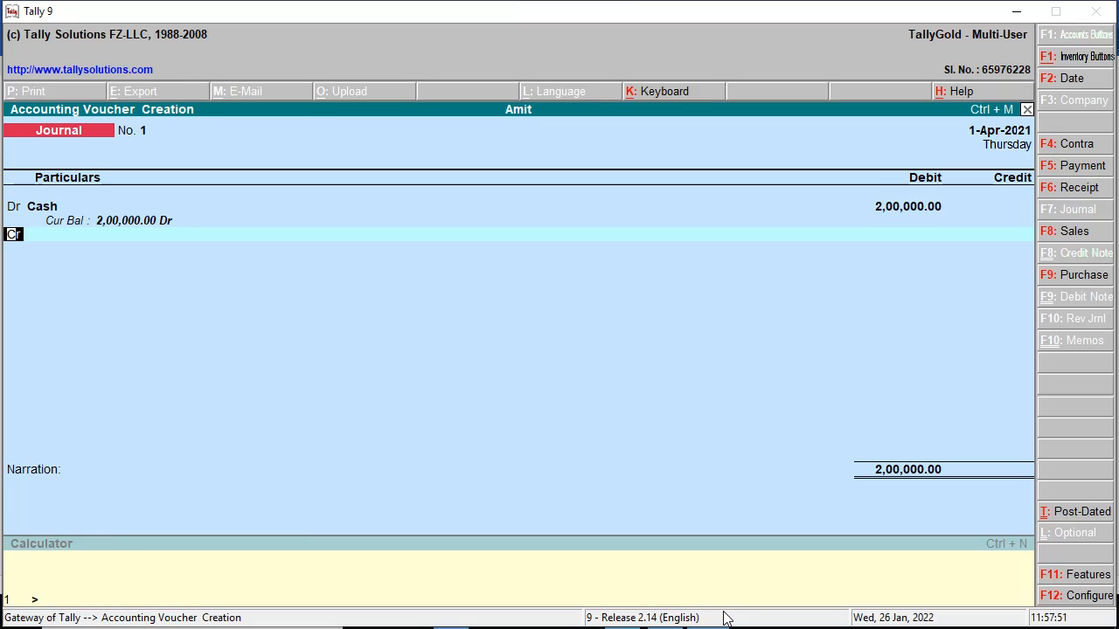
Credit the Capital A/c ledger with 2,00,000.00 in the journal voucher
key(Return)
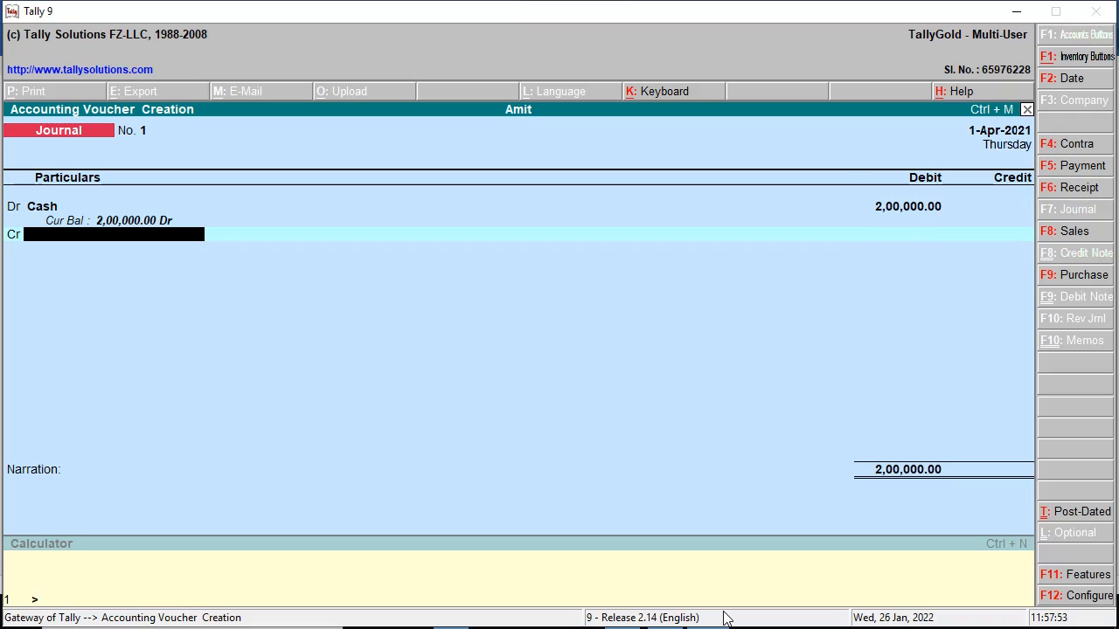
text(Cap)
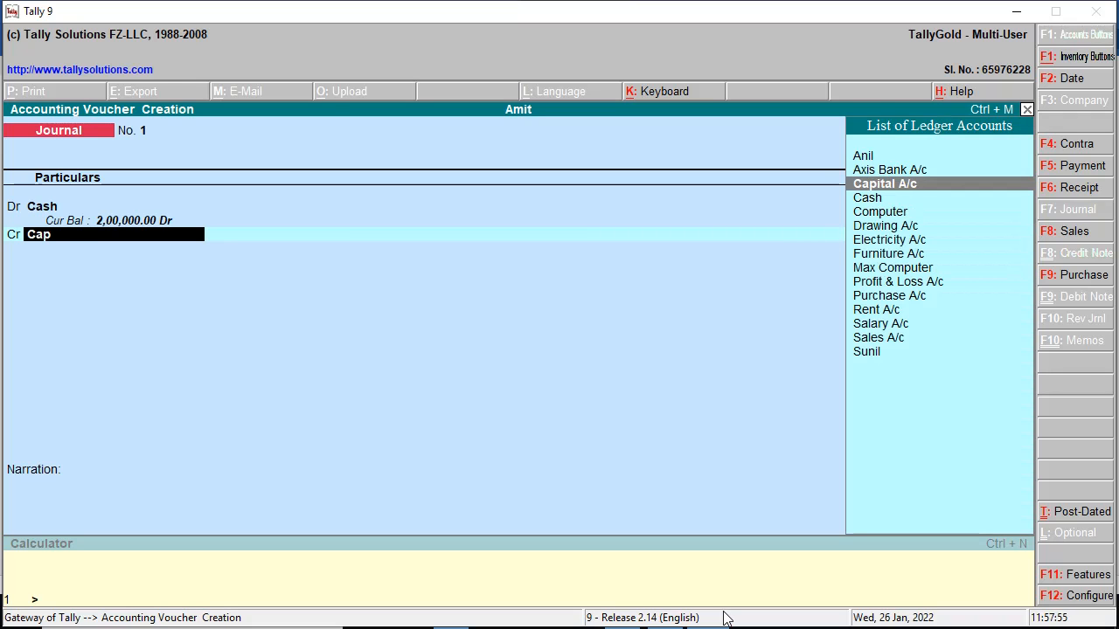
key(Return)
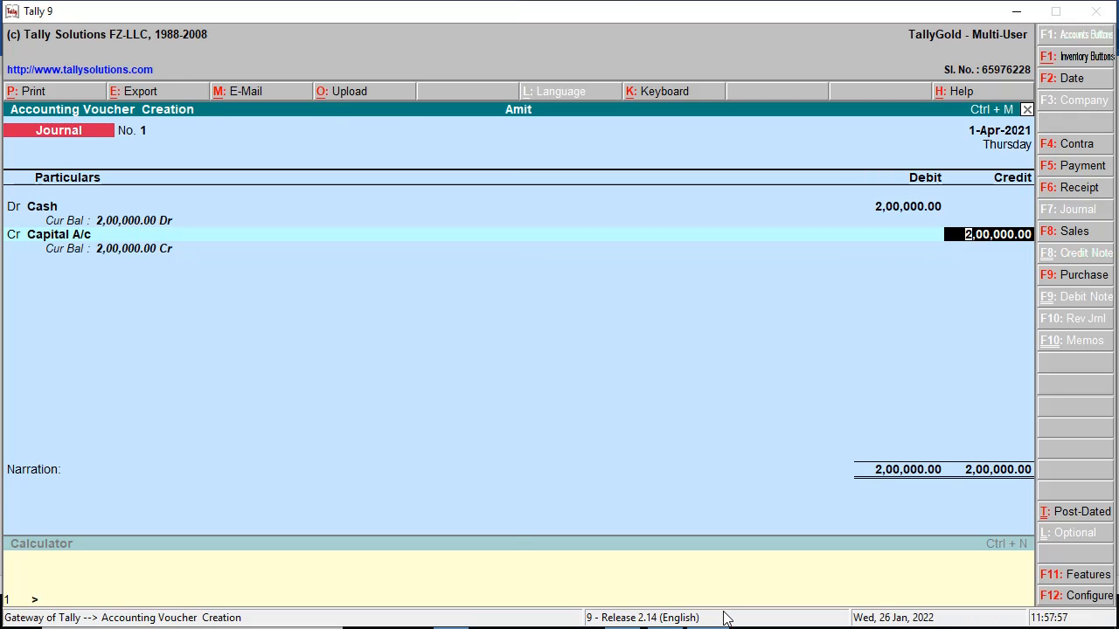
key(Return)
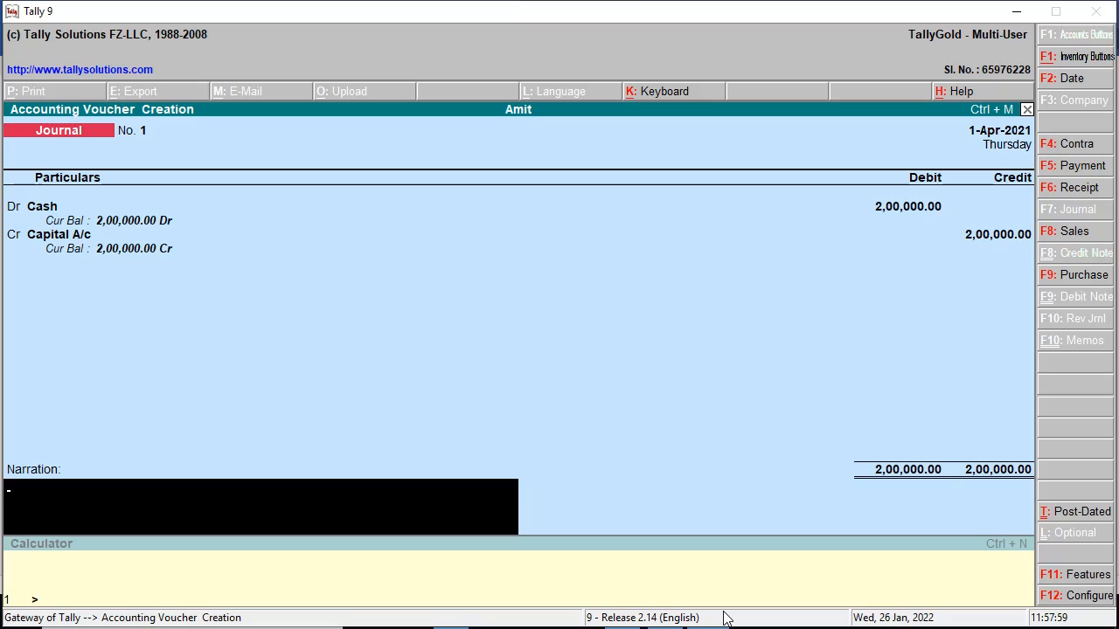
Enter the narration "being started business on cash" and save the journal voucher
text(being started)
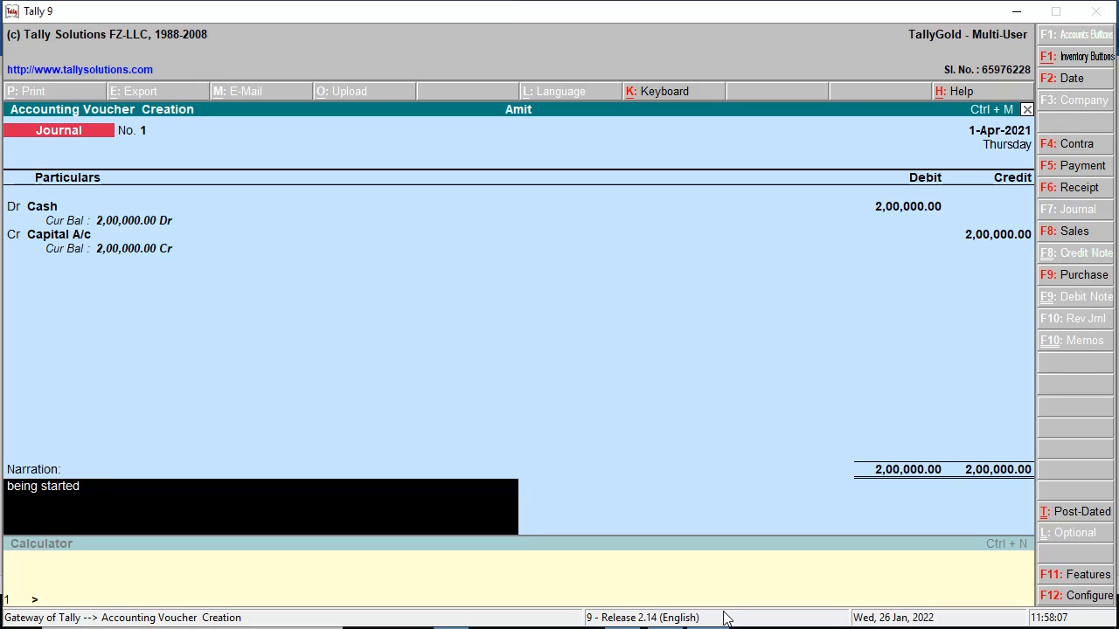
text( business on cash)
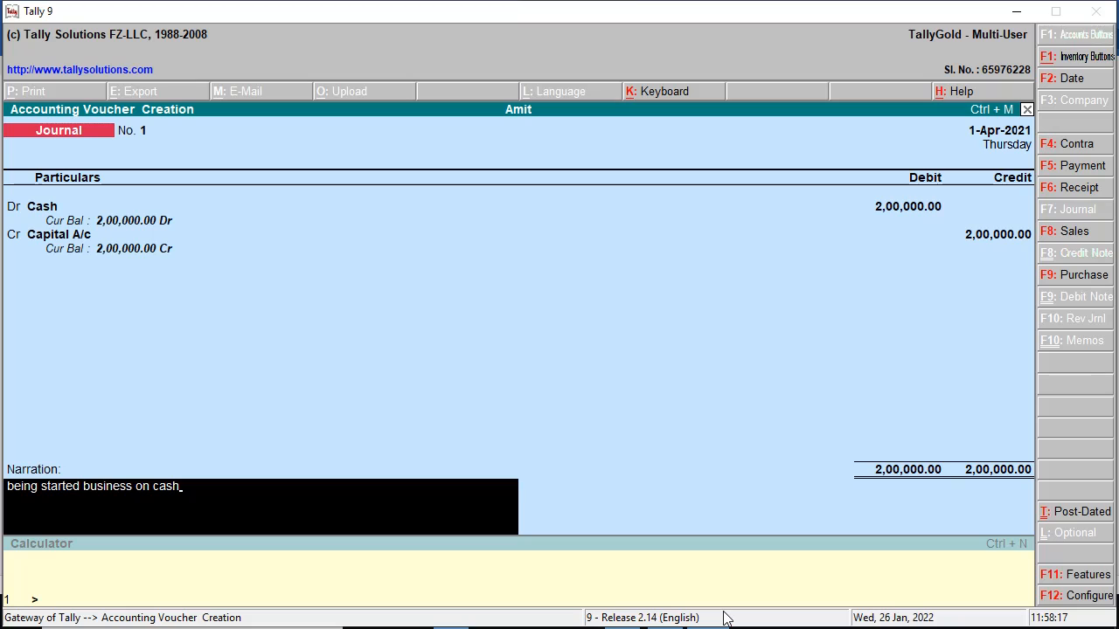
key(Return)
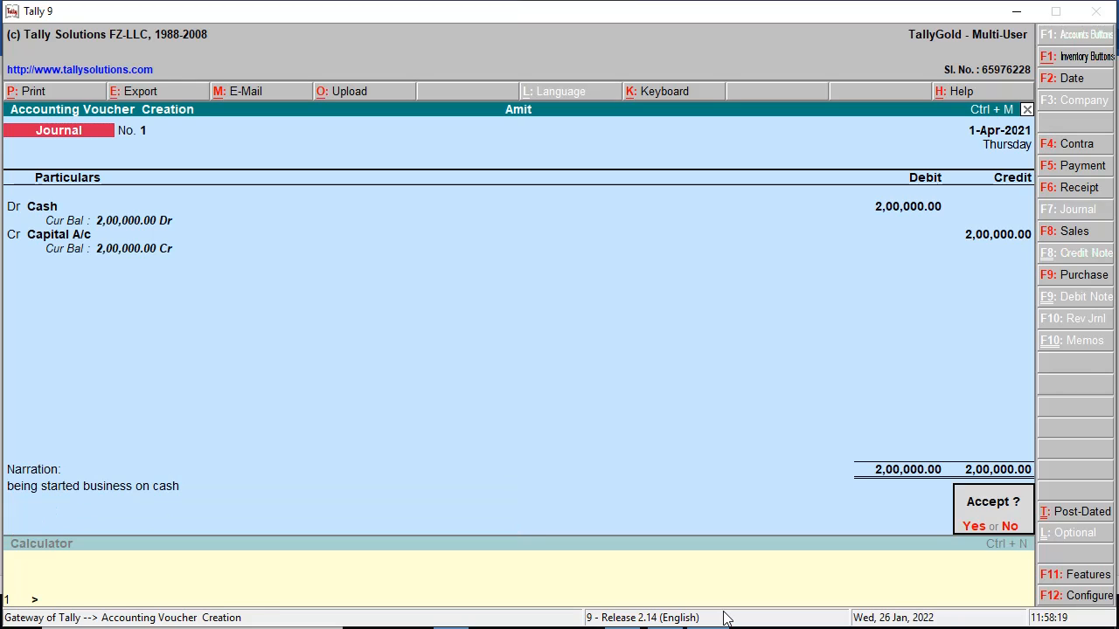
key(Return)
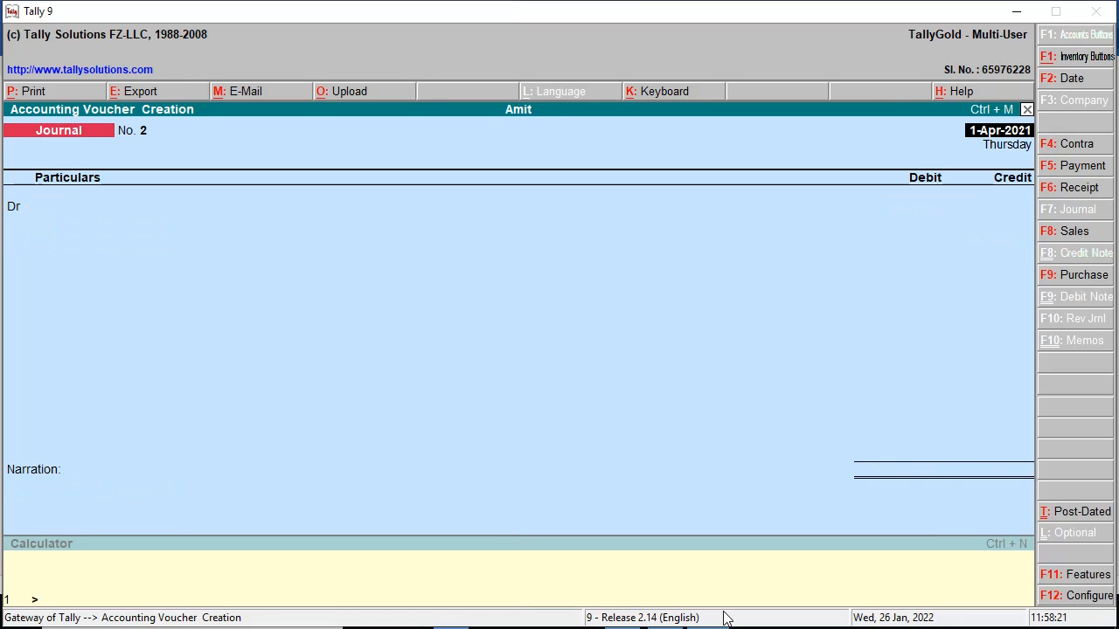
Switch to the Word project document, select the Purchase A/c to Cash A/c entry in the Journal Book, and return to Tally
key(alt+Tab)
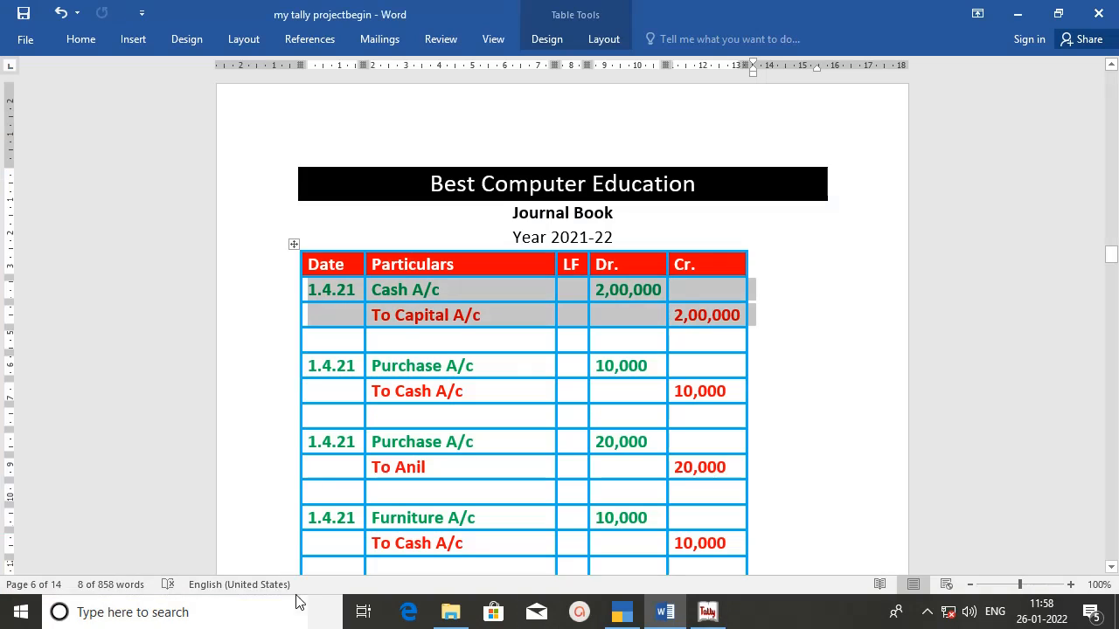
drag(262, 364, 271, 416)
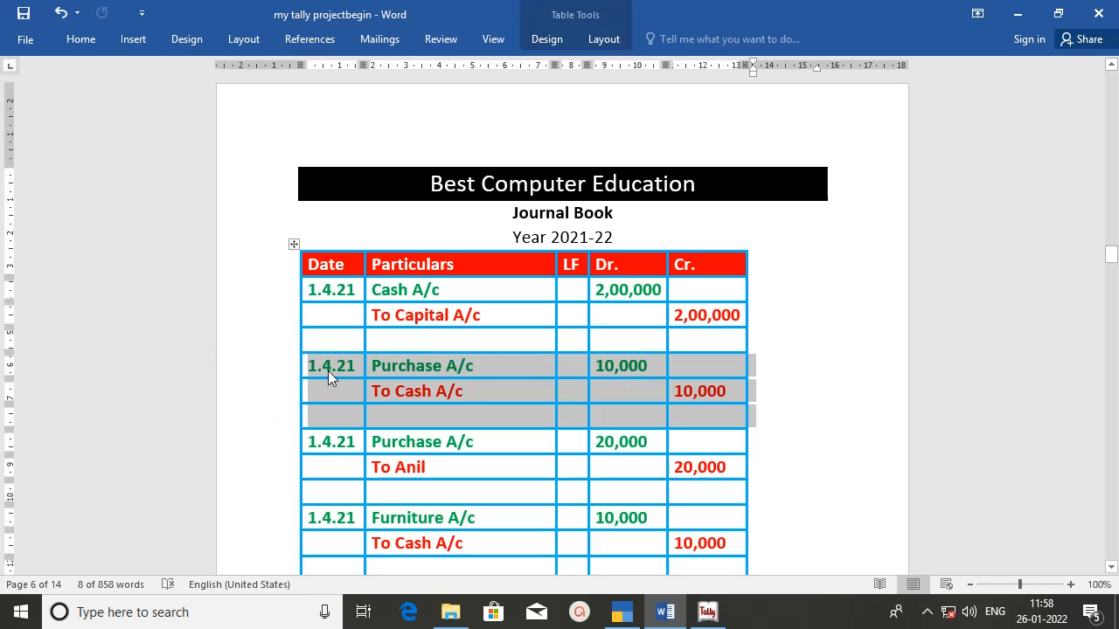
key(alt+Tab)
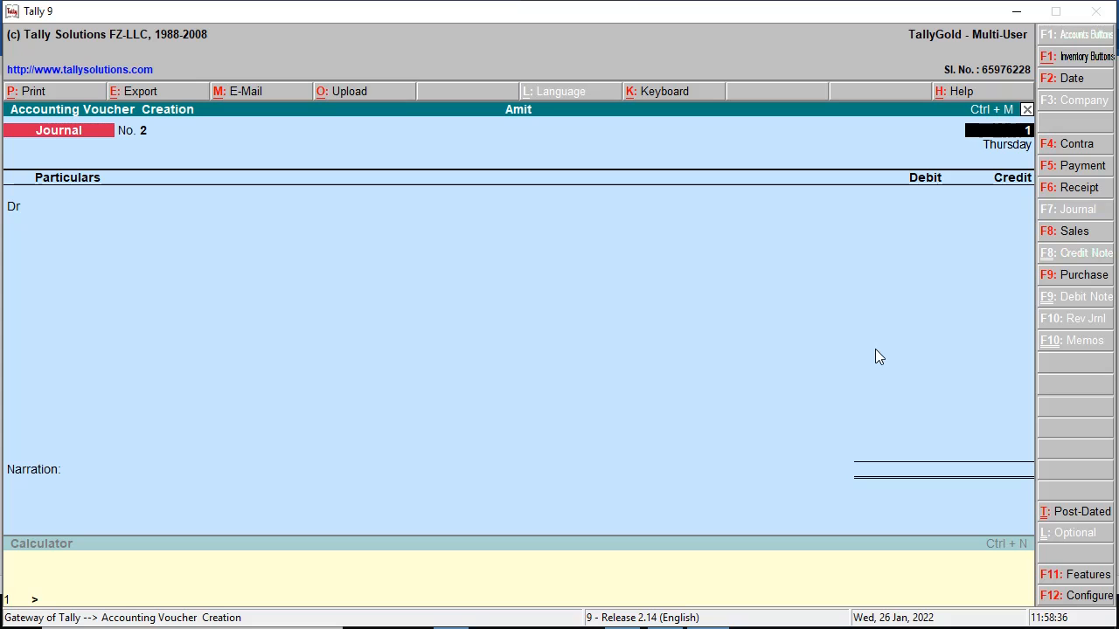
Debit Purchase A/c with 10000 in the journal voucher dated 1-Apr-2021, skipping the inventory allocations
key(Return)
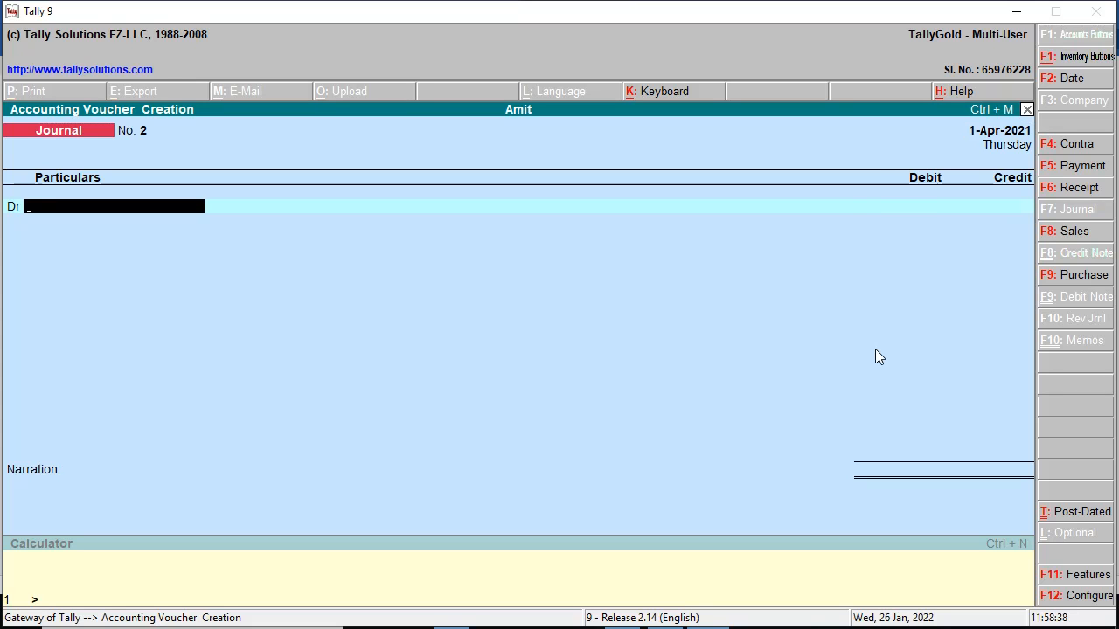
text(Pu)
key(Return)
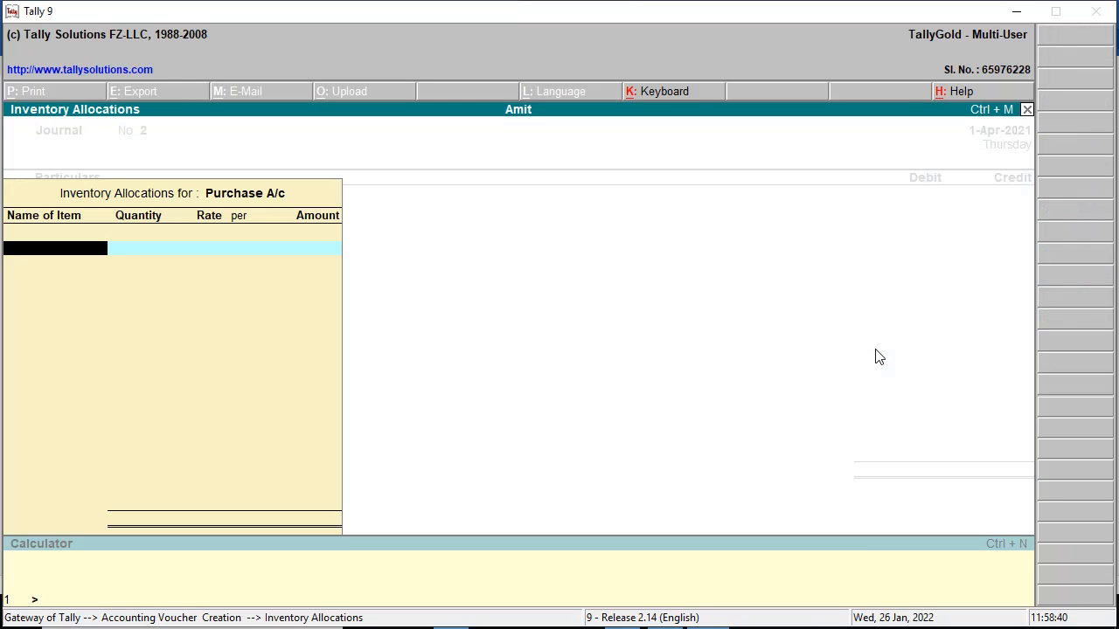
key(Escape)
text(10000)
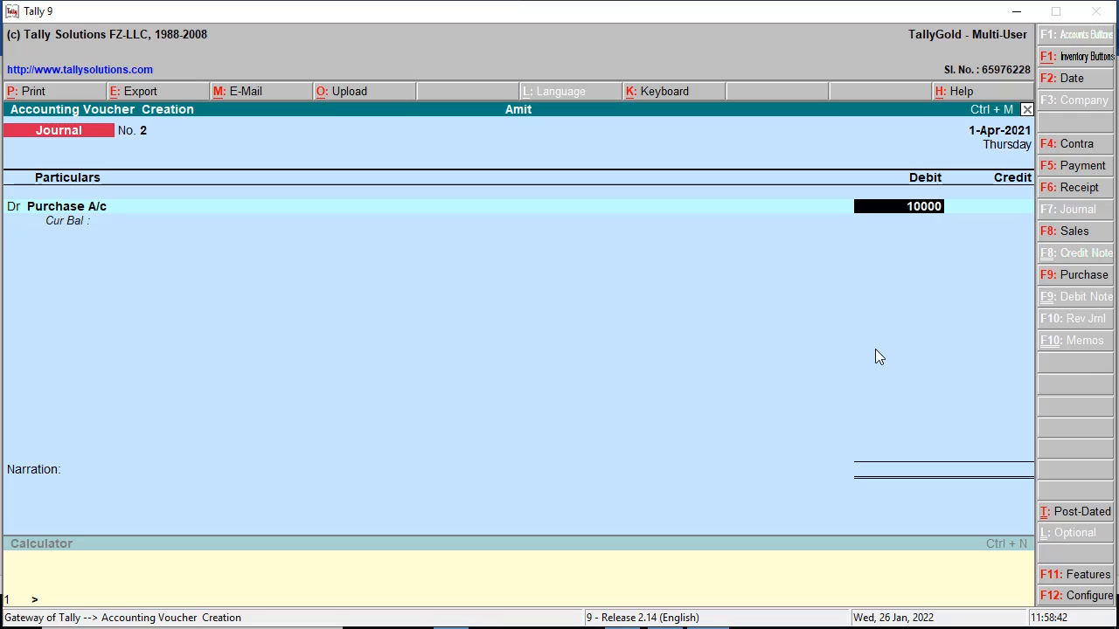
key(Return)
key(Return)
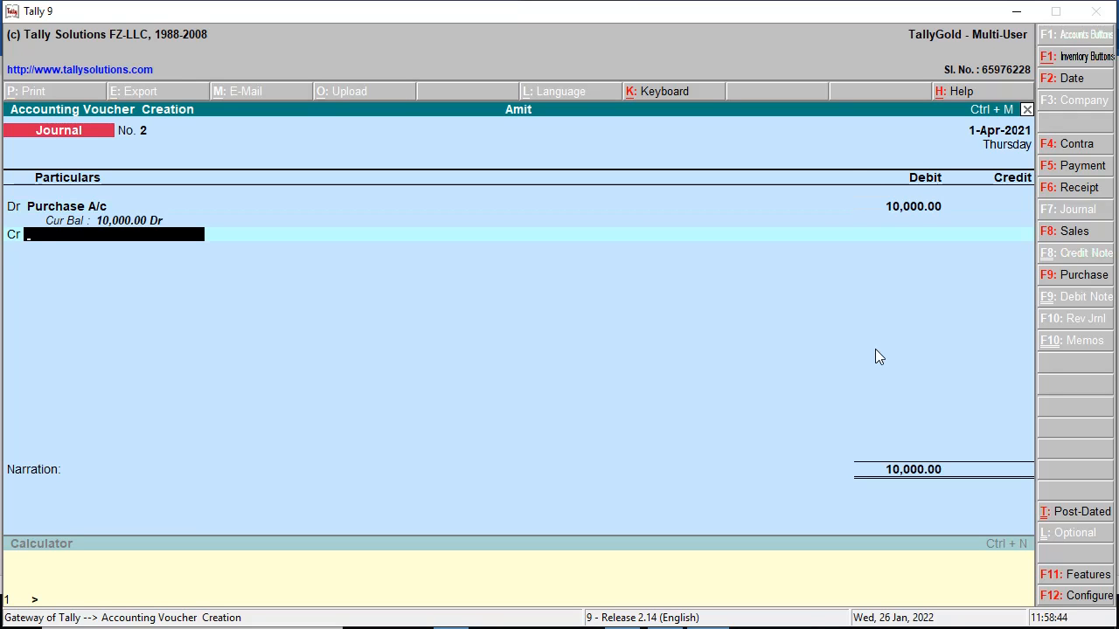
Credit the Cash ledger with 10,000.00 and save the journal voucher without a narration
text(Cash)
key(Return)
key(Return)
key(Return)
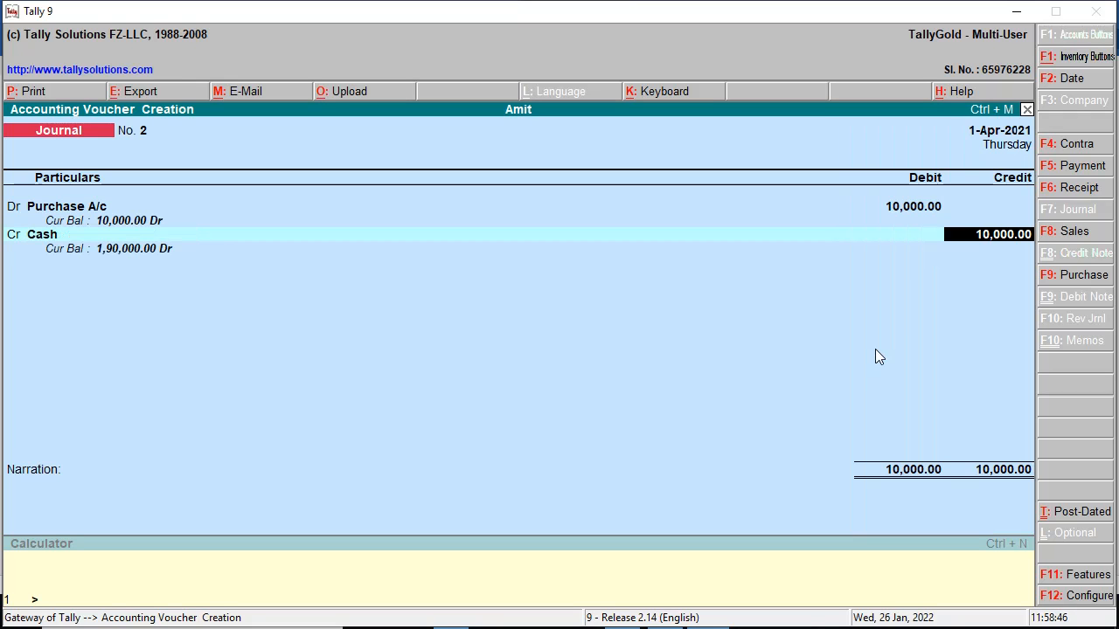
key(Return)
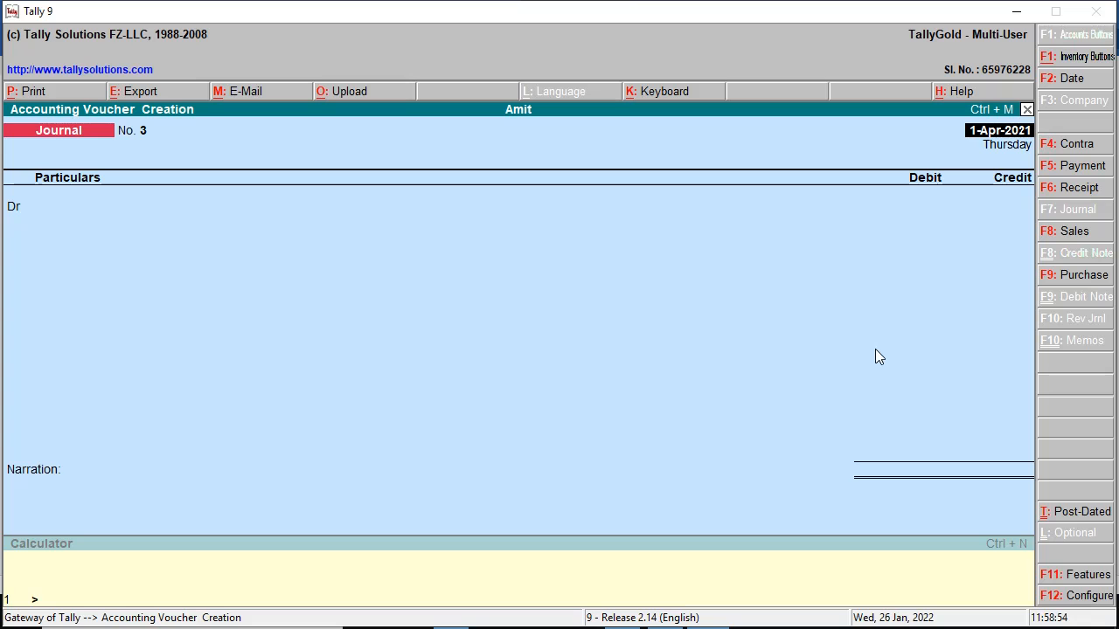
Switch to the Word project document, select the 20,000 Purchase A/c entry in the Journal Book, and return to Tally
key(alt+Tab)
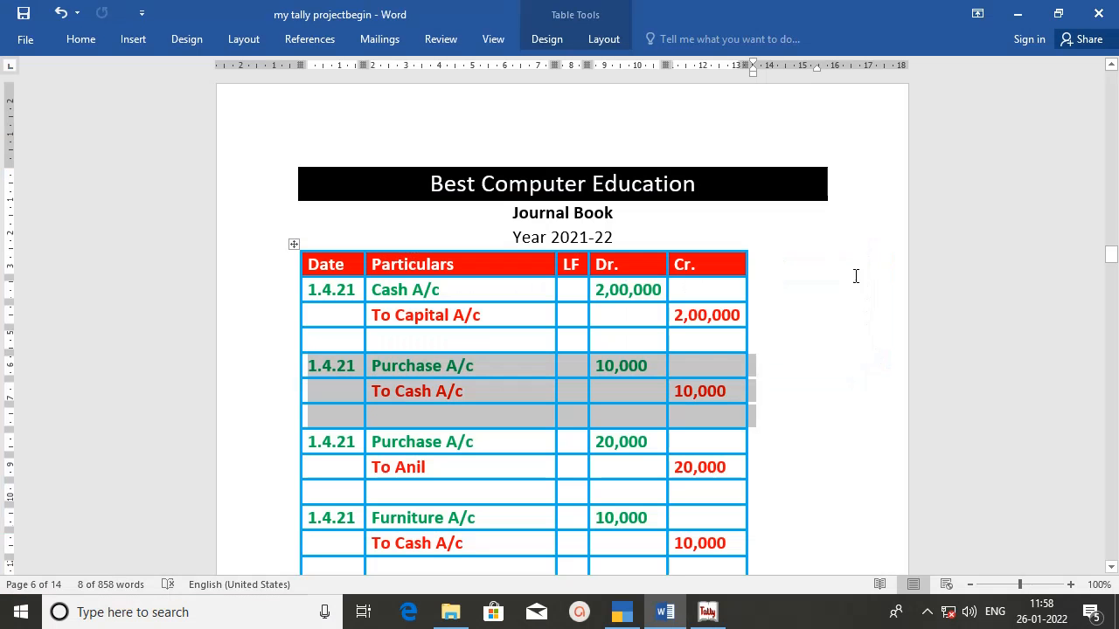
drag(280, 444, 280, 470)
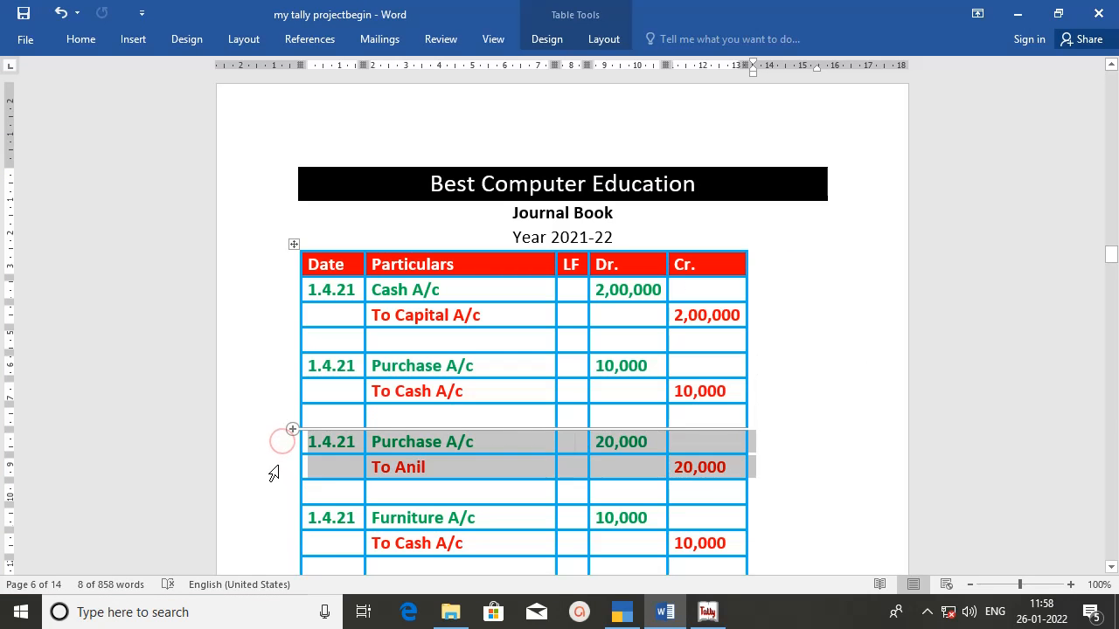
click(710, 617)
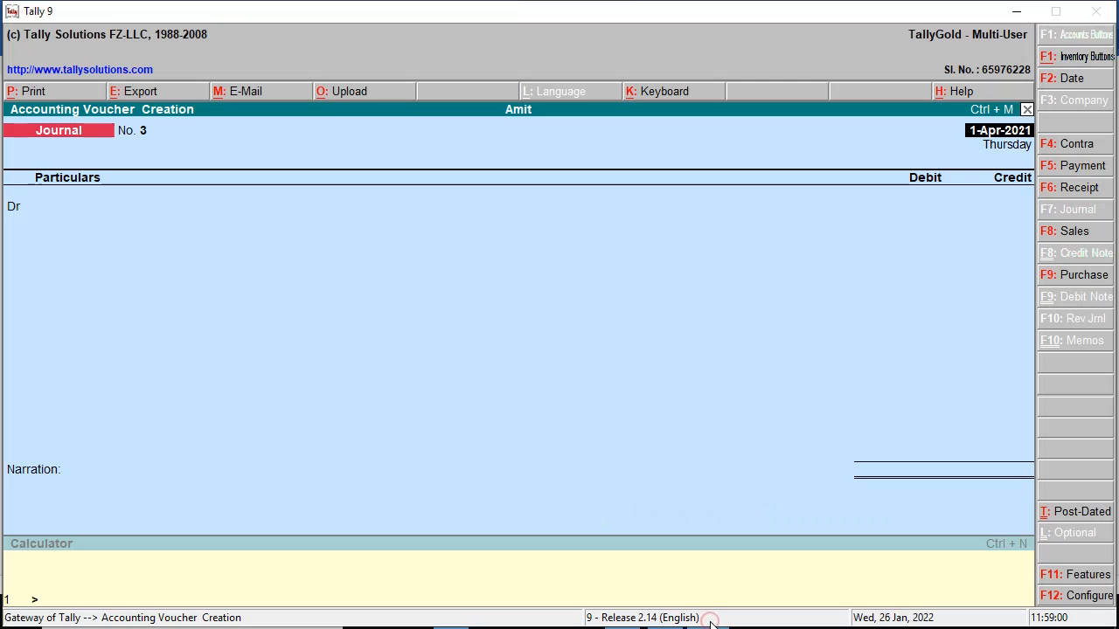
Debit Purchase A/c with 20000 in the journal voucher dated 1-Apr-2021, leaving the inventory allocations empty
key(Return)
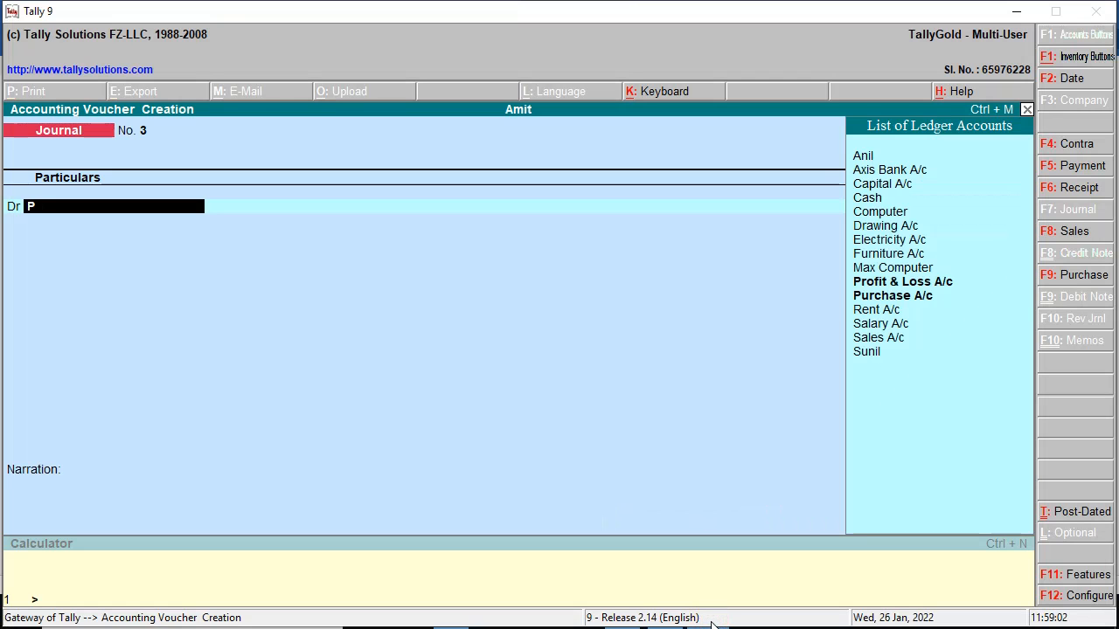
text(Pu)
key(Return)
key(Escape)
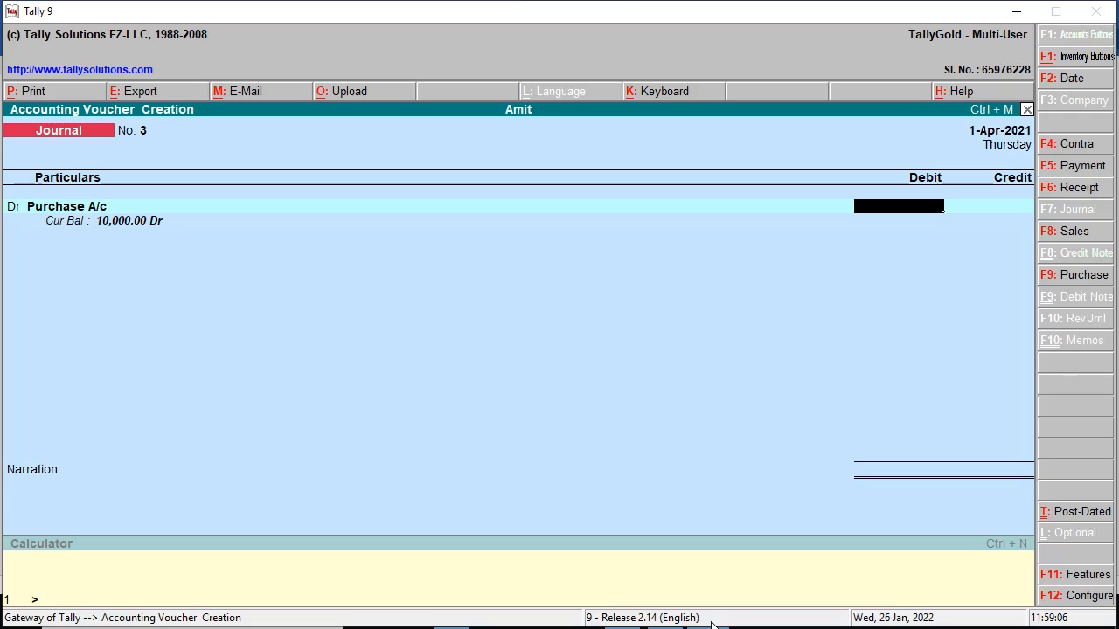
click(710, 622)
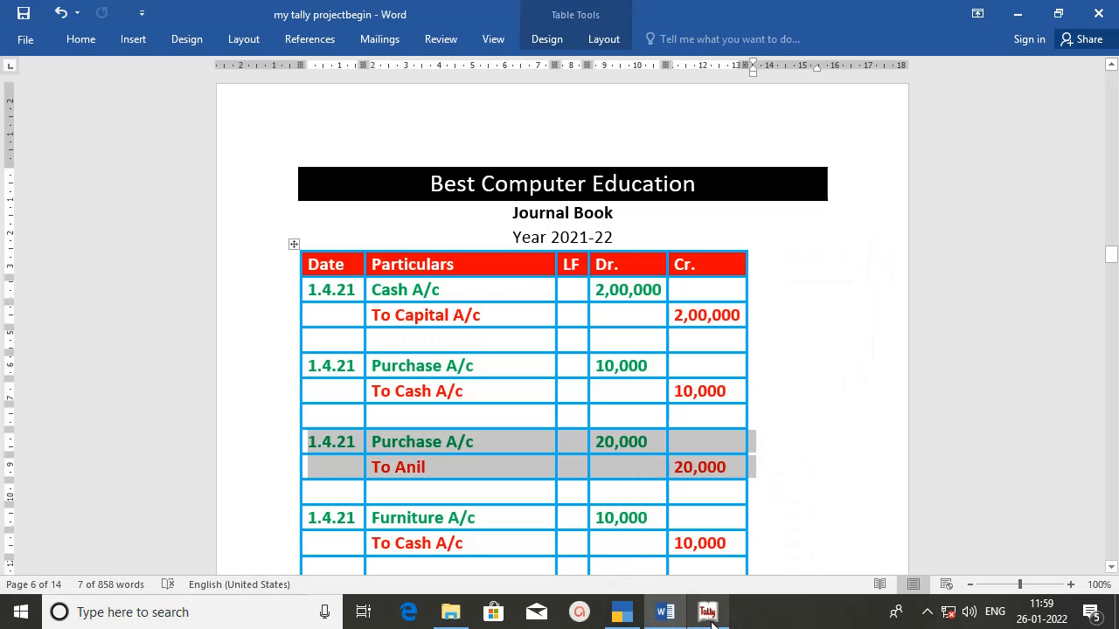
click(710, 622)
text(20000)
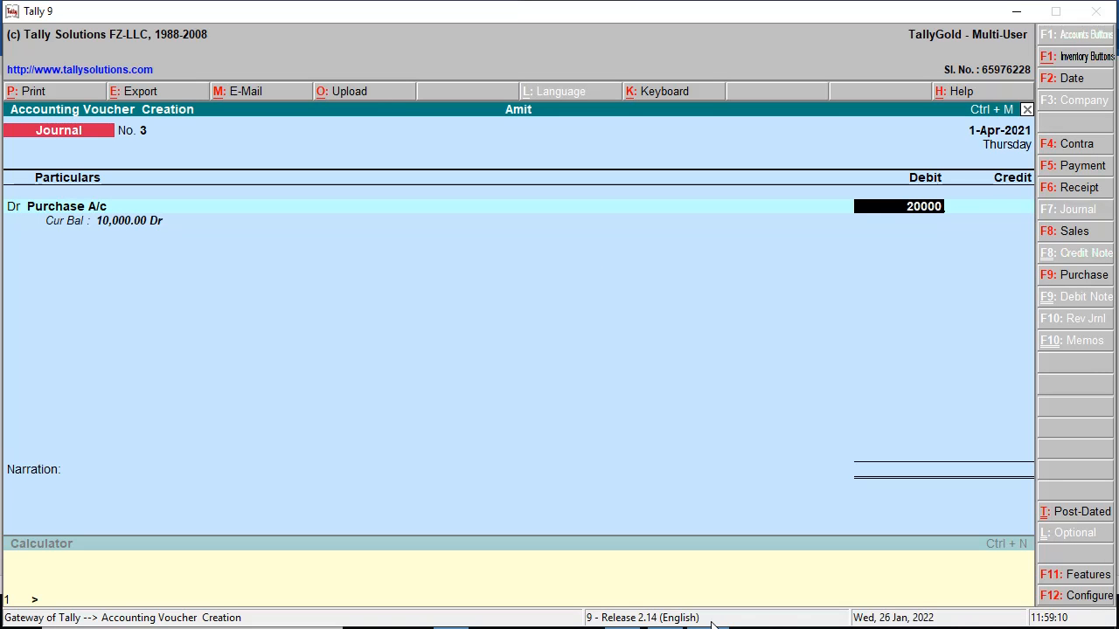
key(Return)
key(Return)
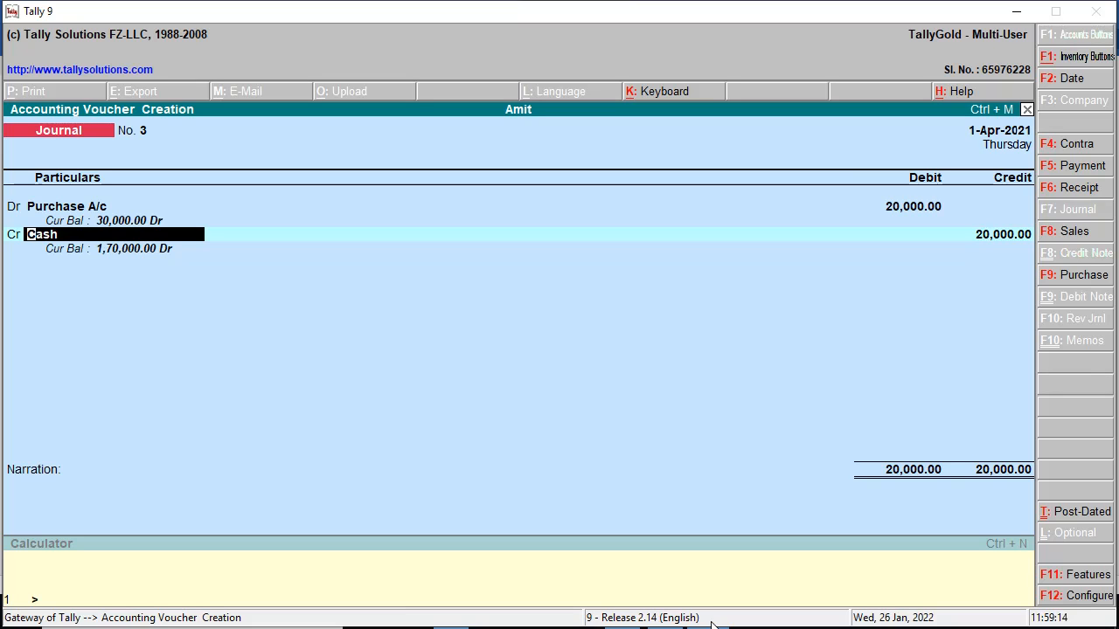
Replace the credited Cash ledger with the supplier's personal ledger for 20,000.00, set On Account, and save the journal voucher without a narration
text(A)
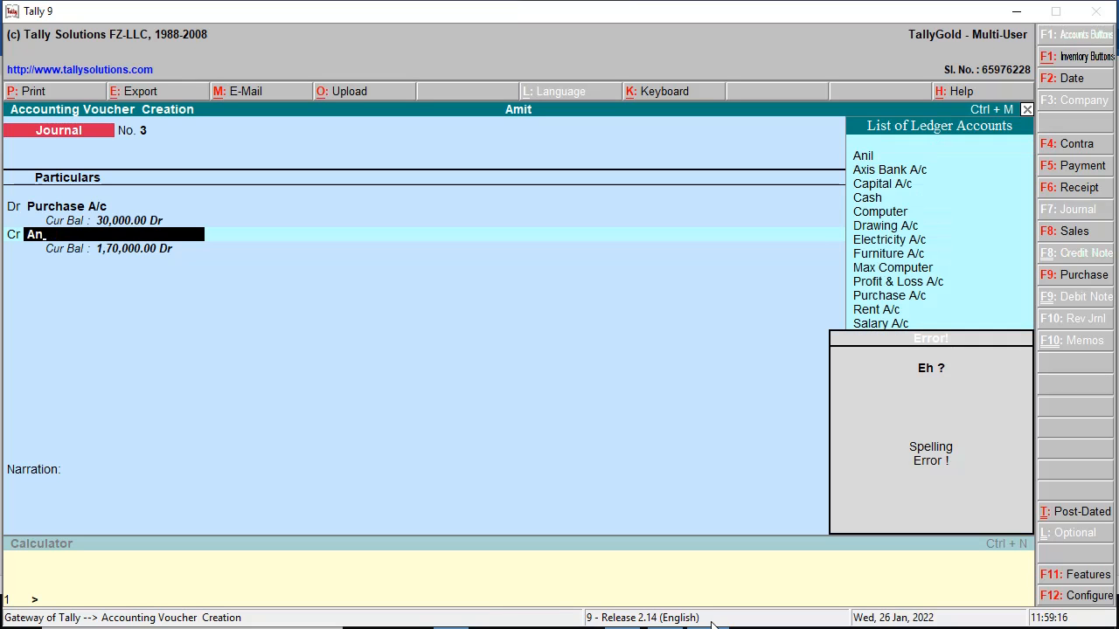
click(864, 159)
key(Return)
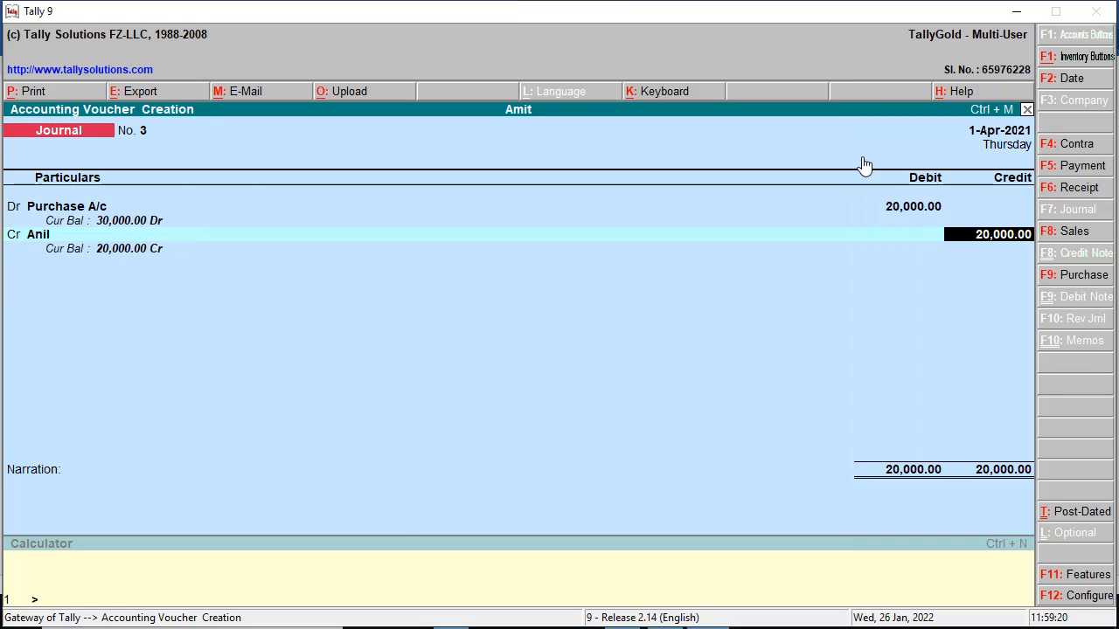
key(Return)
key(Return)
key(Return)
key(Return)
key(Return)
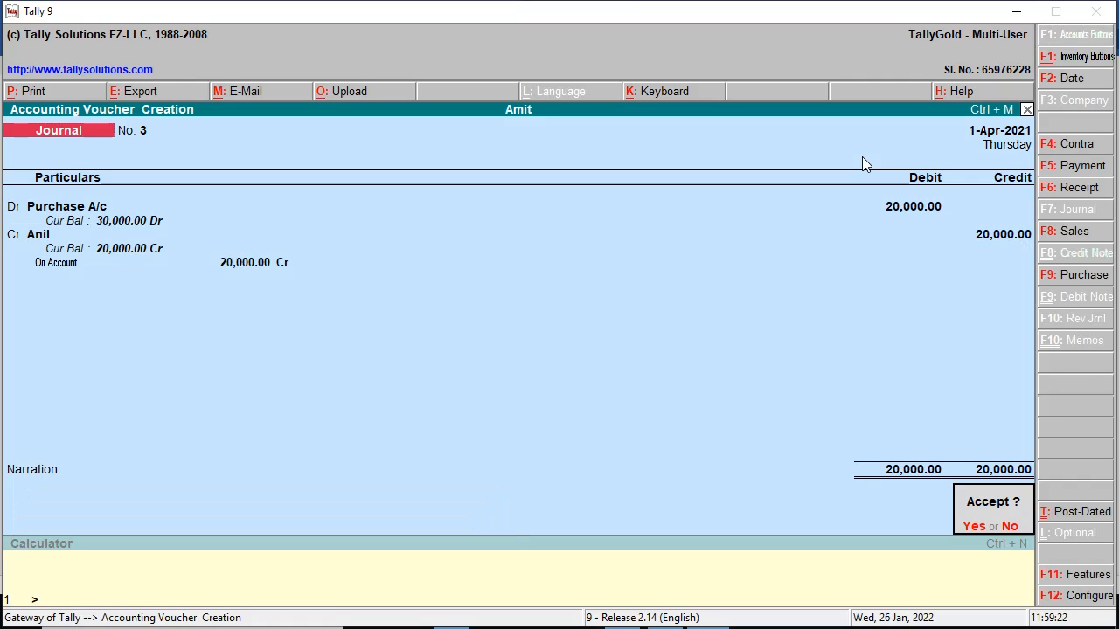
key(Return)
Switch to the Word project document, select the Furniture A/c to Cash A/c entry in the Journal Book, and return to Tally
key(alt+Tab)
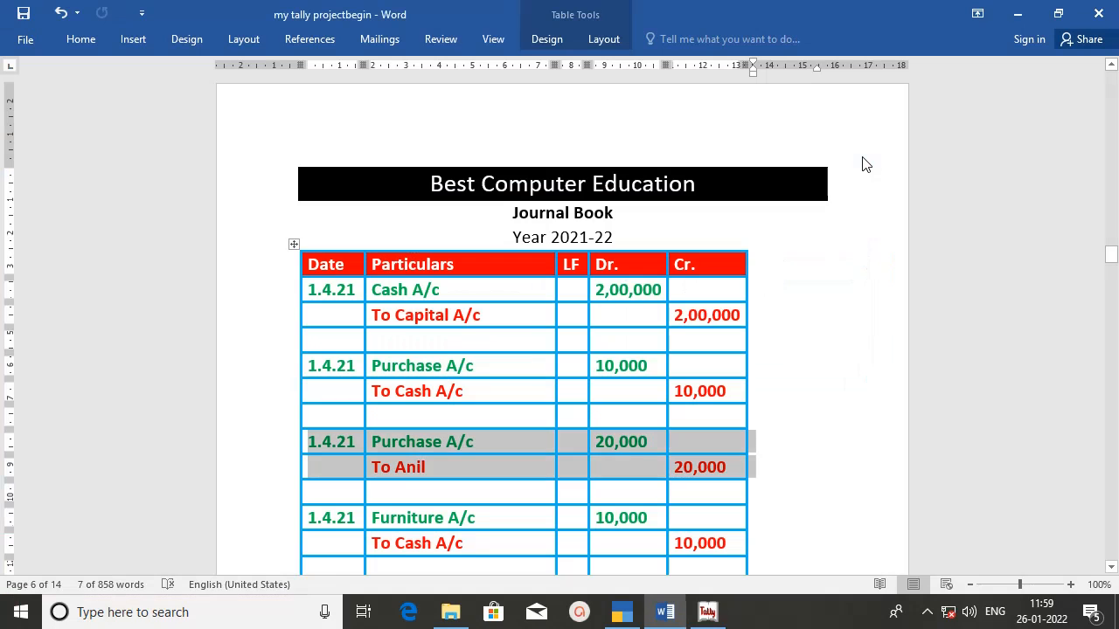
drag(265, 516, 270, 538)
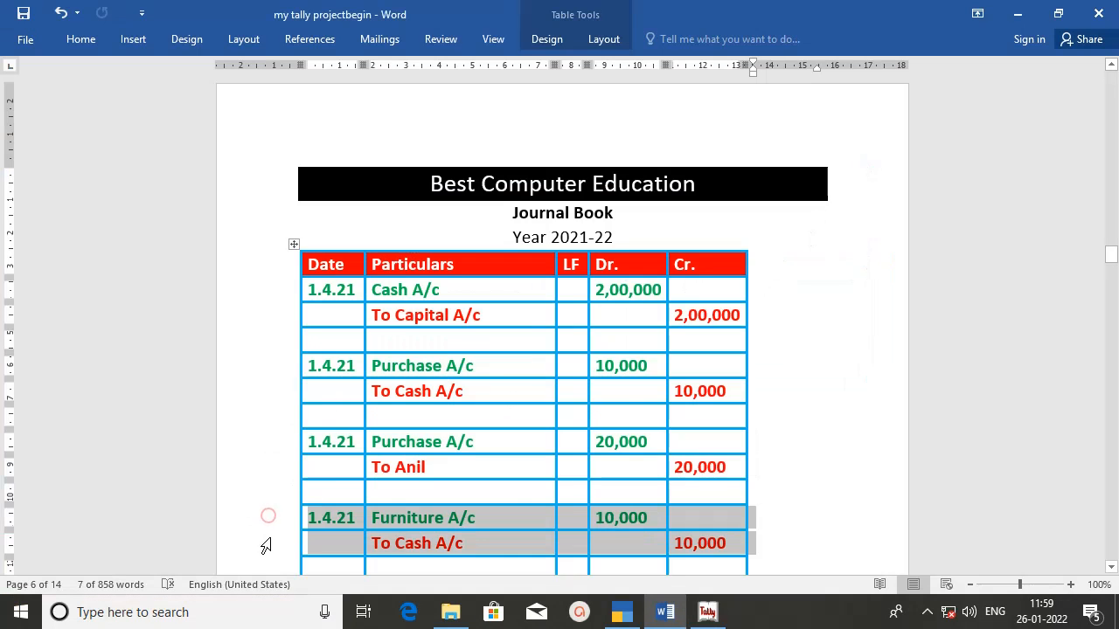
click(708, 615)
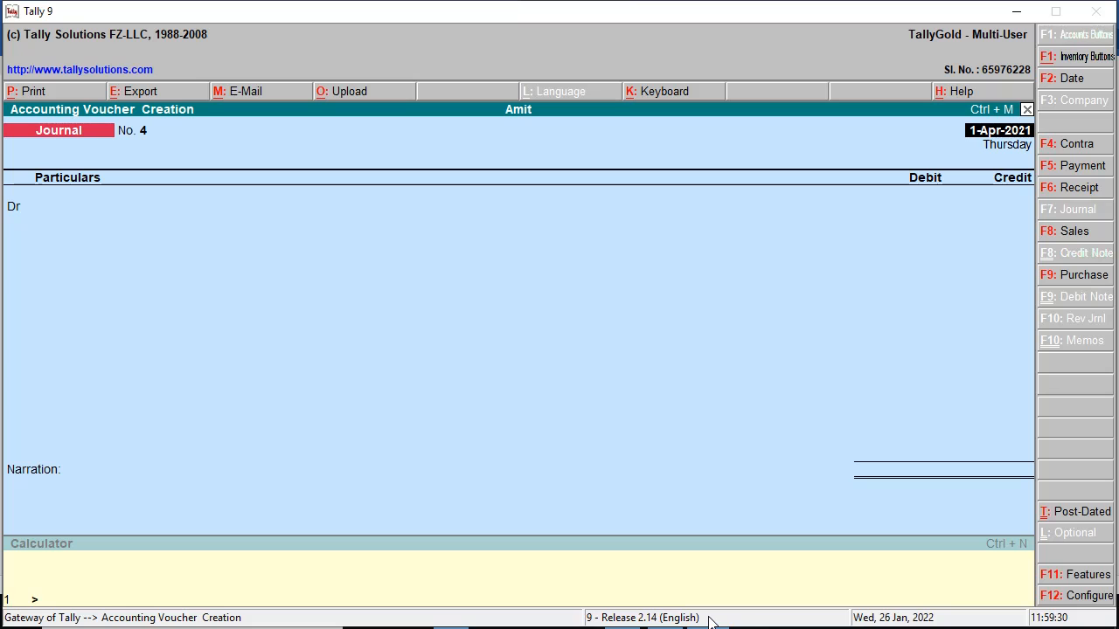
key(alt+Tab)
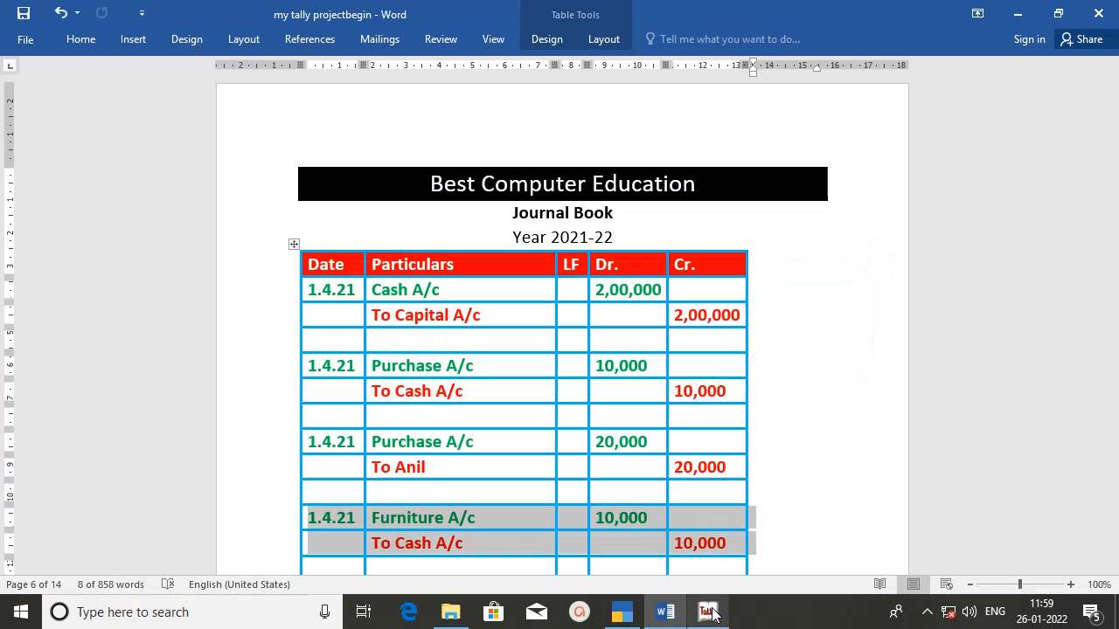
click(709, 611)
Debit Furniture A/c with 20000 in the journal voucher, keeping the date 1-Apr-2021
key(Return)
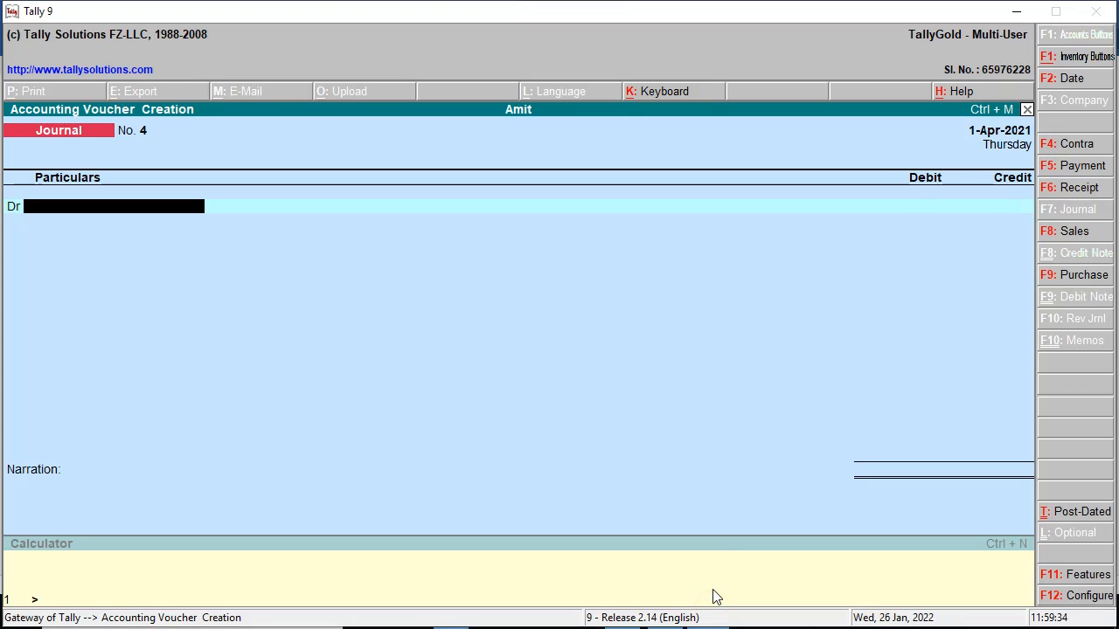
text(Fu)
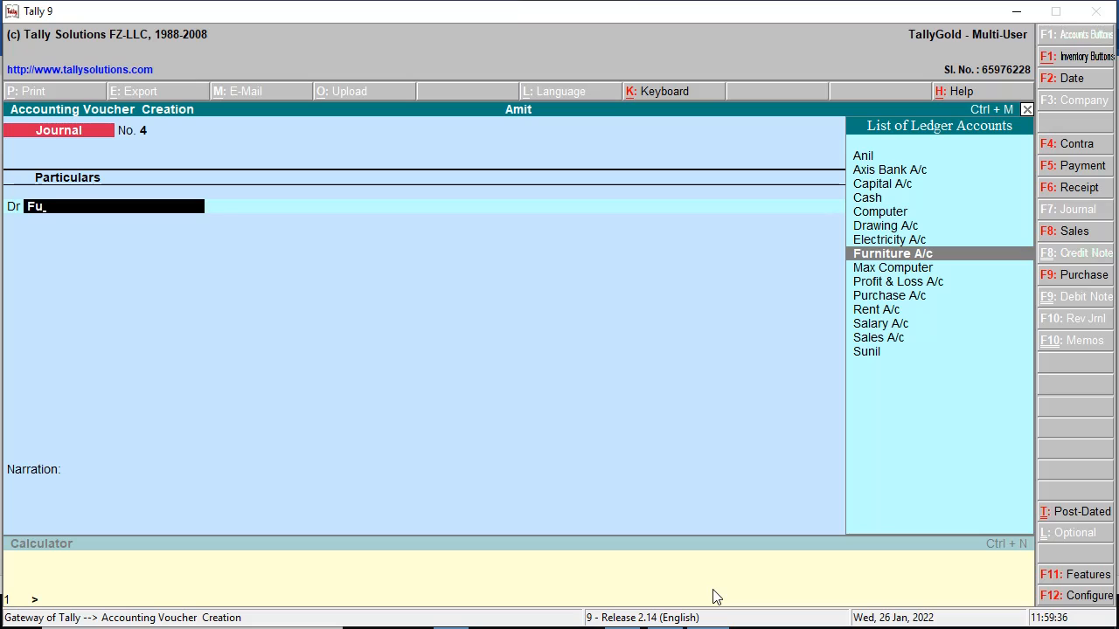
key(Return)
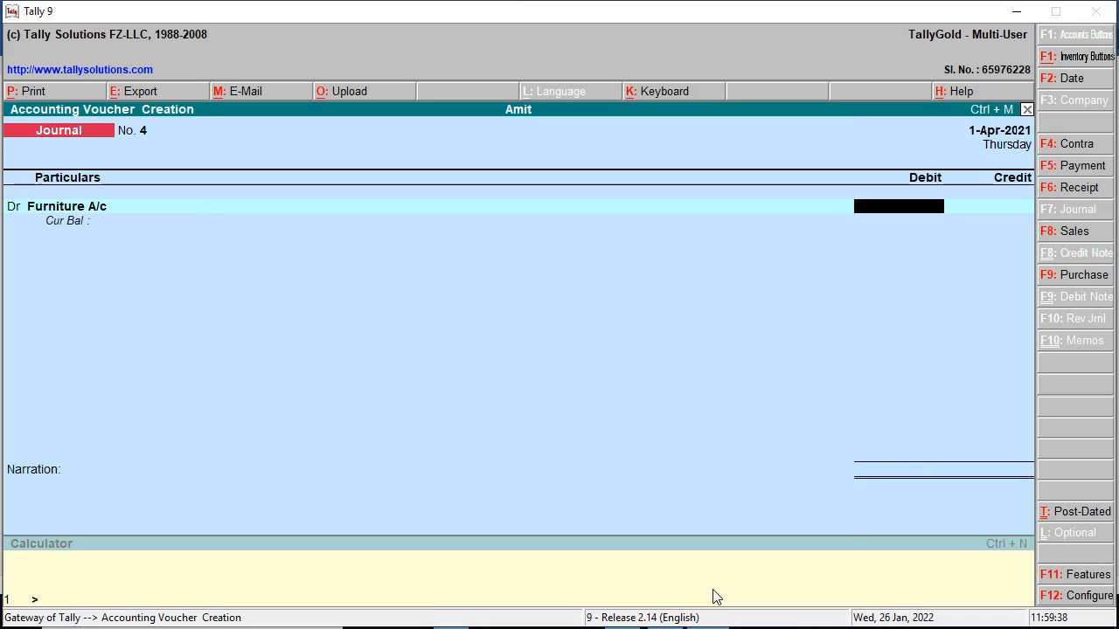
text(20000)
key(Return)
key(Return)
Credit the Cash ledger for the full 20,000 furniture amount and save the journal voucher without a narration
text(Cash)
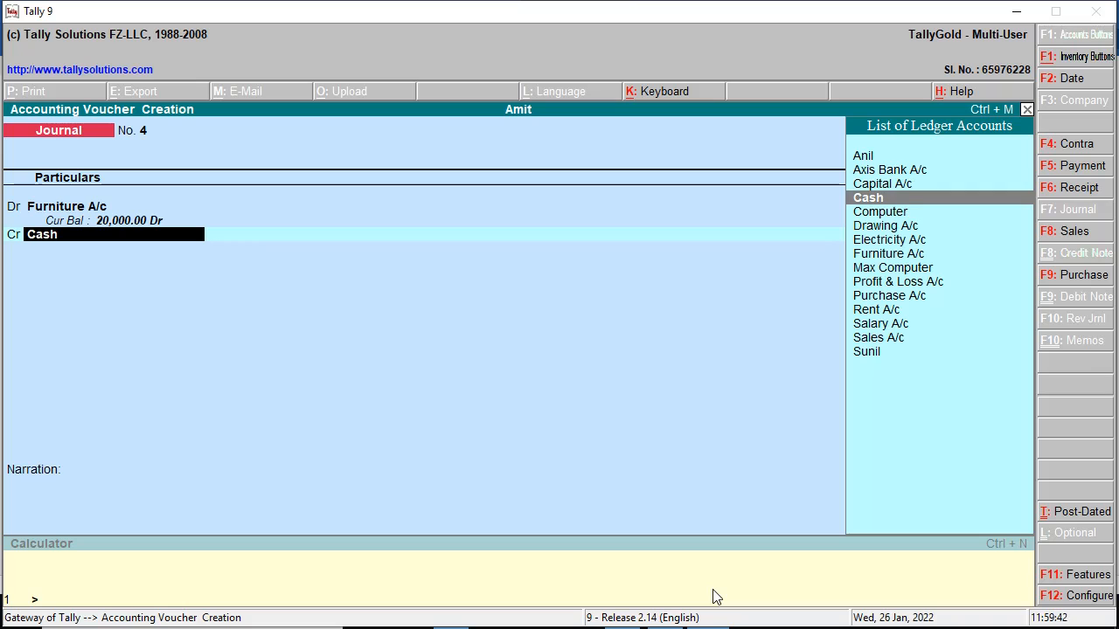
key(Return)
key(Return)
key(Return)
key(Return)
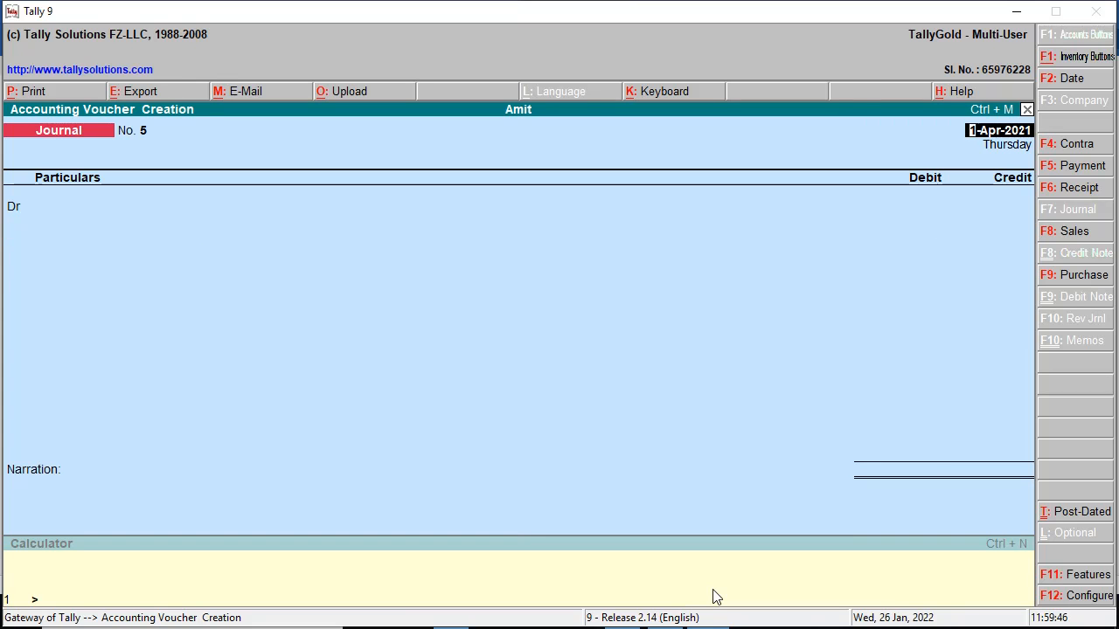
Switch to the Word project document, select the Computer A/c to Max Computer entry in the Journal Book, and return to Tally
key(alt+Tab)
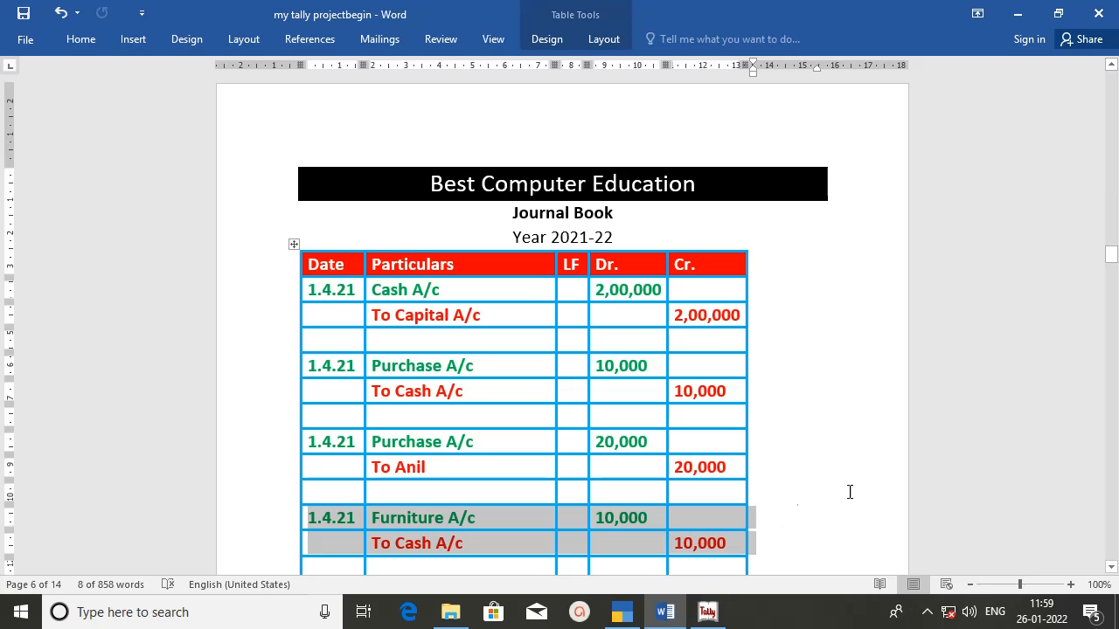
click(1111, 568)
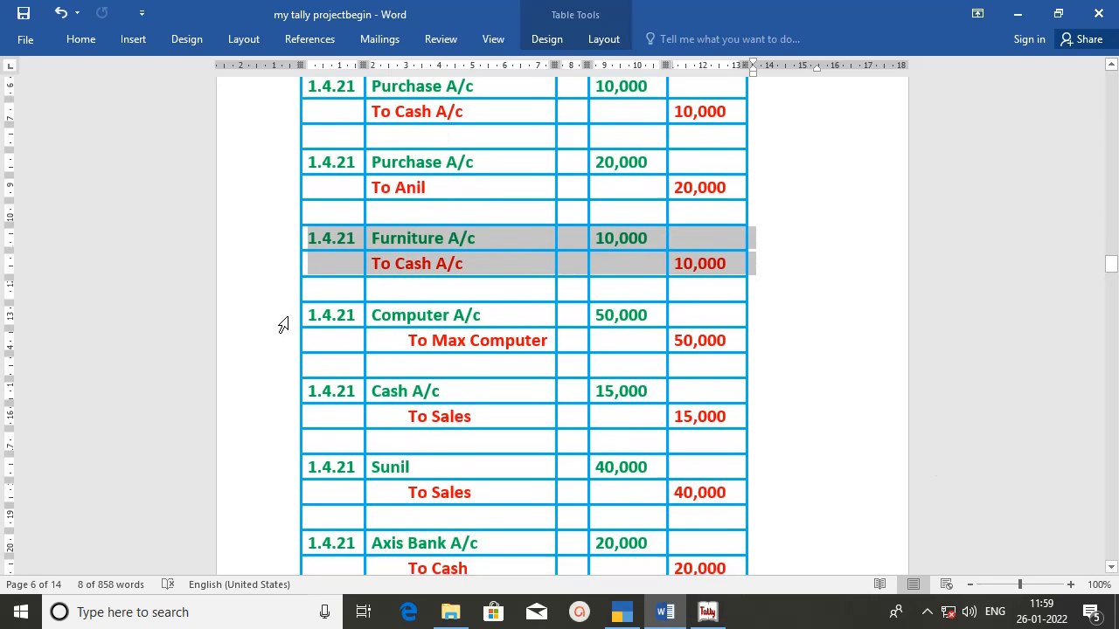
drag(287, 315, 285, 348)
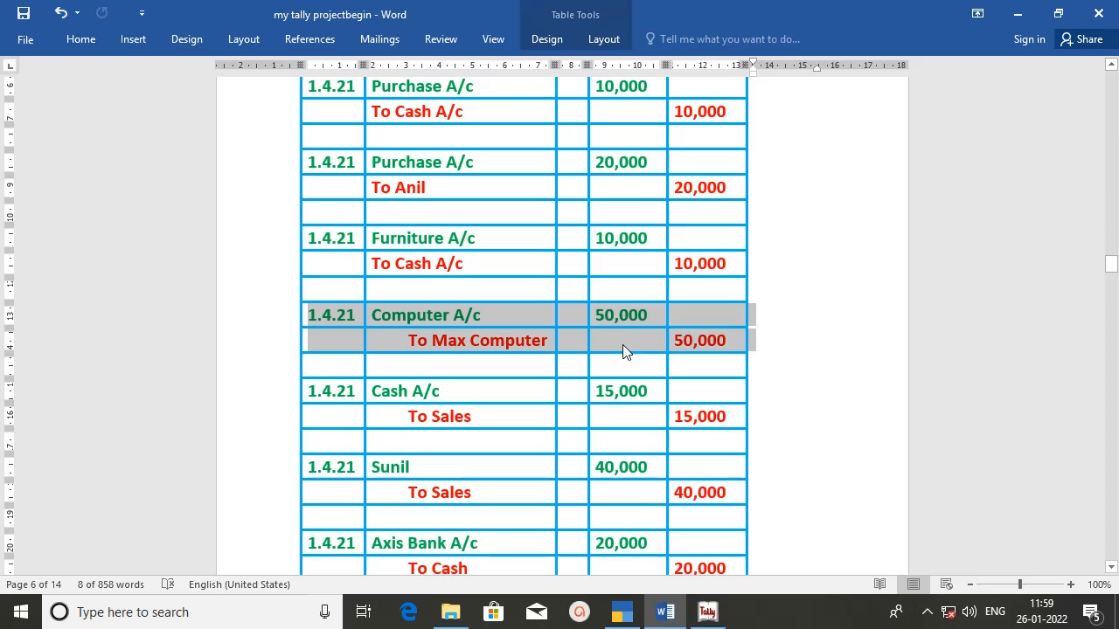
click(709, 614)
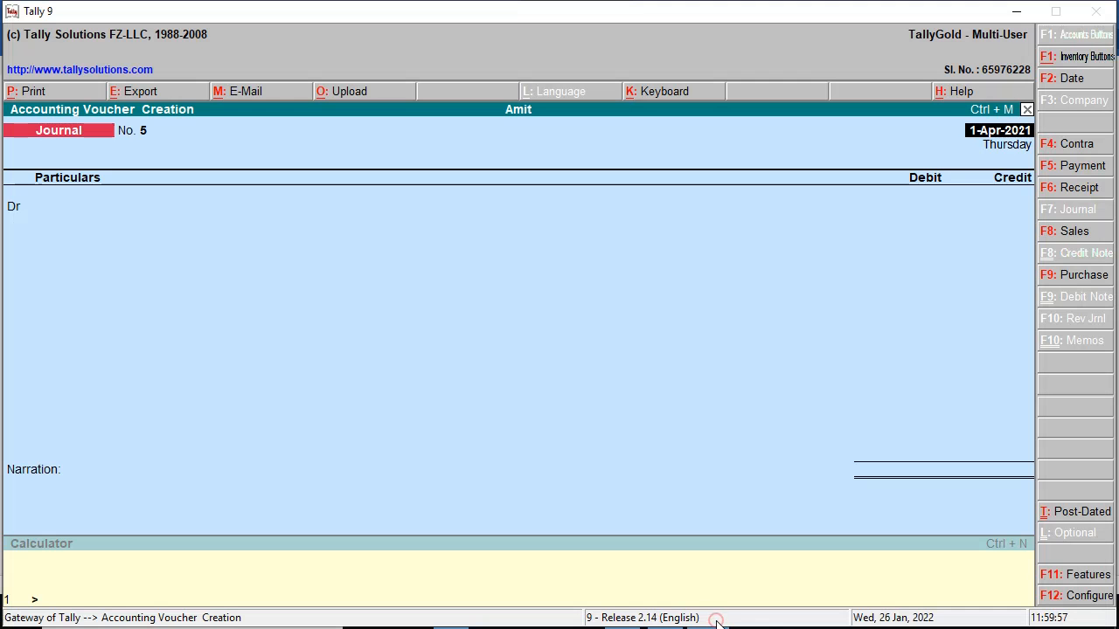
Debit the Computer ledger with 50000 in the journal voucher, keeping the date 1-Apr-2021
click(37, 211)
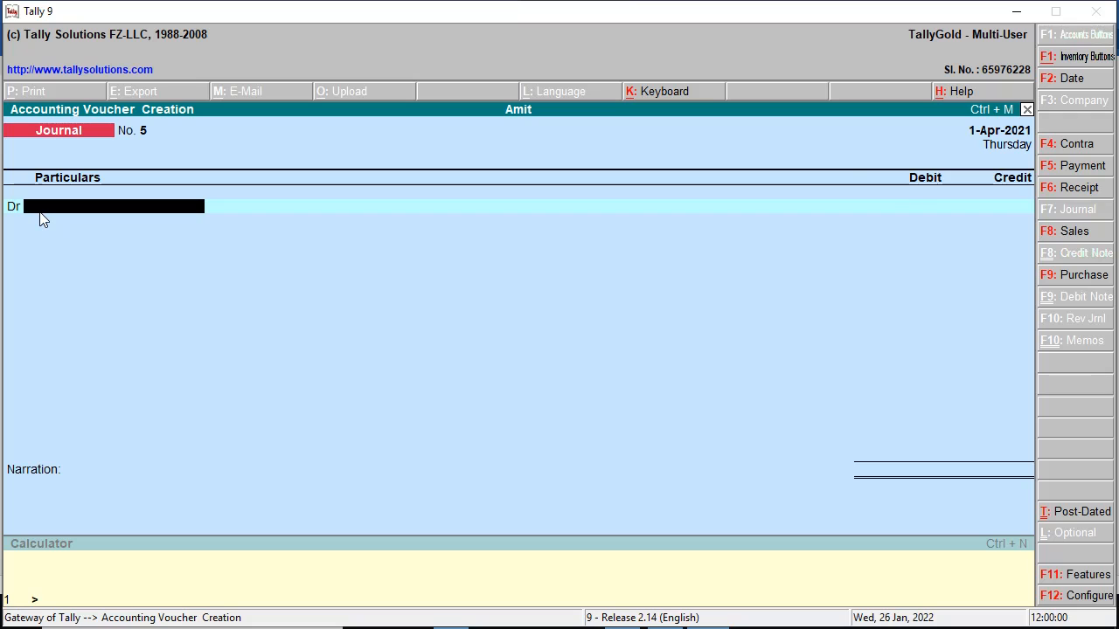
text(Co)
key(Return)
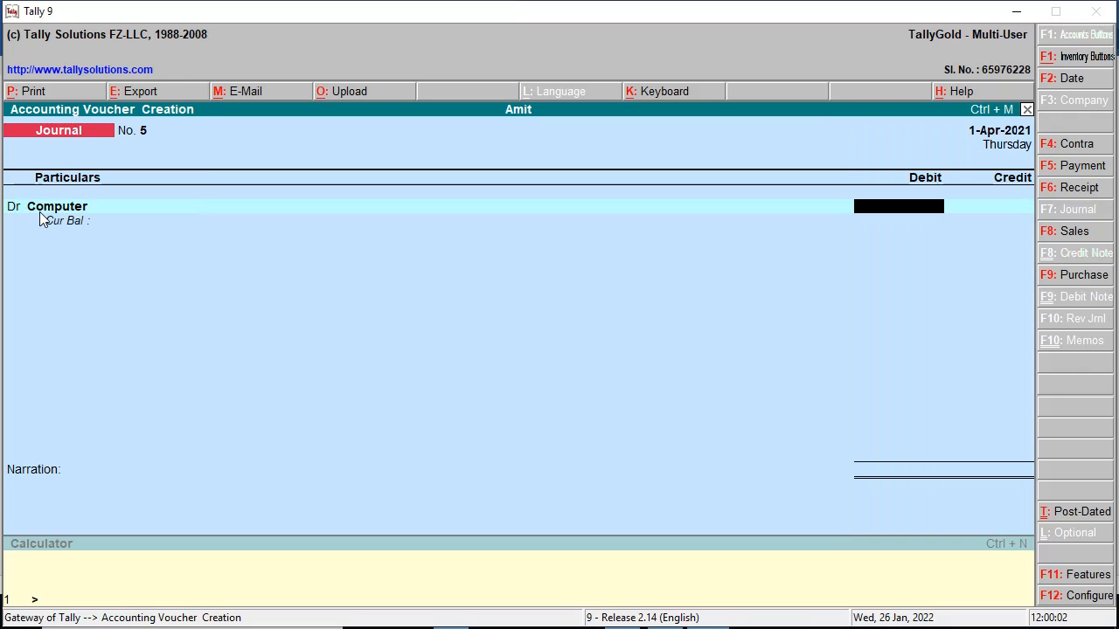
text(50000)
key(Return)
key(Return)
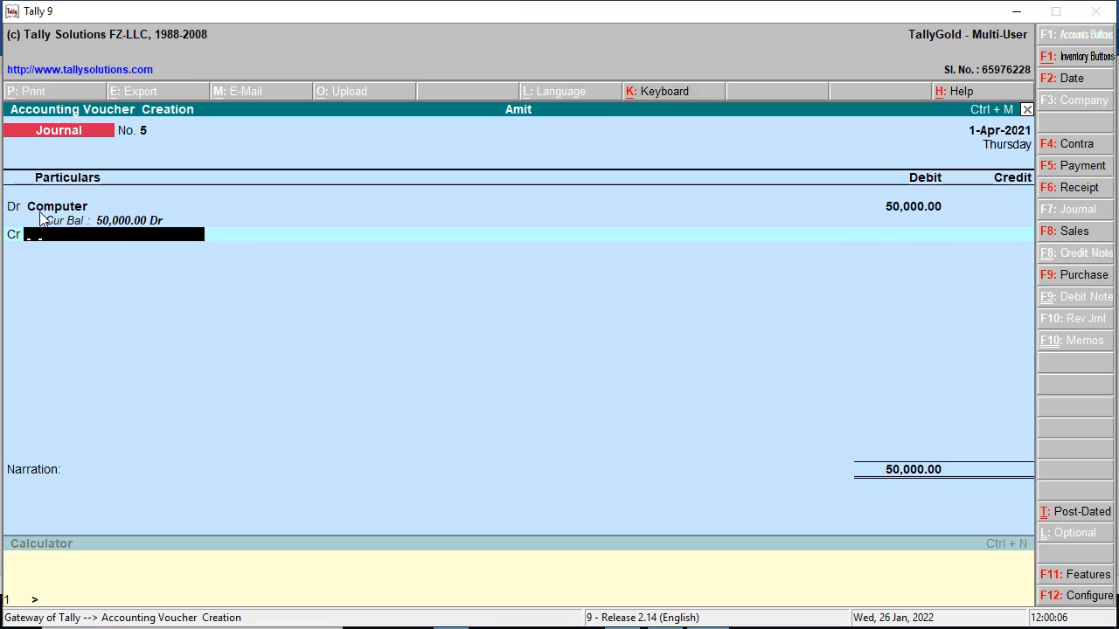
Credit Max Computer for the full 50,000 as On Account and save the journal voucher without a narration
text(M)
key(Return)
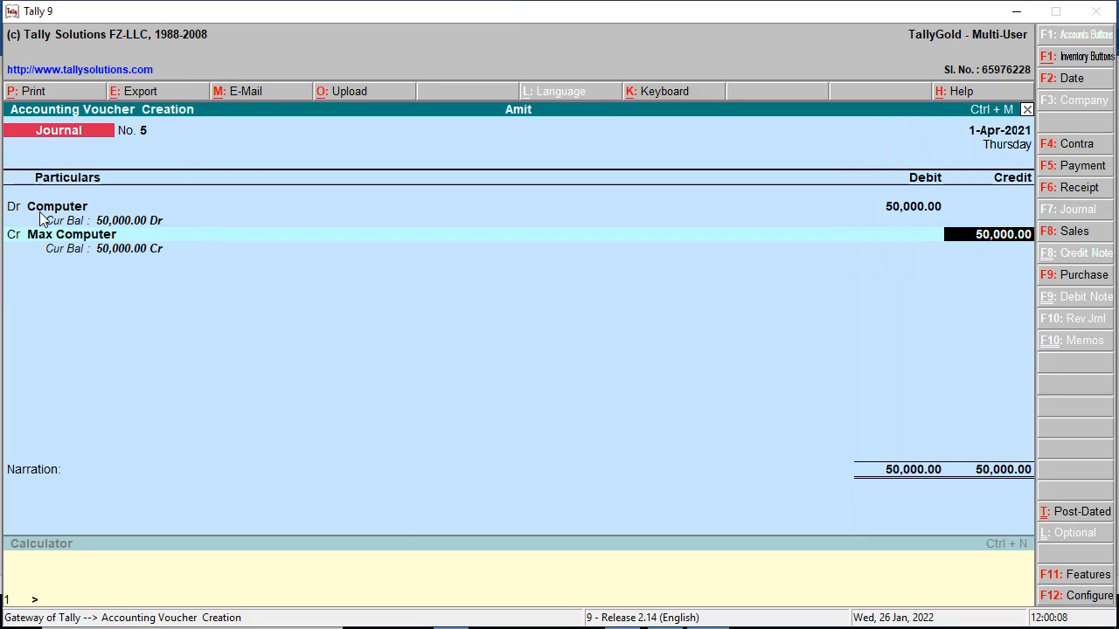
key(Return)
key(Return)
key(Return)
key(Return)
key(Return)
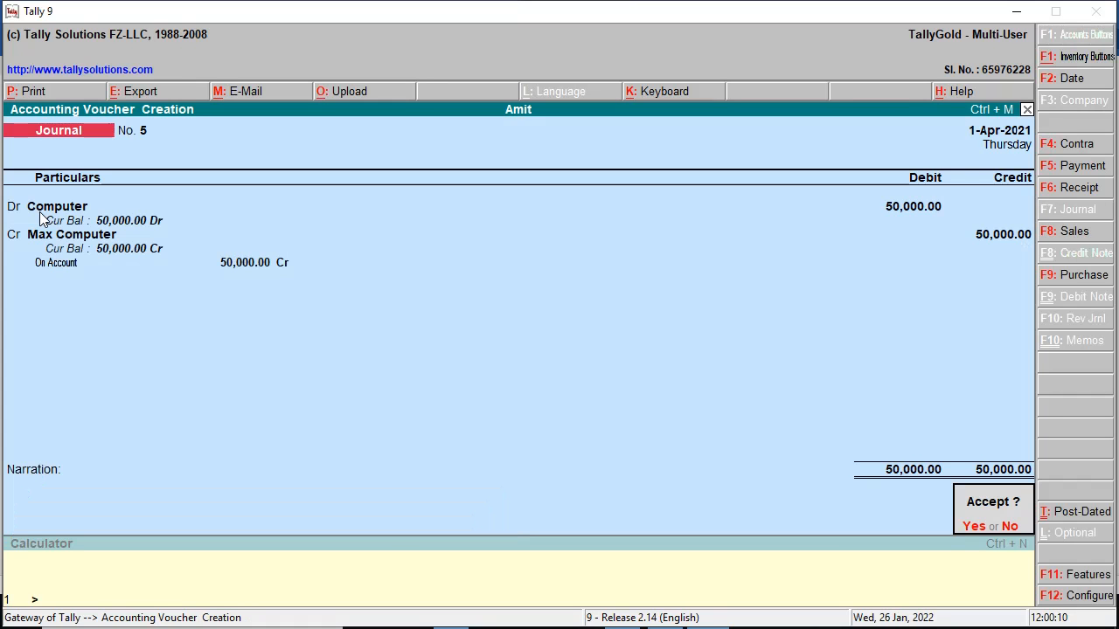
key(Return)
Switch to the Word project document, select the Cash A/c to Sales entry in the Journal Book, and return to Tally
key(alt+Tab)
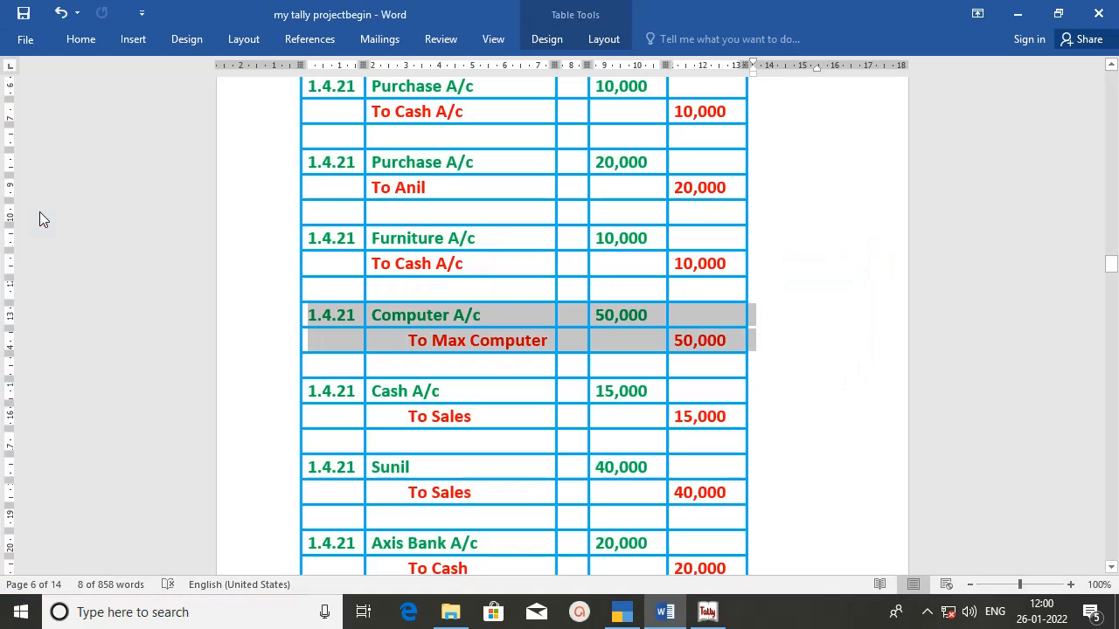
drag(278, 395, 282, 417)
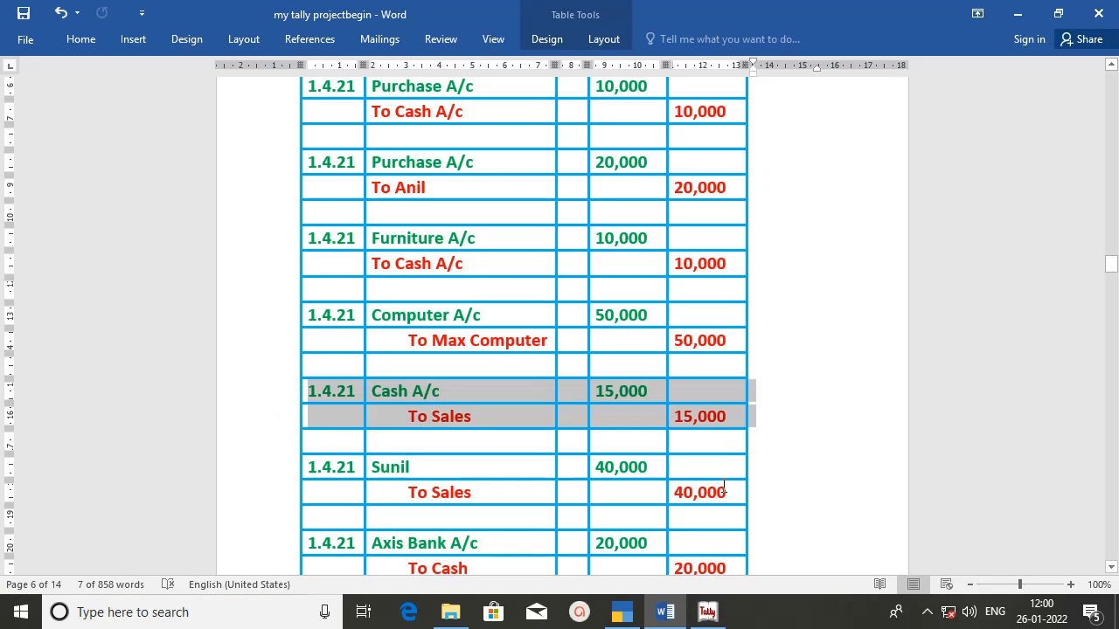
click(712, 615)
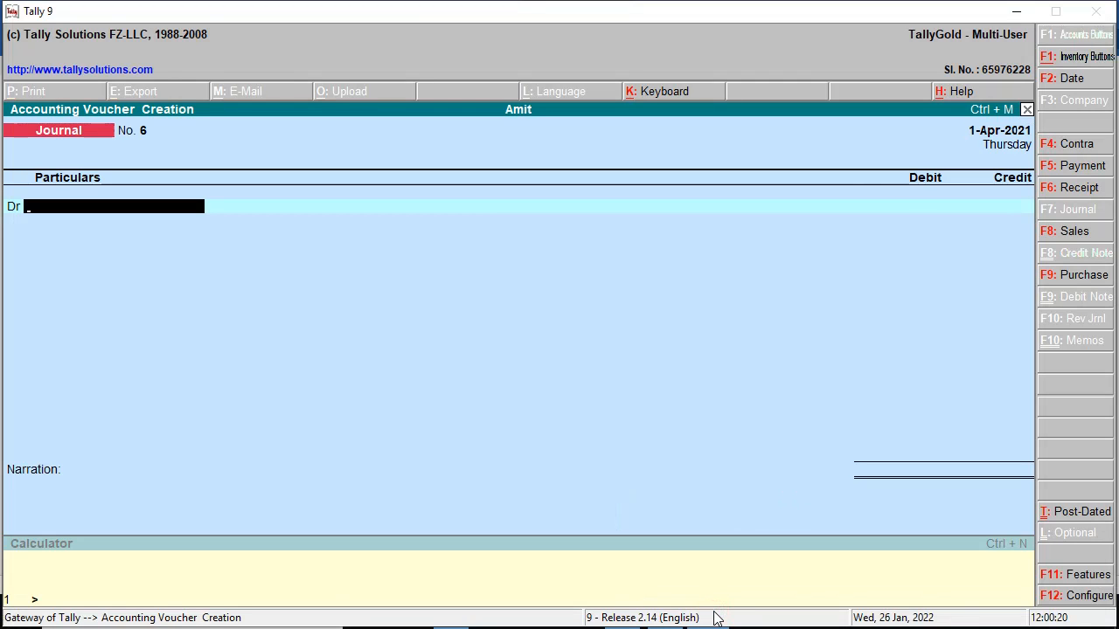
Debit the Cash ledger with 15,000 in the new journal voucher
text(Cash)
key(Return)
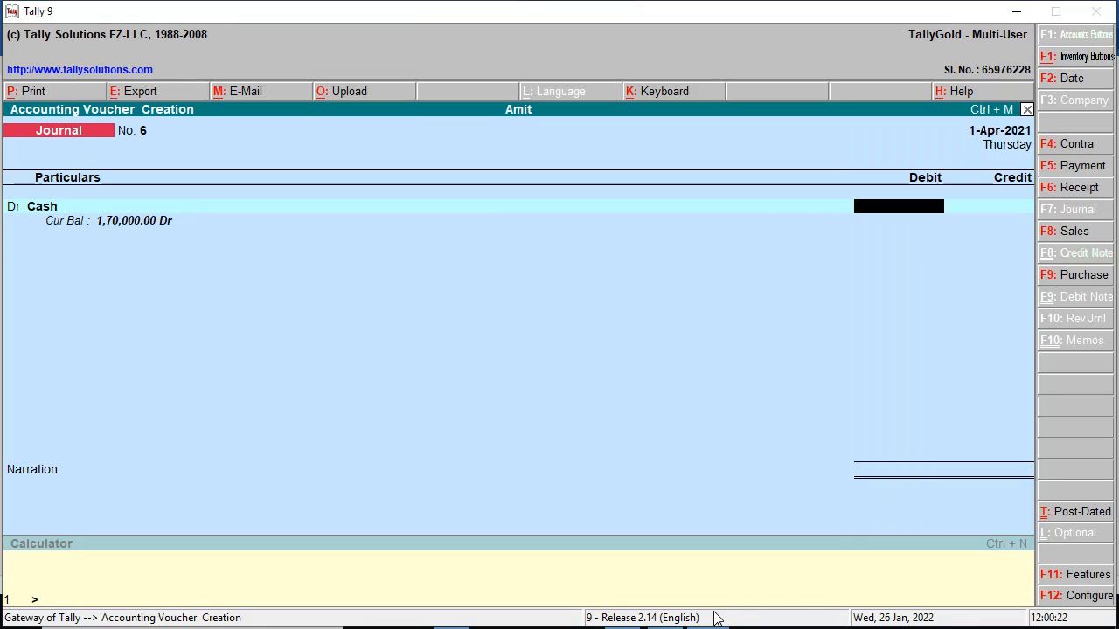
text(15,000)
key(Return)
key(Return)
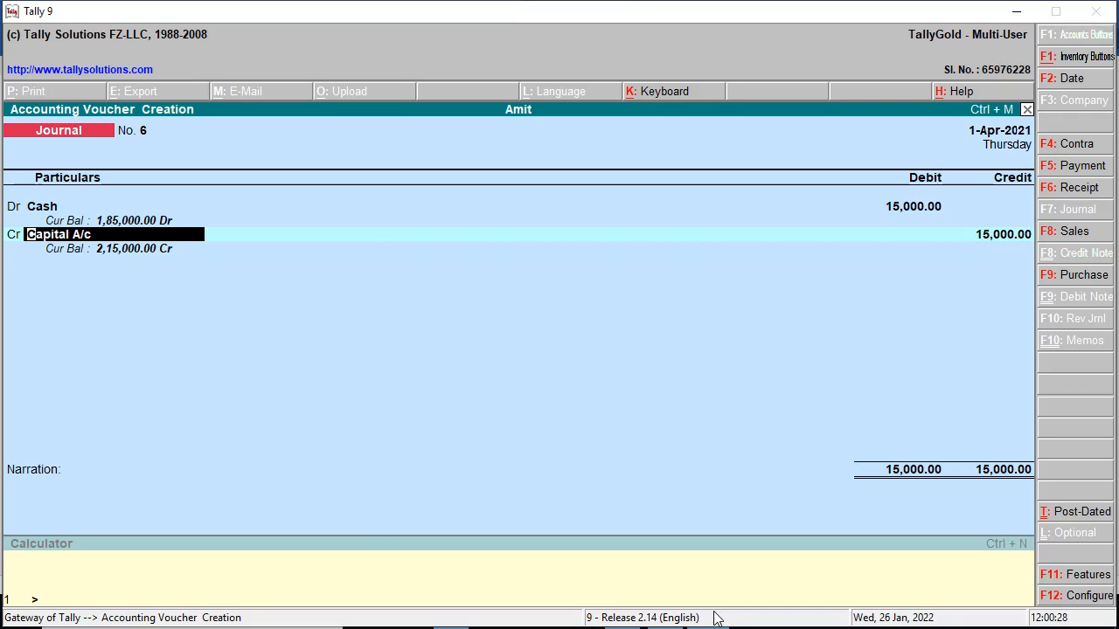
Recheck the entry in Word, set the credit ledger to Sales A/c for the full 15,000, and save the voucher without a narration
key(alt+Tab)
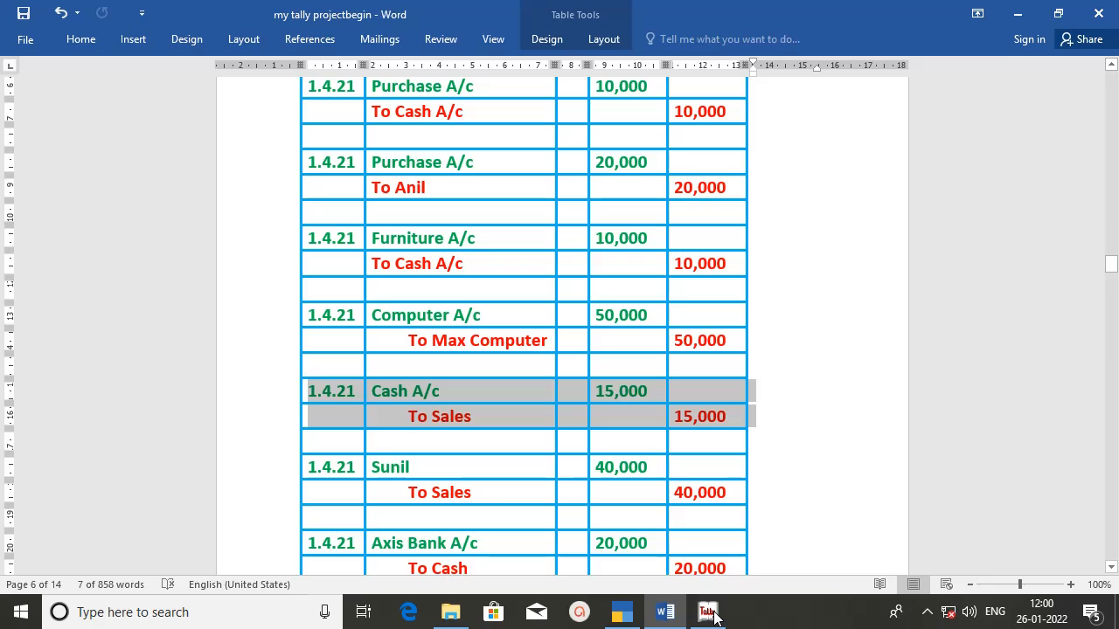
click(712, 616)
text(Sal)
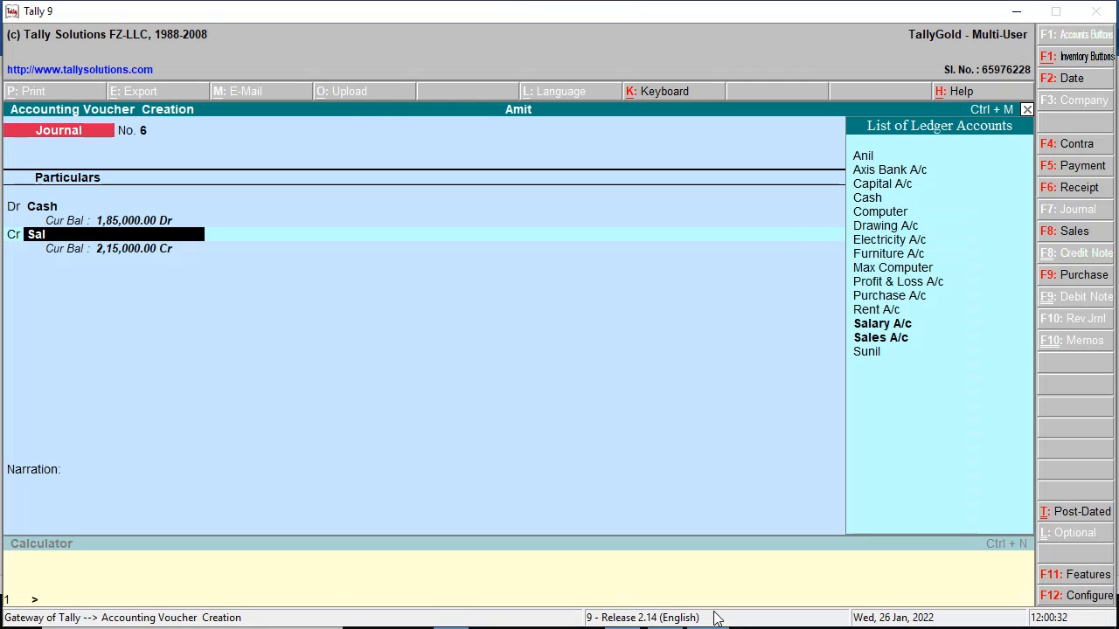
text(es)
key(Return)
key(Return)
key(Return)
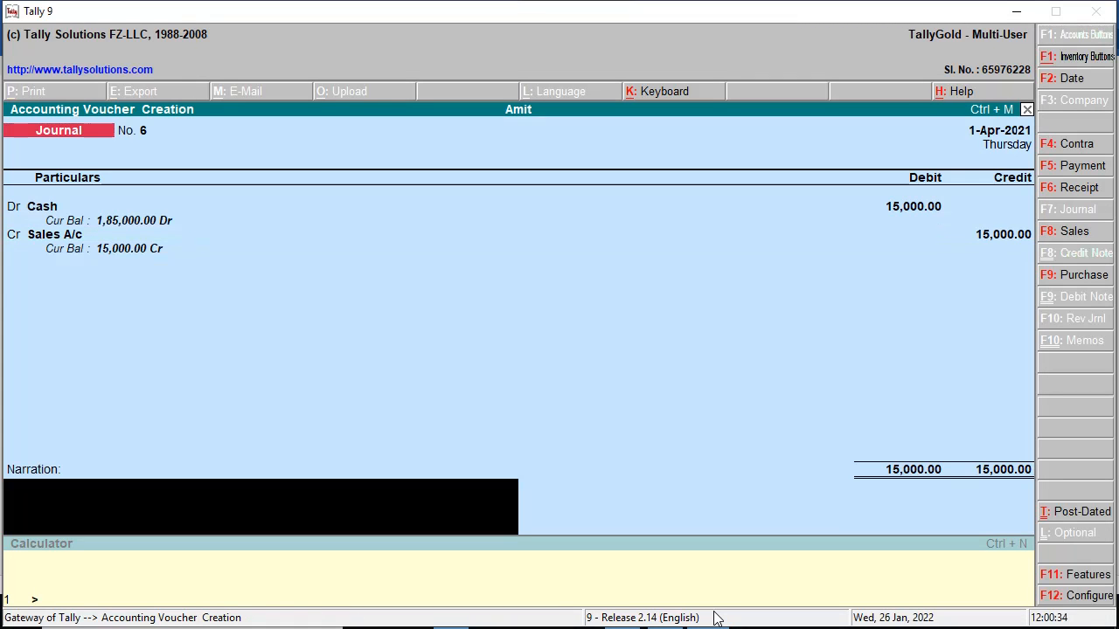
key(Return)
key(Return)
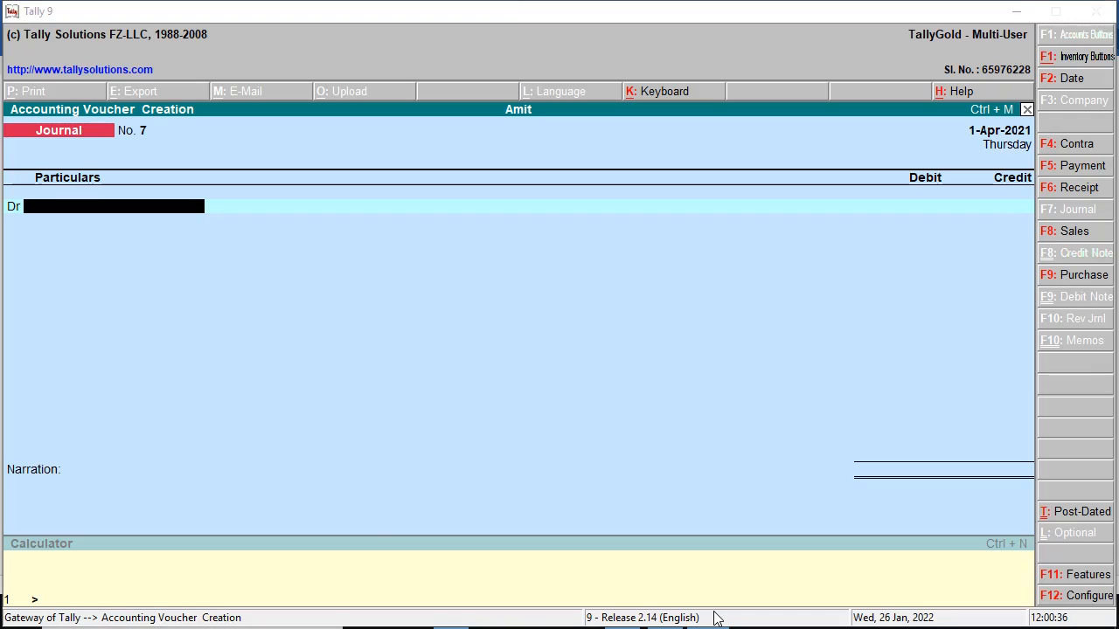
Switch to the Word project document, select the 40,000 customer-to-Sales entry in the Journal Book, and return to Tally
click(715, 618)
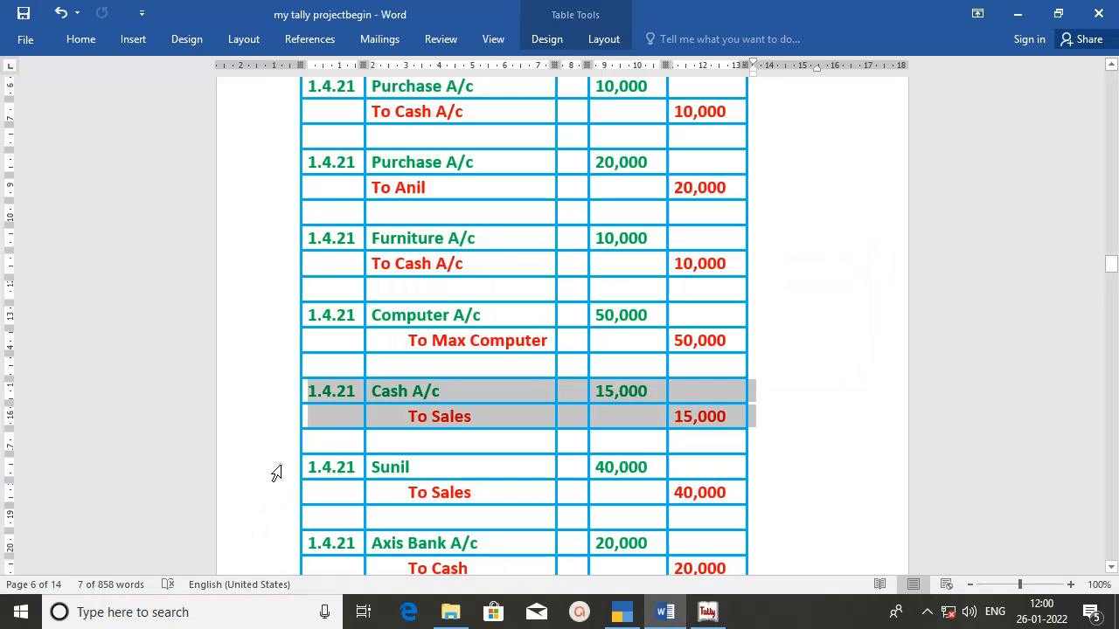
drag(276, 473, 280, 492)
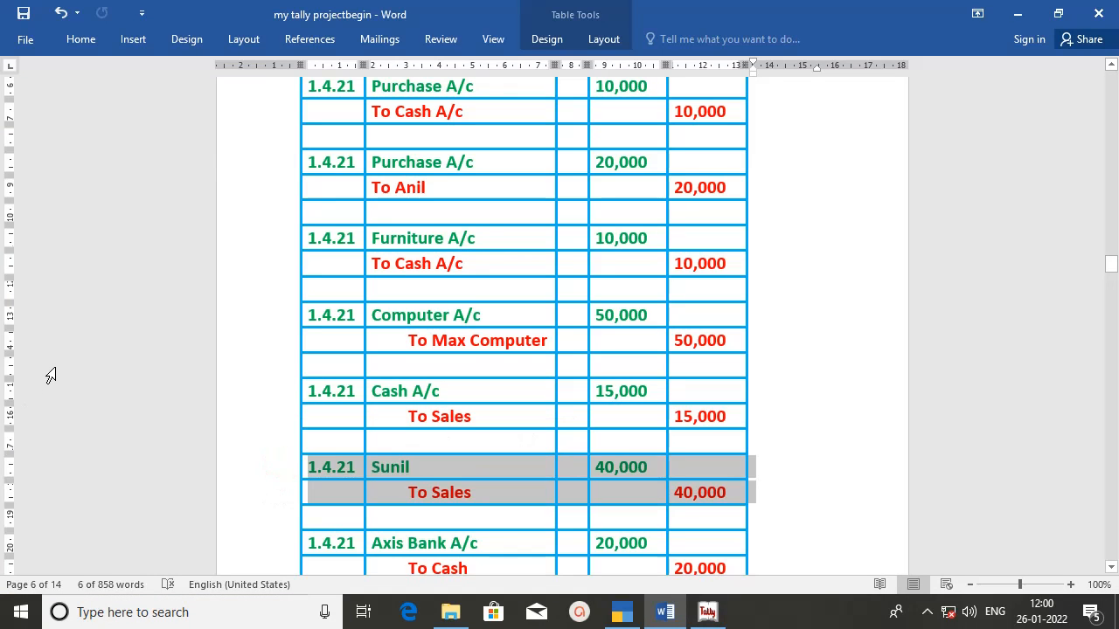
key(alt+Tab)
Debit the customer's ledger with 40000 as On Account, checking the amount against the Word document
text(Sun)
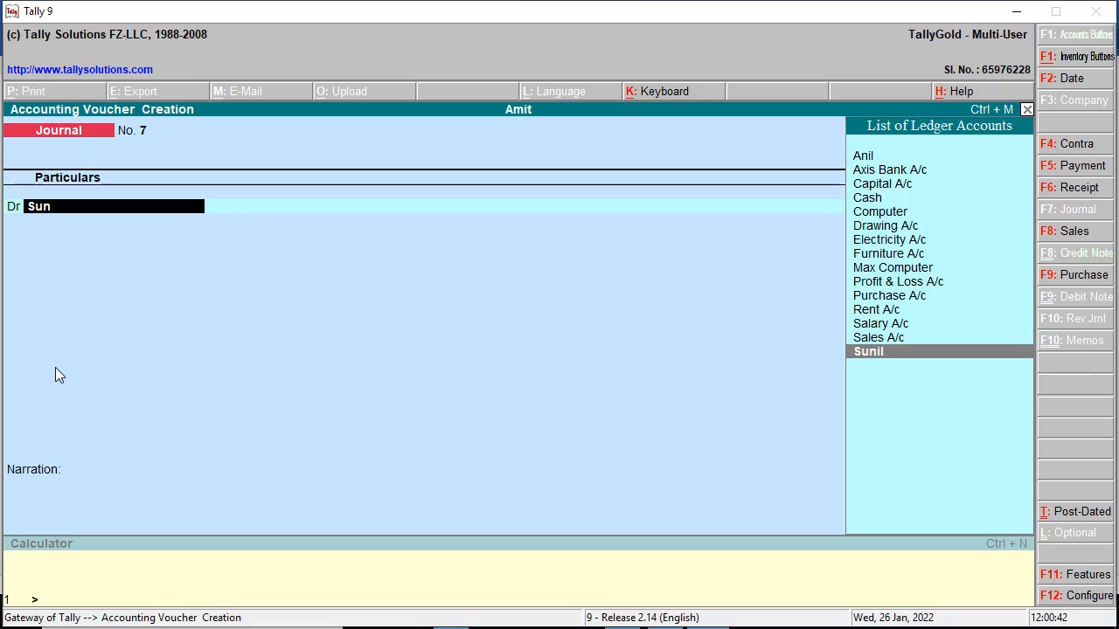
key(Return)
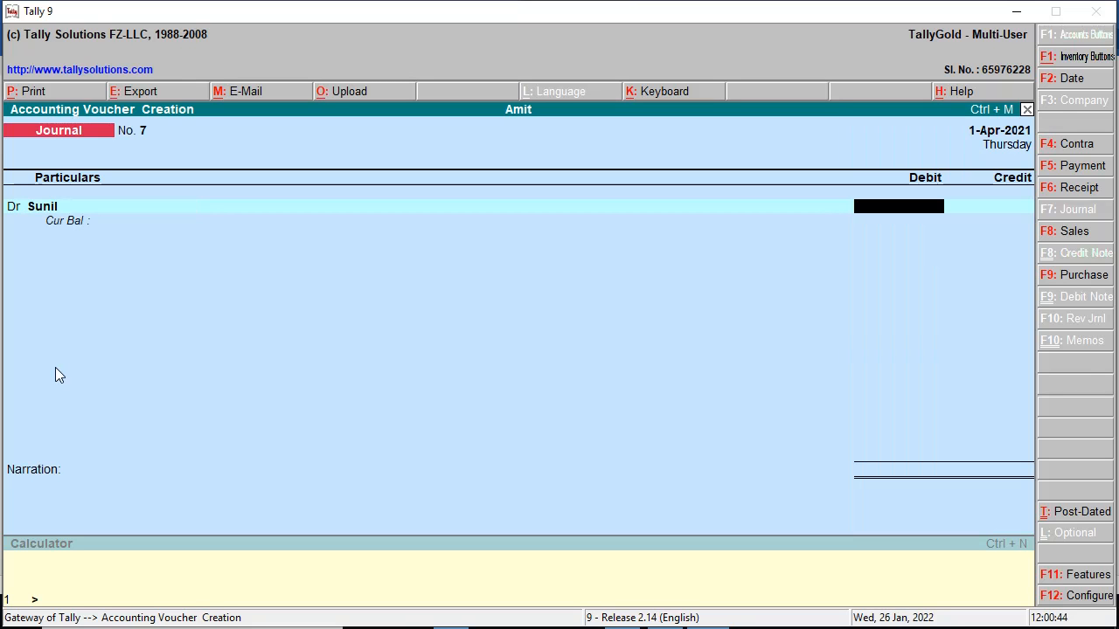
key(alt+Tab)
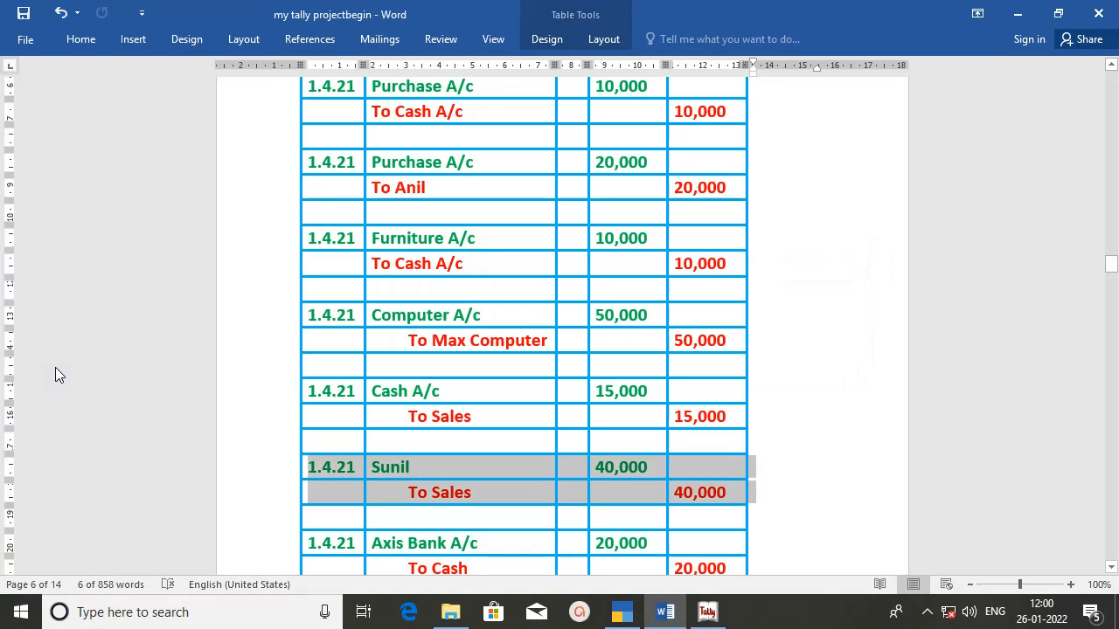
key(alt+Tab)
text(40000)
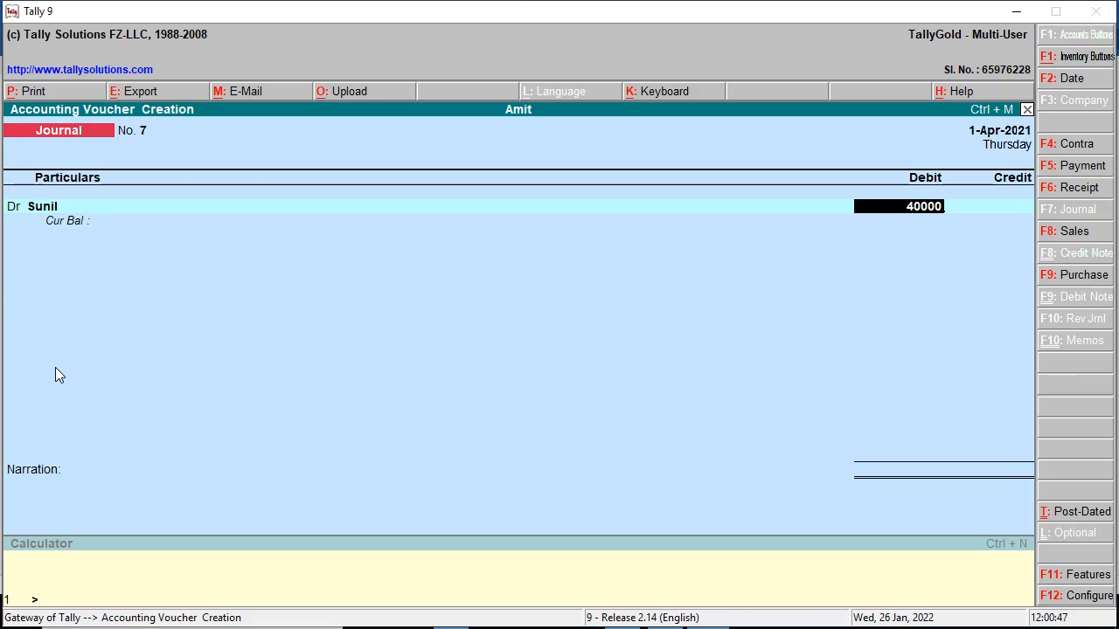
key(Return)
key(Return)
key(Return)
key(Return)
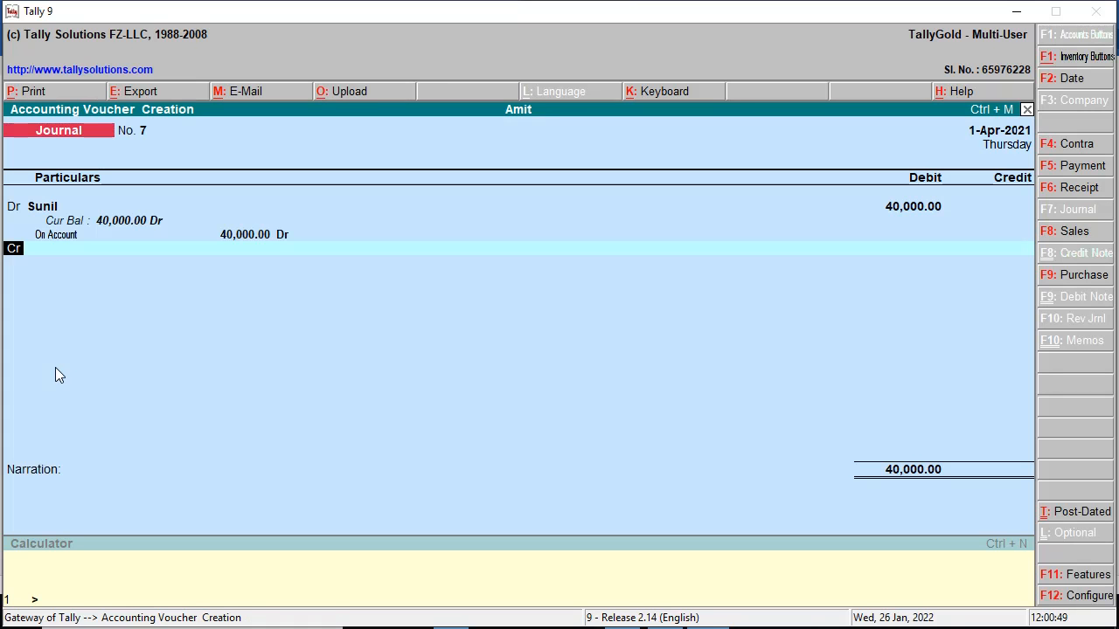
Credit Sales A/c for the full 40,000 without inventory items or a narration, and save the journal voucher
key(Return)
text(Sa)
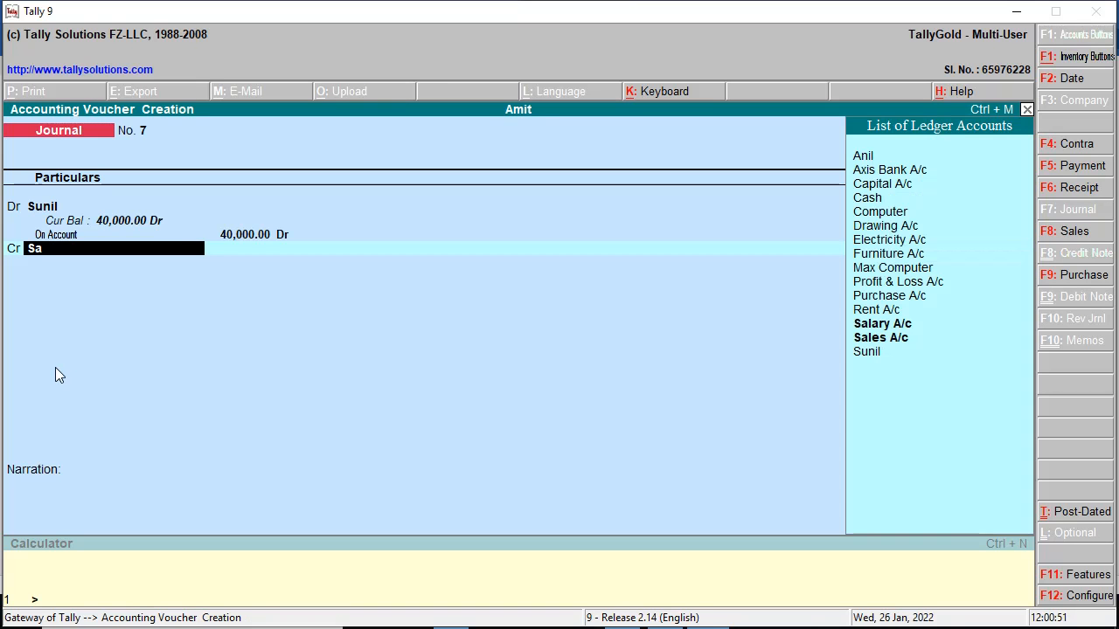
key(BackSpace)
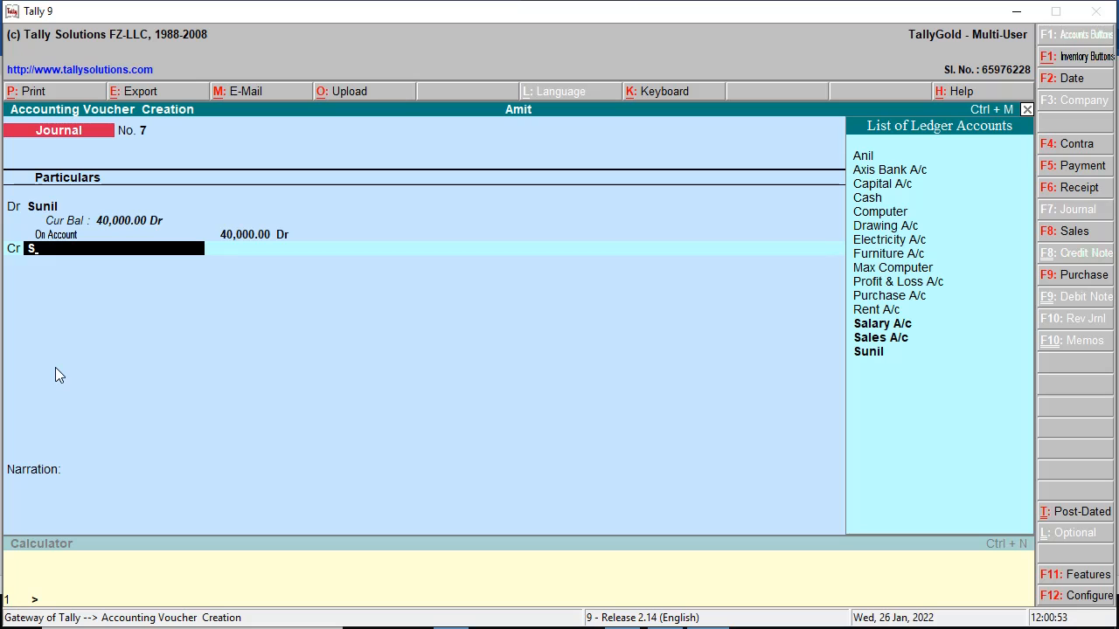
key(Down)
key(Down)
key(Return)
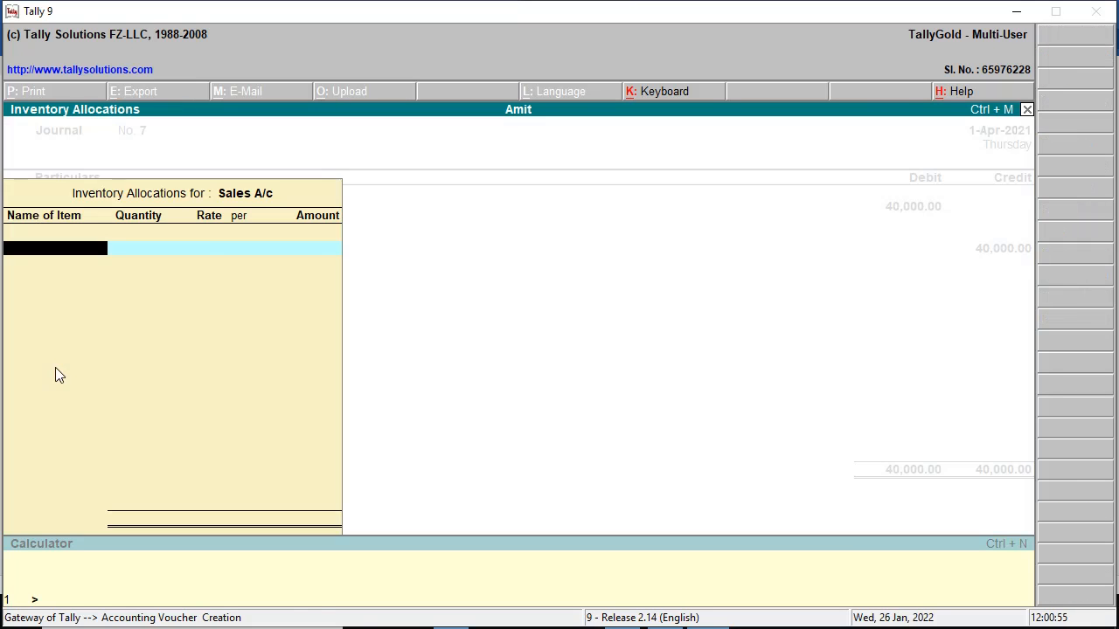
key(Return)
key(Return)
key(Return)
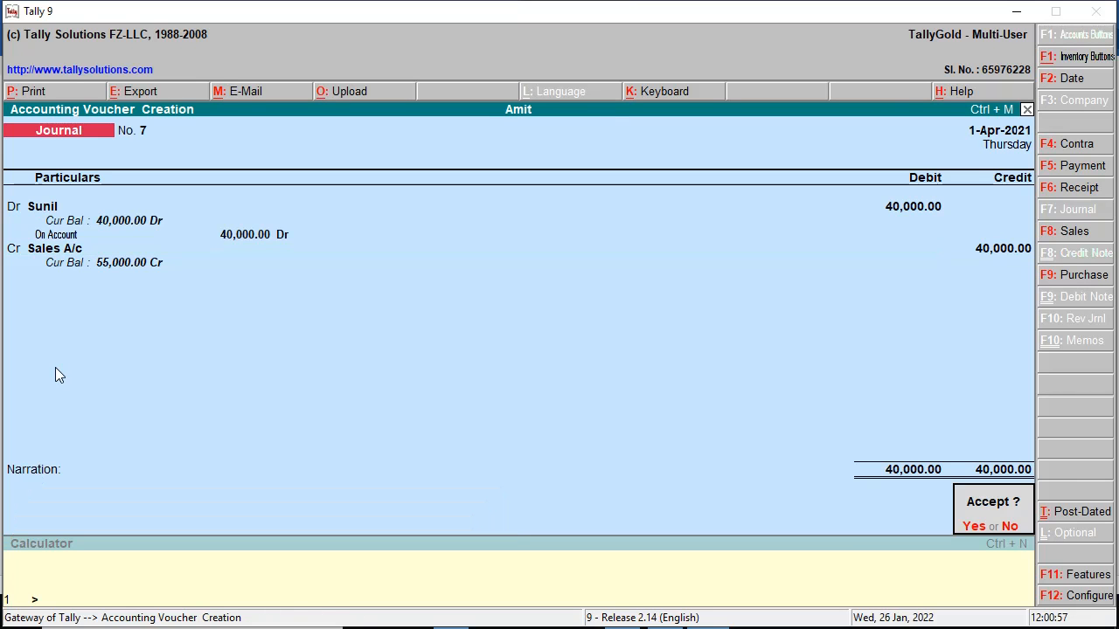
key(y)
Switch to the Word project document, select the Axis Bank A/c to Cash entry in the Journal Book, and return to Tally
key(alt+Tab)
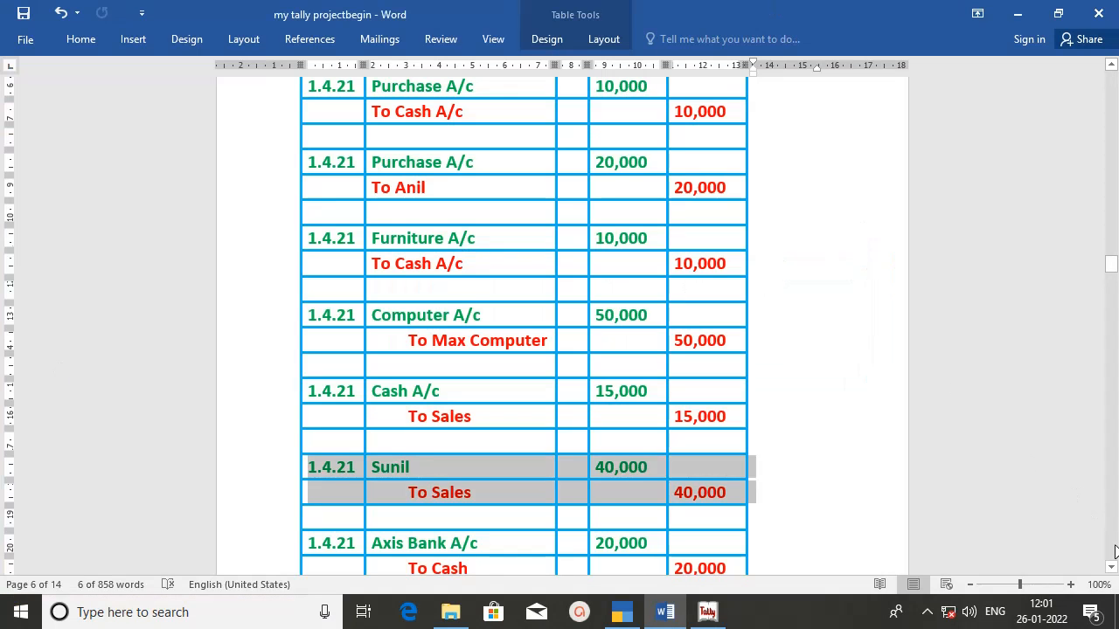
click(1112, 567)
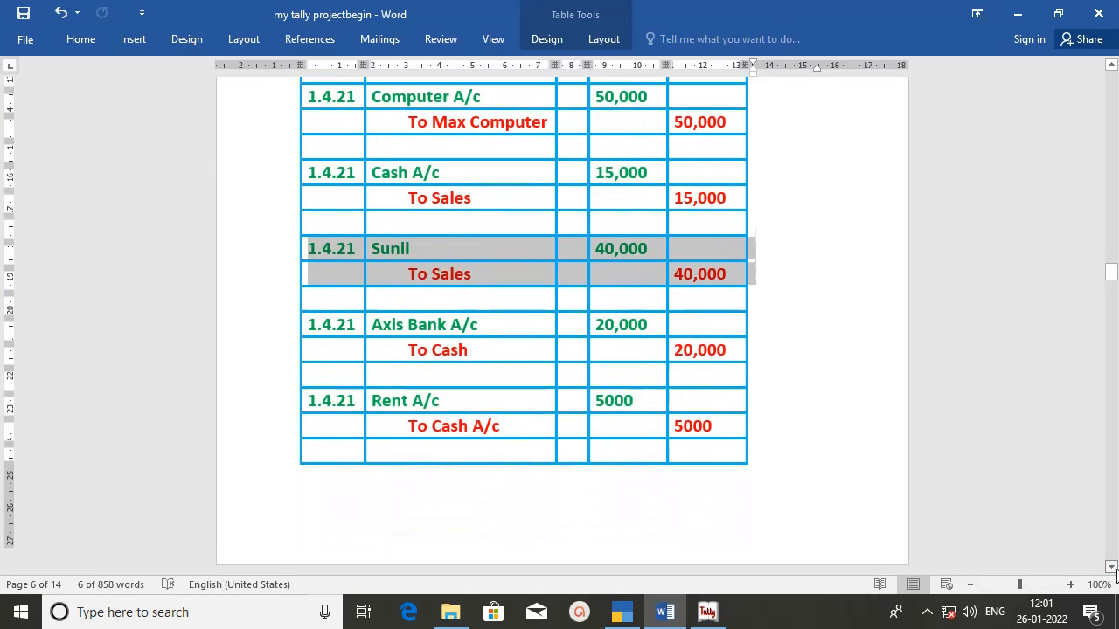
ctrl+click(286, 165)
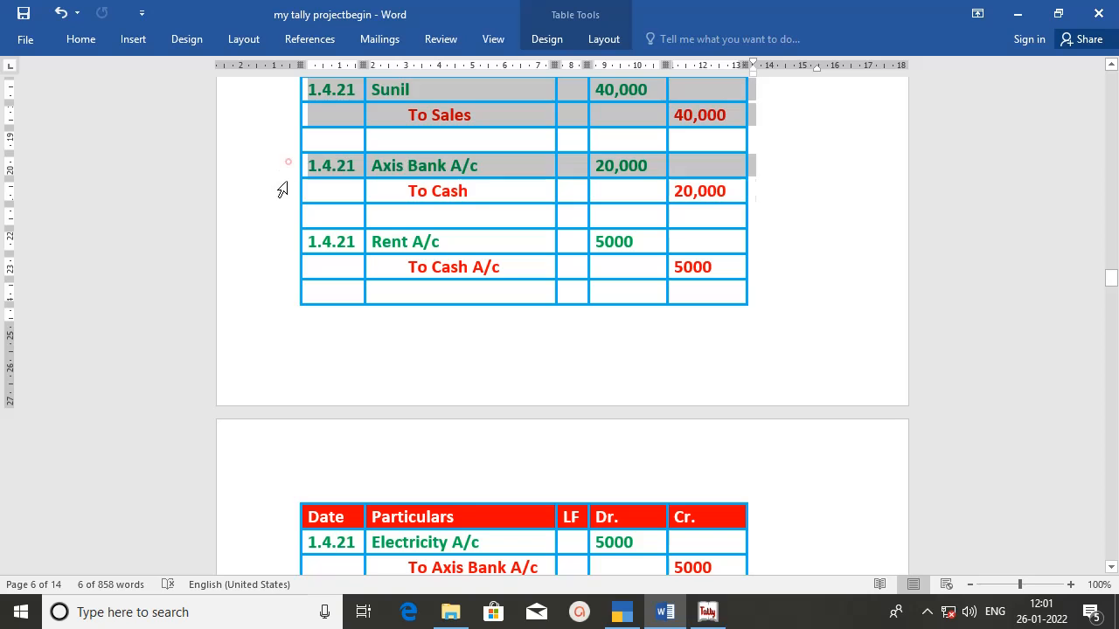
shift+click(282, 191)
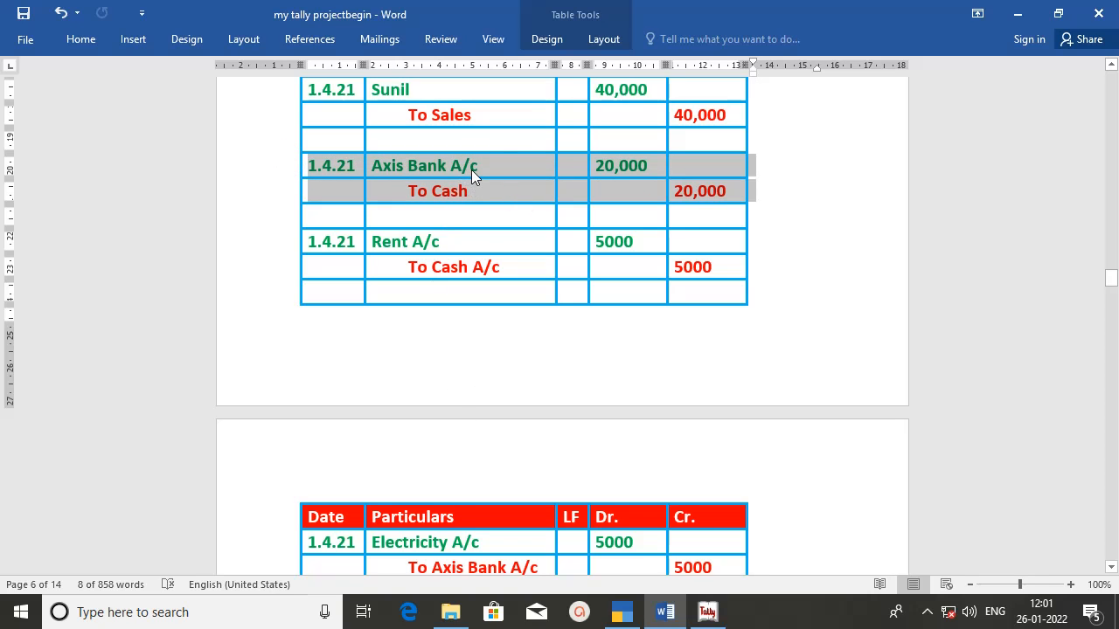
click(704, 616)
Debit Axis Bank A/c with 20000 in the journal voucher, checking the amount against the Word document
key(Return)
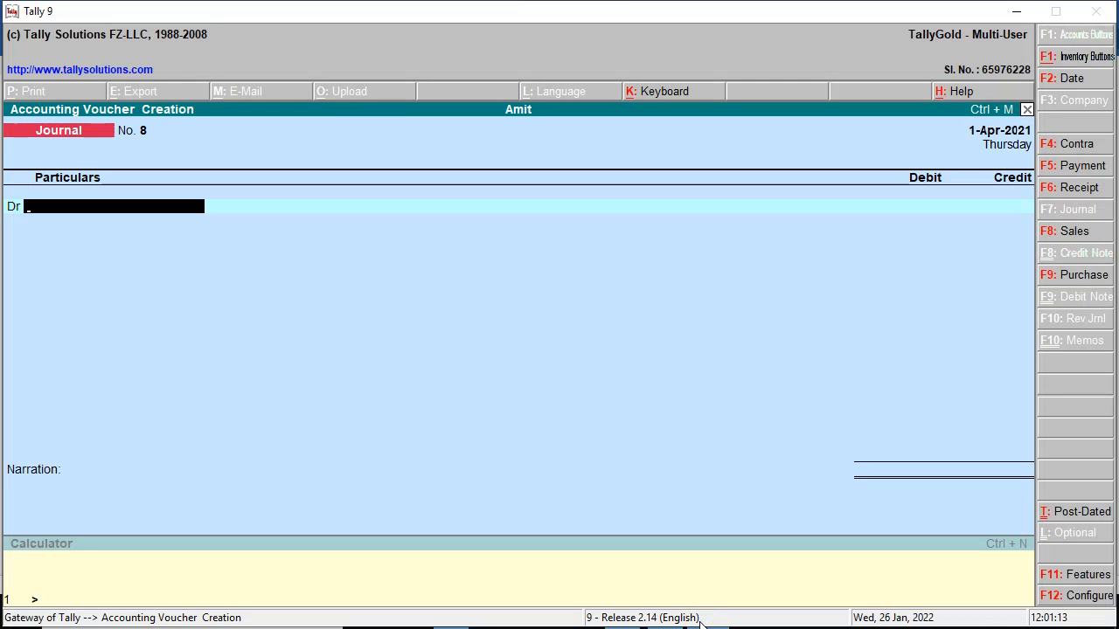
text(Axi)
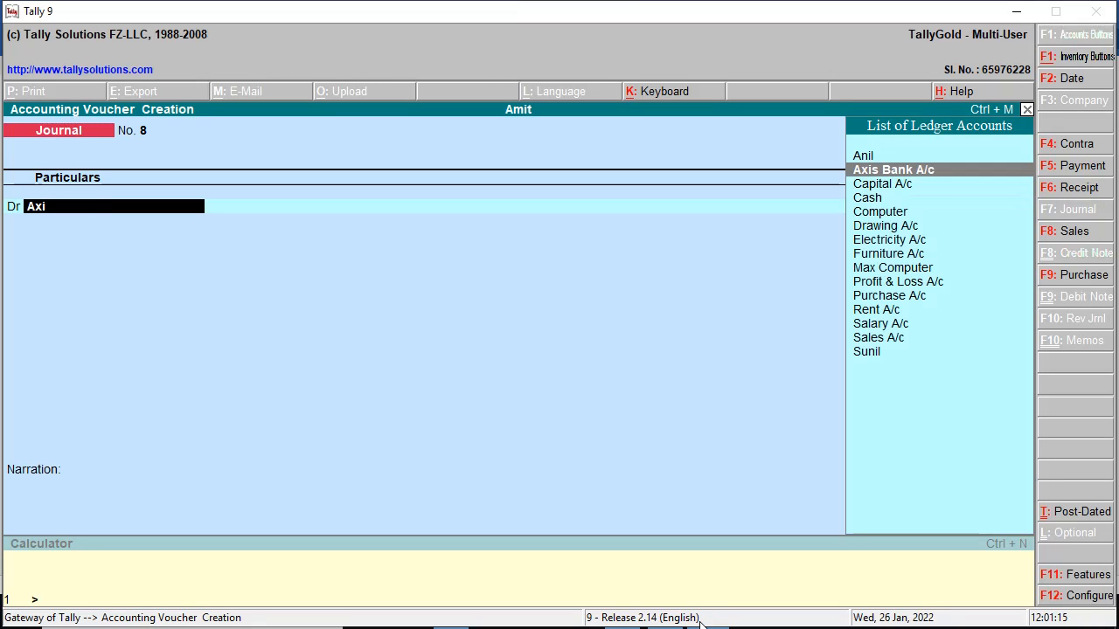
key(Return)
click(702, 623)
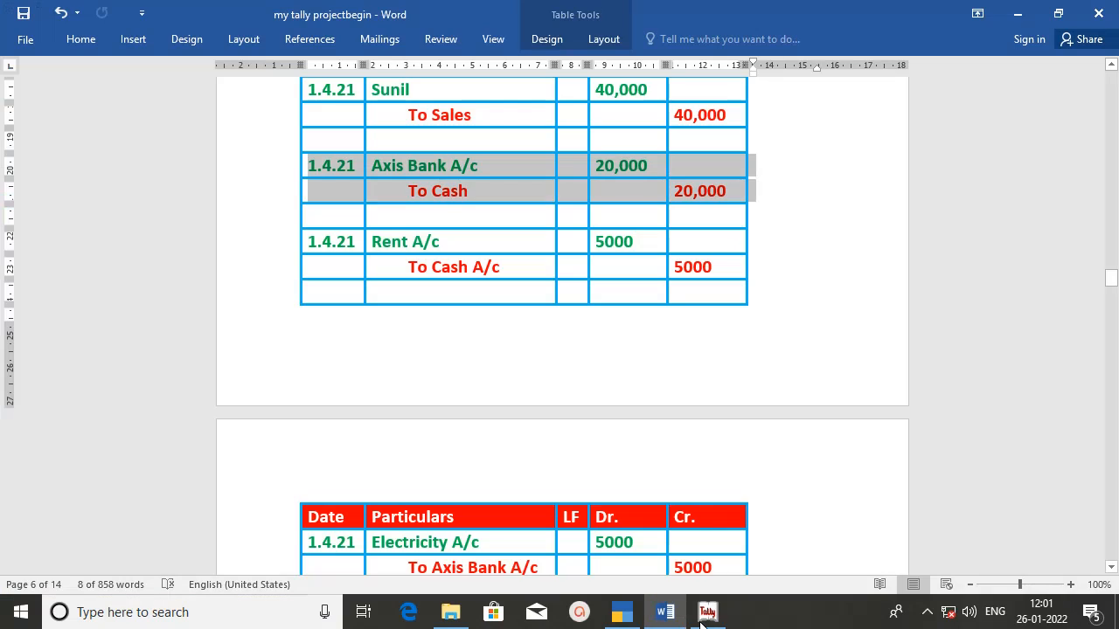
key(alt+Tab)
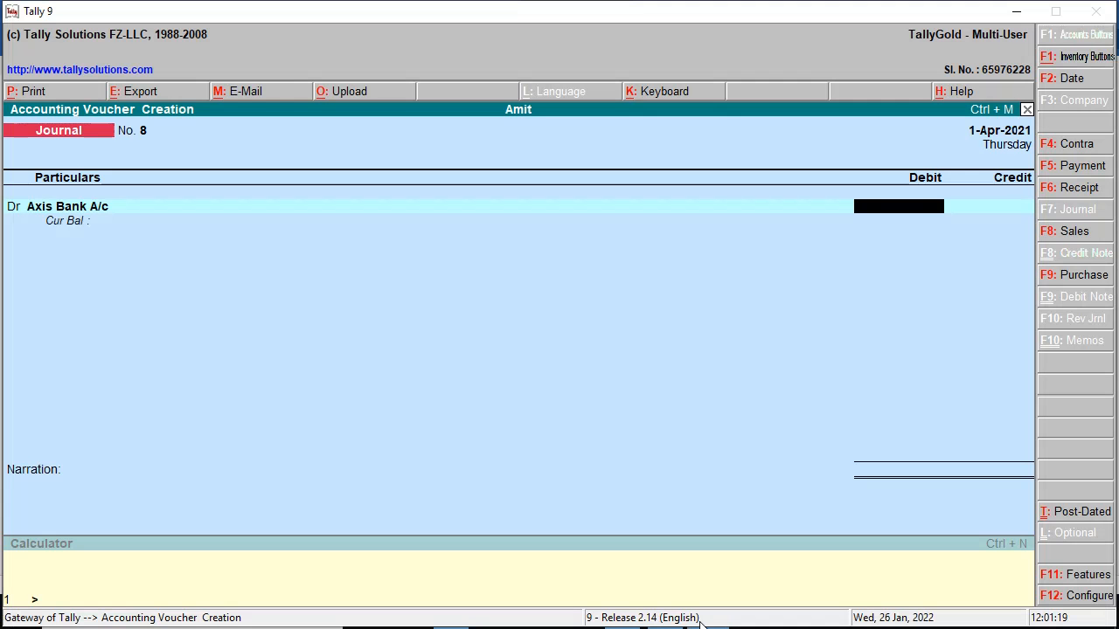
text(20000)
key(Return)
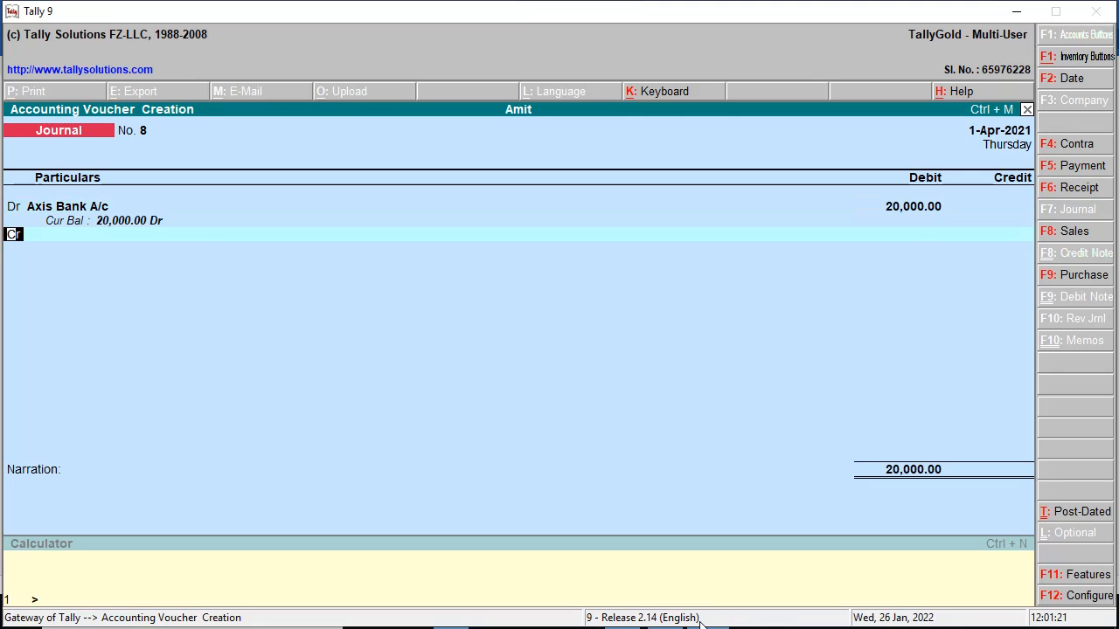
Credit Cash for the full 20,000 without a narration, and save the journal voucher
key(Return)
text(Cash)
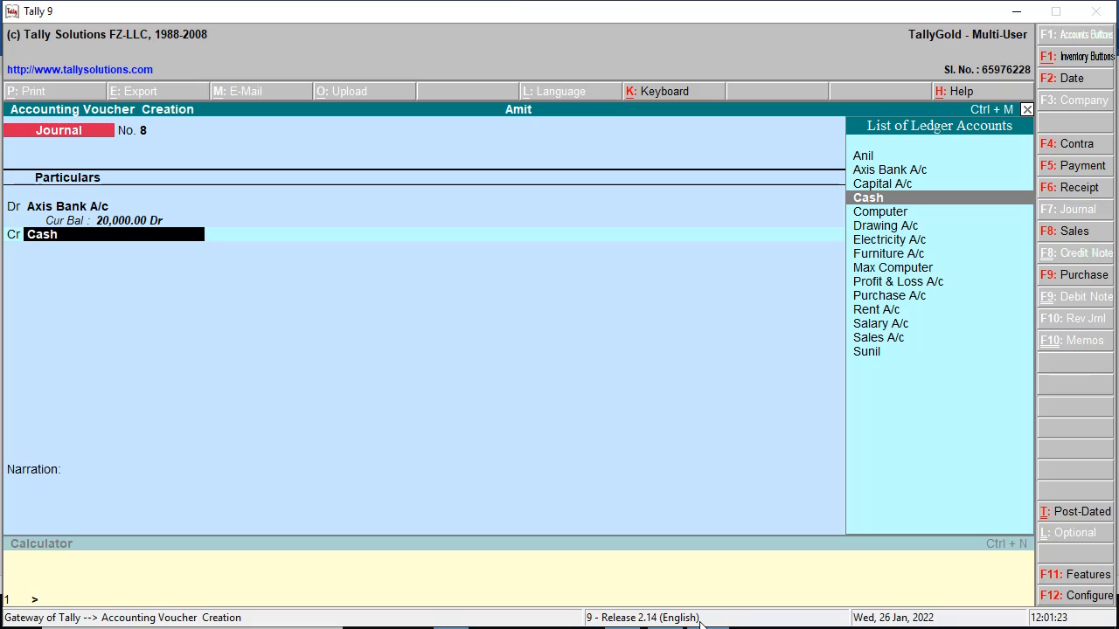
key(Return)
key(Return)
key(Return)
key(Return)
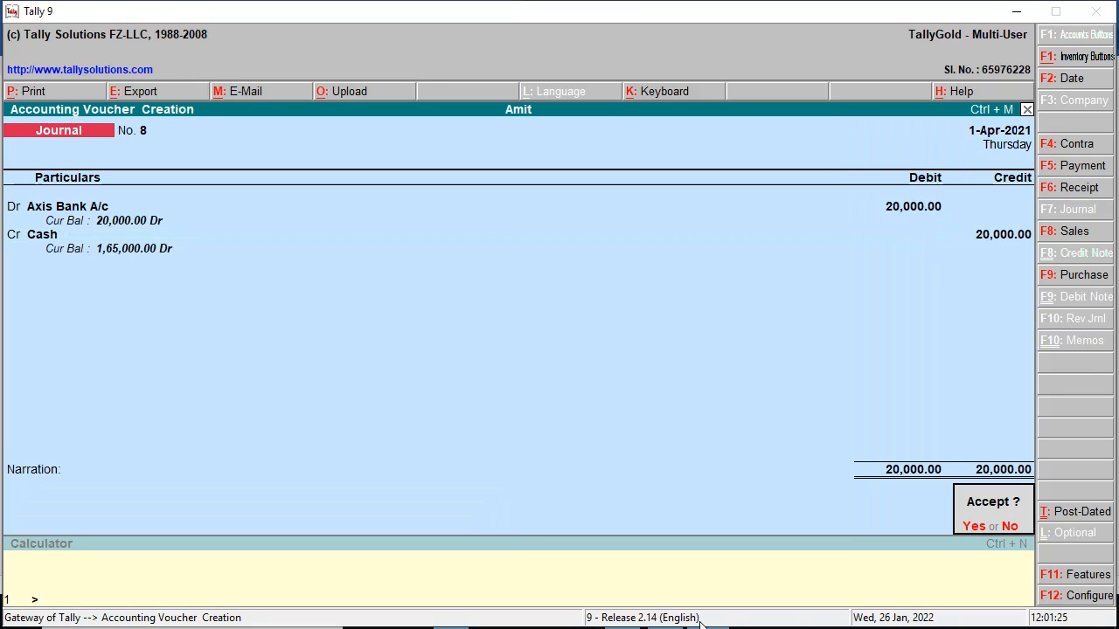
key(Return)
Switch to the Word project document, select the Rent A/c to Cash A/c entry in the Journal Book, and return to Tally
key(alt+Tab)
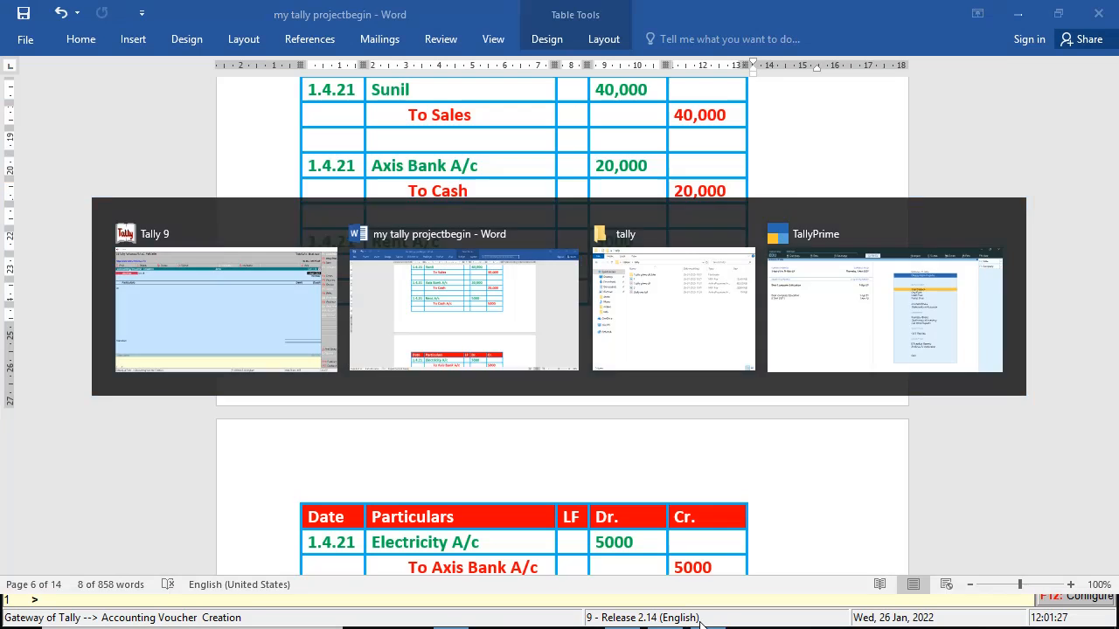
drag(245, 242, 250, 262)
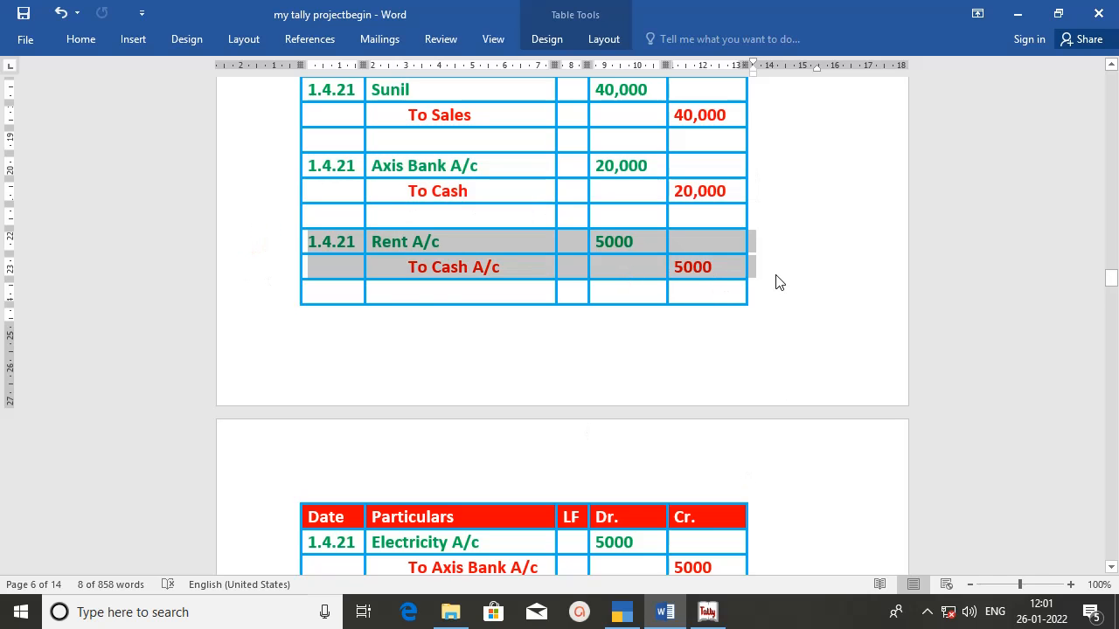
click(457, 301)
key(alt+Tab)
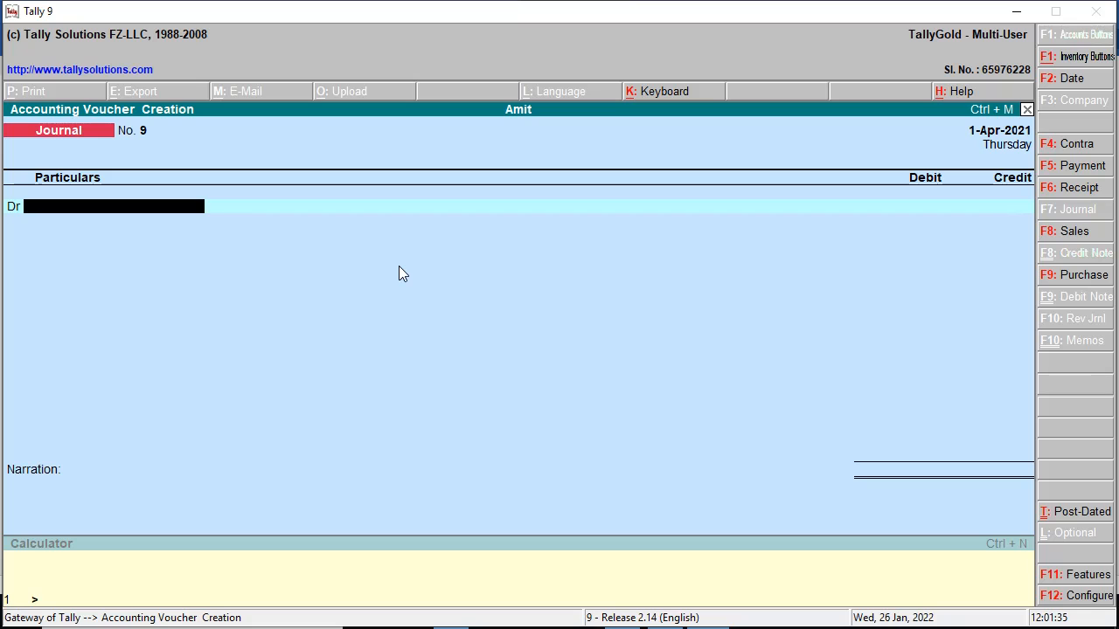
Debit Rent A/c with 5000 in the journal voucher
text(Re)
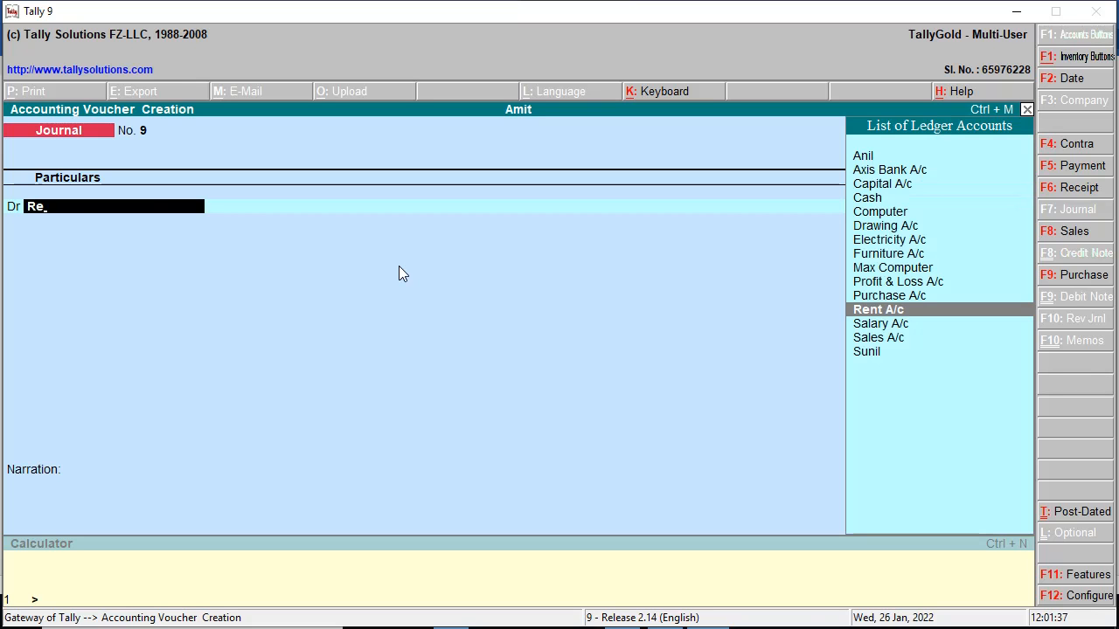
key(Return)
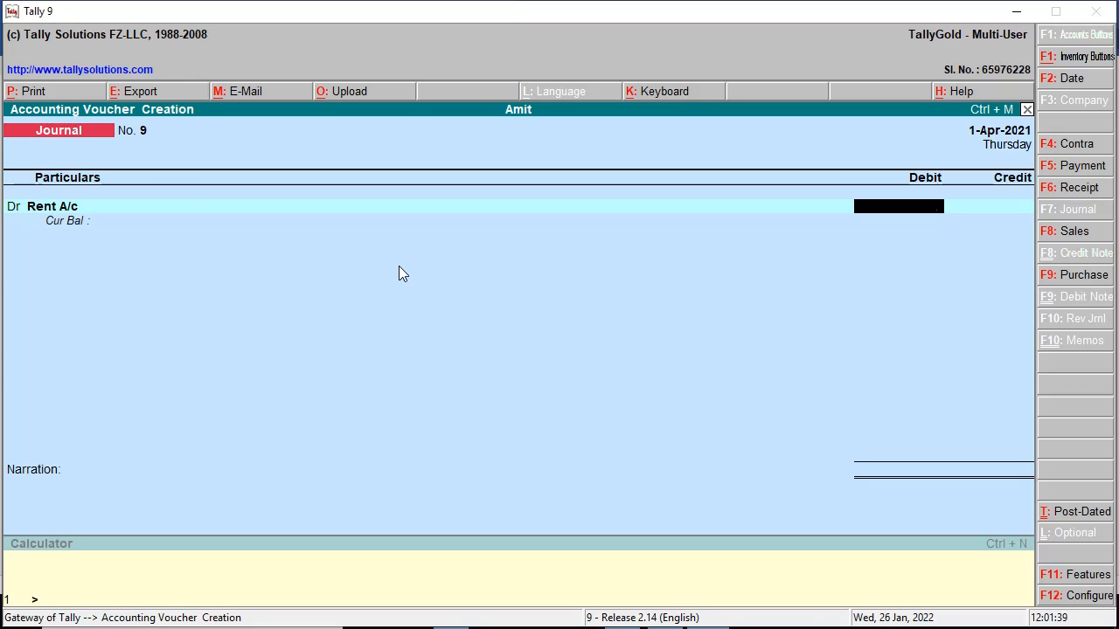
text(50000)
key(BackSpace)
key(Return)
Credit Cash for the full 5,000 without a narration, and save the journal voucher
text(Cas)
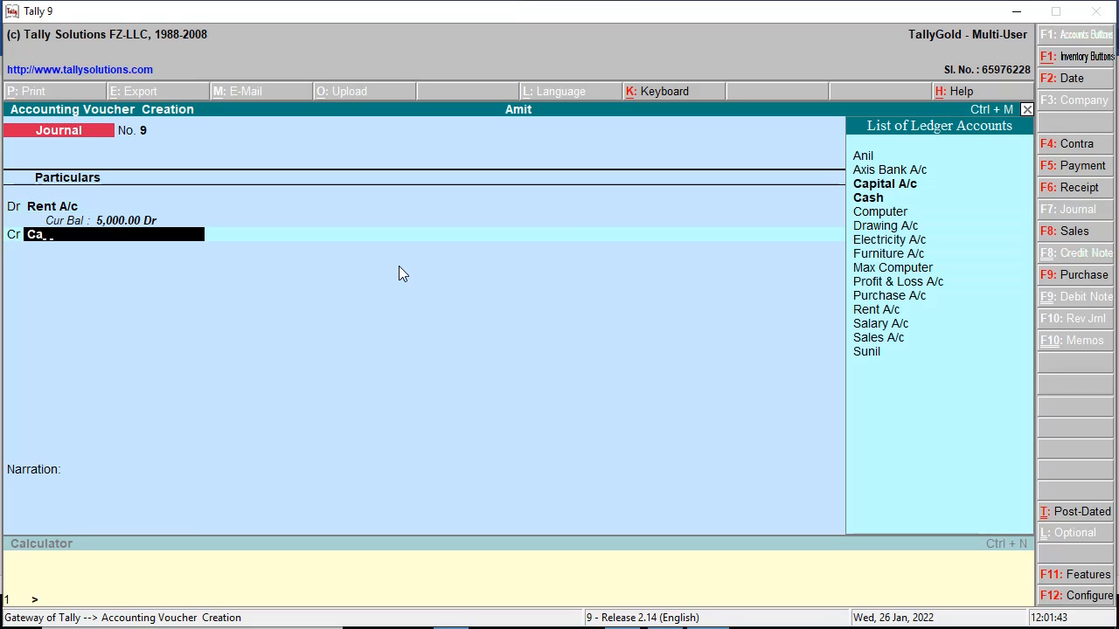
key(Return)
key(Return)
key(Return)
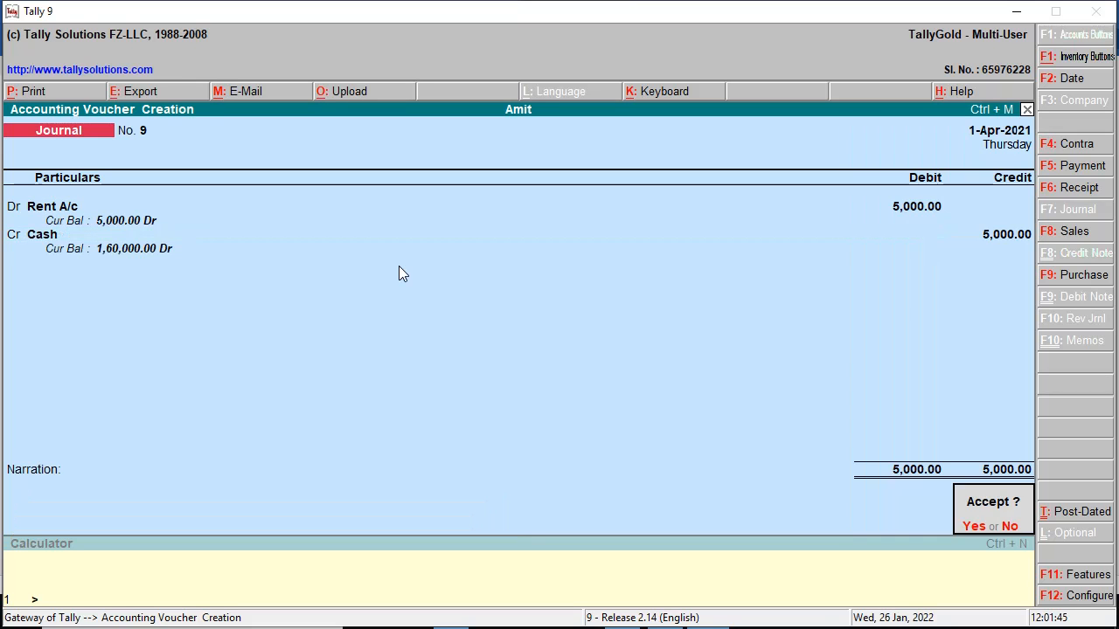
key(Return)
Switch to the Word project document, select the Electricity A/c to Axis Bank A/c entry in the Journal Book, and return to Tally
key(alt+Tab)
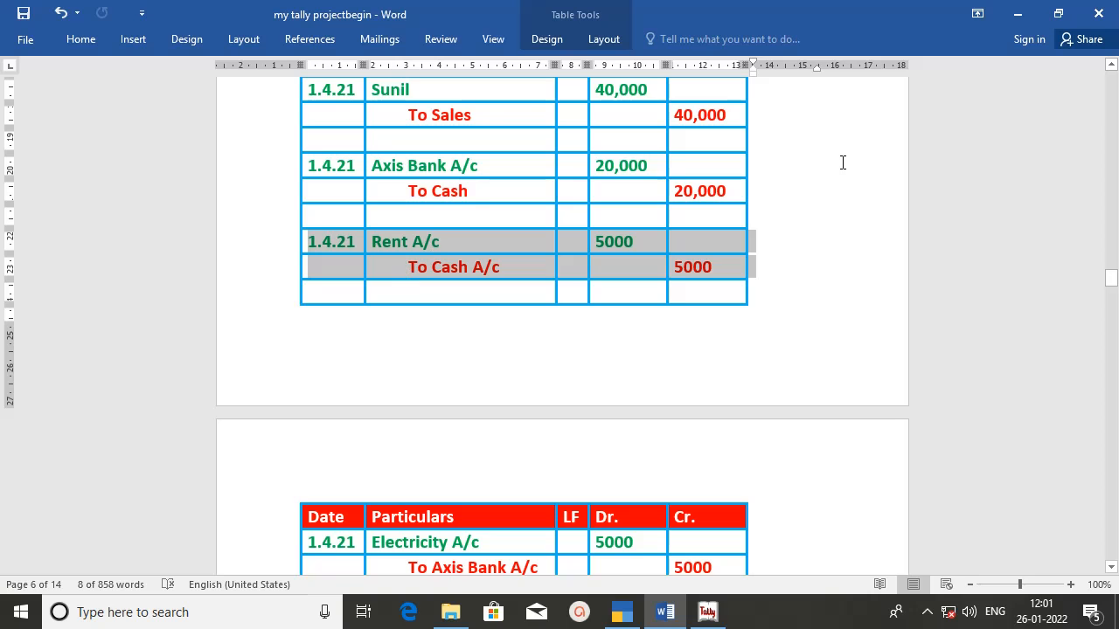
click(1111, 566)
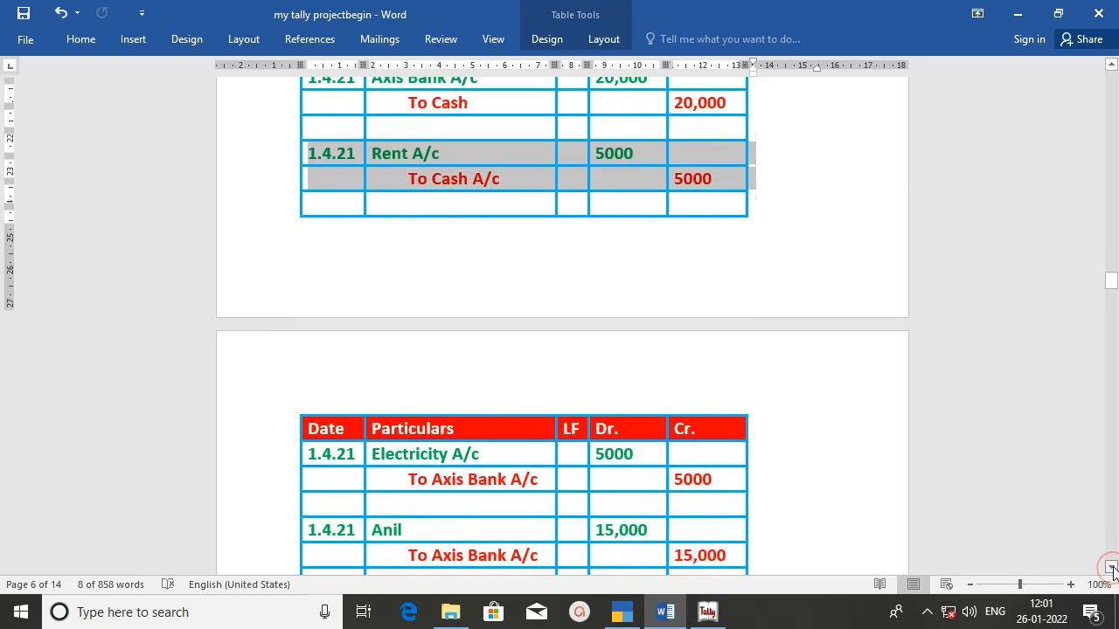
click(1112, 569)
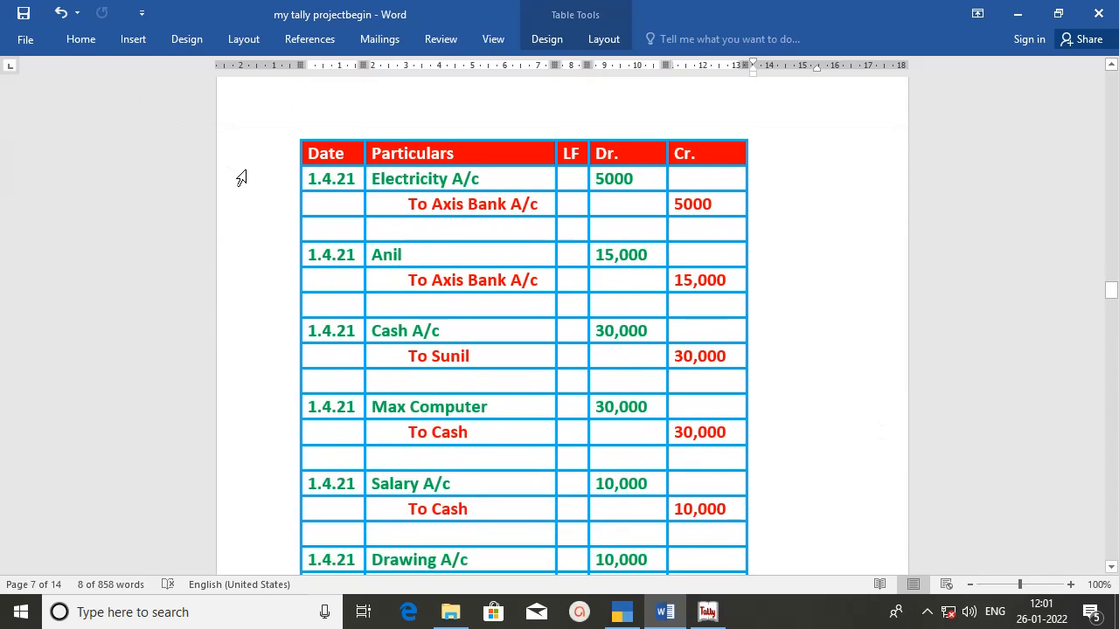
drag(265, 181, 263, 215)
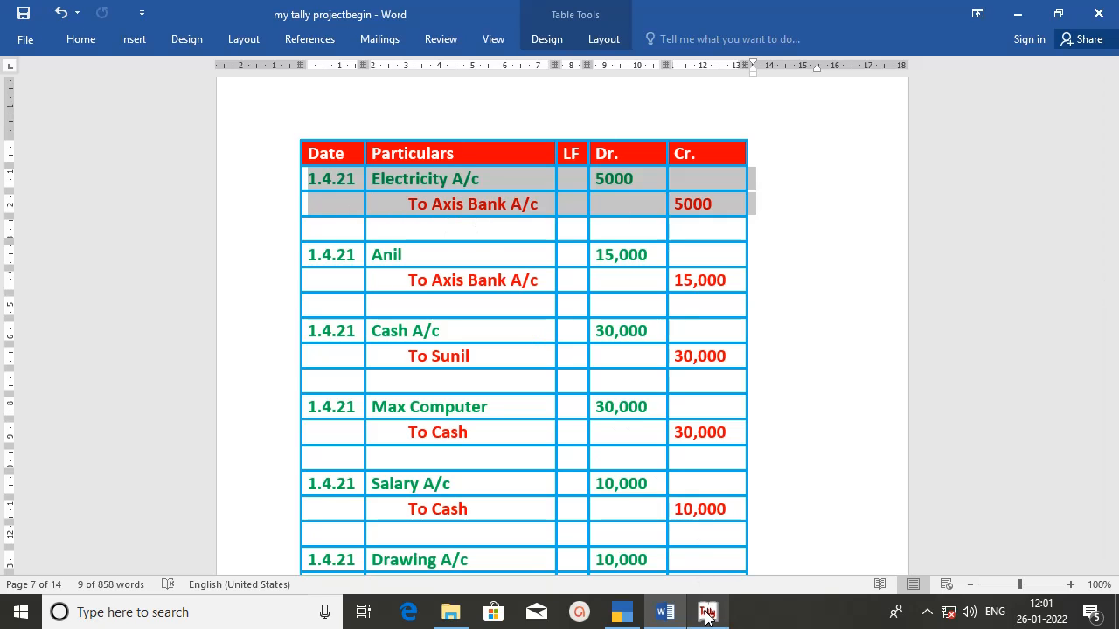
mouse_move(708, 616)
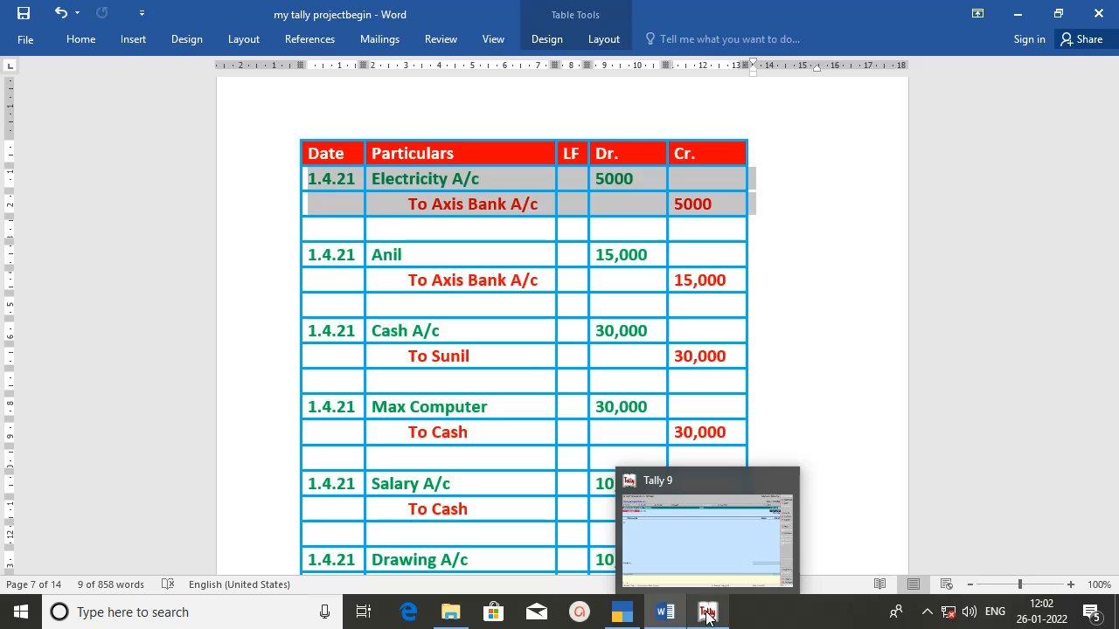
click(708, 616)
Keep the voucher date and debit Electricity A/c with 5000 in the journal voucher
key(Return)
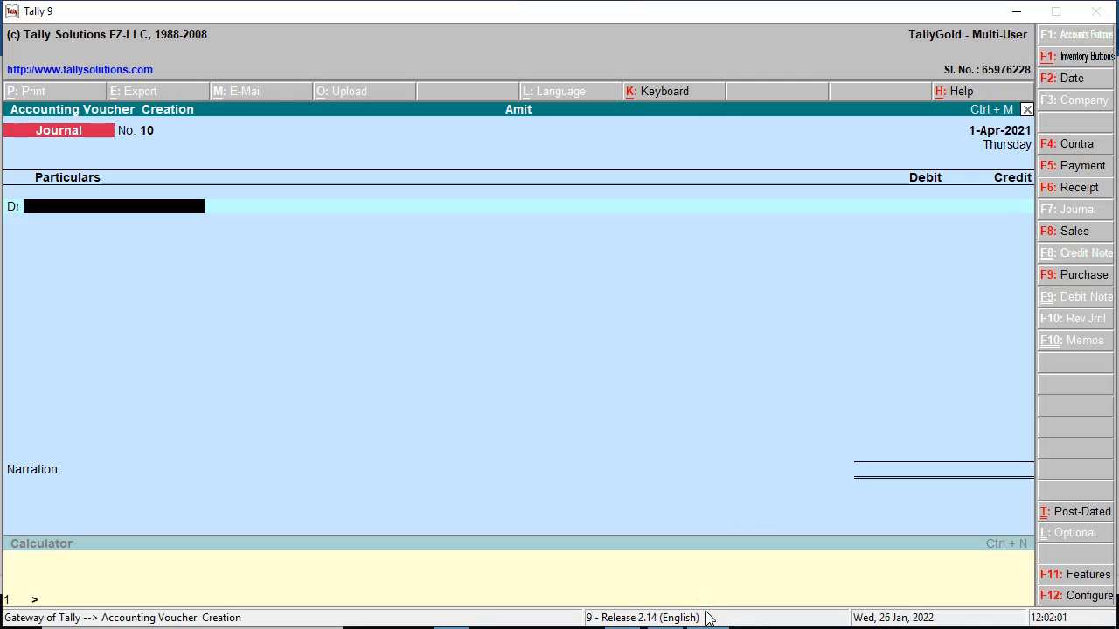
text(El)
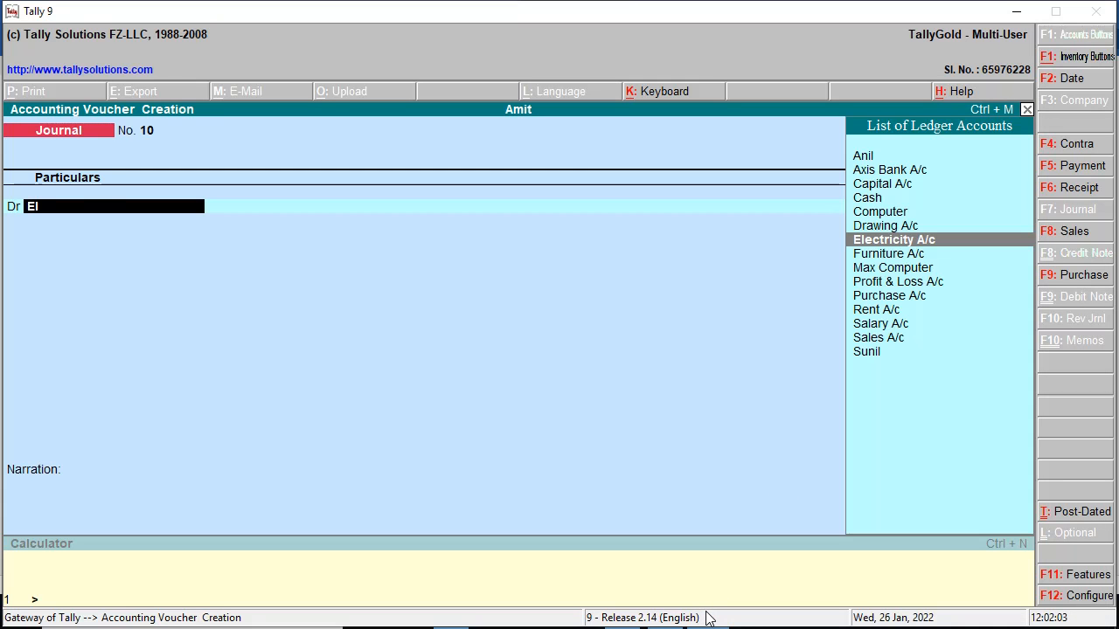
key(Return)
text(50000)
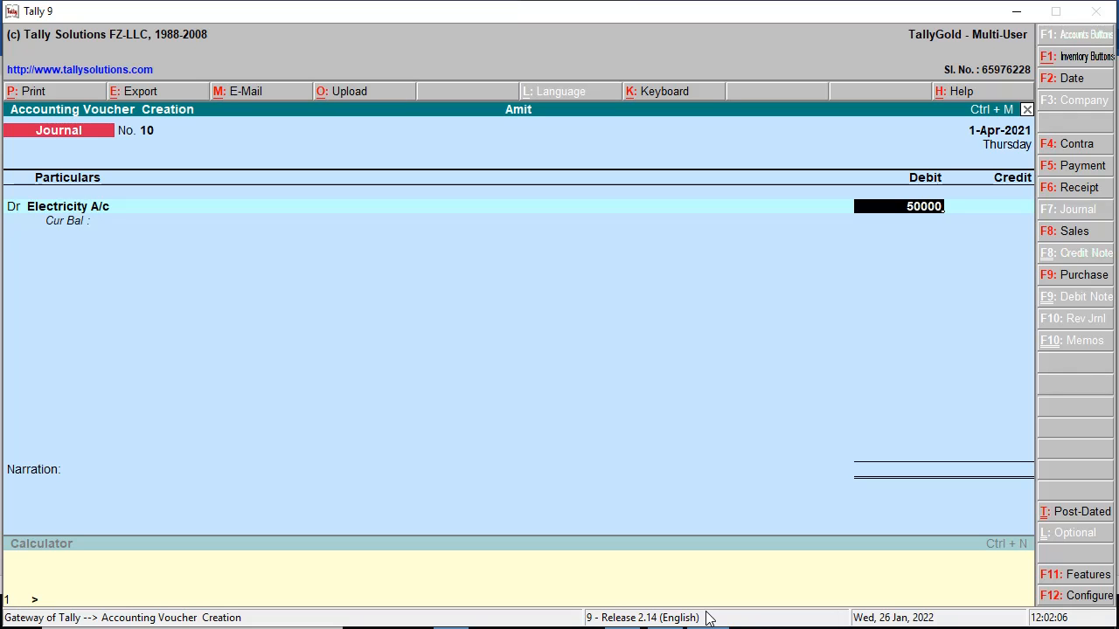
key(BackSpace)
key(Return)
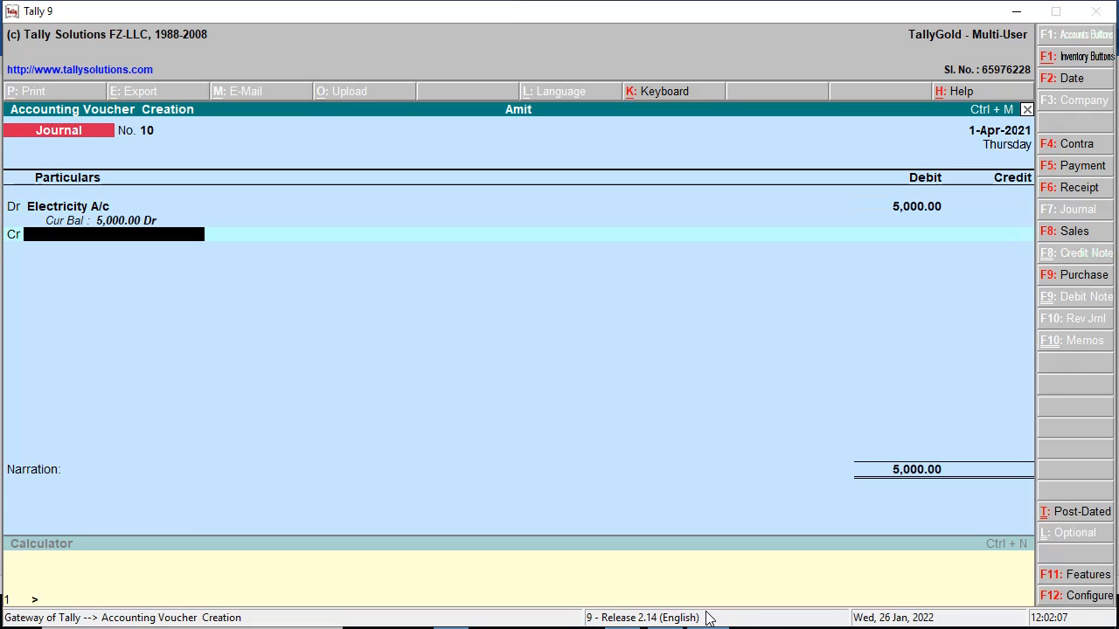
Credit Axis Bank A/c for the full 5,000 without a narration, and save the journal voucher
text(Ax)
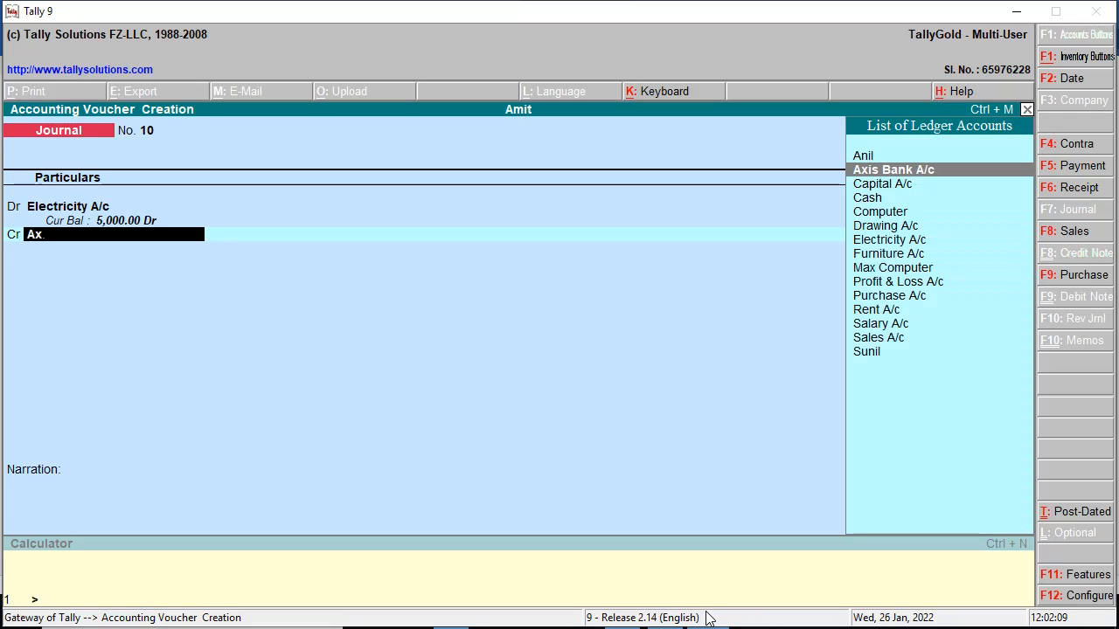
text(i)
key(Return)
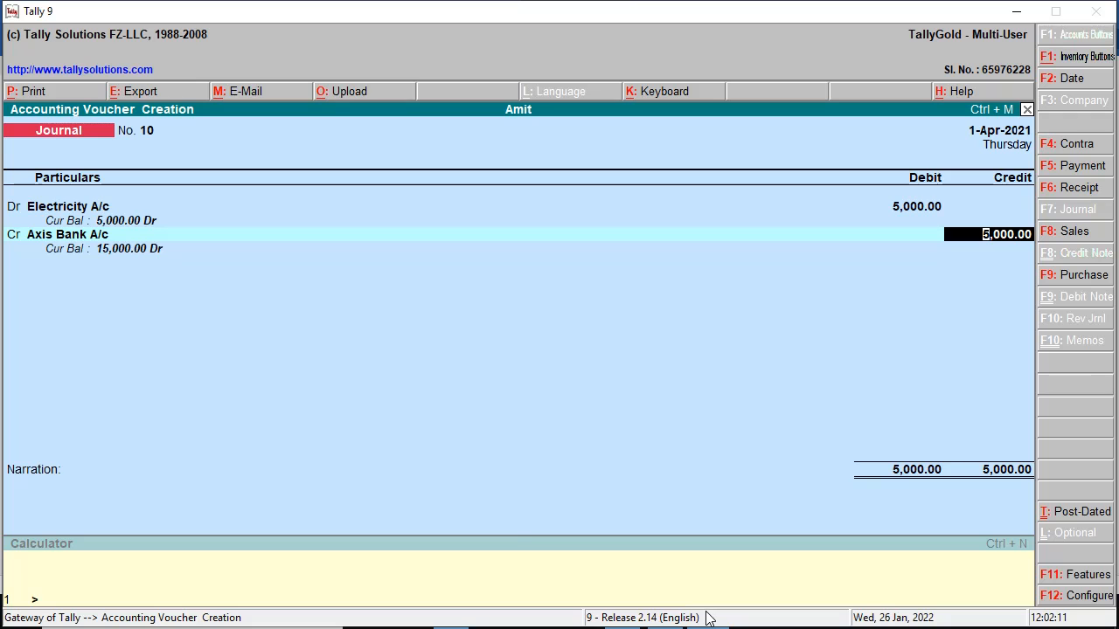
key(Return)
key(Return)
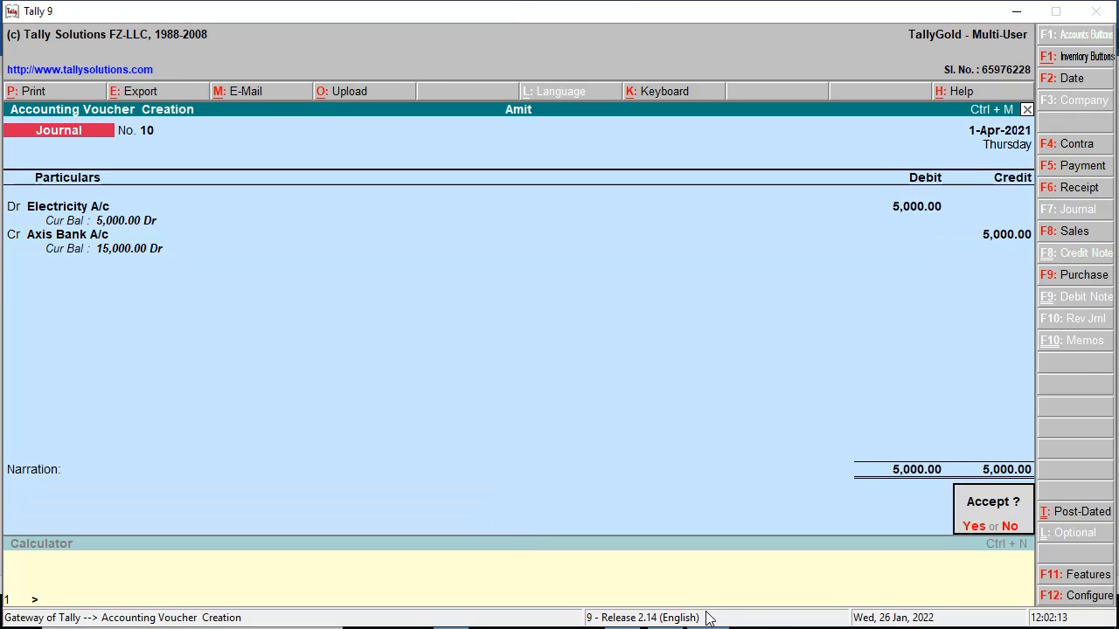
key(Return)
Switch to the Word project document, select the 15,000 supplier to Axis Bank A/c entry in the Journal Book, and return to Tally
click(708, 615)
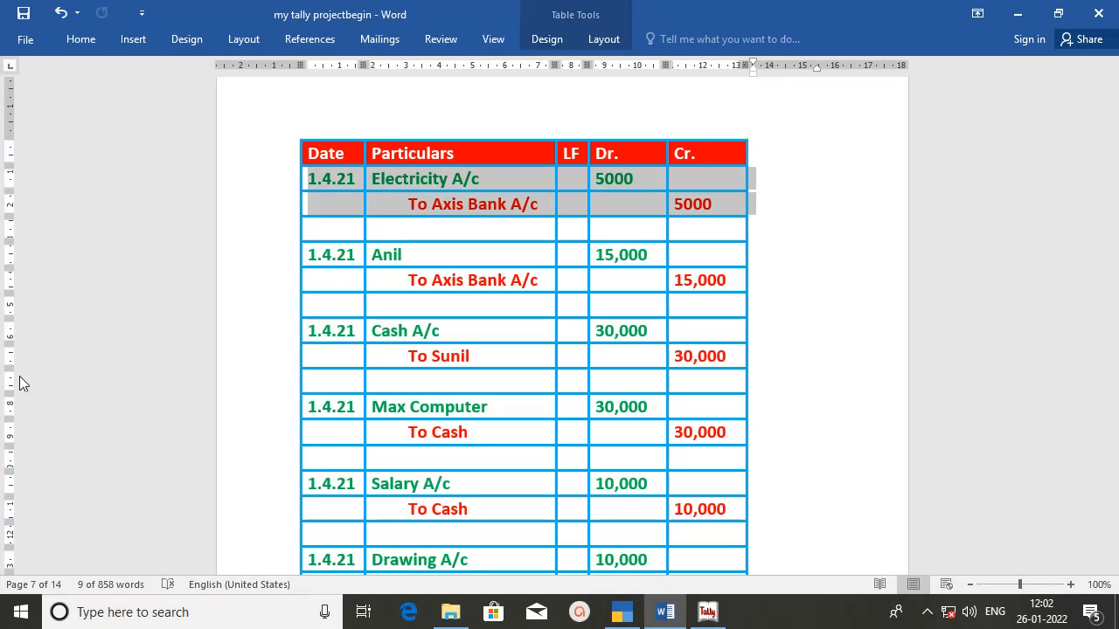
drag(280, 253, 278, 279)
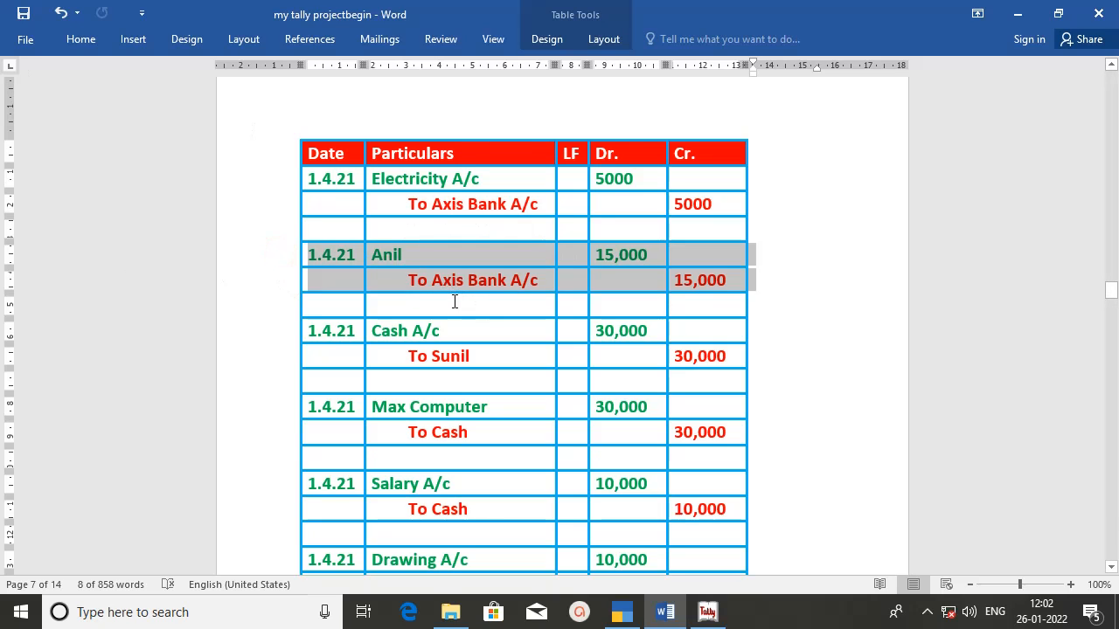
click(706, 617)
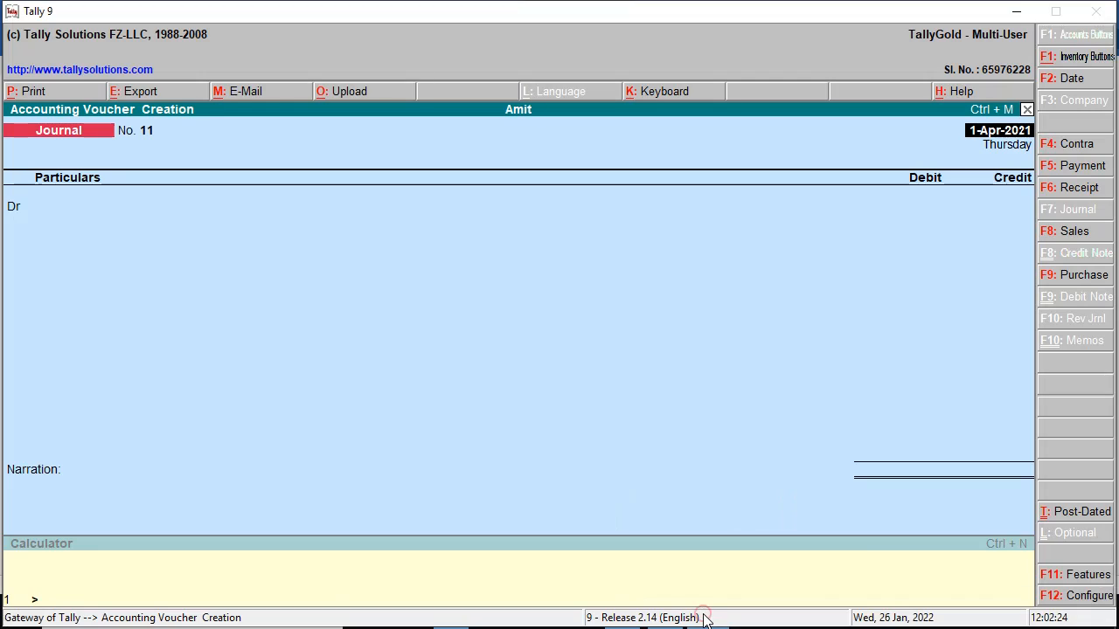
Debit the supplier's ledger with 15,000 in the journal voucher, with On Account as the bill-wise adjustment method
text(Ani)
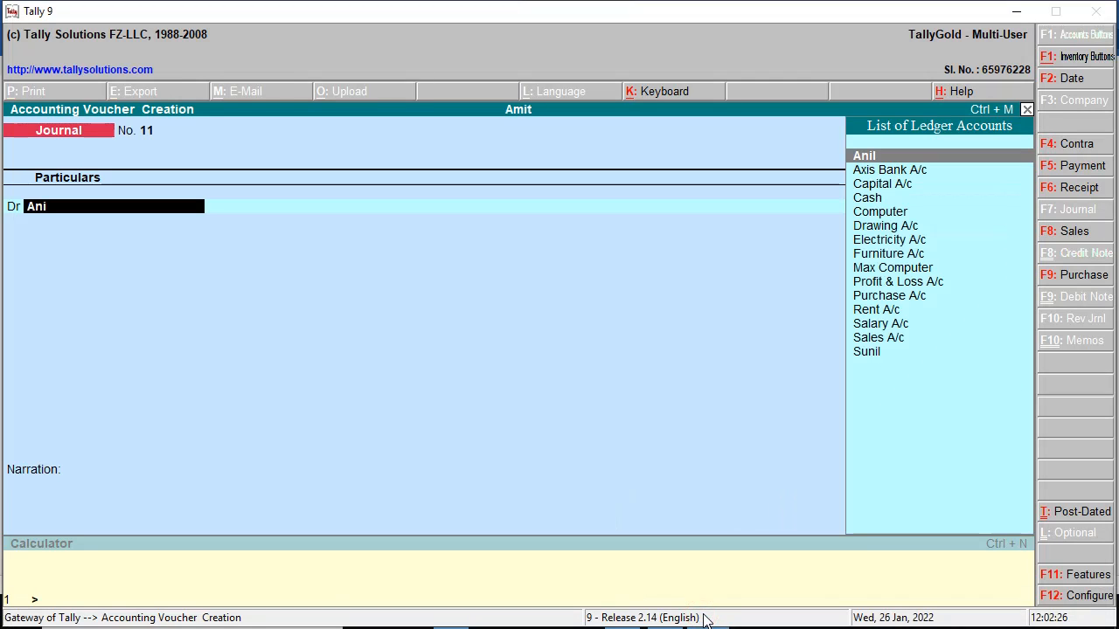
key(Return)
text(1)
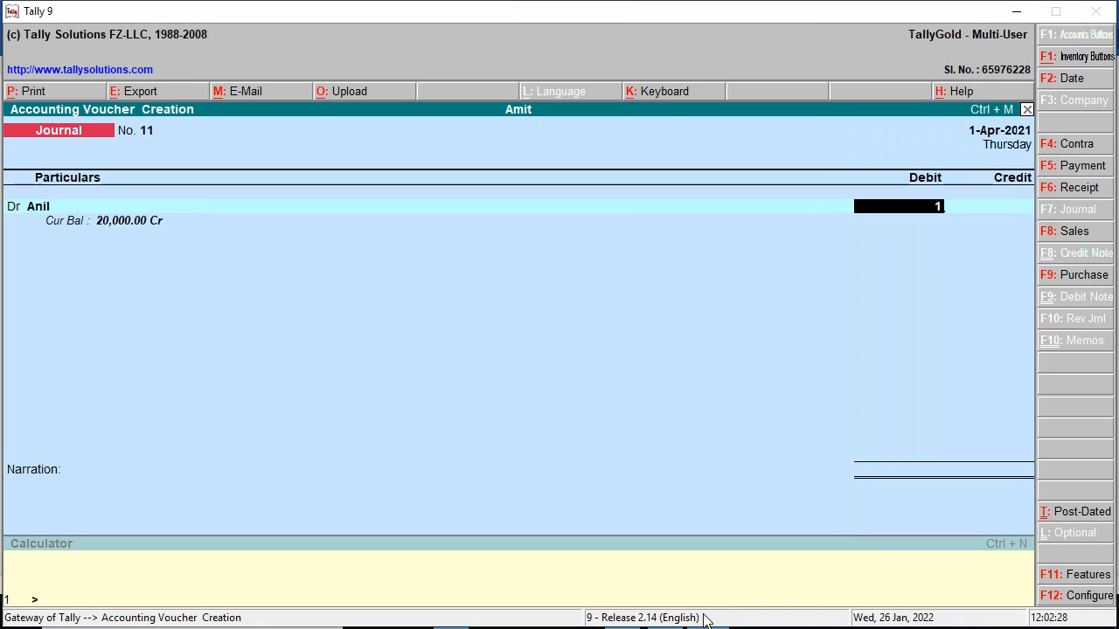
text(5,000)
key(Return)
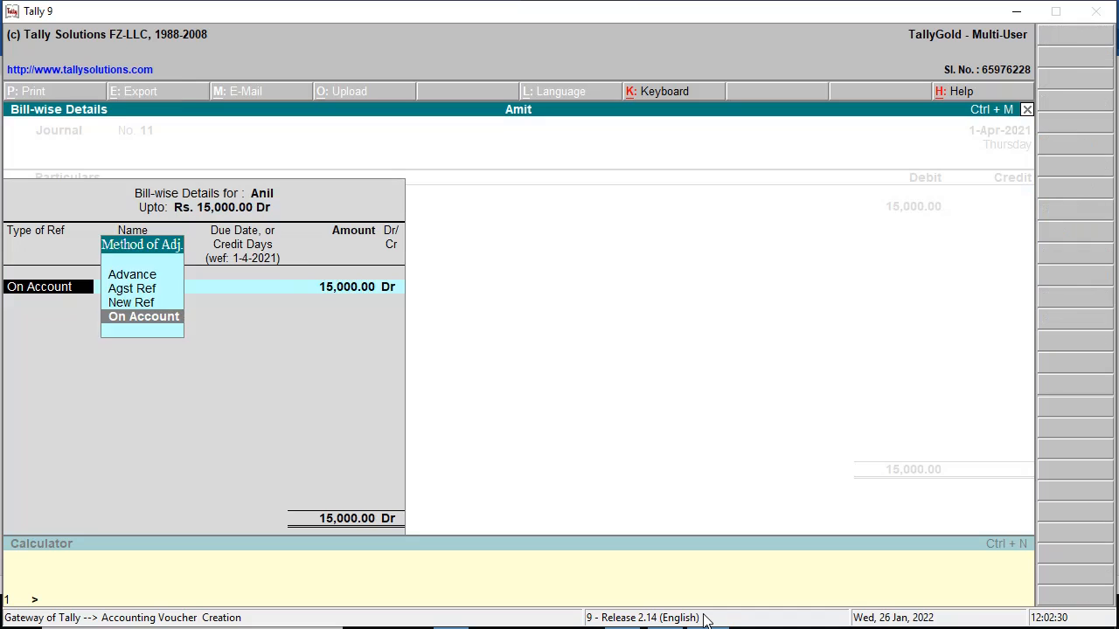
key(Return)
key(Return)
key(Return)
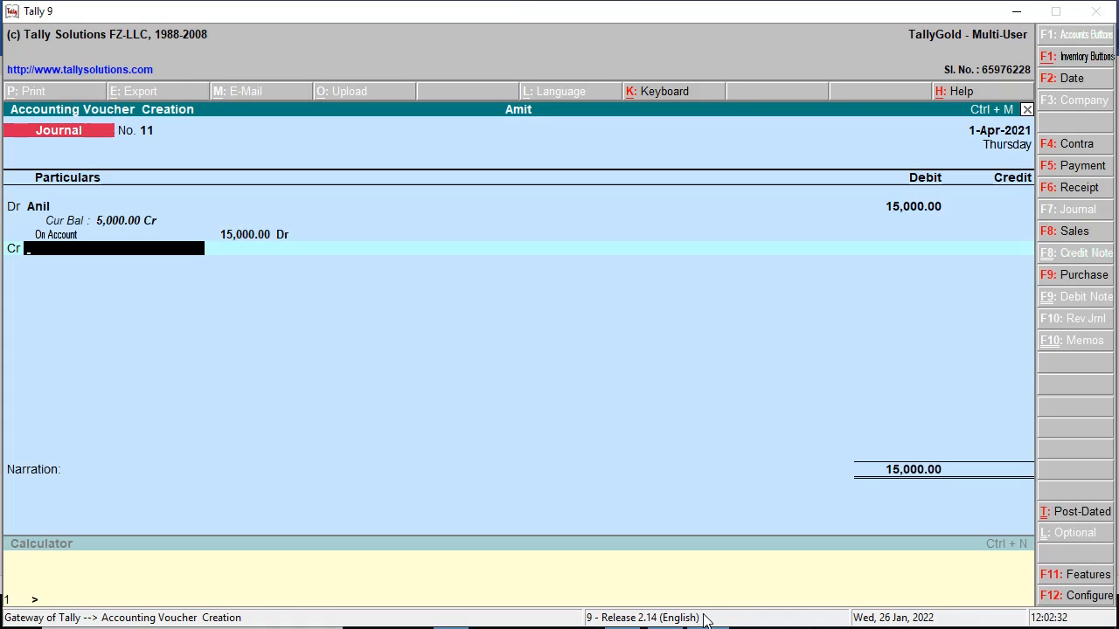
Try to change the bill-wise adjustment method of the supplier's debit line to Agst Ref
key(BackSpace)
key(BackSpace)
key(BackSpace)
key(BackSpace)
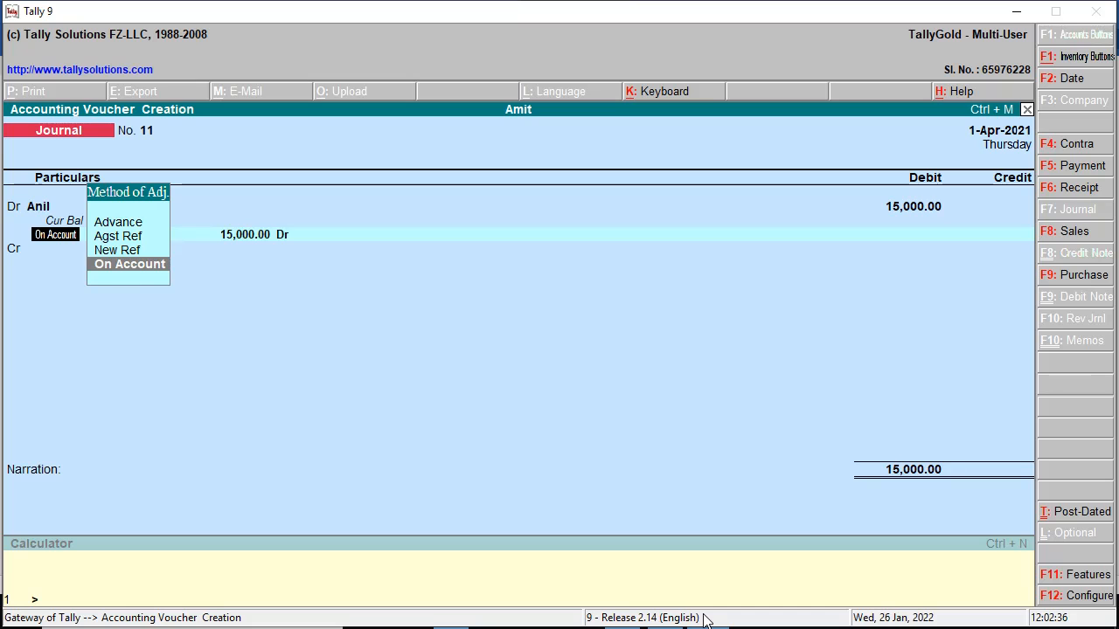
key(Up)
key(Up)
key(Return)
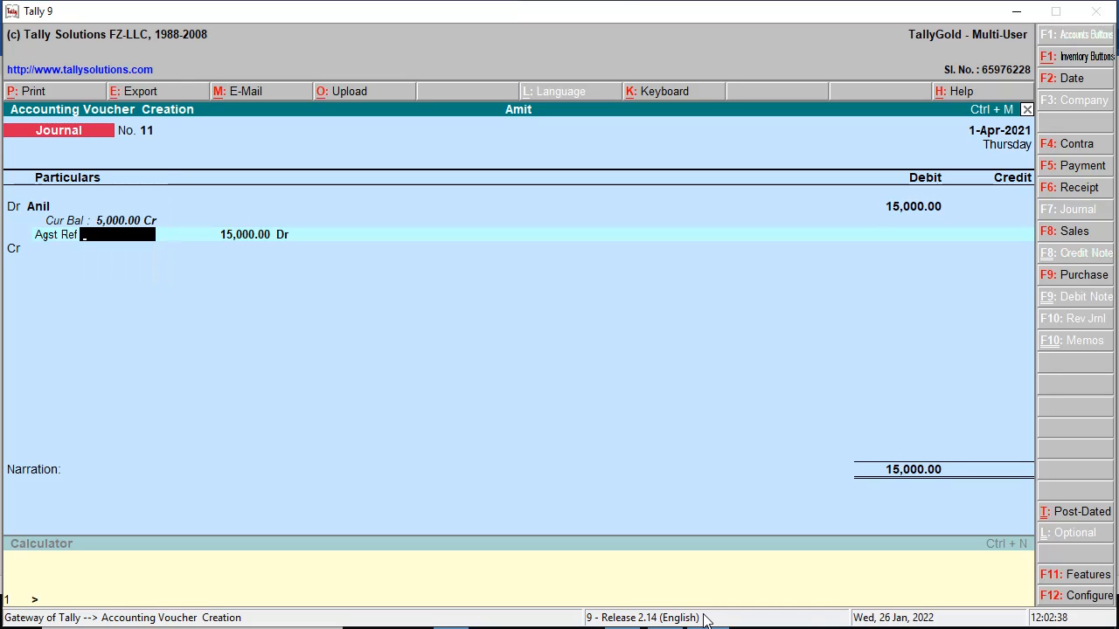
key(BackSpace)
key(BackSpace)
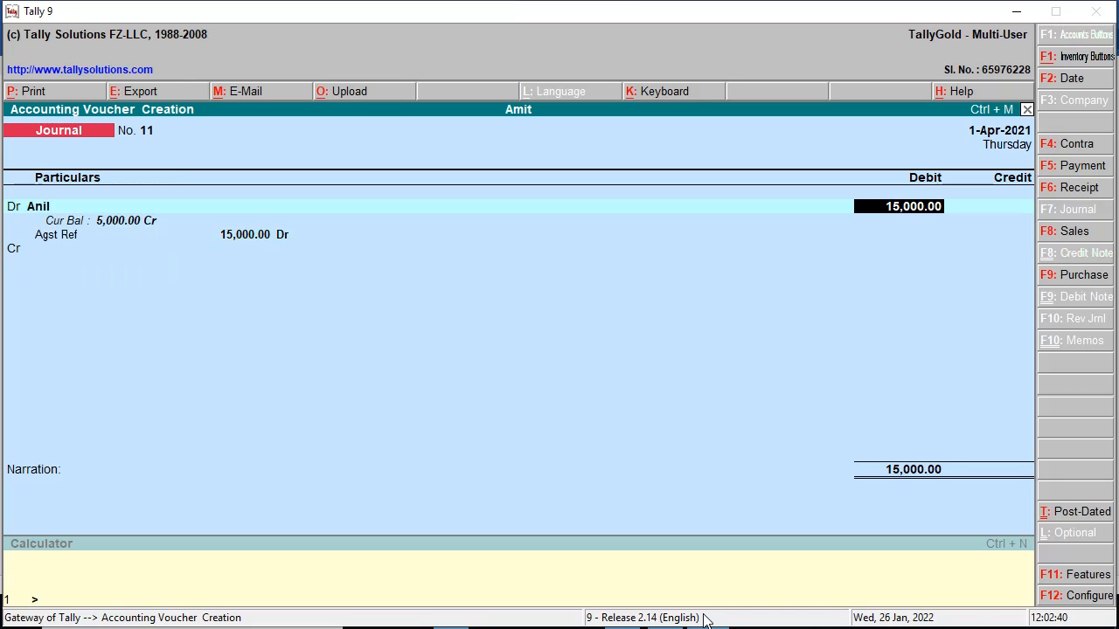
key(Return)
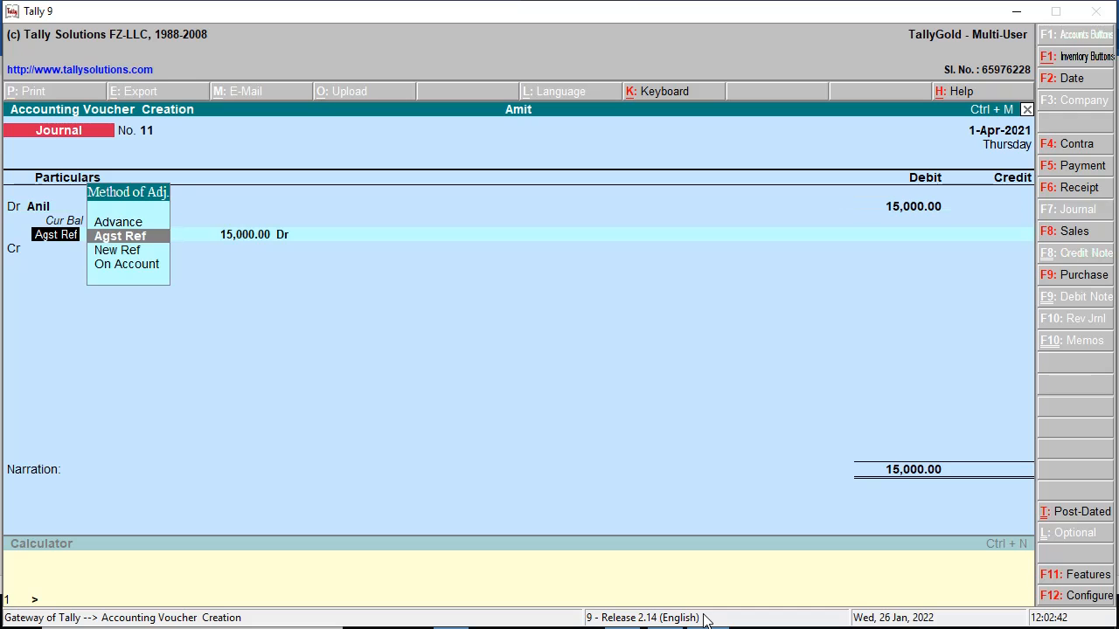
key(Return)
Set the supplier's bill-wise adjustment method back to On Account
key(BackSpace)
key(Down)
key(Down)
key(Return)
key(Return)
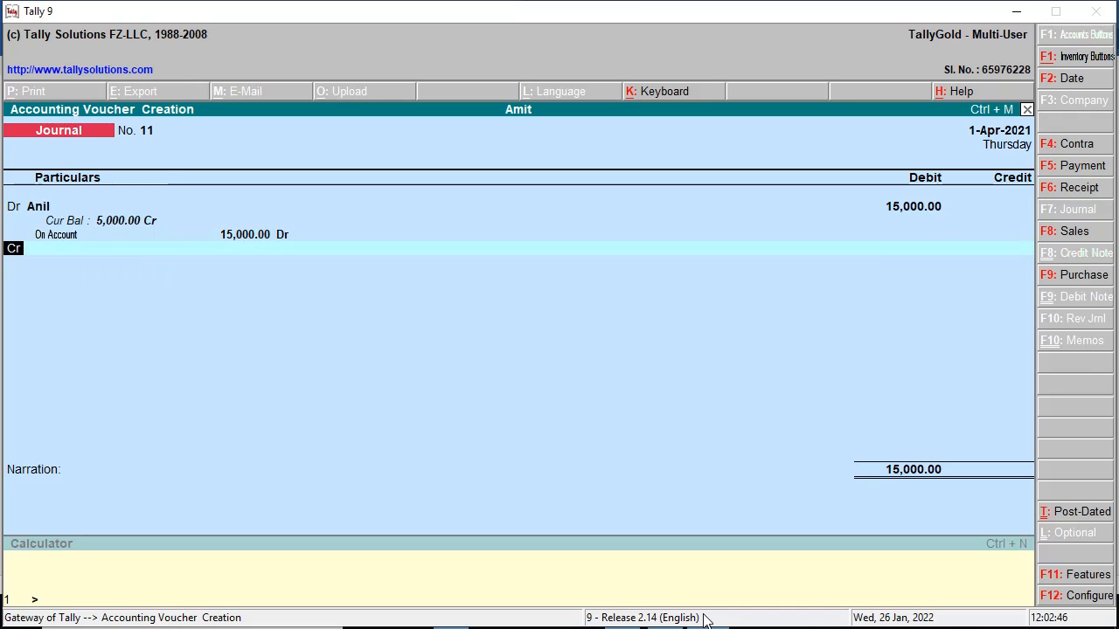
Credit Axis Bank A/c with 15,000 and save the journal voucher without a narration
key(Return)
text(Axi)
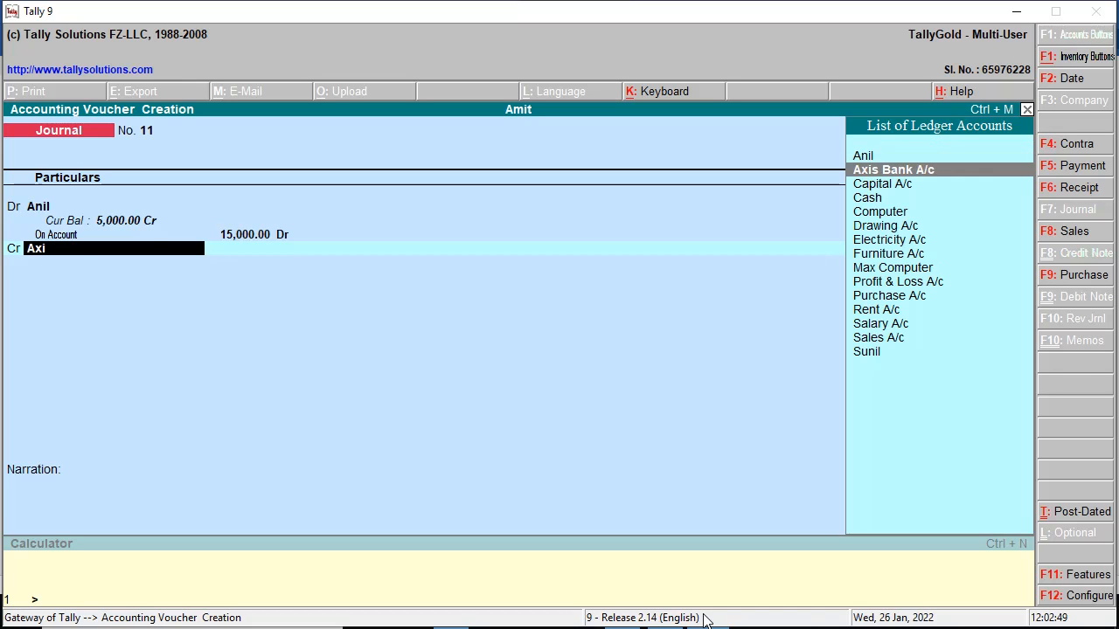
key(Return)
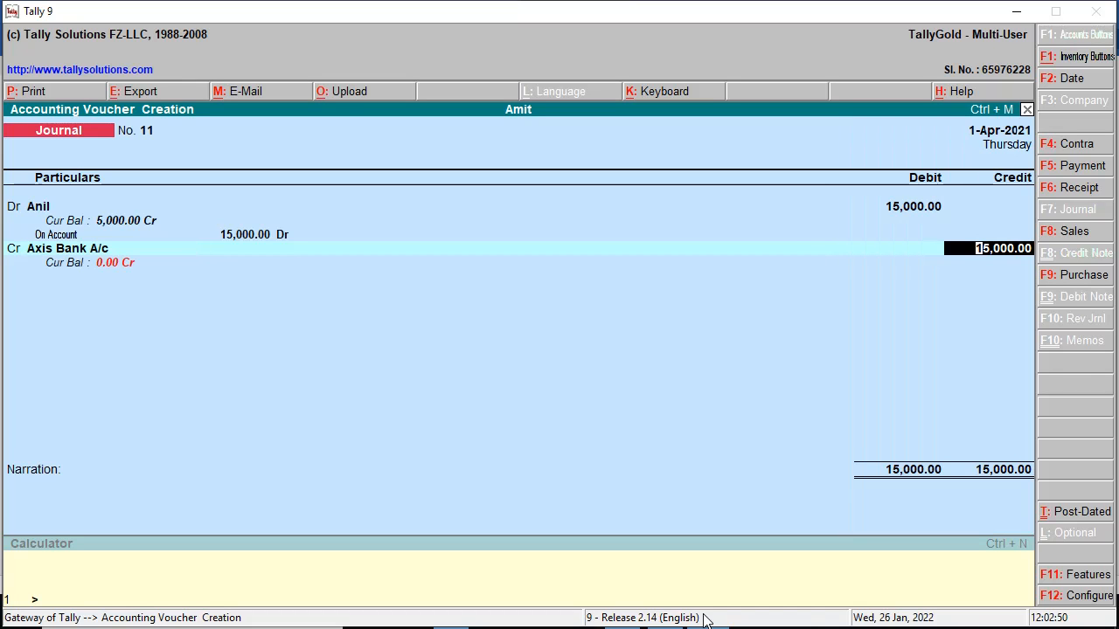
key(Return)
key(Return)
key(Return)
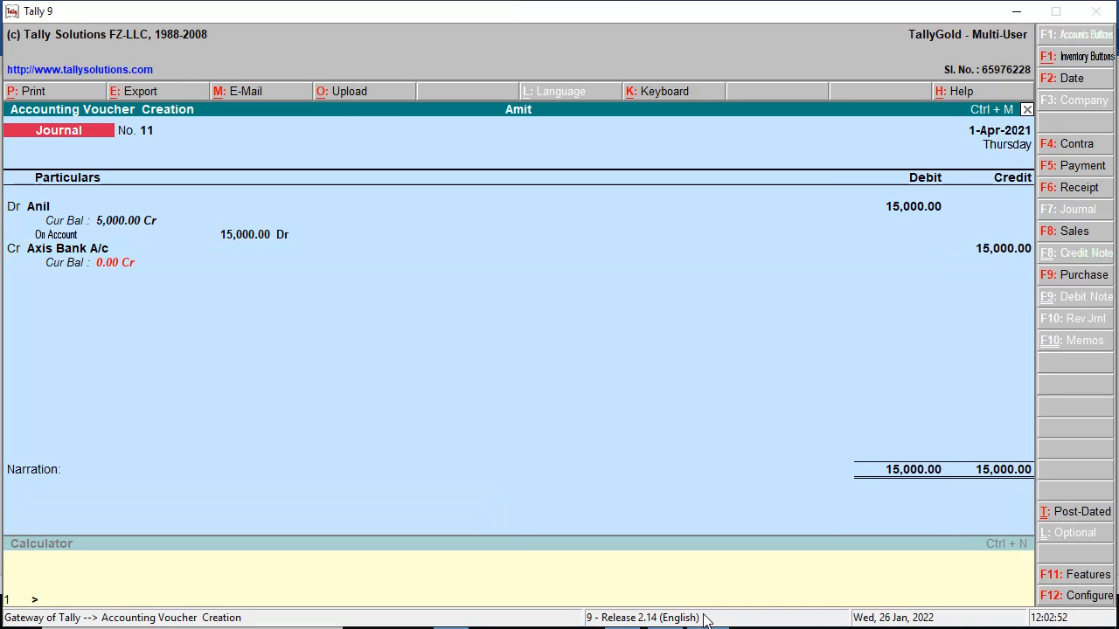
Switch to the Word project document, select the 30,000 Cash A/c to customer entry in the Journal Book, and return to Tally
key(alt+Tab)
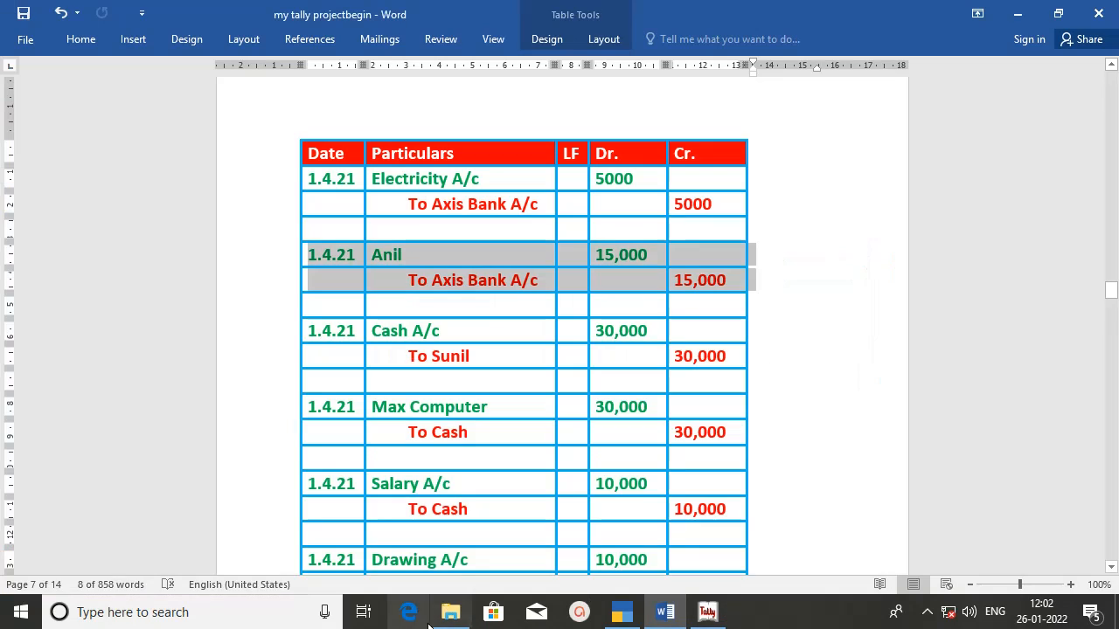
drag(267, 330, 275, 358)
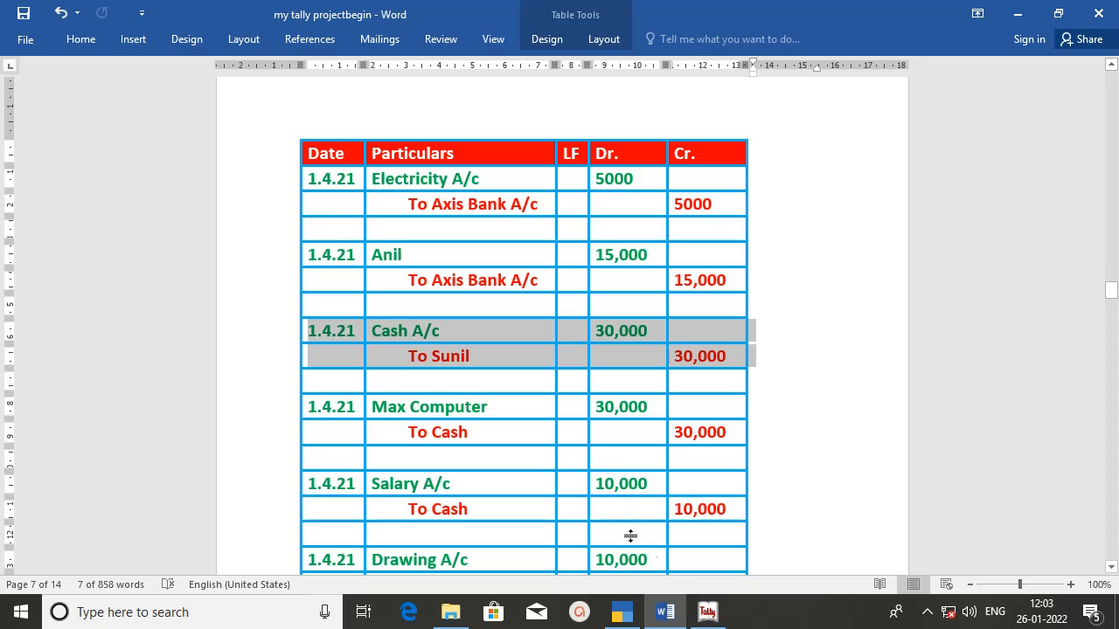
mouse_move(711, 618)
click(713, 616)
Debit the Cash ledger with 30,000 in the new journal voucher, keeping the date 1-Apr-2021
key(Return)
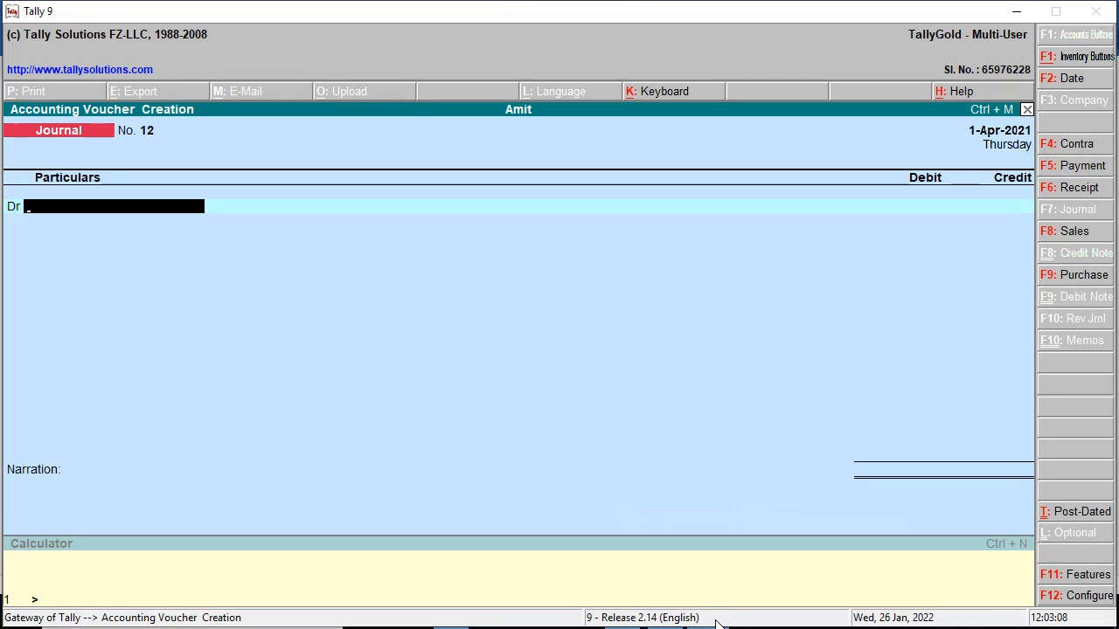
text(Cash)
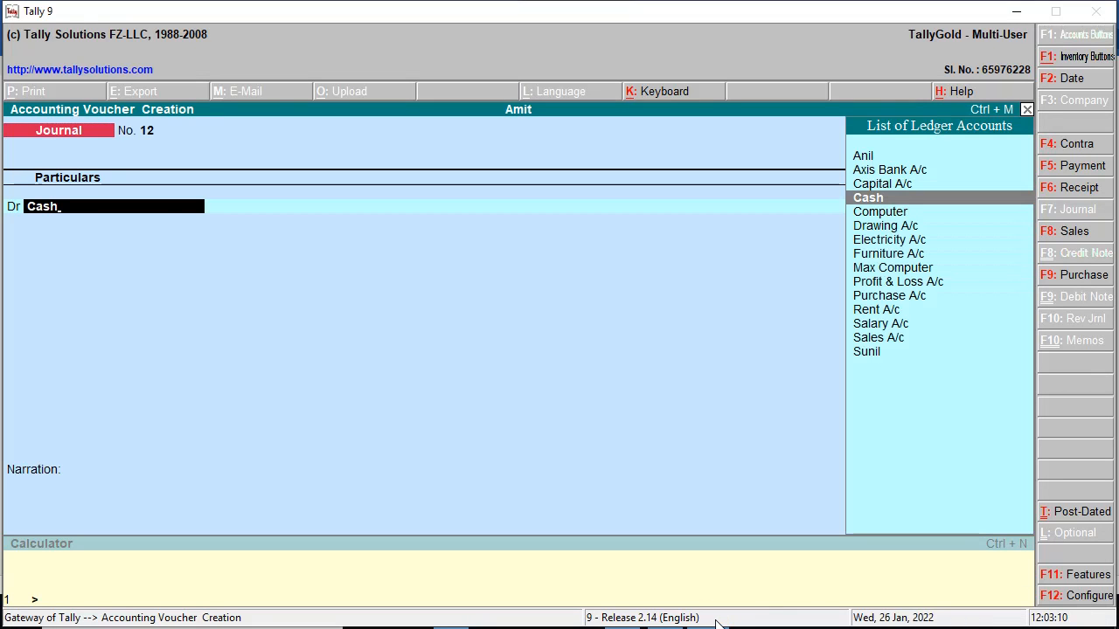
key(Return)
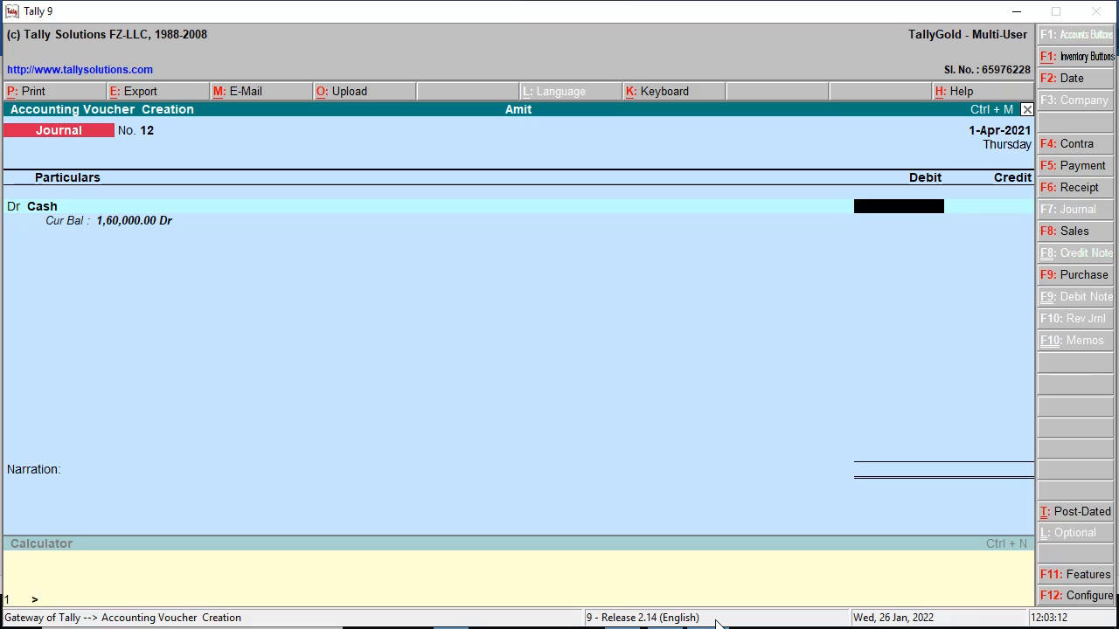
text(30,000)
key(Return)
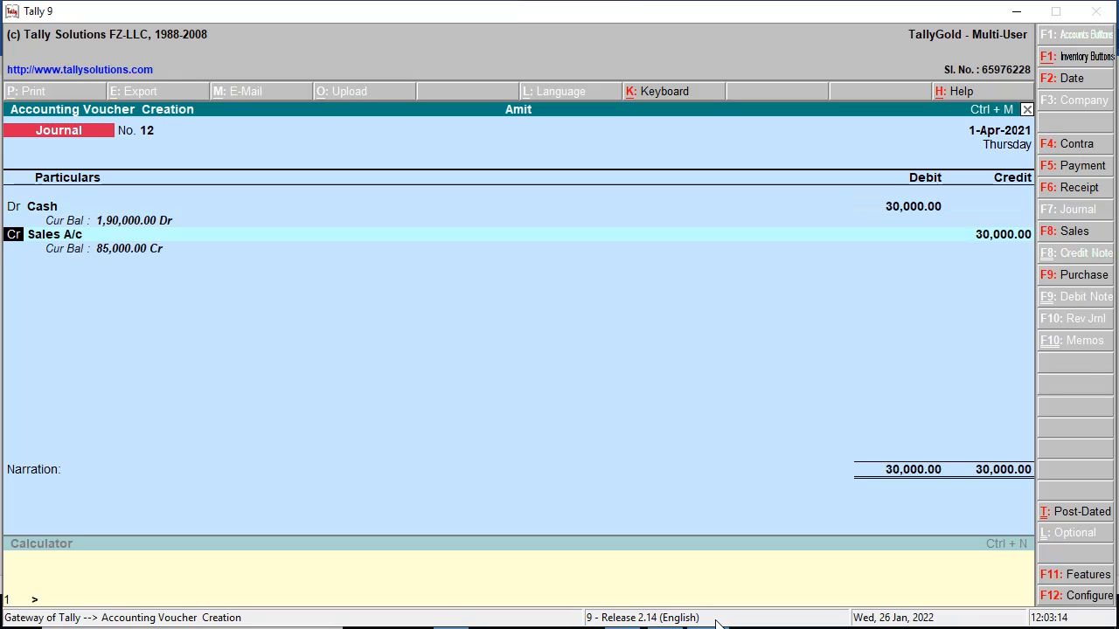
Credit the customer's ledger instead of Sales A/c with 30,000 On Account, and save the journal voucher without a narration
key(Return)
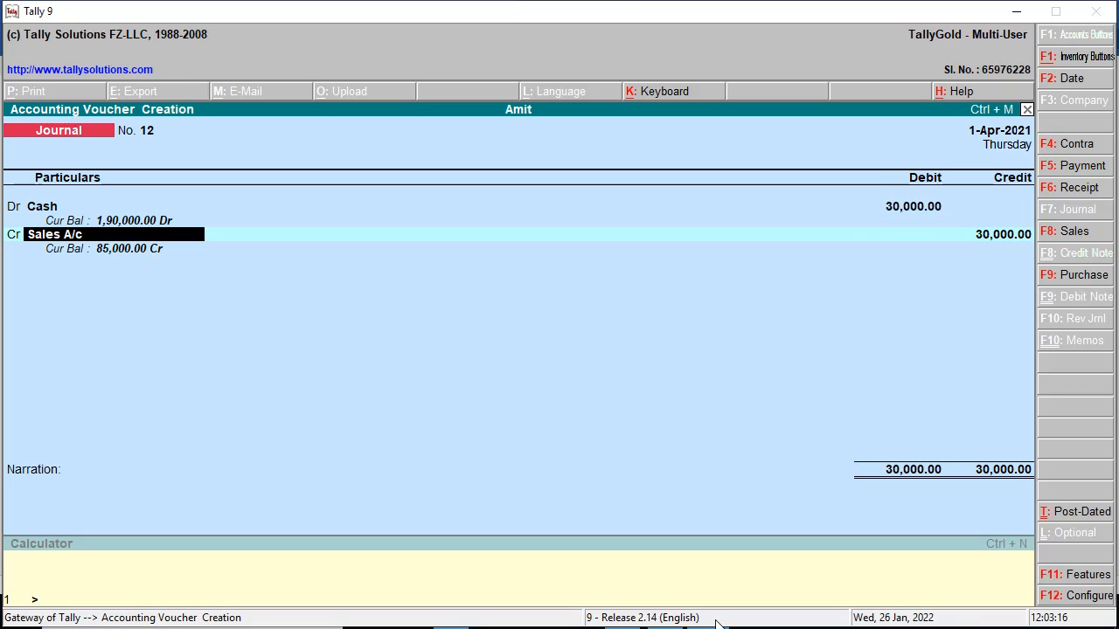
text(Su)
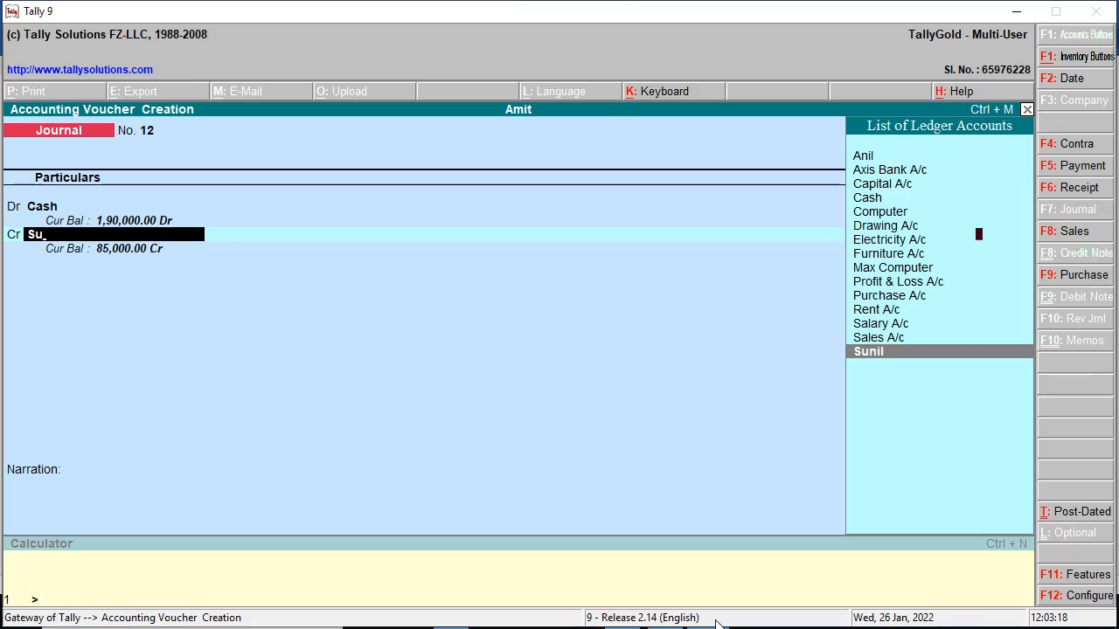
key(Return)
key(Return)
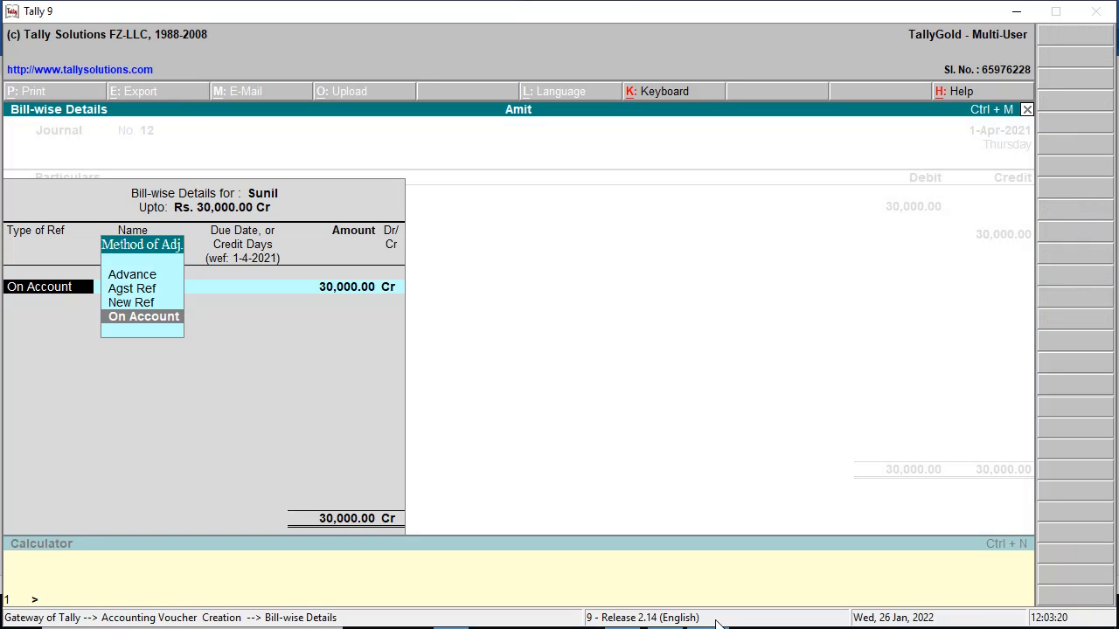
key(Return)
key(Return)
key(Return)
key(Return)
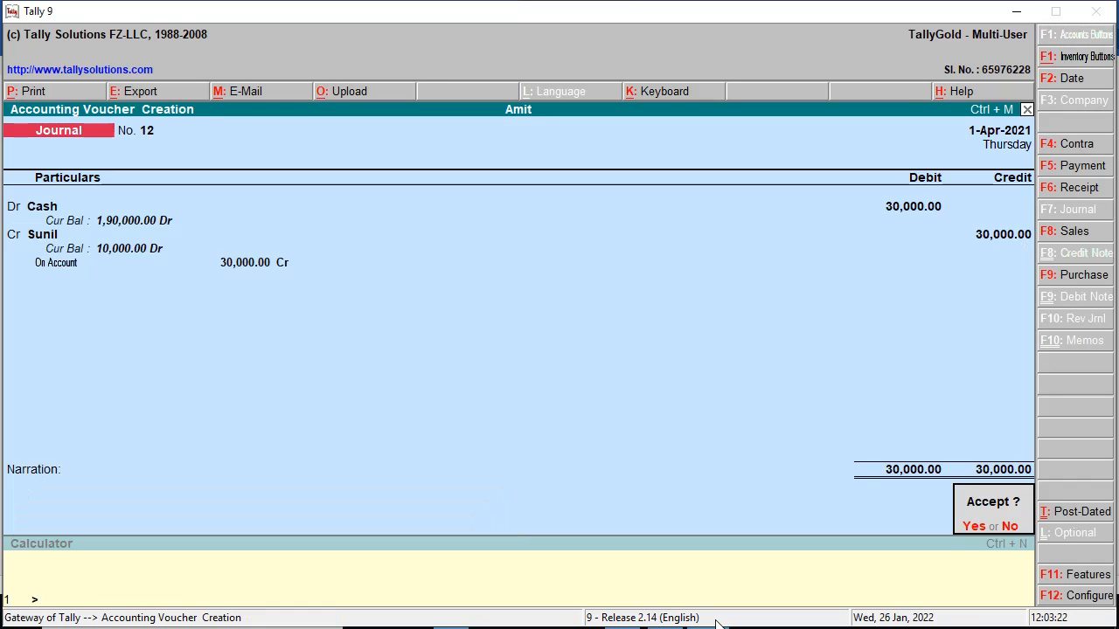
key(Return)
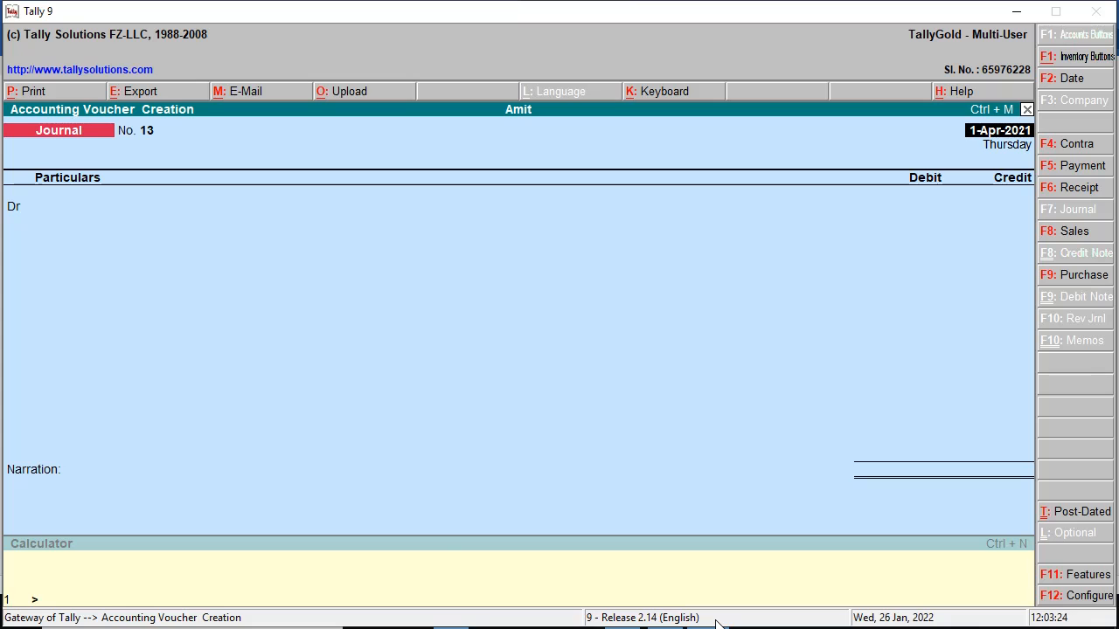
Switch to the Word project document, select the 30,000 Max Computer to Cash entry, and return to Tally
key(alt+Tab)
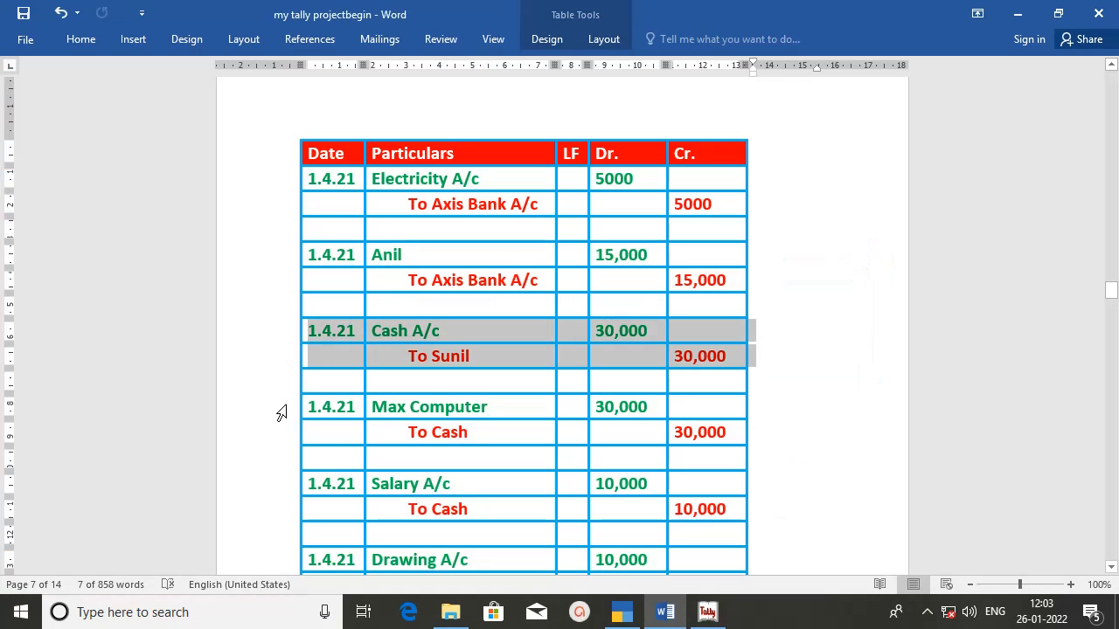
drag(284, 409, 285, 430)
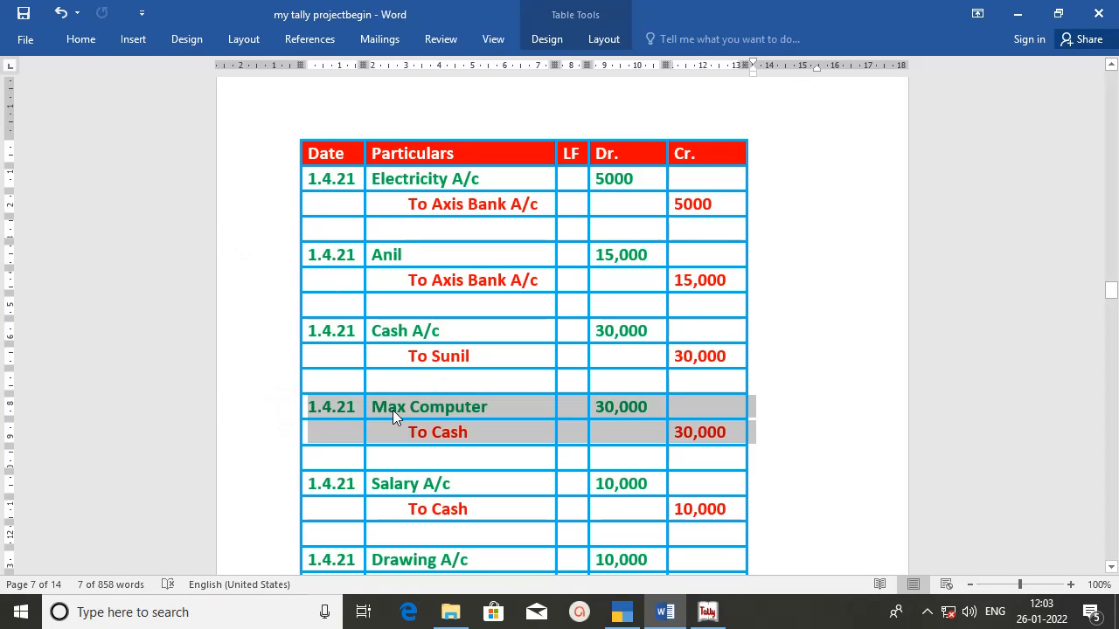
key(alt+Tab)
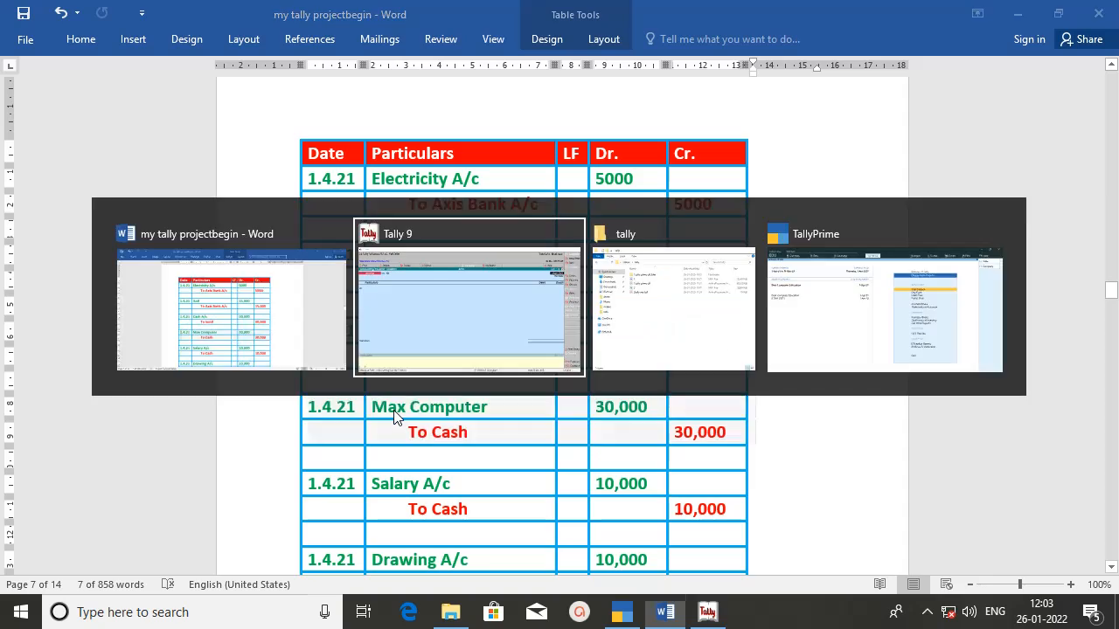
Debit Max Computer with 30,000 in the new journal voucher, with On Account as the bill-wise adjustment method
key(Return)
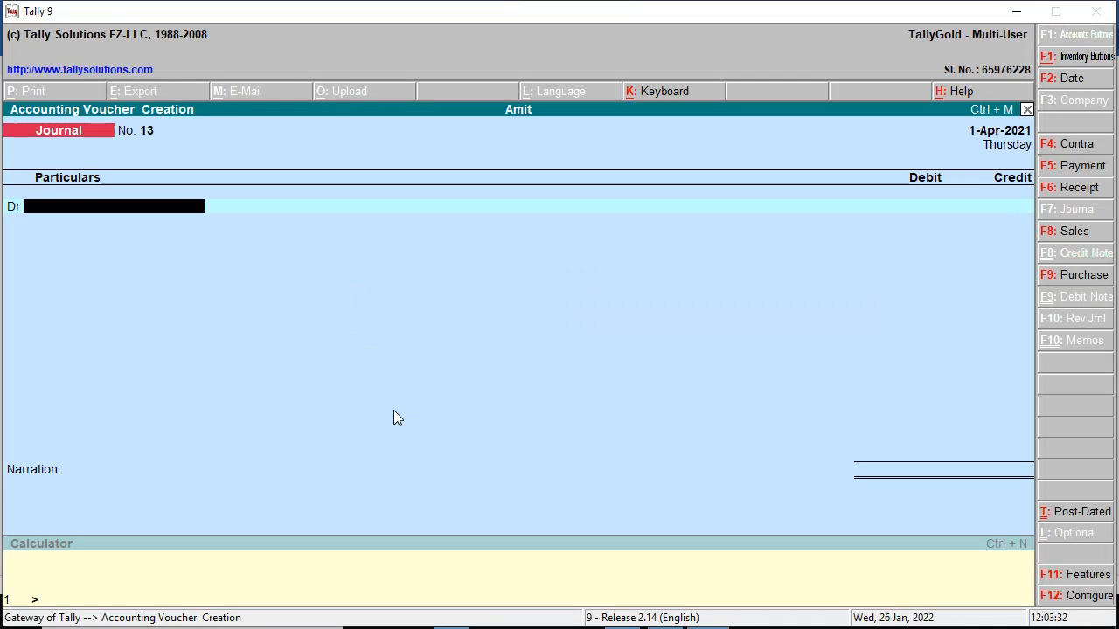
text(Ma)
key(BackSpace)
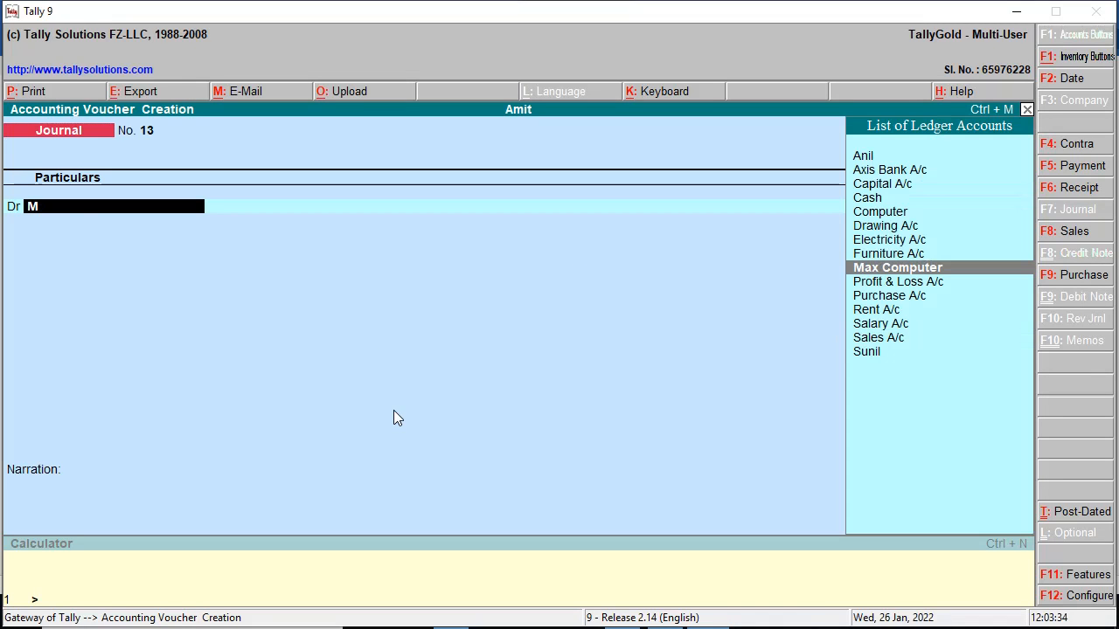
key(Return)
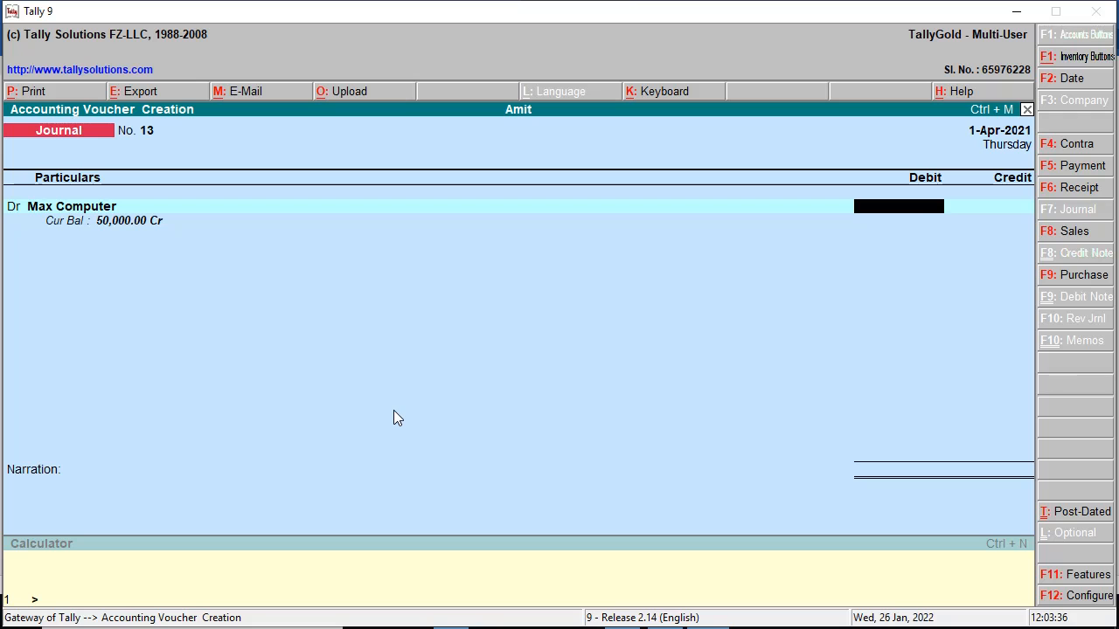
text(30,000)
key(Return)
key(Return)
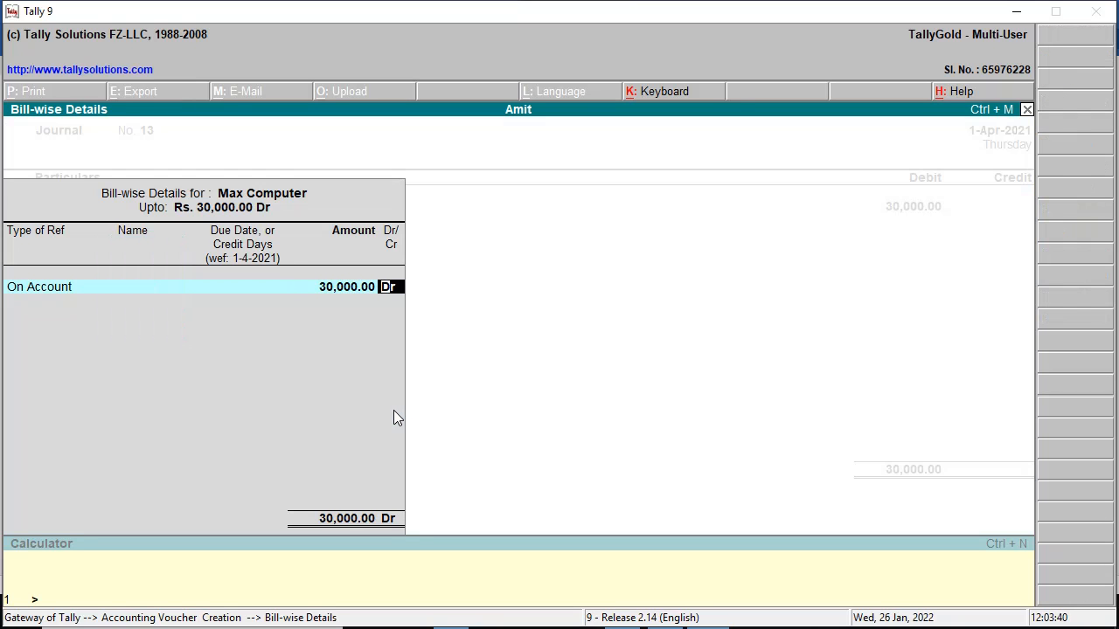
key(Return)
key(Return)
Credit the Cash ledger with 30,000 against Max Computer and save the journal voucher without a narration
text(Ca)
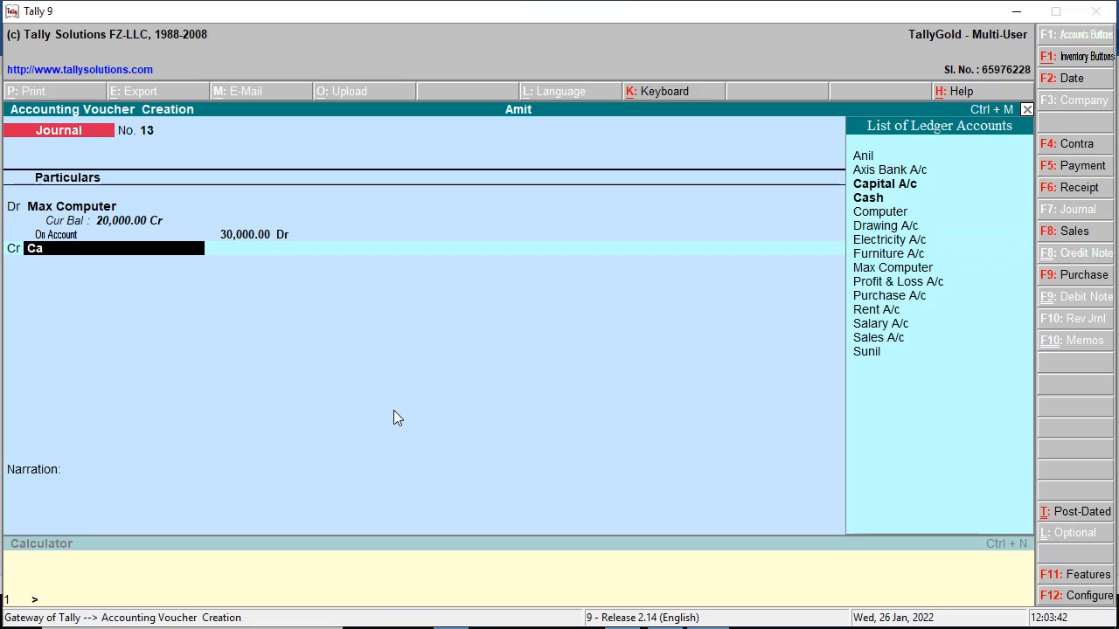
text(s)
key(Return)
key(Return)
key(Return)
key(Return)
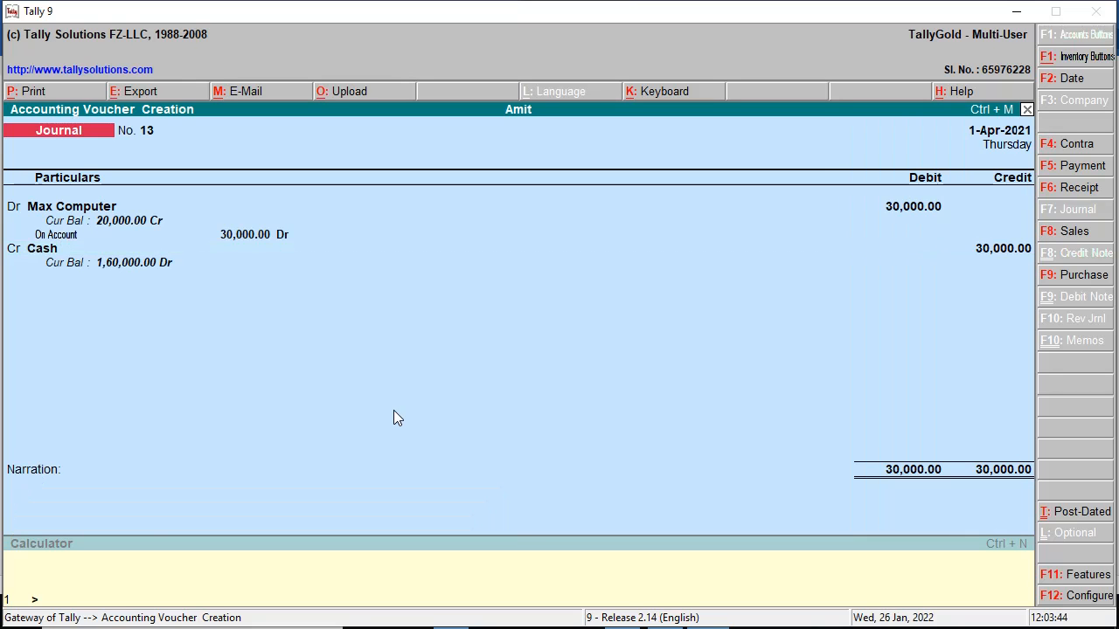
Switch to the Word project document, select the 10,000 Salary A/c to Cash entry, and return to Tally
key(alt+Tab)
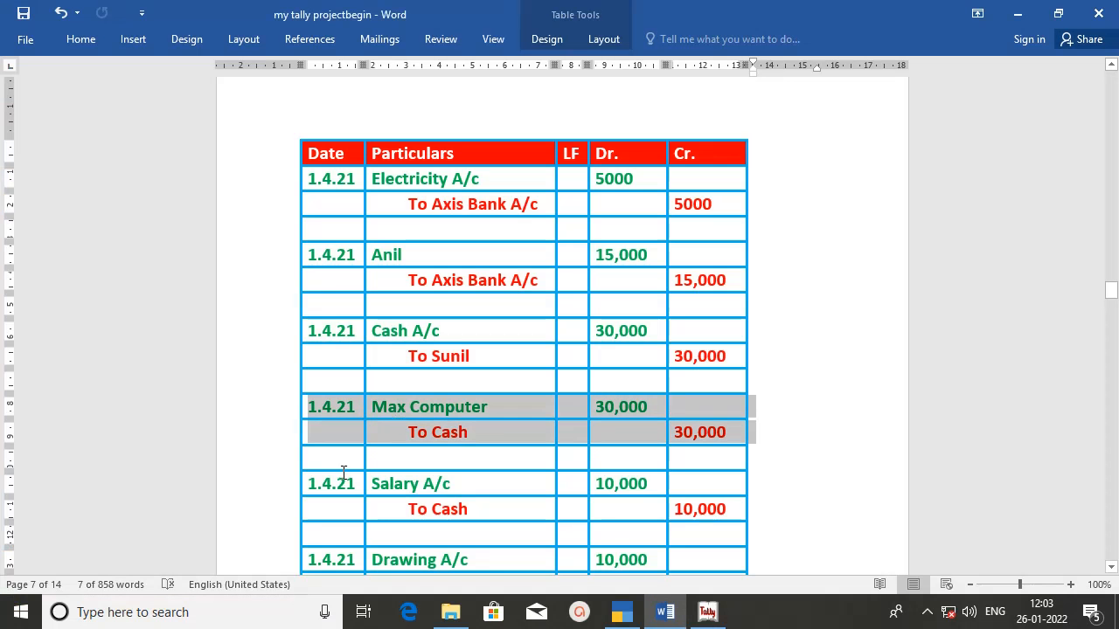
drag(265, 482, 263, 515)
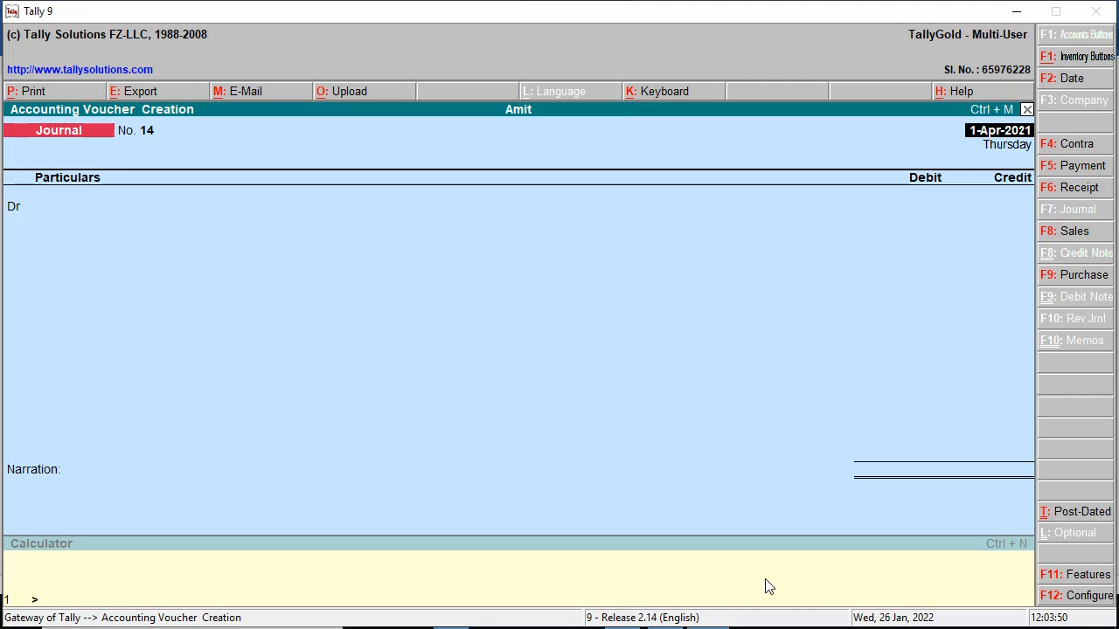
key(alt+Tab)
Debit Salary A/c with 10,000 in the new journal voucher, checking the amount in the Word document
key(Return)
text(S)
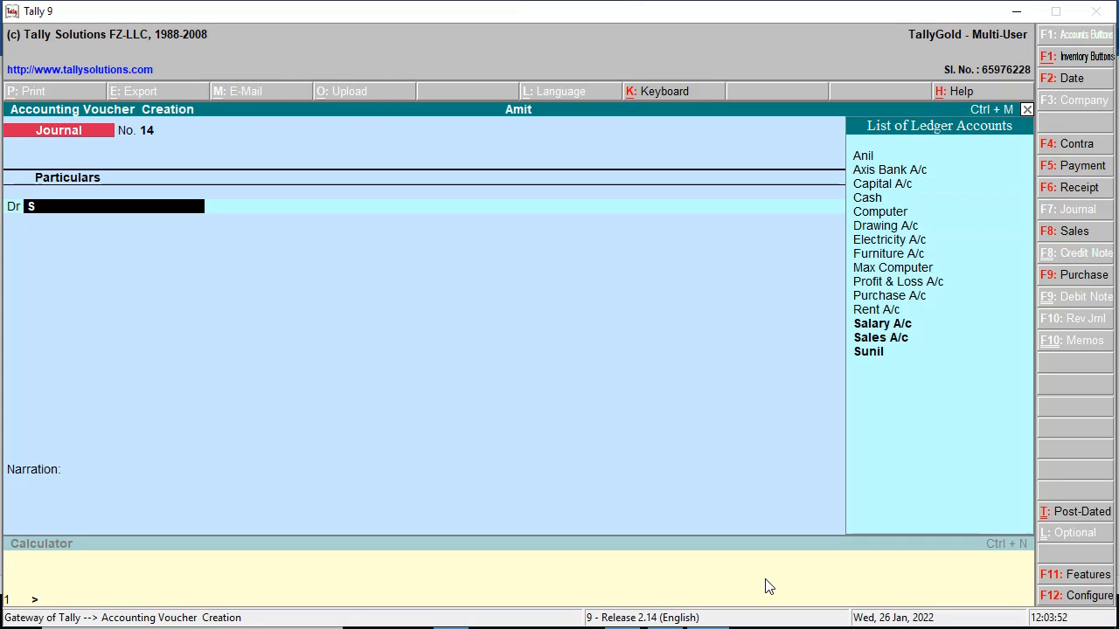
text(ala)
key(Return)
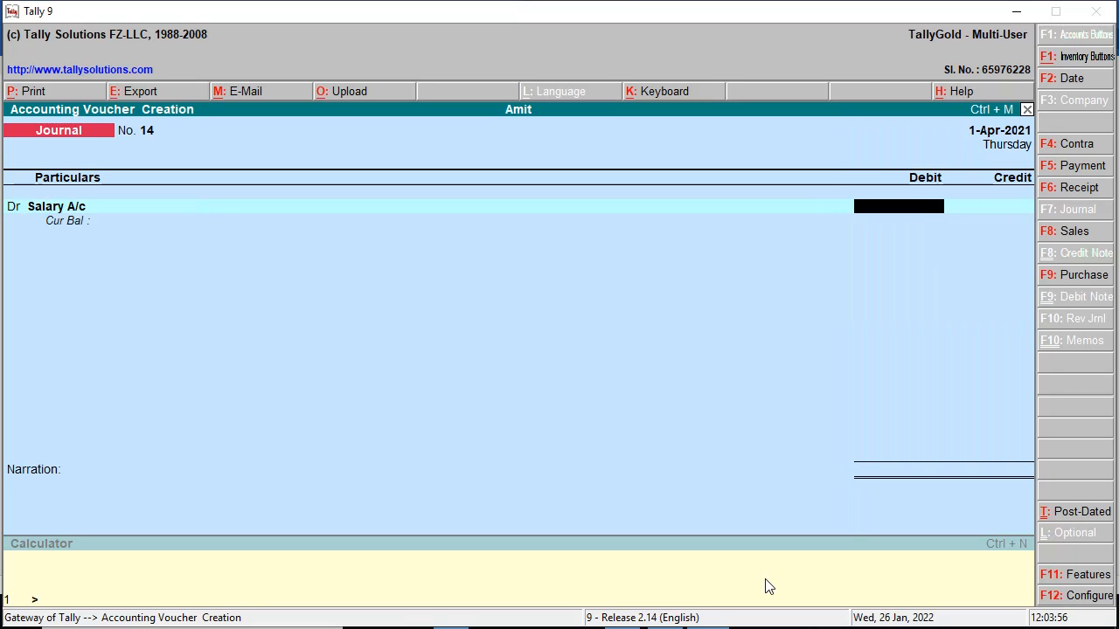
key(alt+Tab)
key(alt+Tab)
text(10,000)
key(Return)
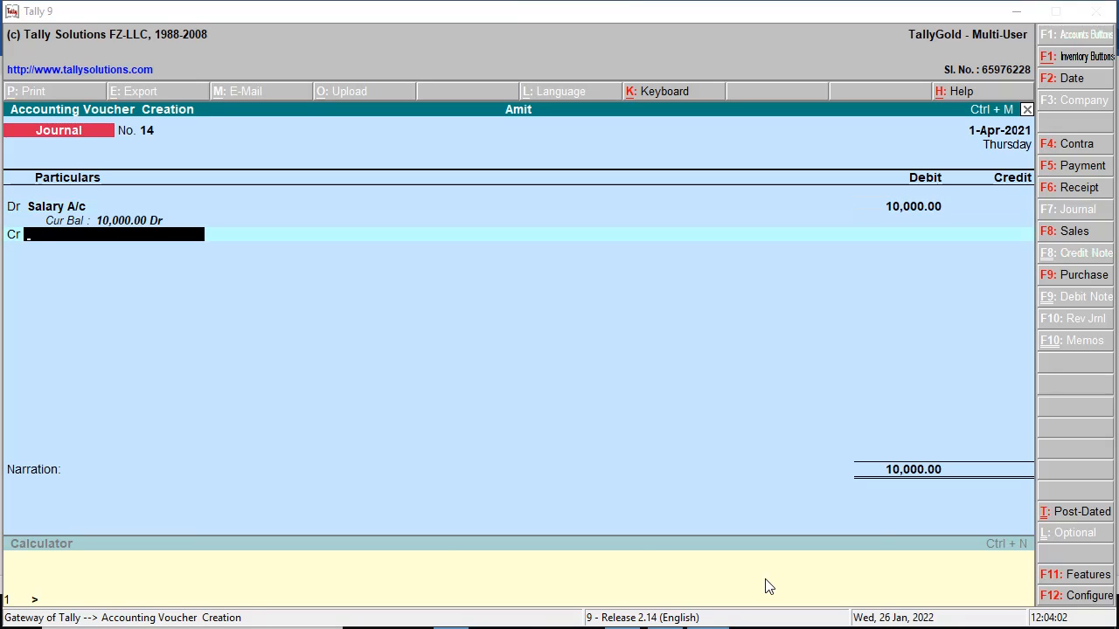
Check the credit account in the Word document, credit the Cash ledger with 10,000, and save the salary voucher without a narration
key(alt+Tab)
key(alt+Tab)
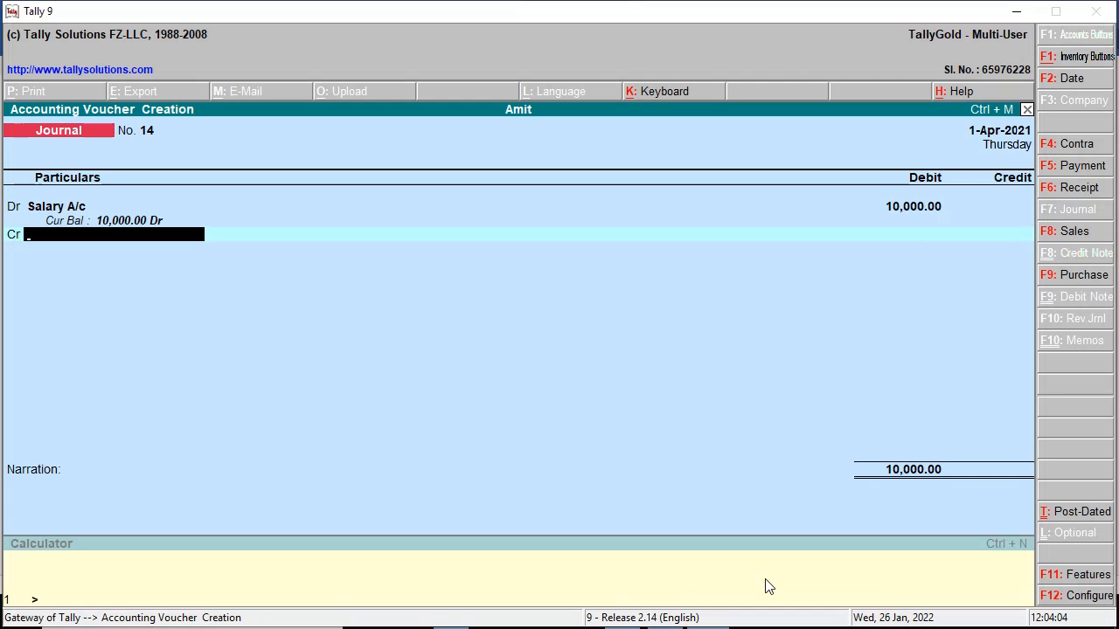
text(Cash)
key(Return)
key(Return)
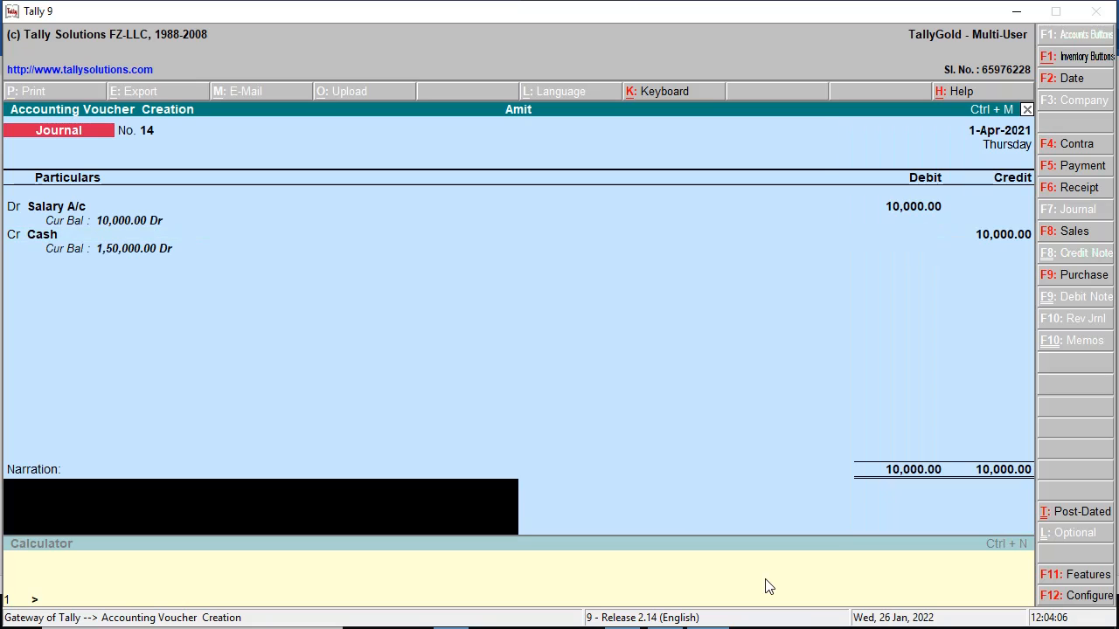
key(Return)
key(Return)
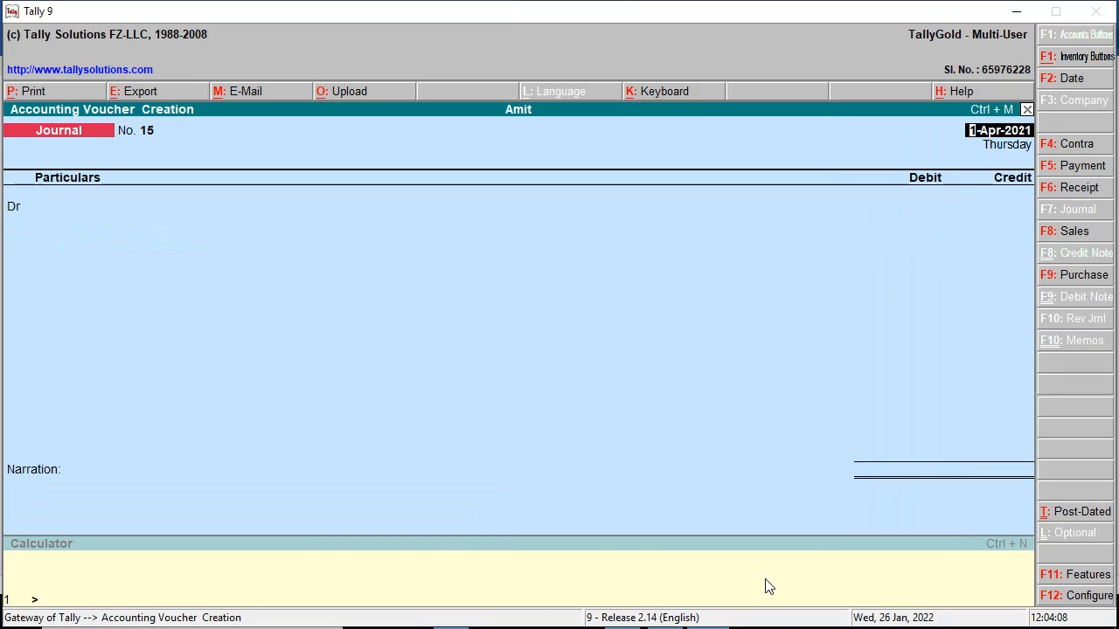
Select the 10,000 Drawing A/c to Cash A/c entry in the Word document, and return to the new voucher's debit line in Tally
key(alt+Tab)
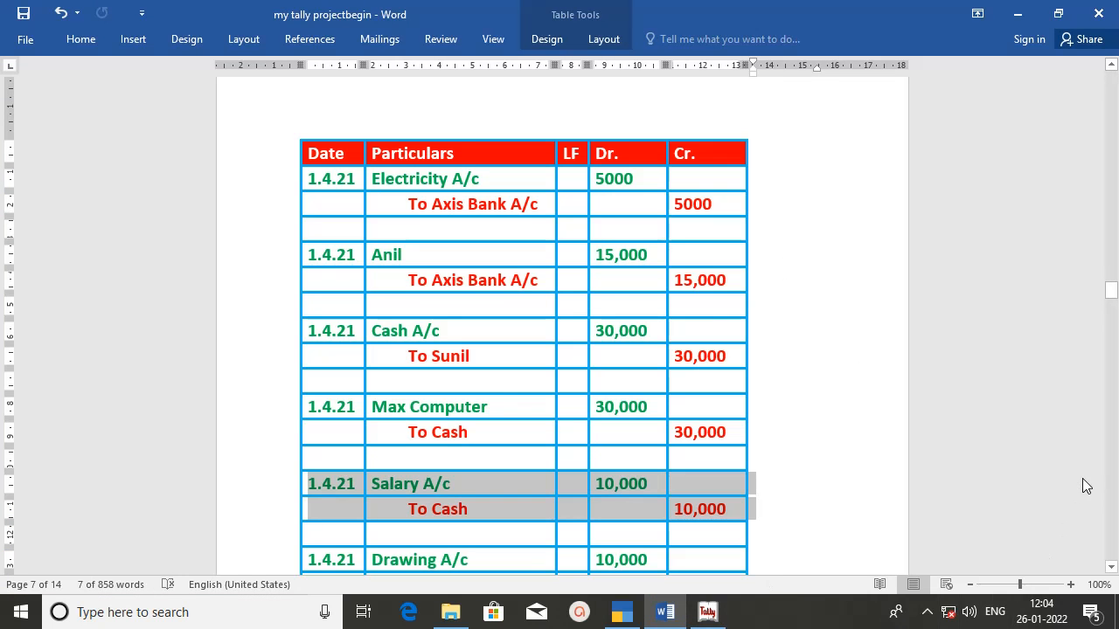
scroll(294, 408, down, 4)
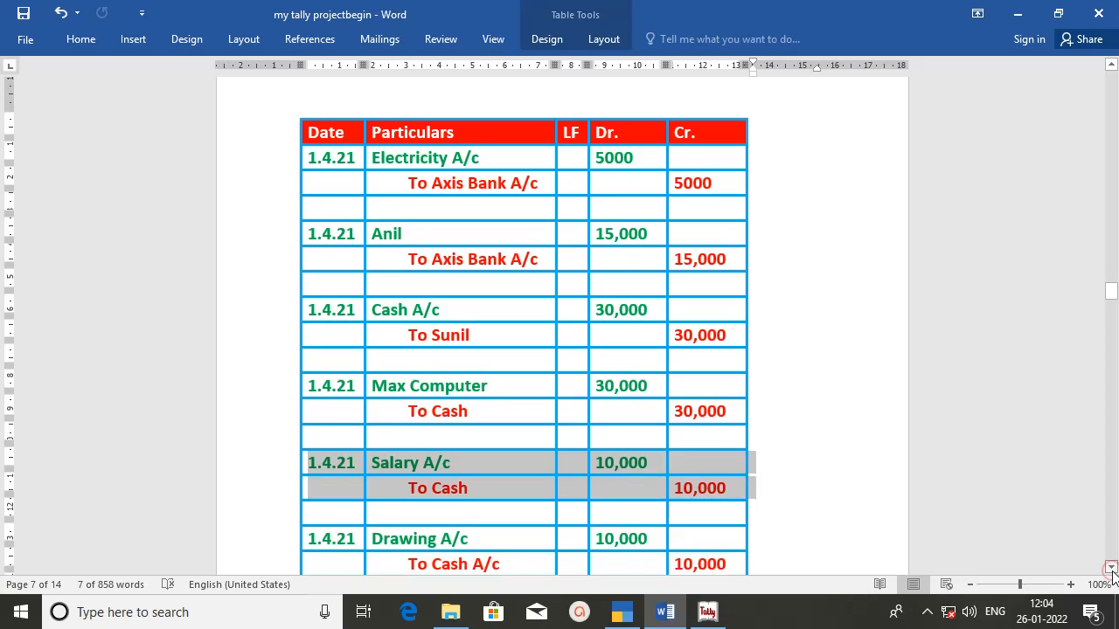
drag(251, 362, 255, 384)
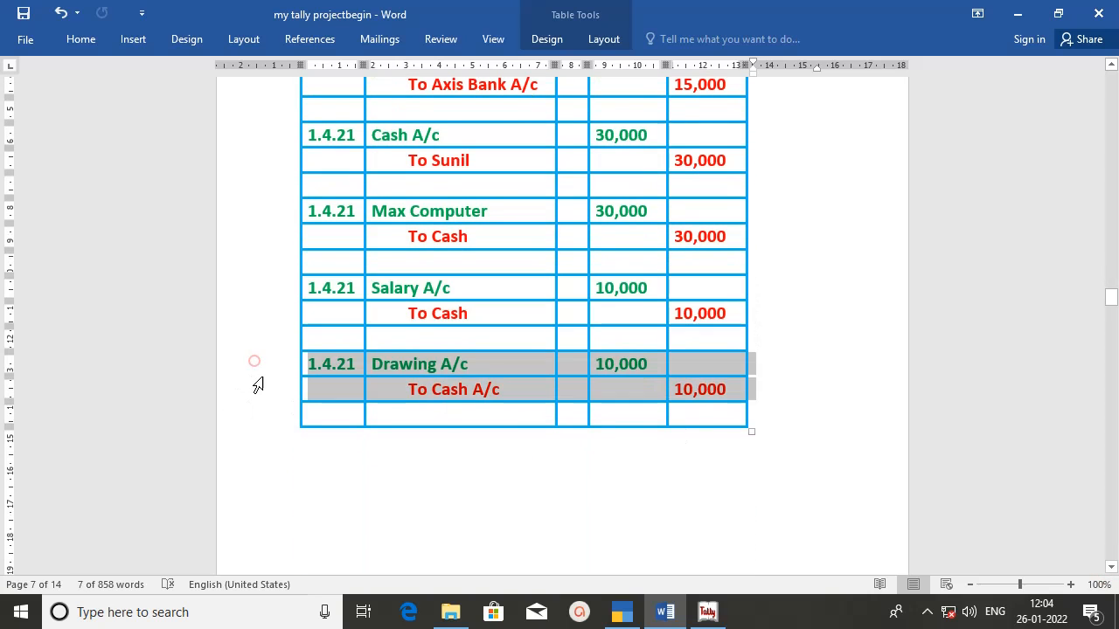
click(707, 612)
click(33, 205)
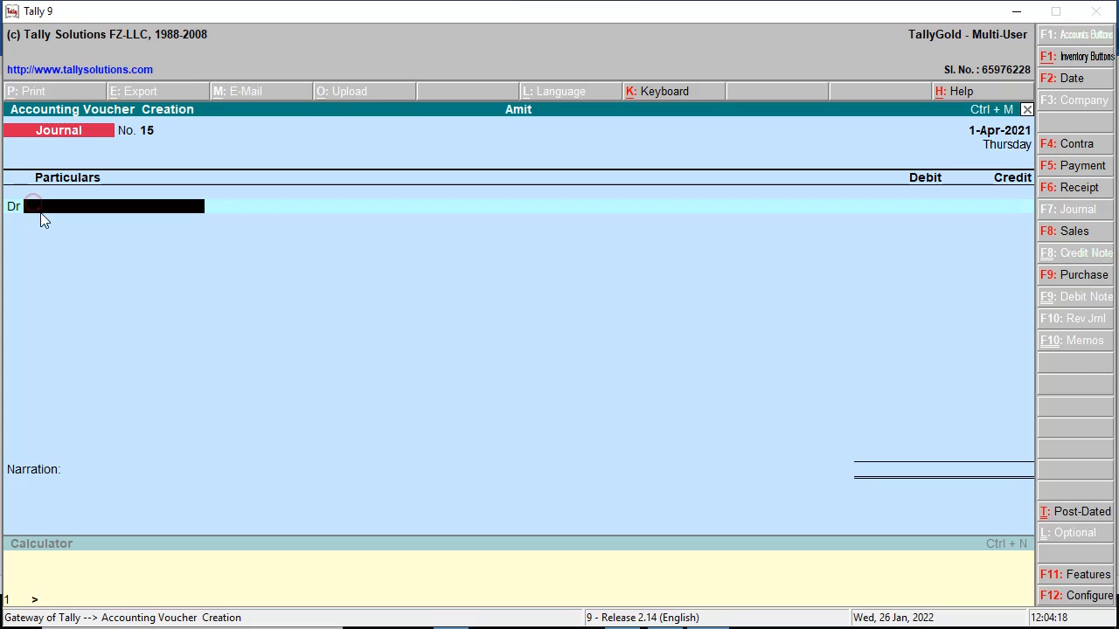
Debit Drawing A/c with 10,000, credit the Cash ledger with the same amount, and save the journal voucher without a narration
text(Dr)
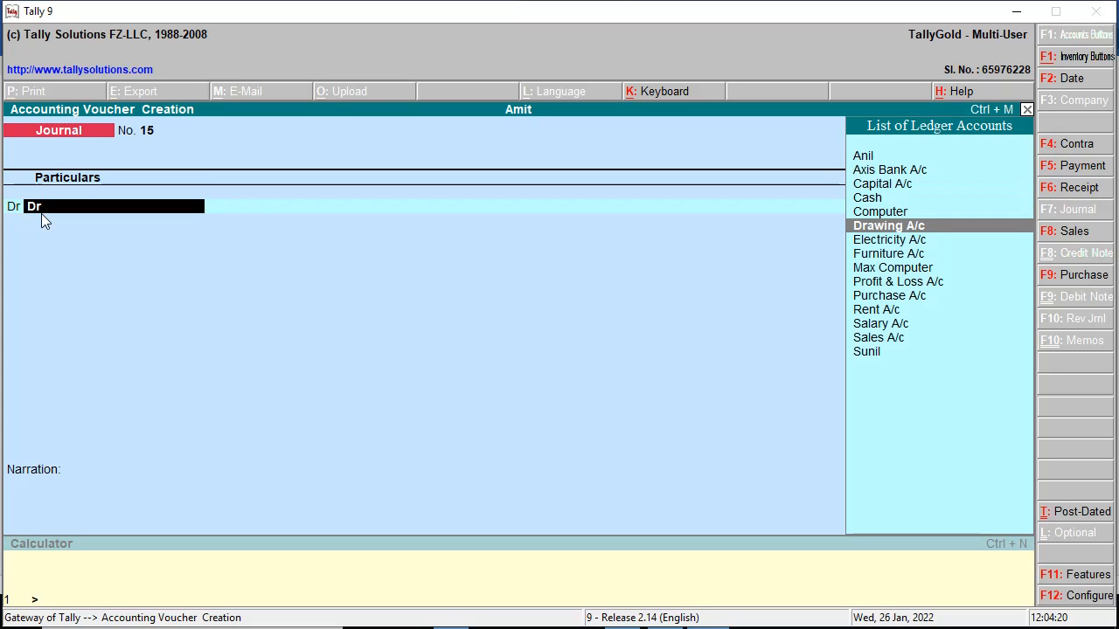
key(Return)
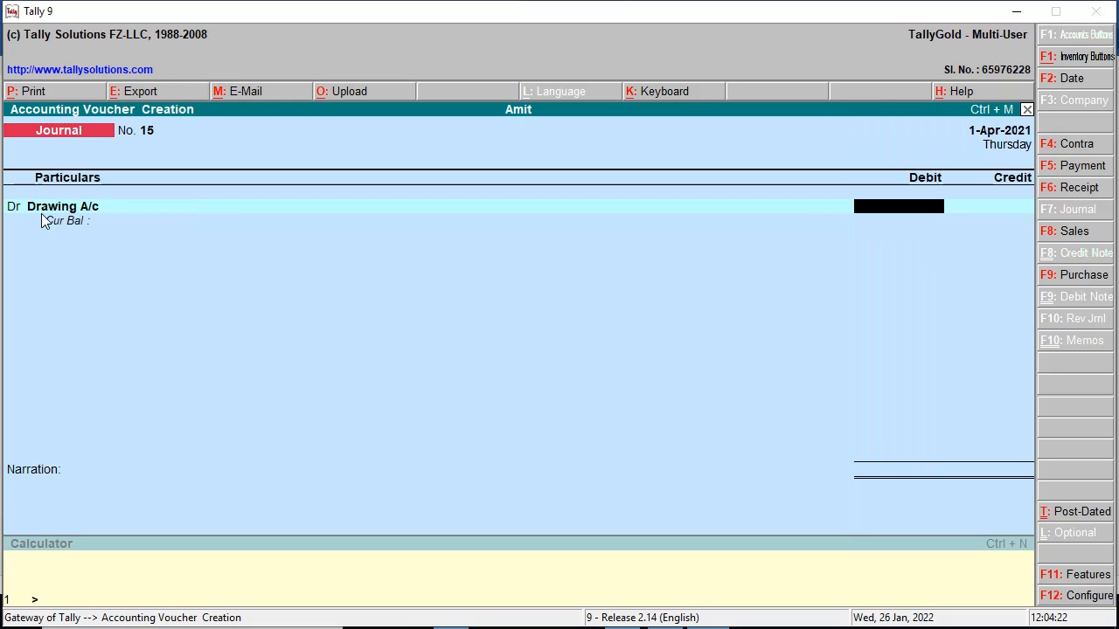
text(10000)
key(Return)
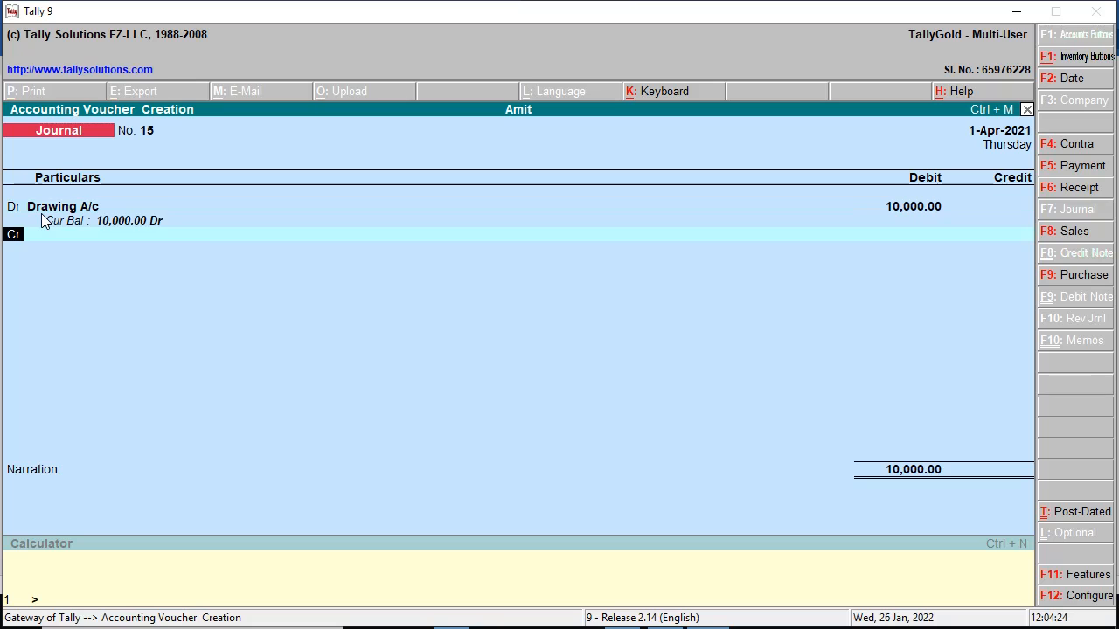
text(Cash)
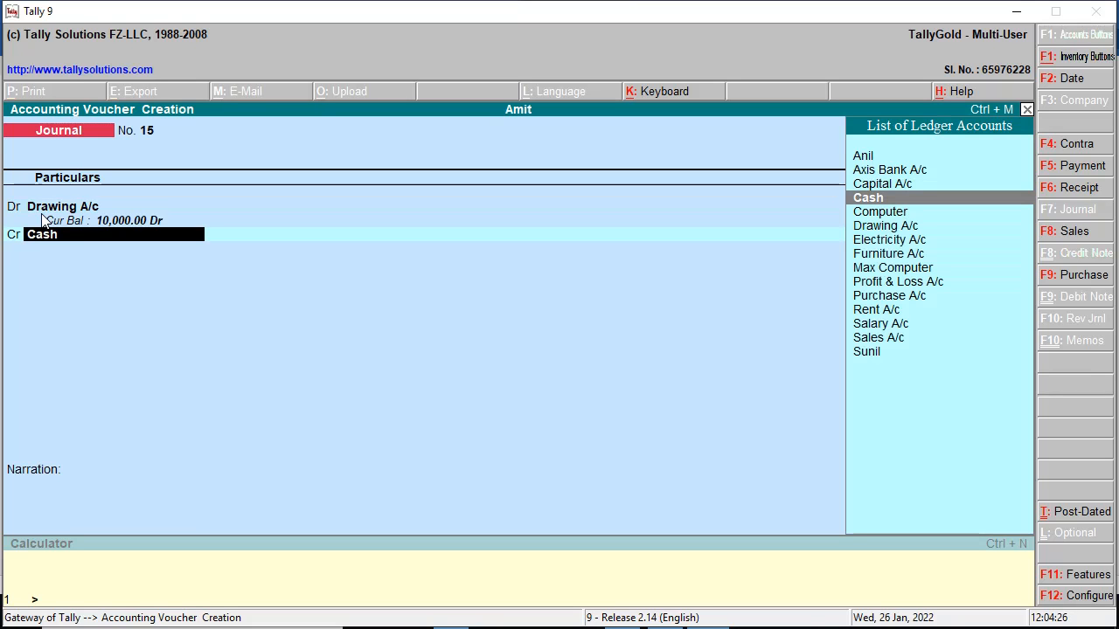
key(Return)
key(y)
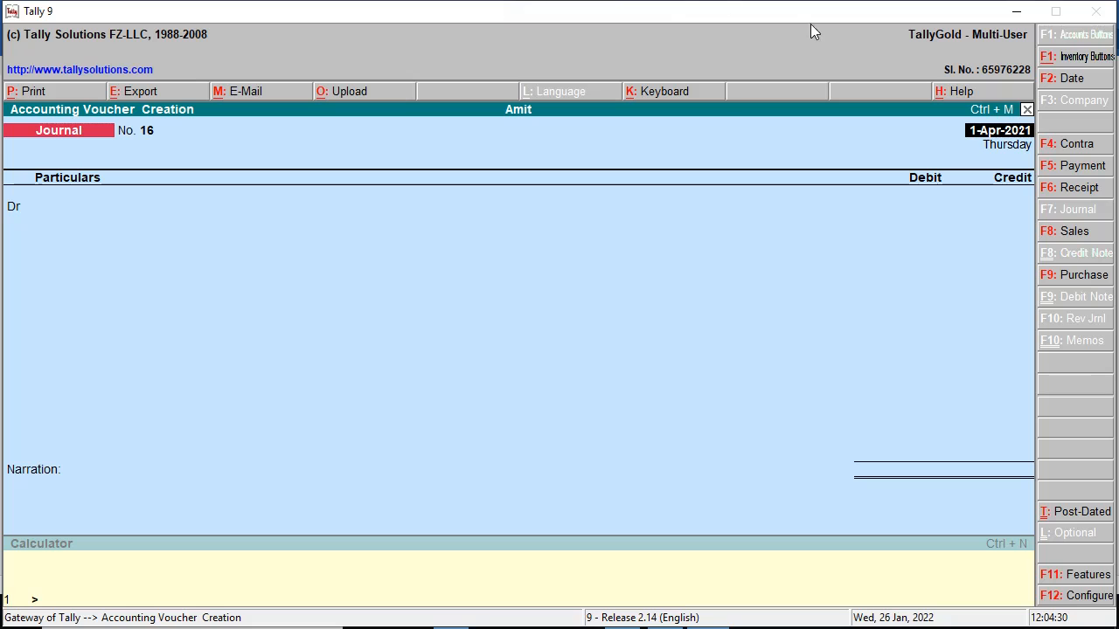
Leave voucher creation and display the Day Book in detailed form to review the recorded journal vouchers
click(1027, 110)
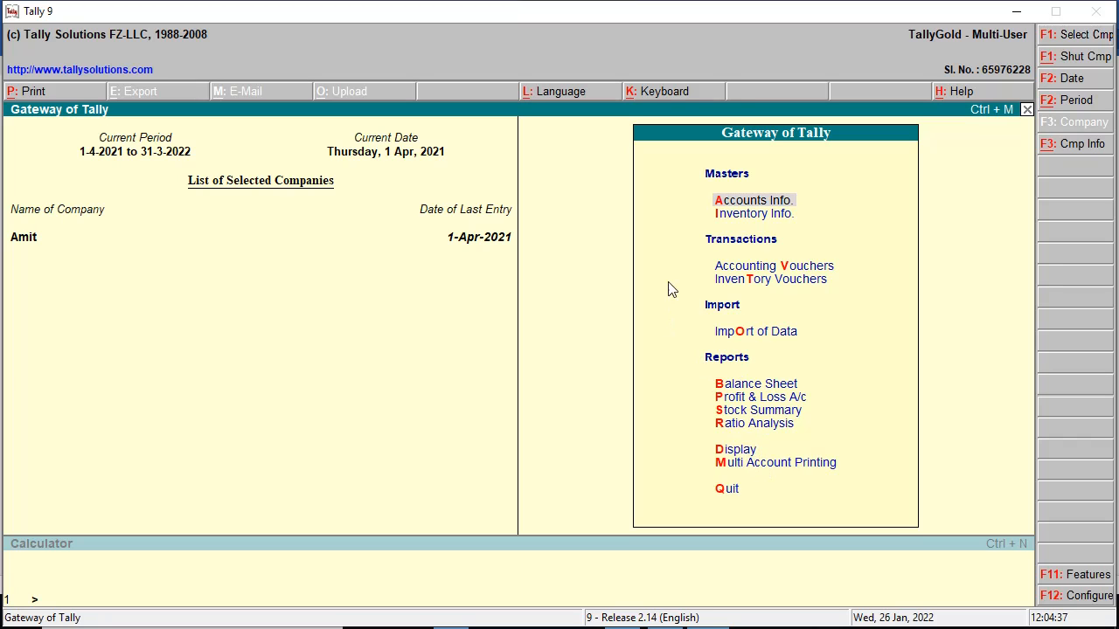
click(739, 450)
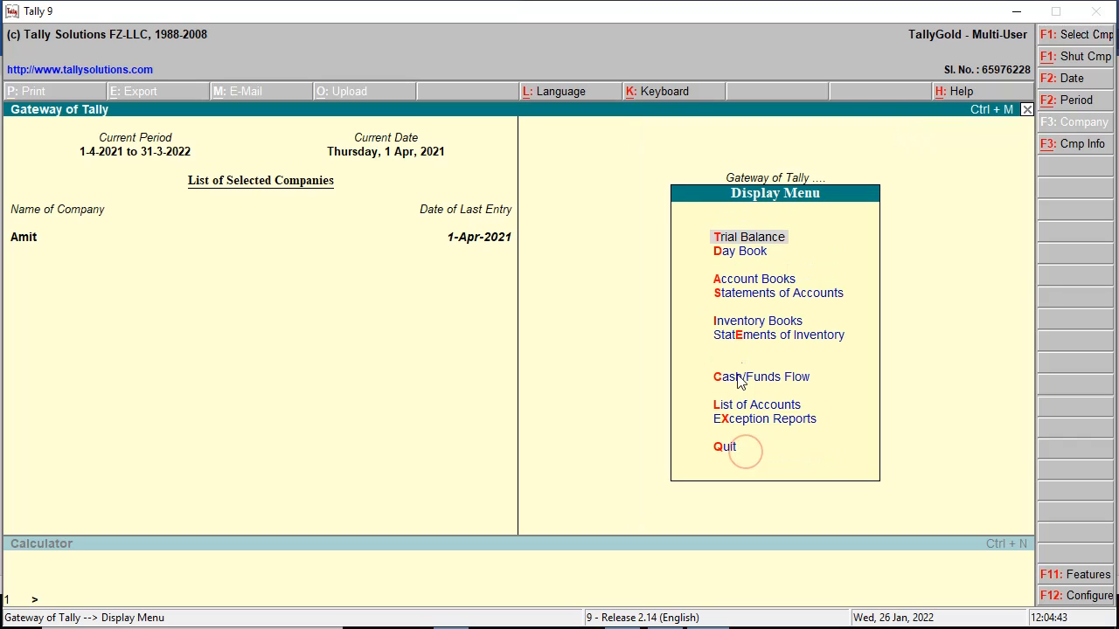
click(743, 254)
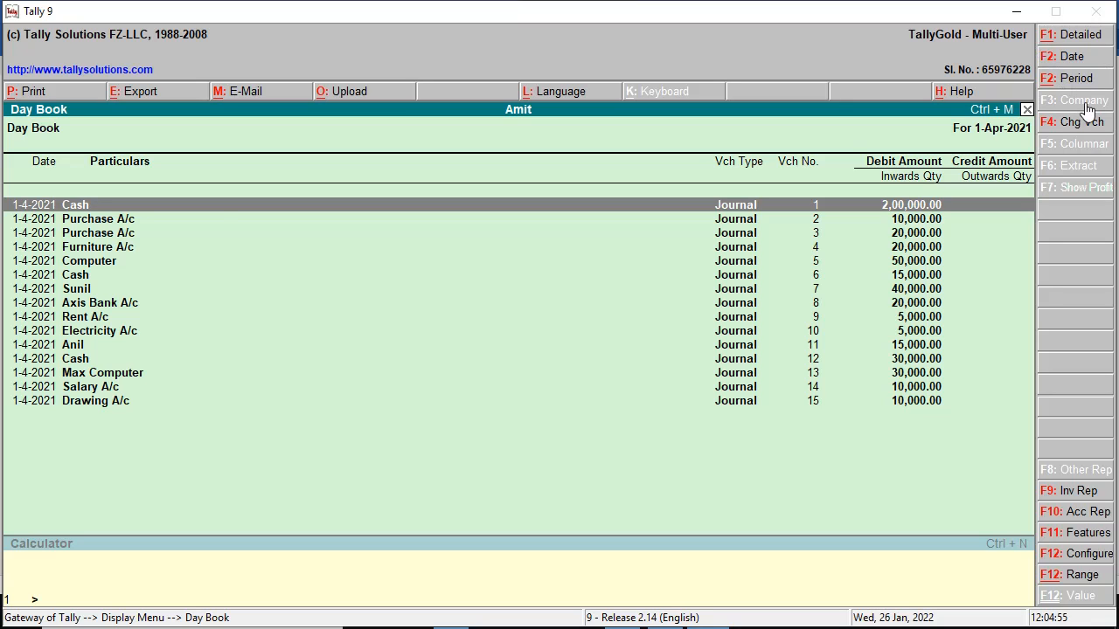
click(1089, 42)
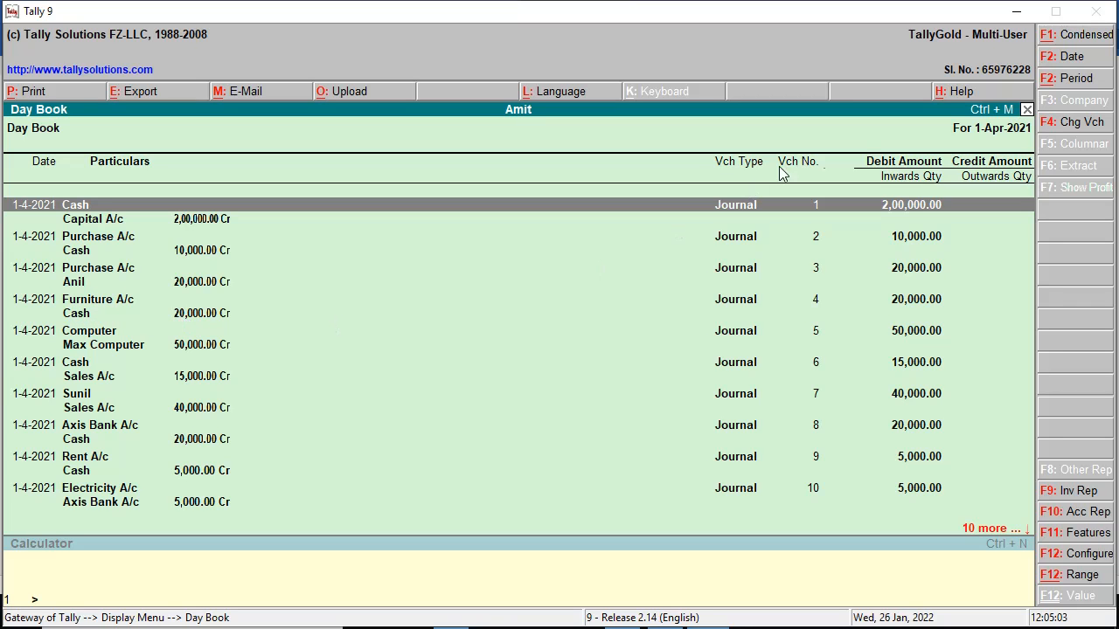
Switch to the Word project document, select the 10,000 Furniture A/c to Cash A/c entry for comparison, and return to Tally
key(alt+Tab)
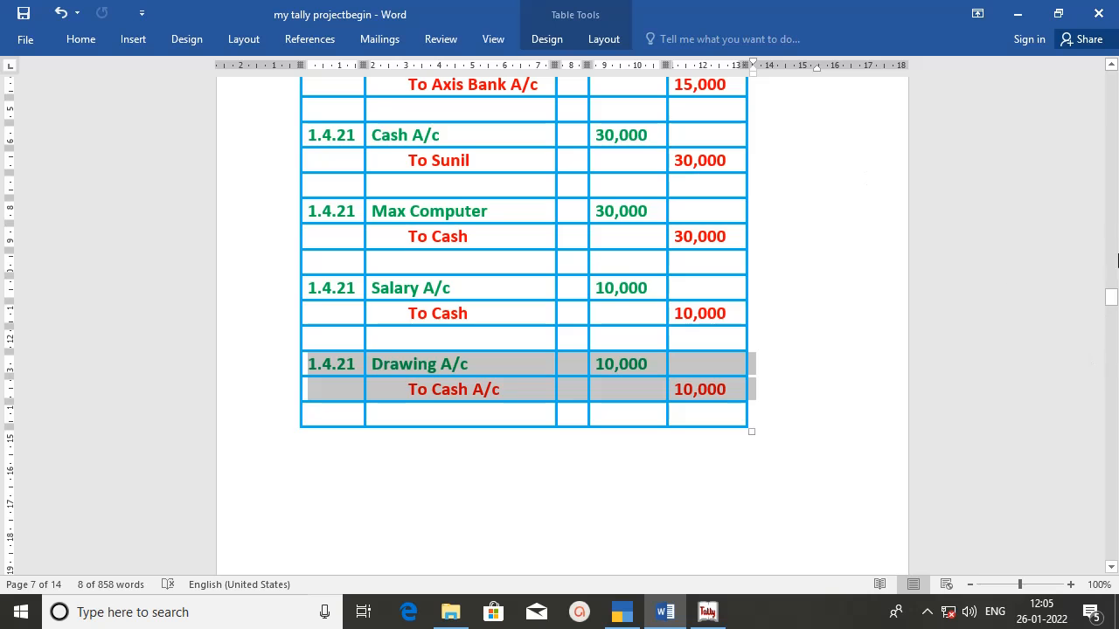
click(1112, 66)
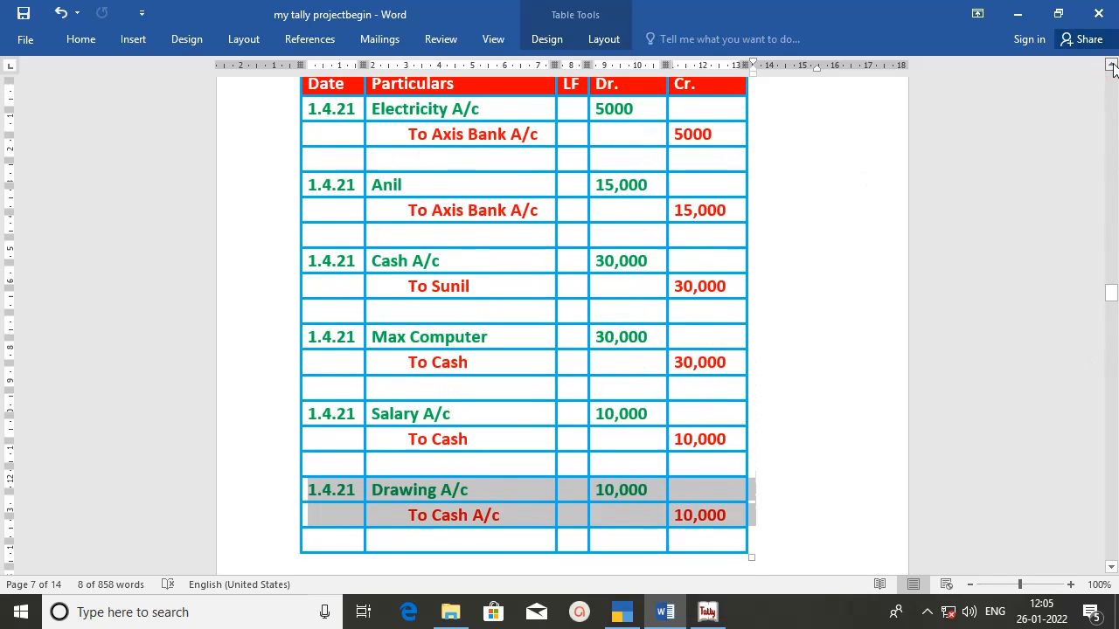
drag(1111, 66, 1112, 66)
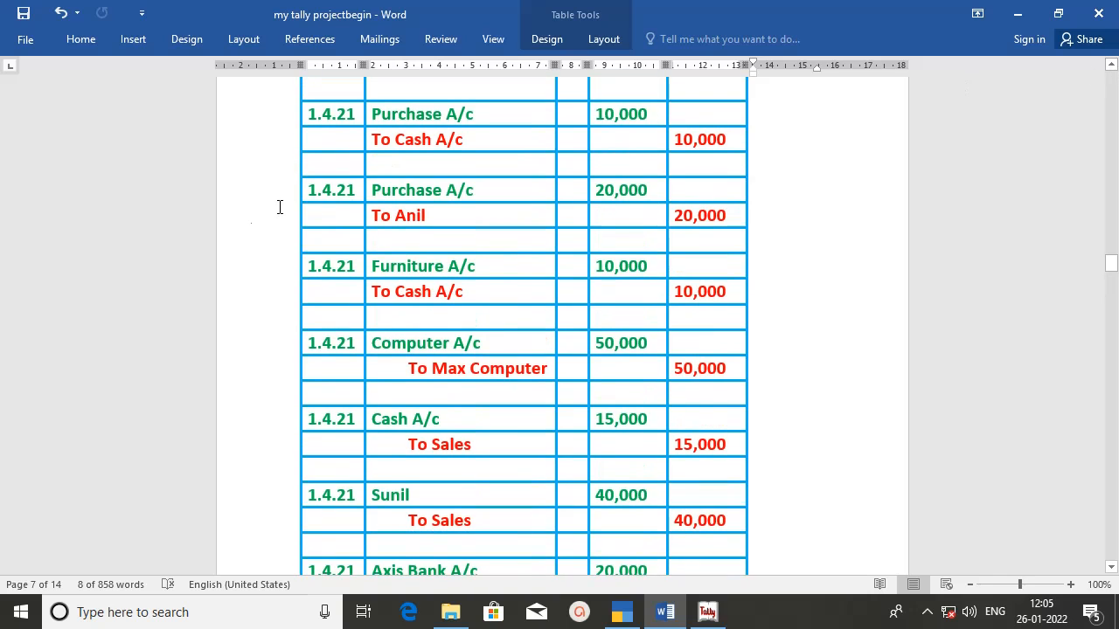
drag(264, 267, 259, 297)
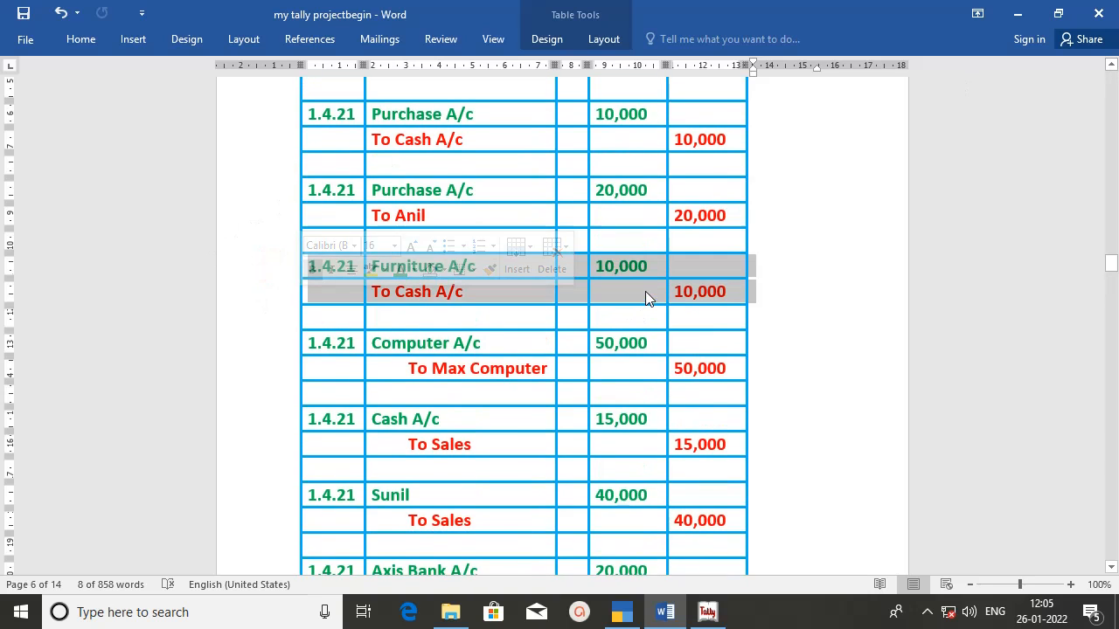
click(706, 614)
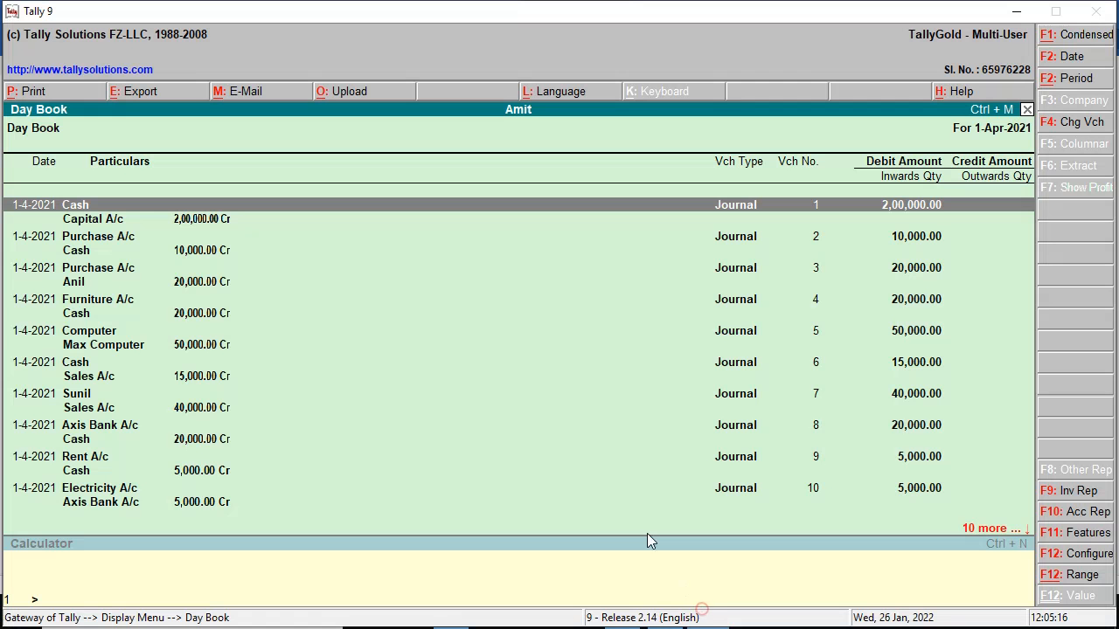
Open the Furniture A/c journal voucher from the Day Book, set its debit and credit amounts to 10,000, and save the alteration
click(104, 306)
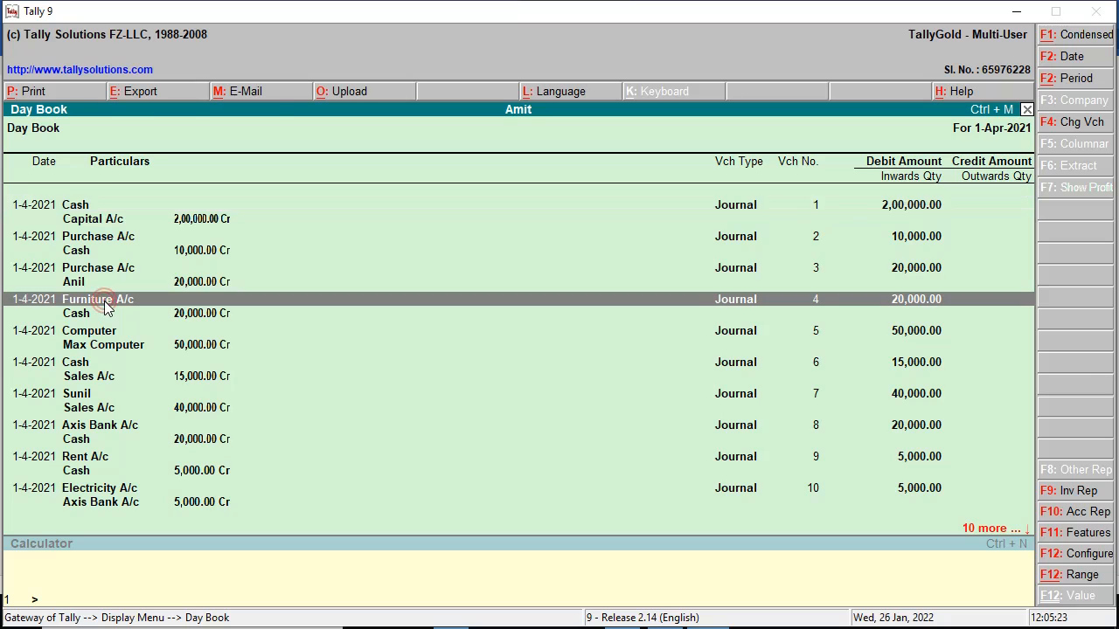
click(105, 306)
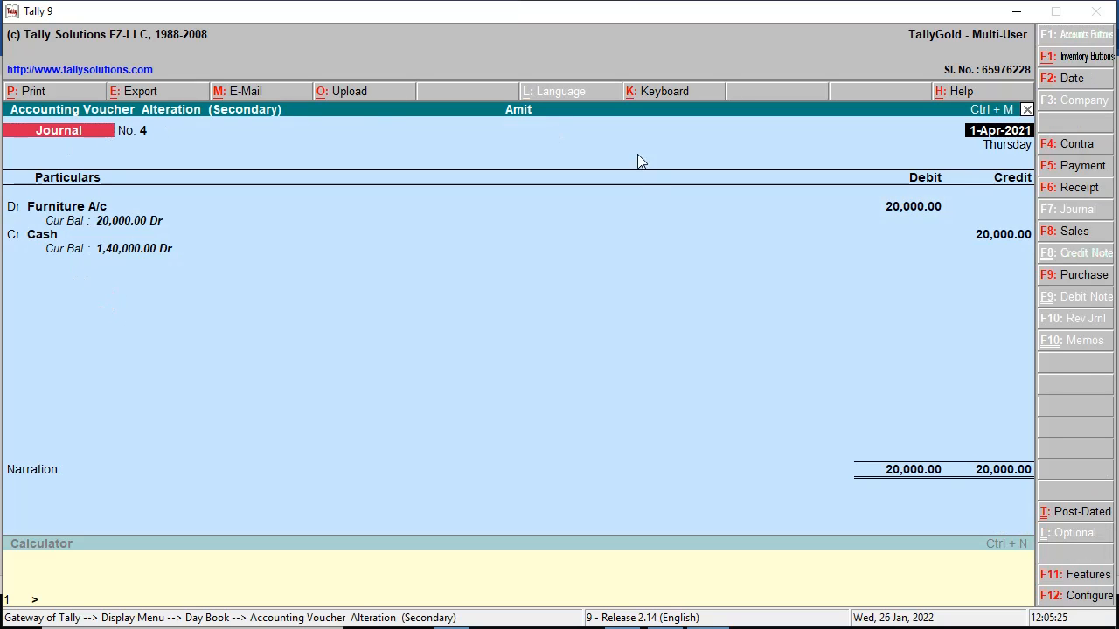
click(902, 208)
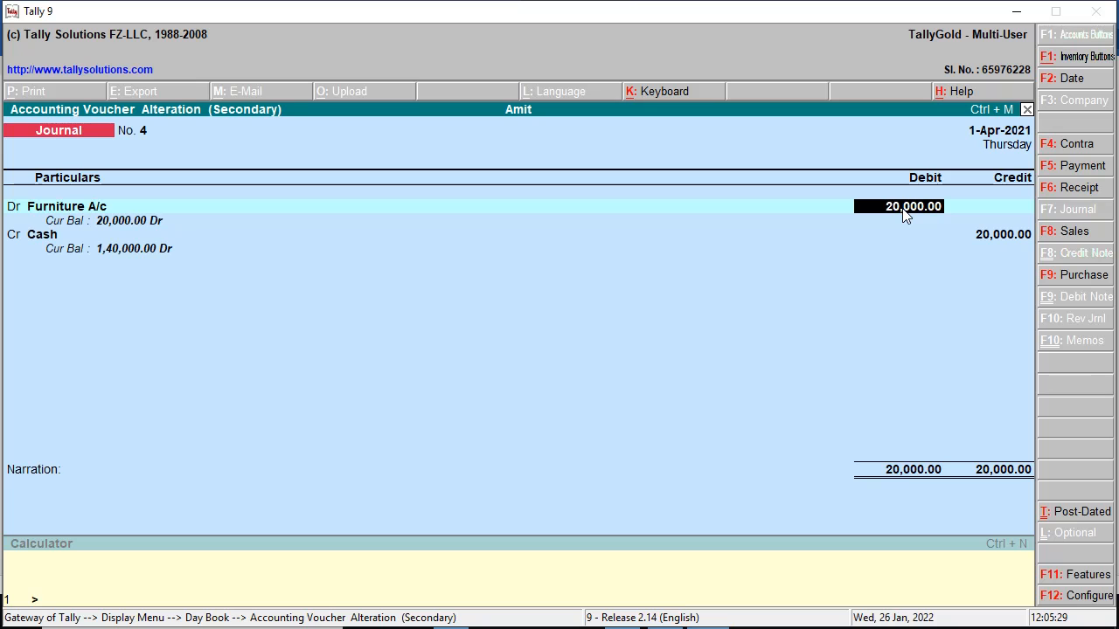
text(10,000)
key(Return)
key(Return)
key(Return)
key(Return)
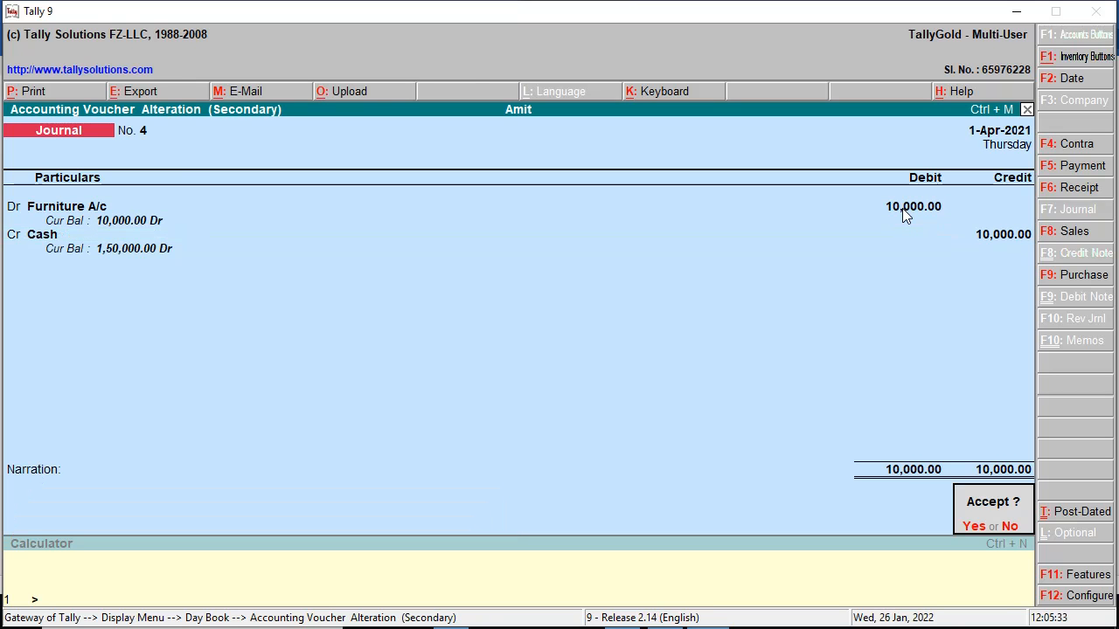
key(Return)
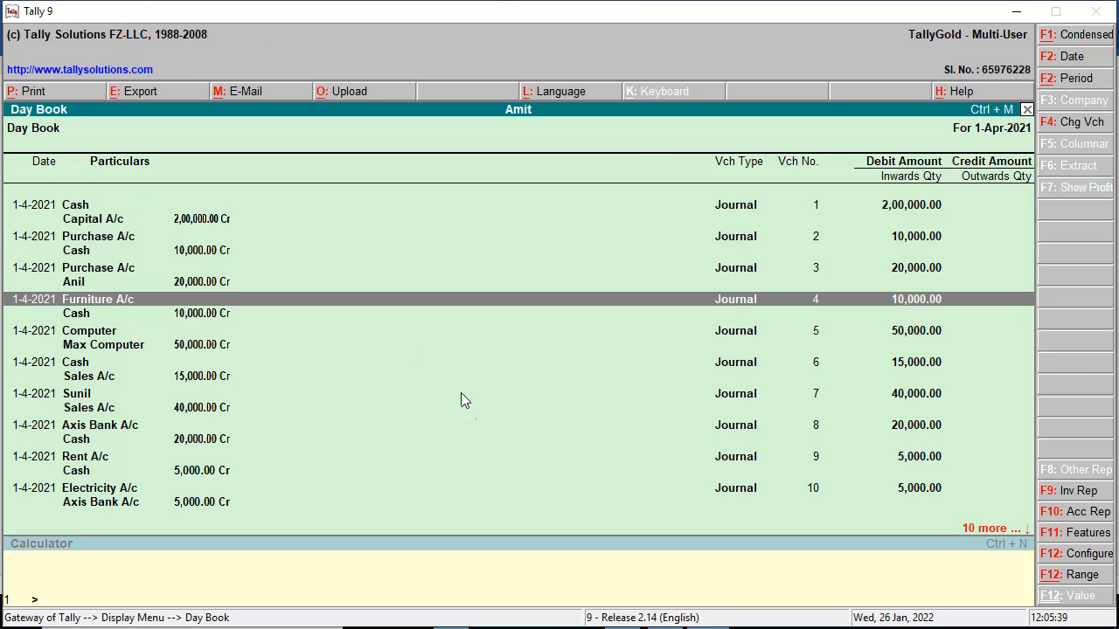
Go back to the first voucher in the Day Book to review the entries, and close the report
key(Up)
key(Up)
key(Up)
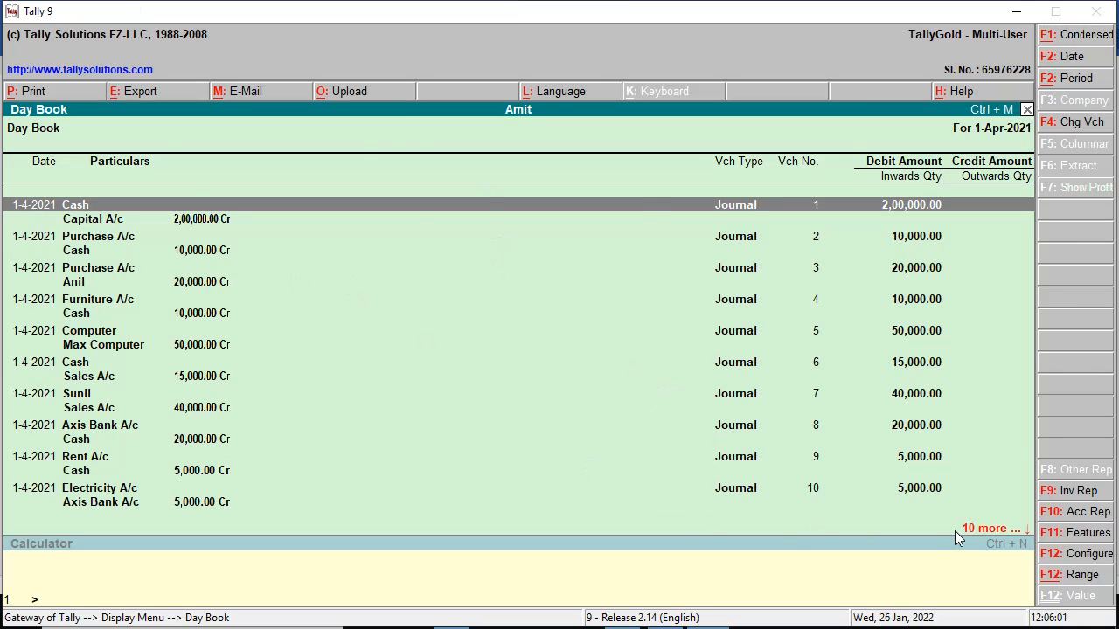
key(Escape)
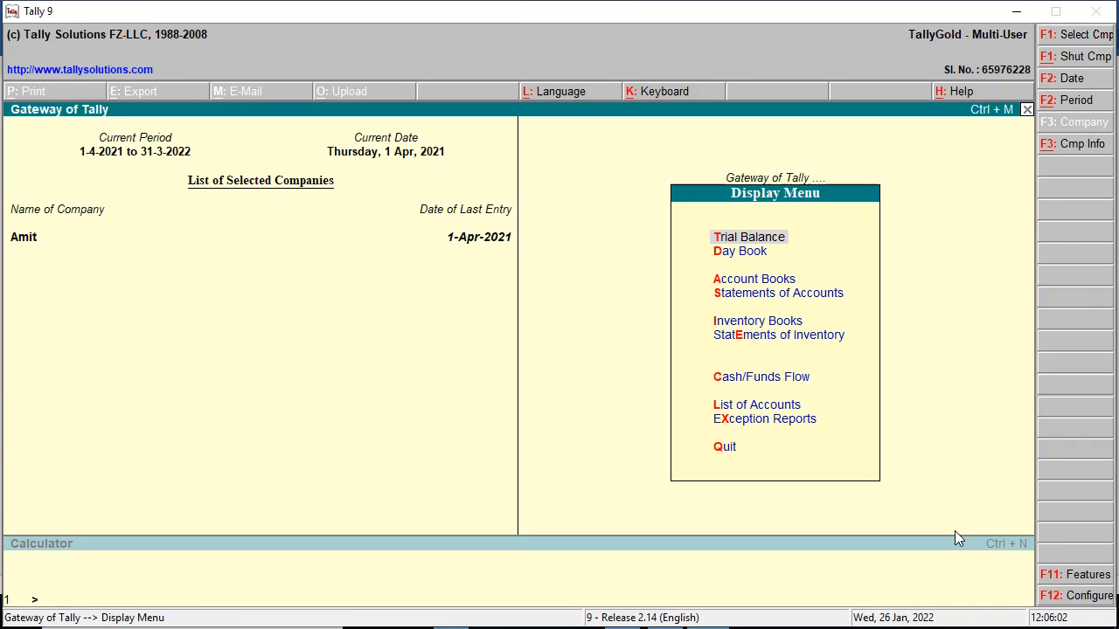
Display the detailed Trial Balance, examine the Drawing A/c, Sundry Creditors, Computer and Furniture A/c lines, and return to the Gateway of Tally
click(742, 241)
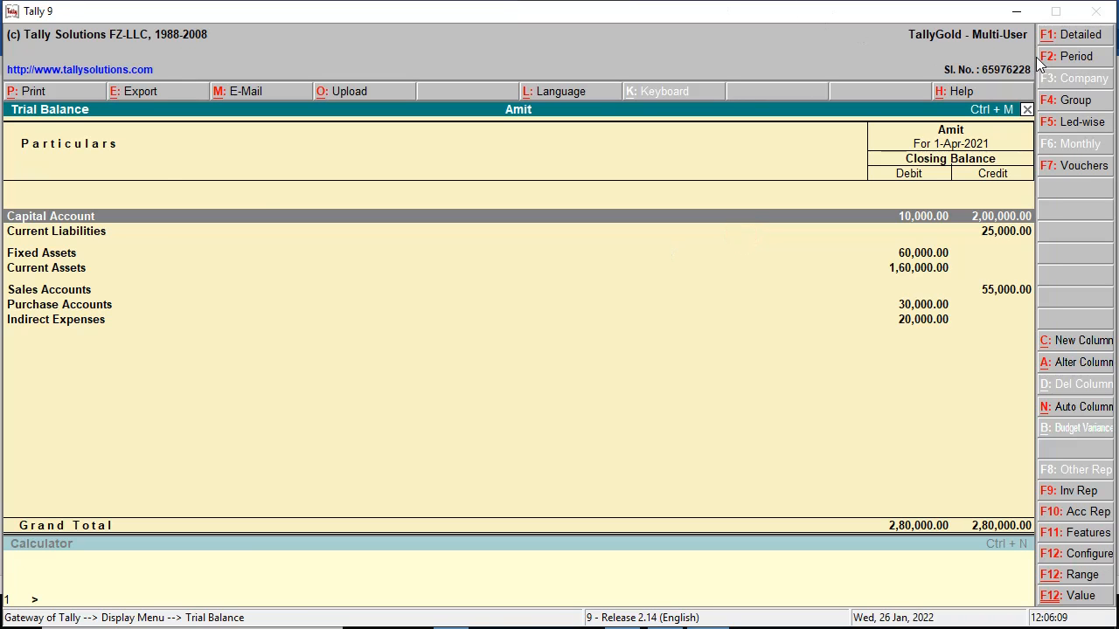
click(1091, 37)
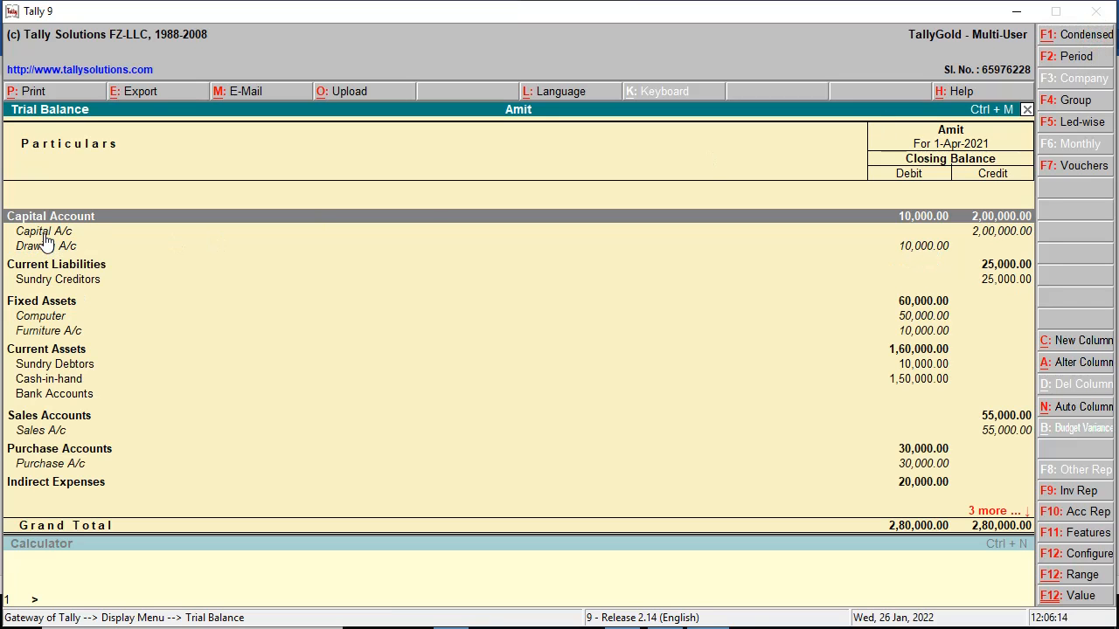
key(Down)
key(Down)
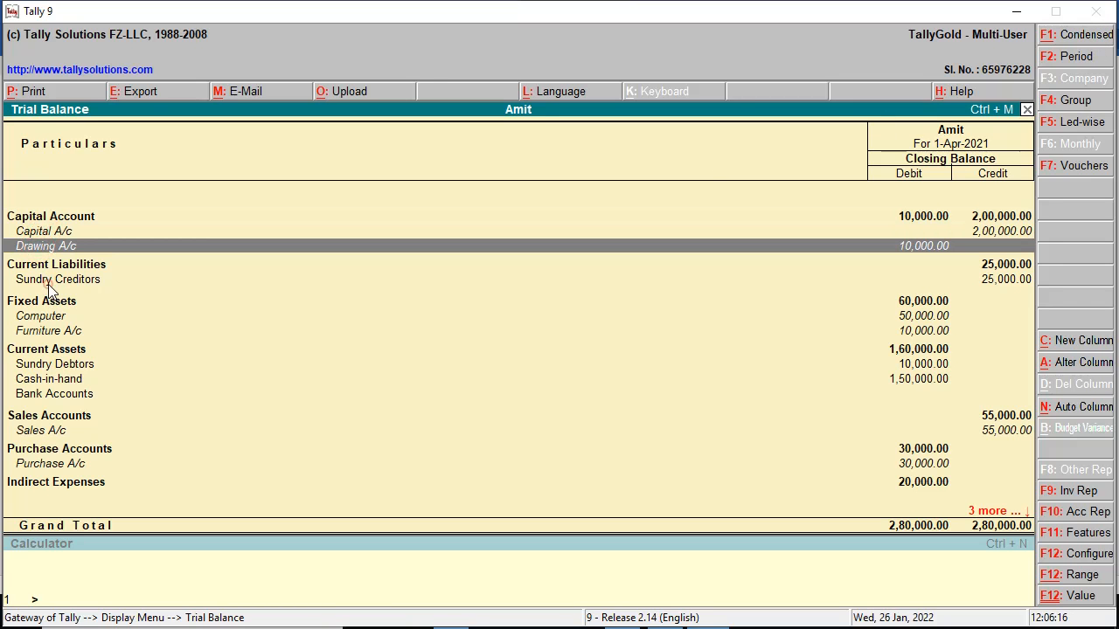
click(48, 282)
click(43, 318)
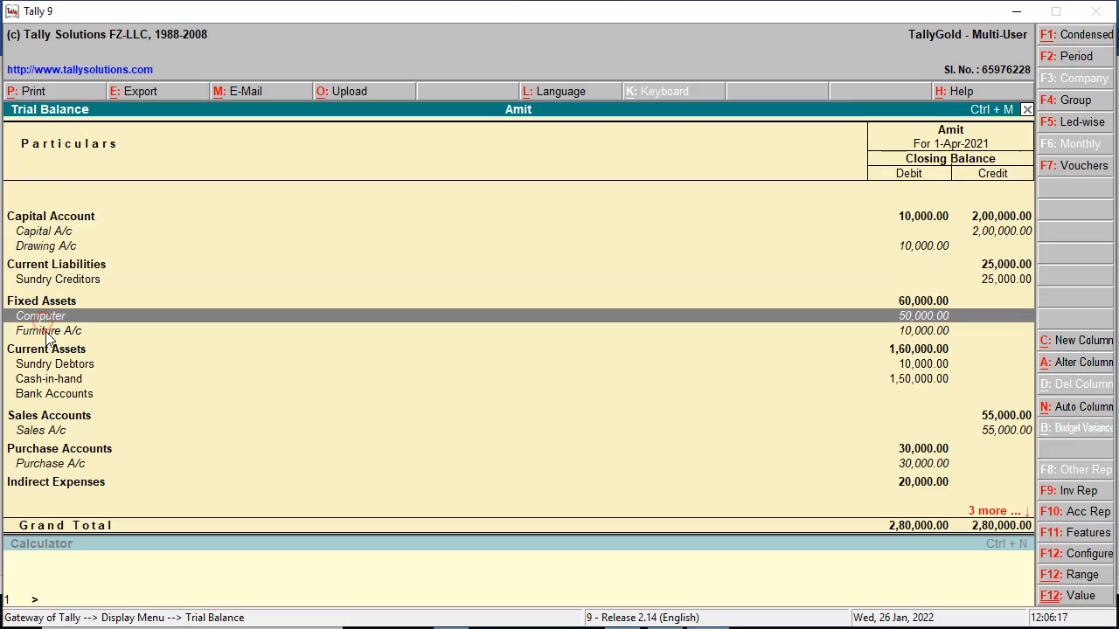
click(46, 333)
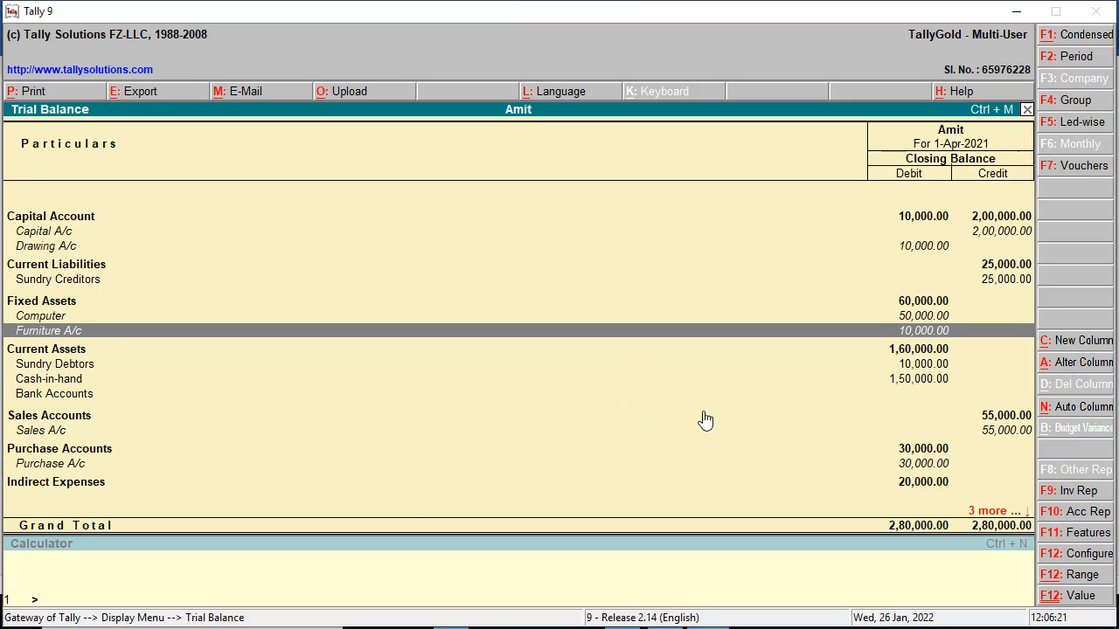
click(1027, 110)
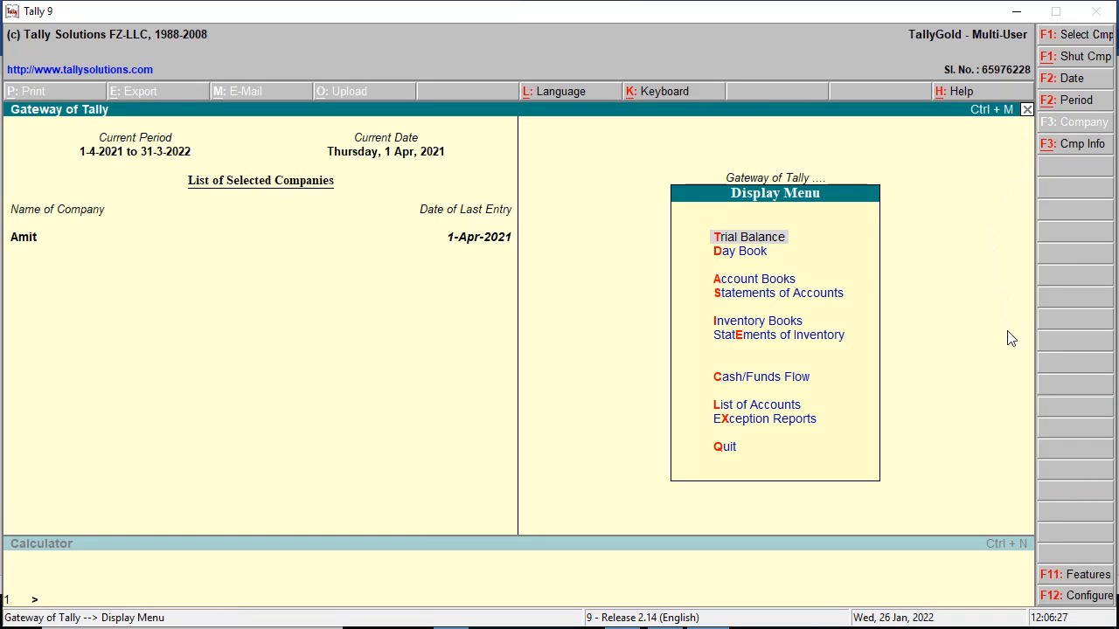
click(1031, 108)
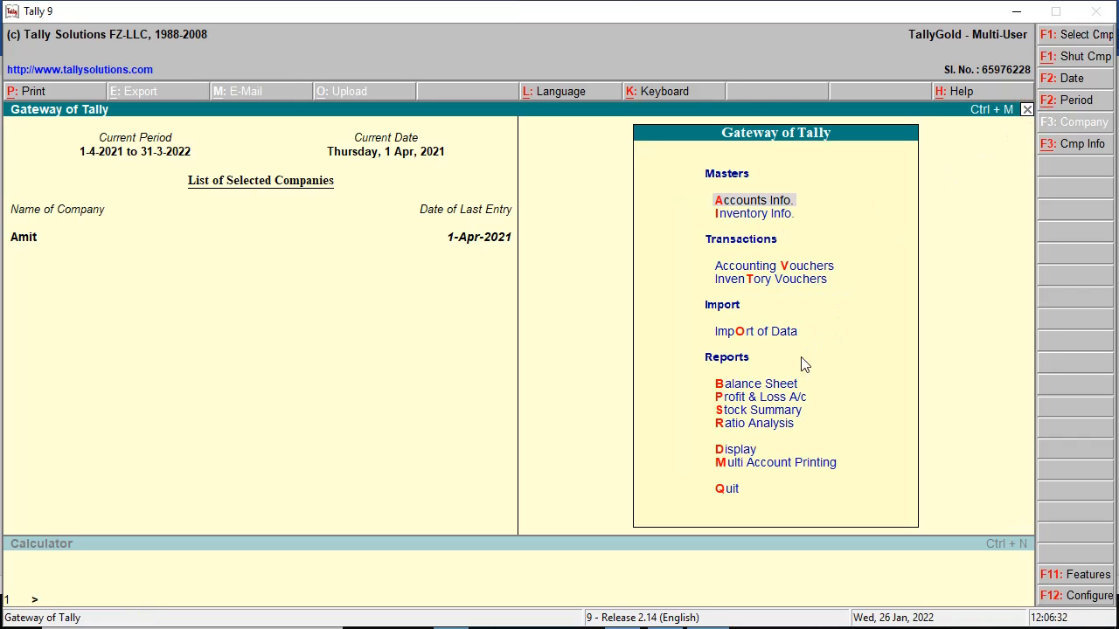
Display the Profit & Loss A/c, expand Indirect Expenses to examine its ledgers, and close the report
click(731, 401)
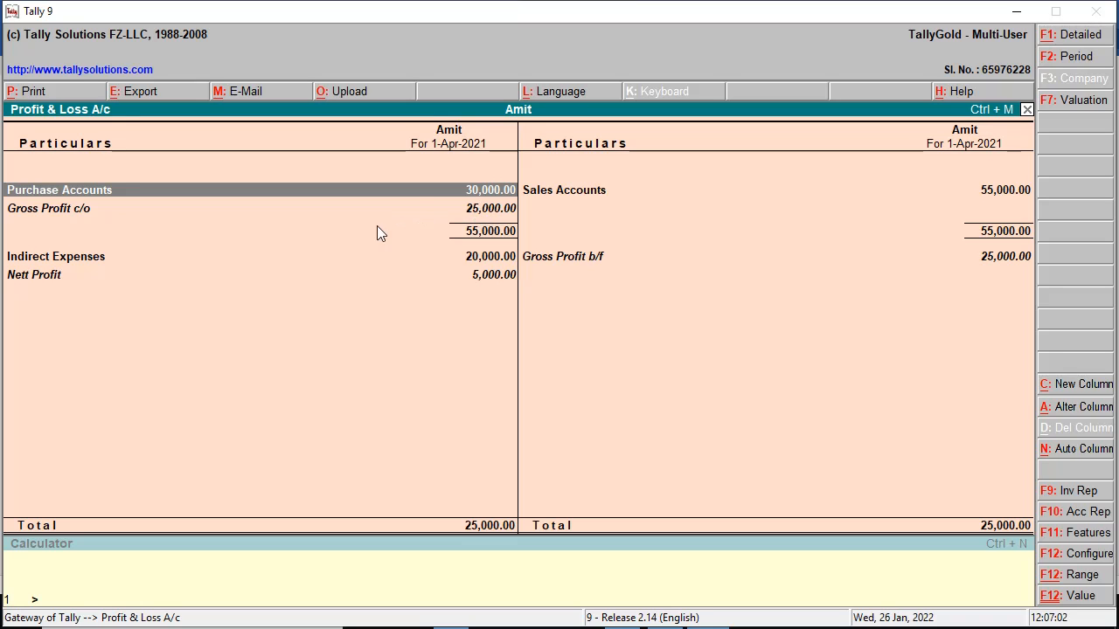
click(74, 263)
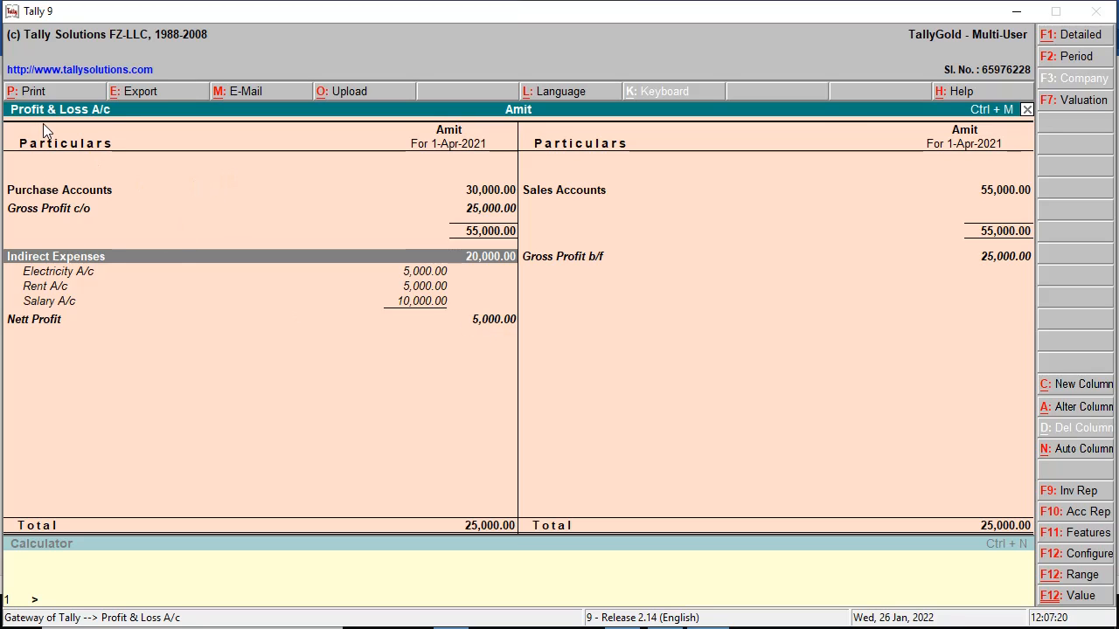
click(1027, 110)
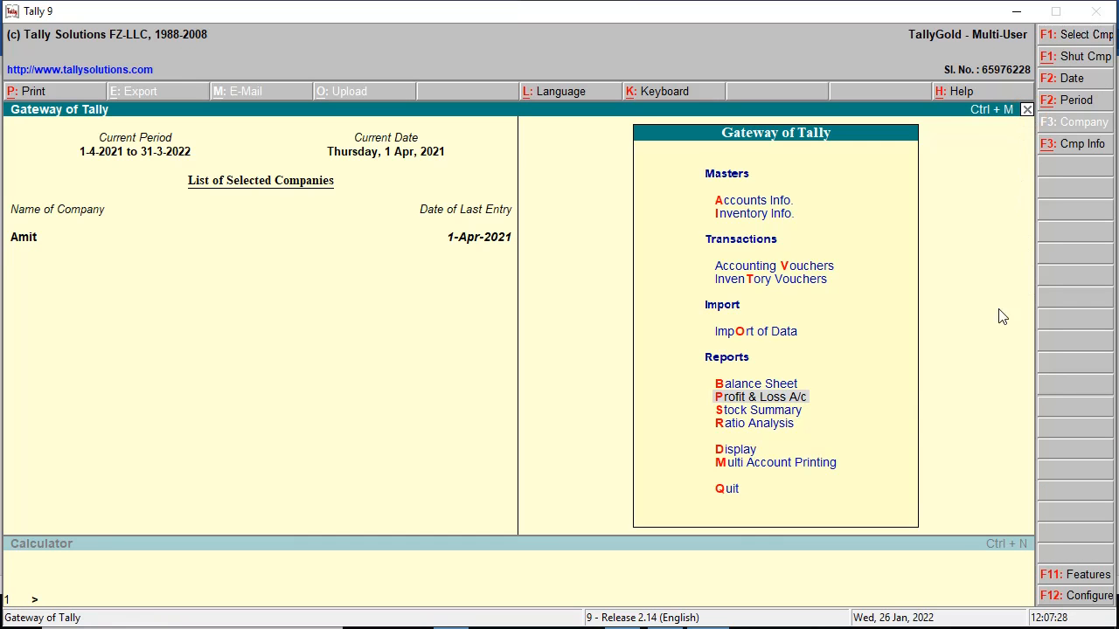
Display the Balance Sheet in detailed form and examine it through to the Bank Accounts line under Current Assets
click(753, 387)
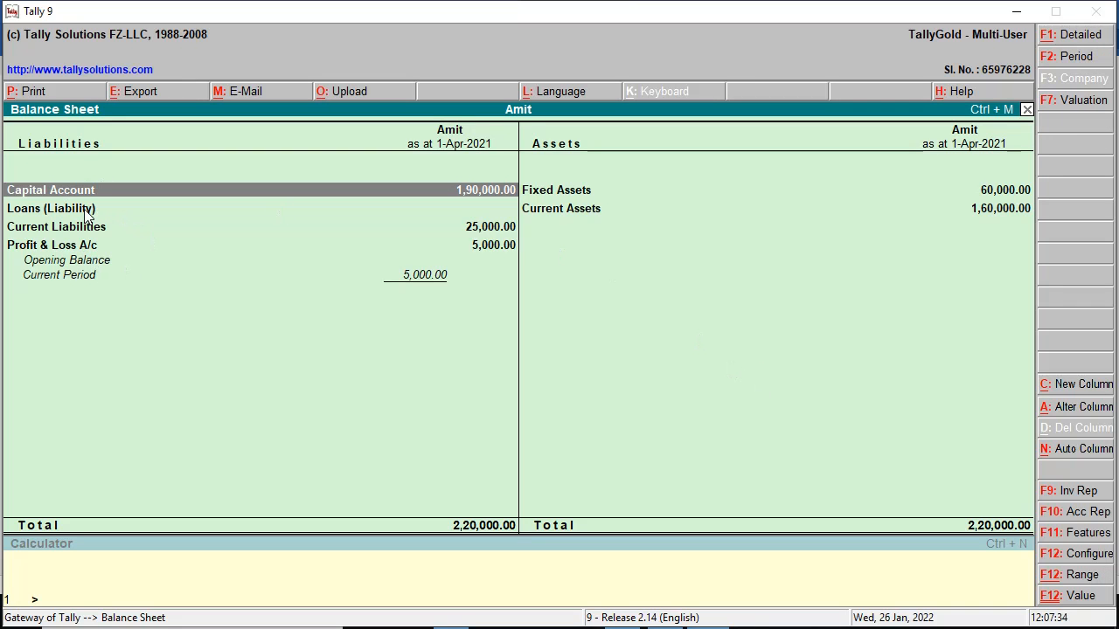
click(1098, 36)
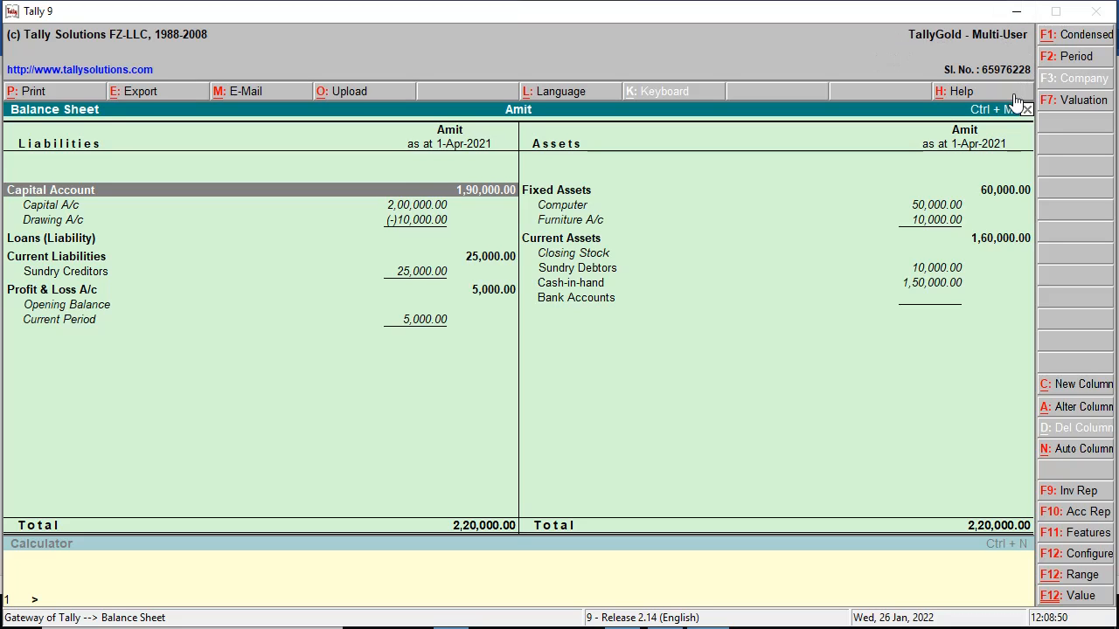
key(End)
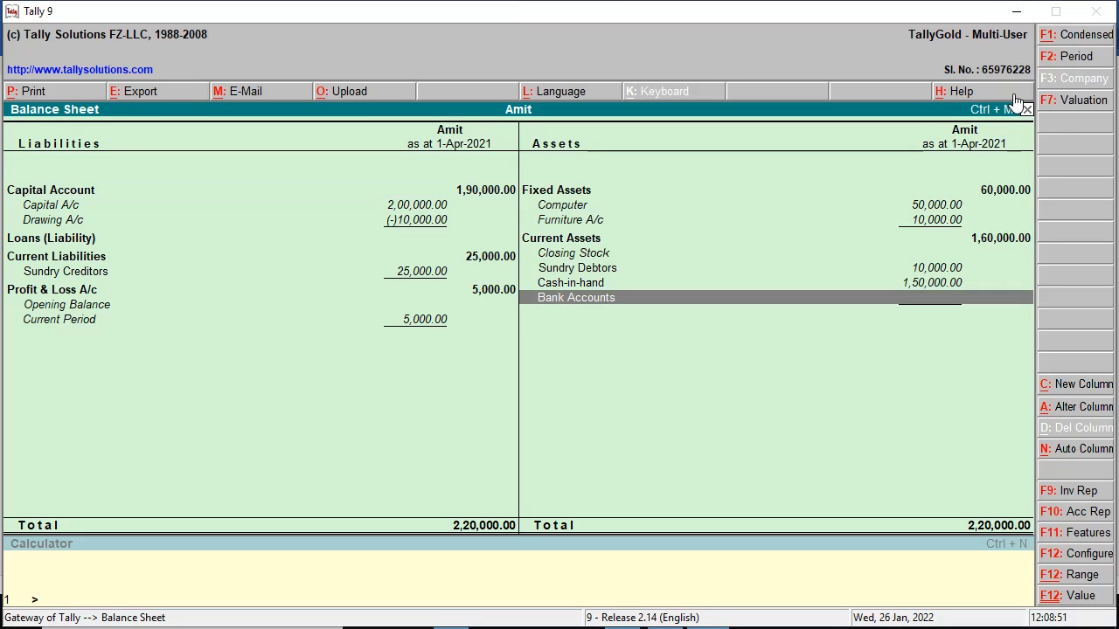